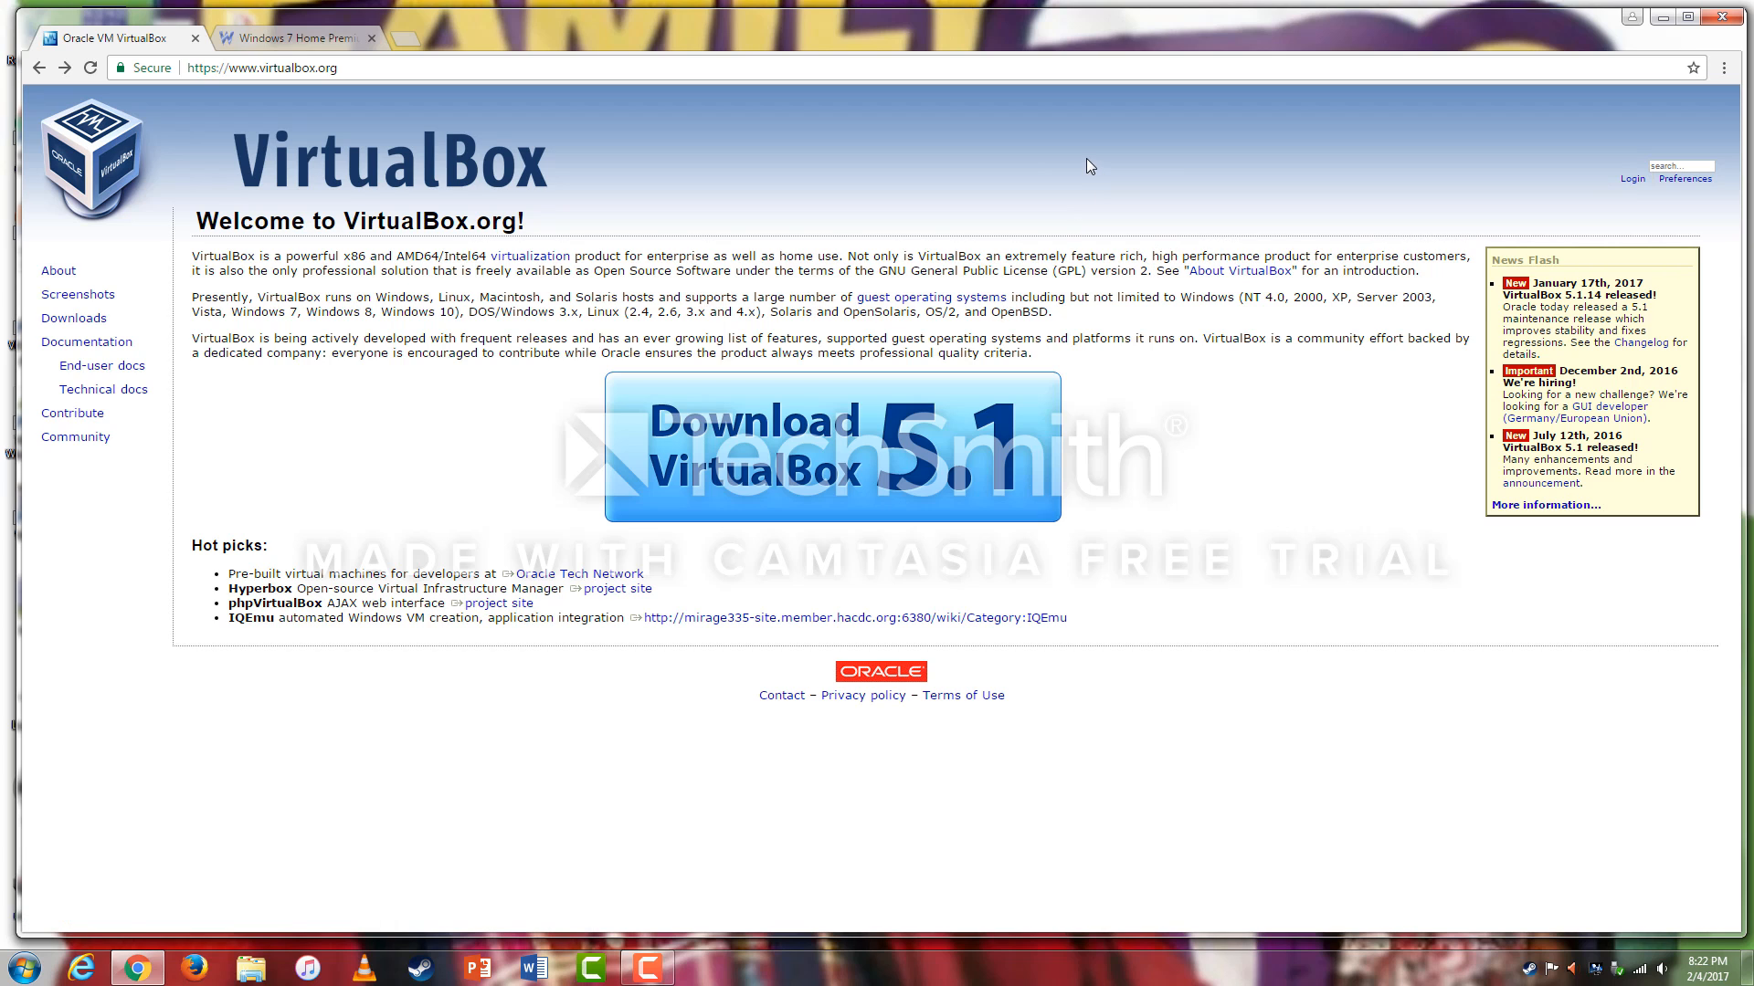
Switch to the webforpc.com Windows 7 Home Premium ISO download tab.
click(315, 41)
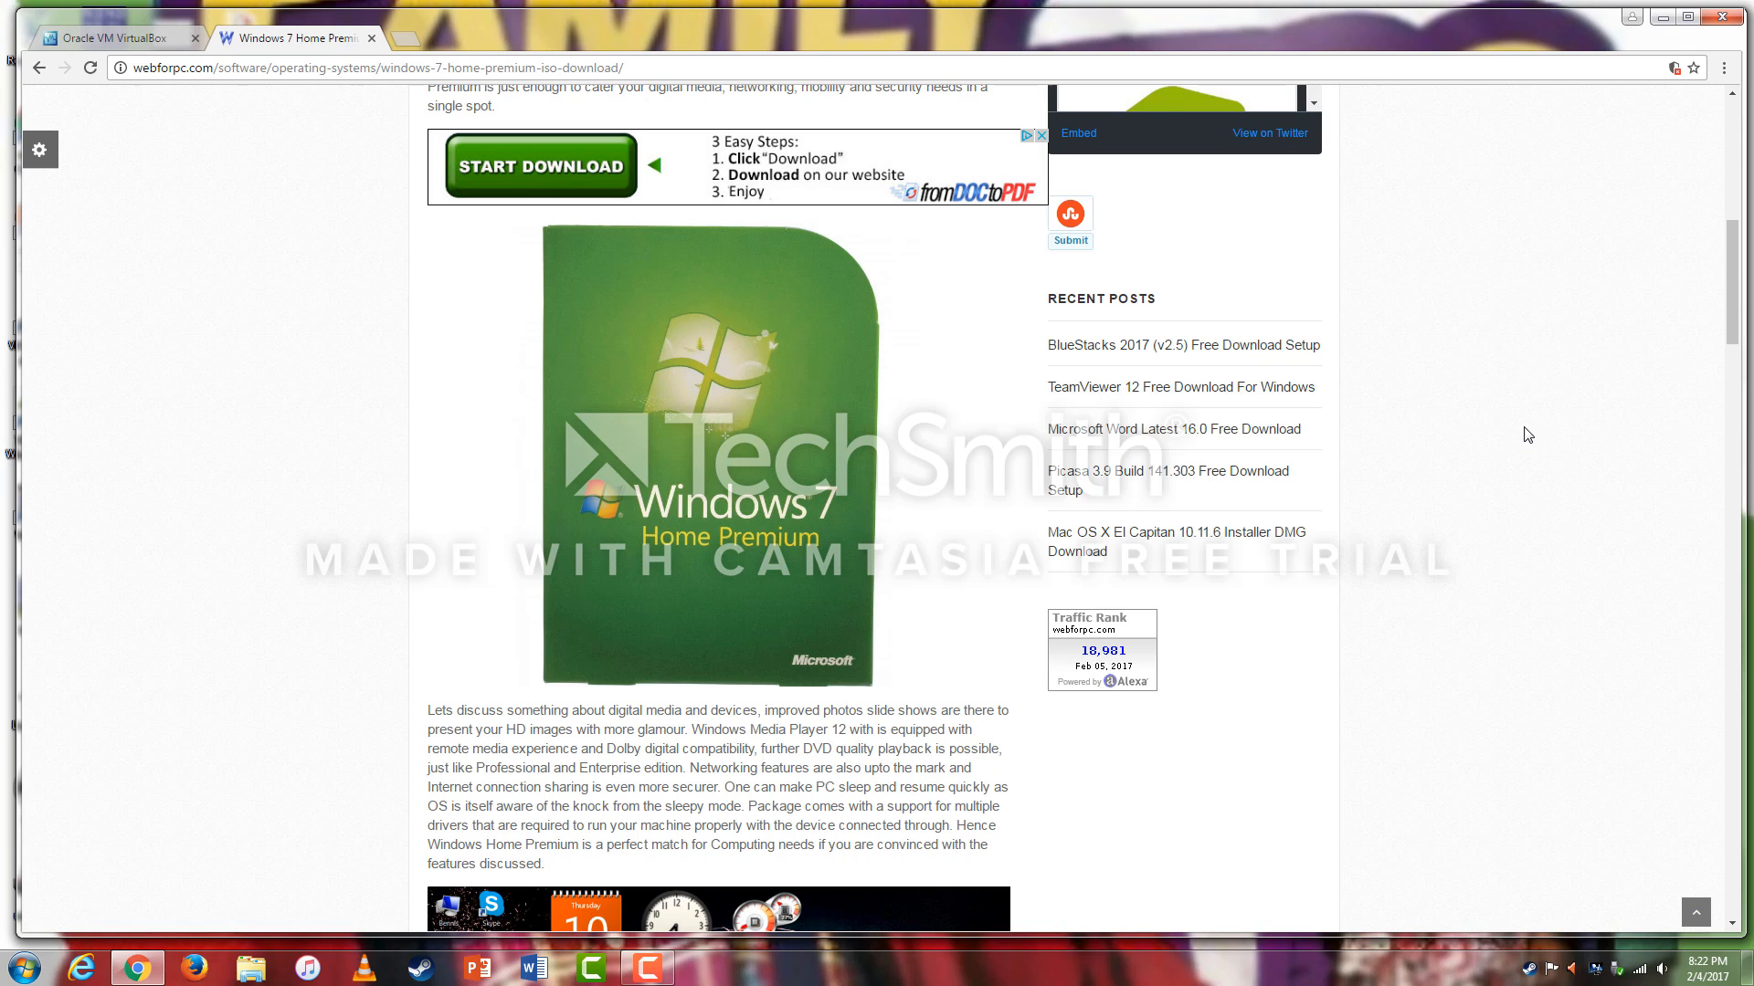
Scroll the webforpc article to the 'How to Download' section with its 32 Bit and 64 Bit links.
scroll(1528, 435, up, 2)
scroll(1527, 435, down, 8)
scroll(1528, 435, up, 5)
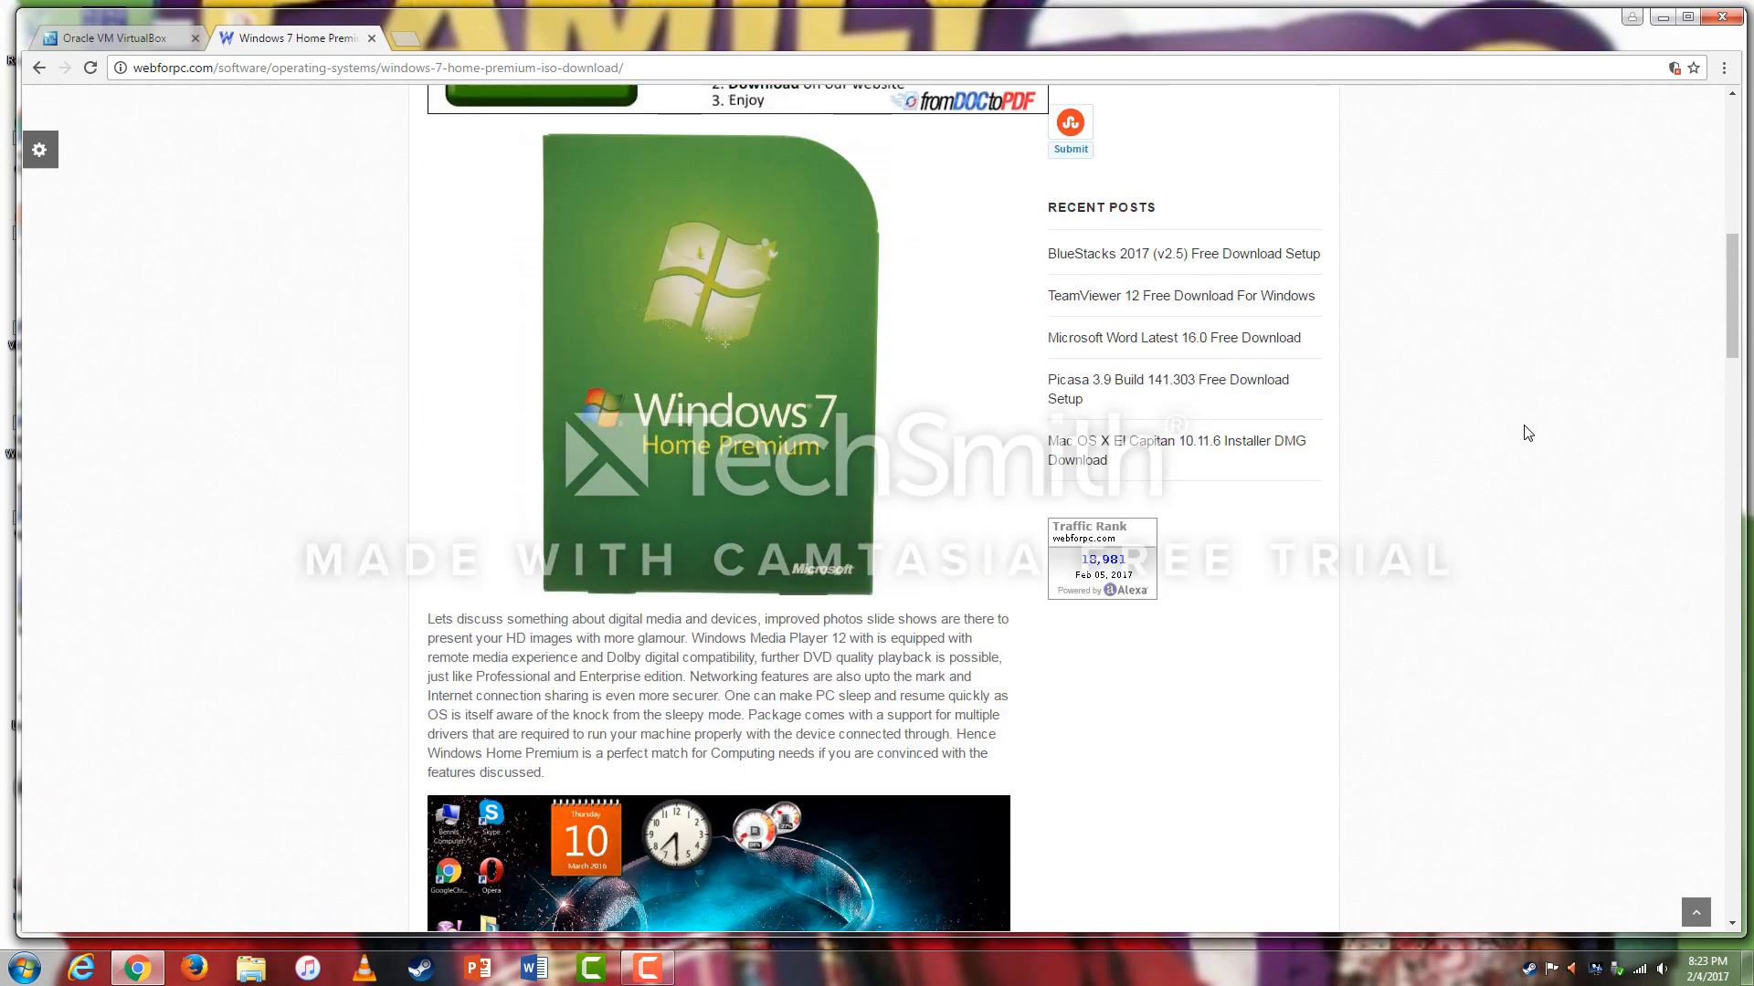
scroll(1528, 435, up, 10)
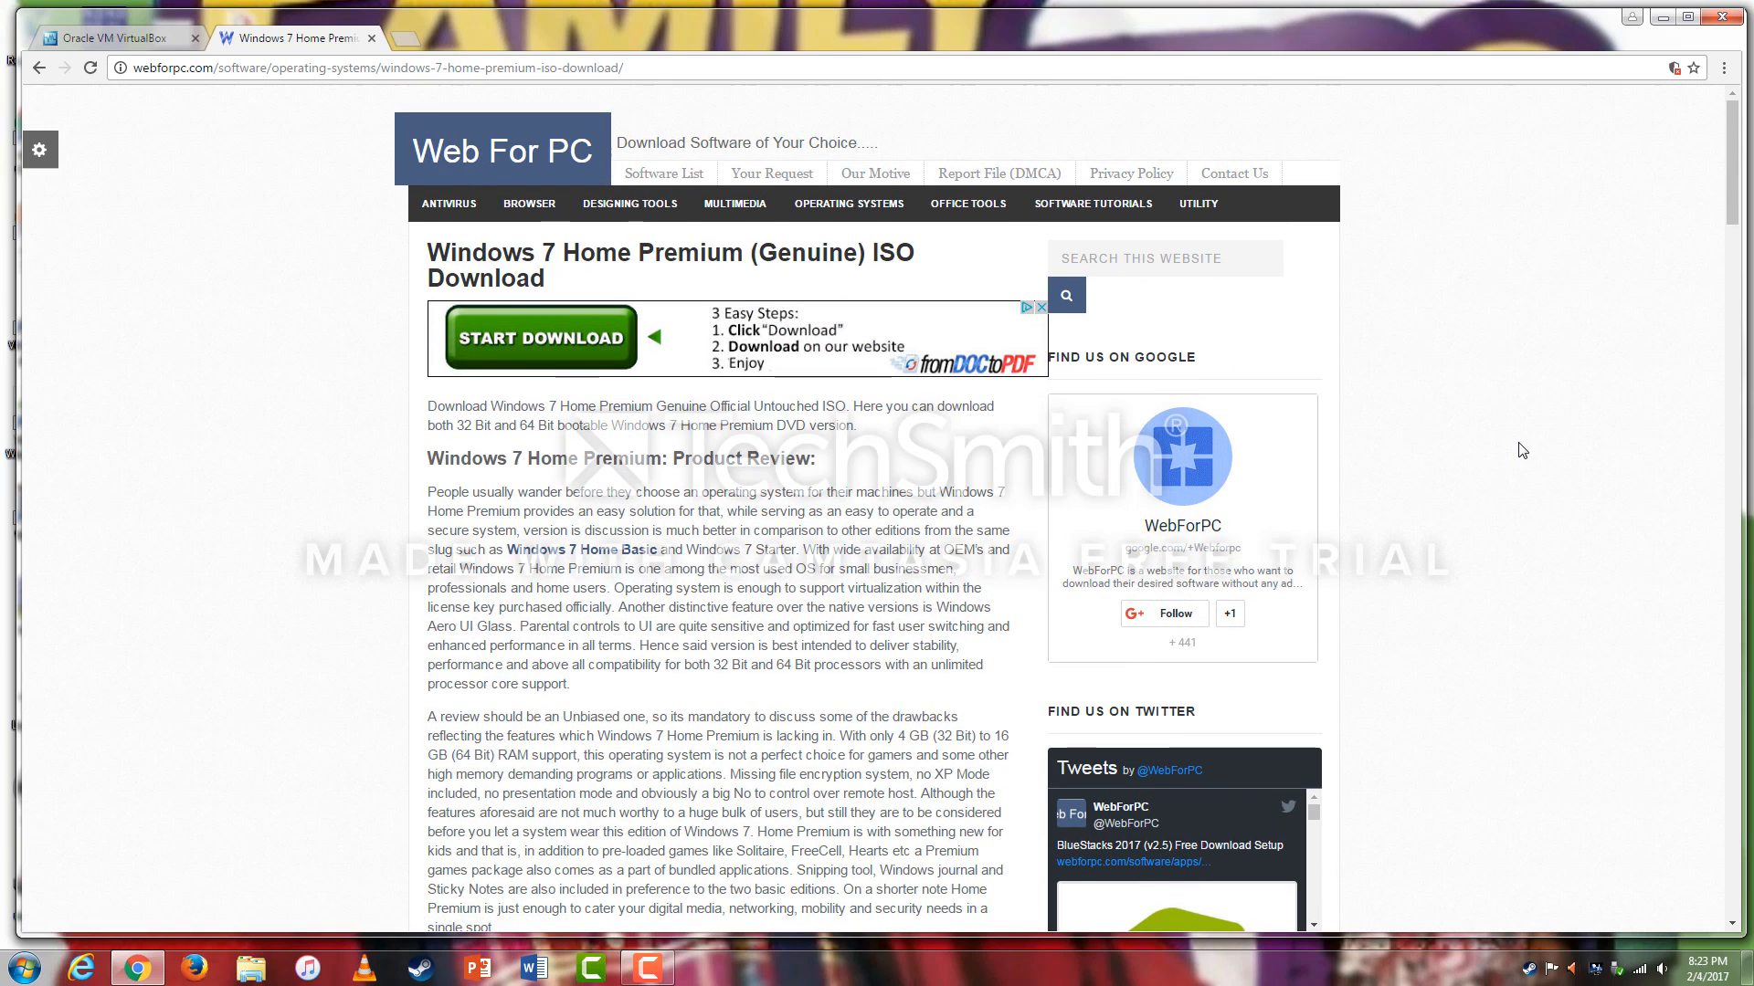
scroll(1522, 450, down, 2)
scroll(1522, 450, up, 3)
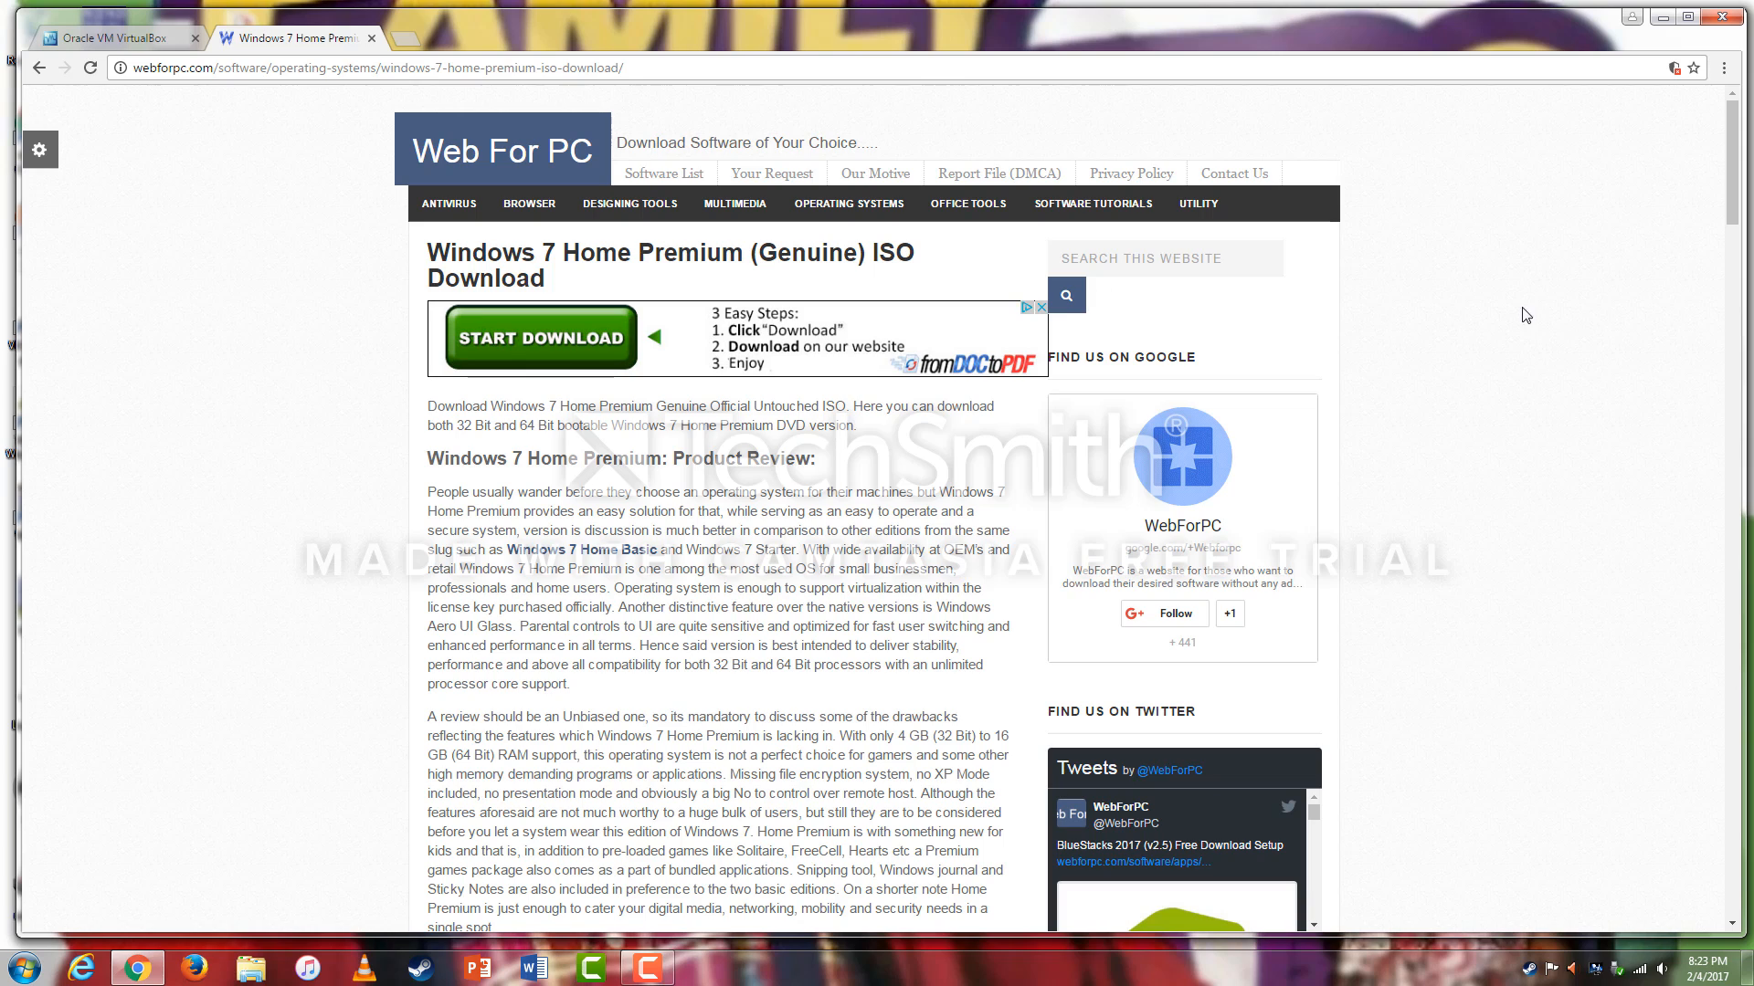
scroll(1585, 377, down, 9)
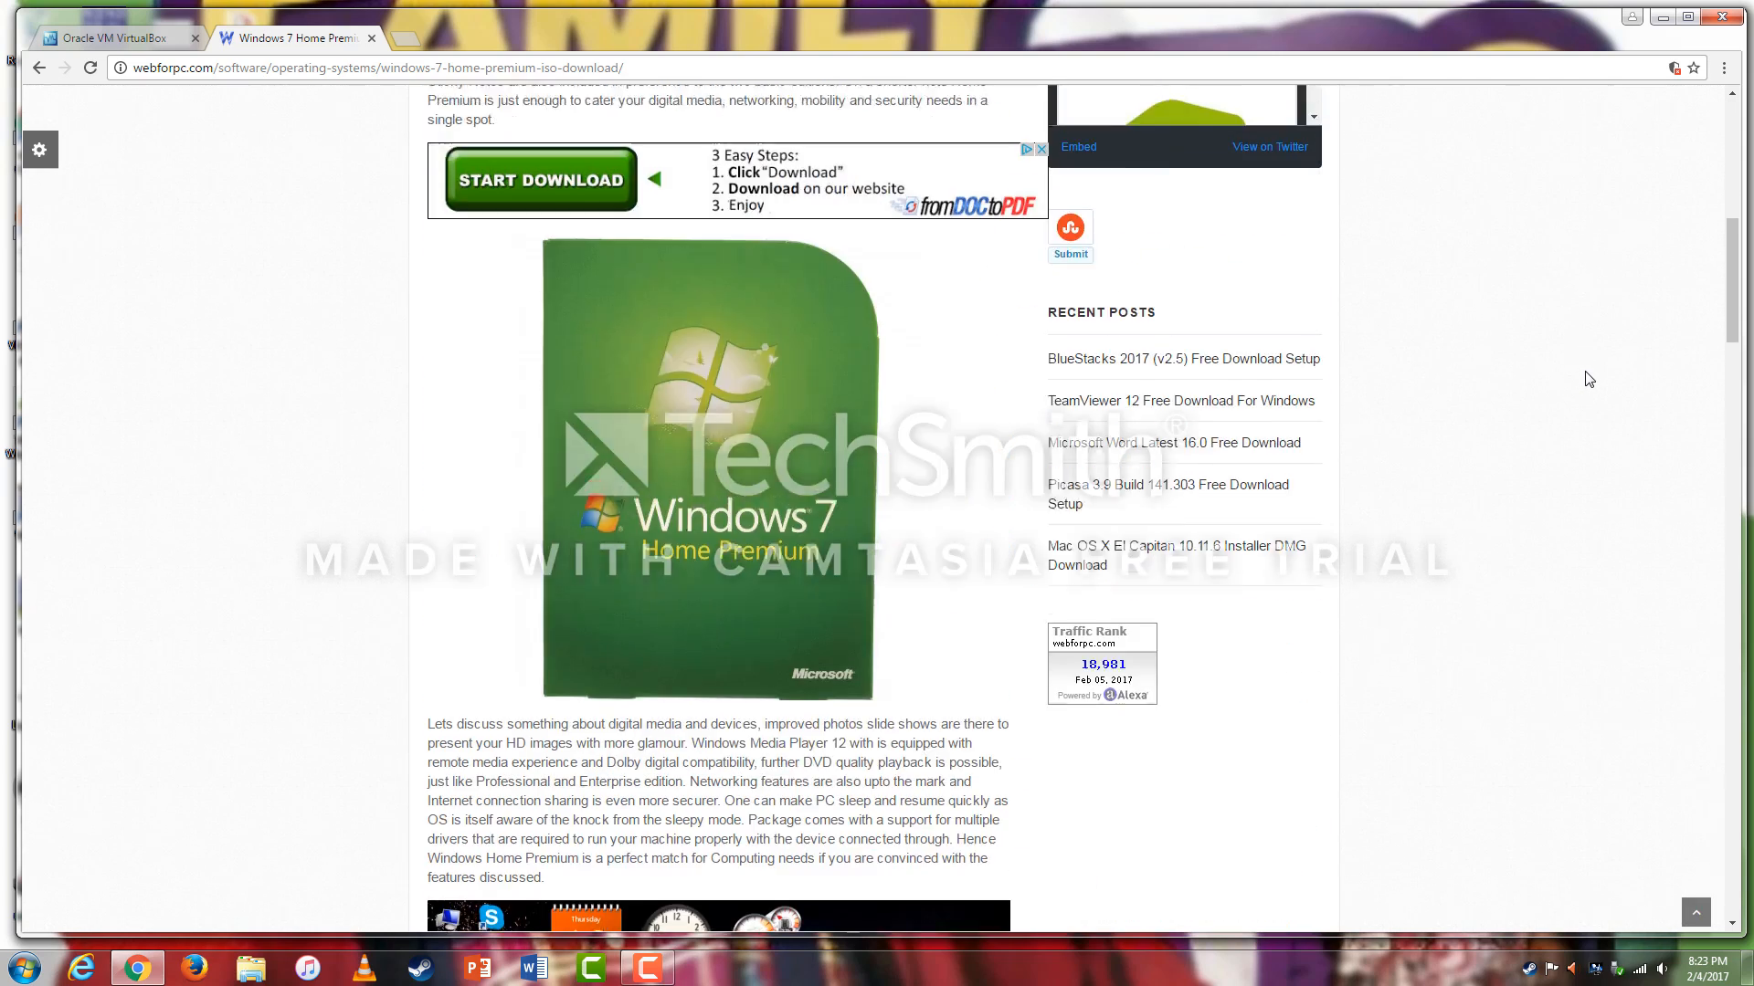
scroll(1589, 379, down, 14)
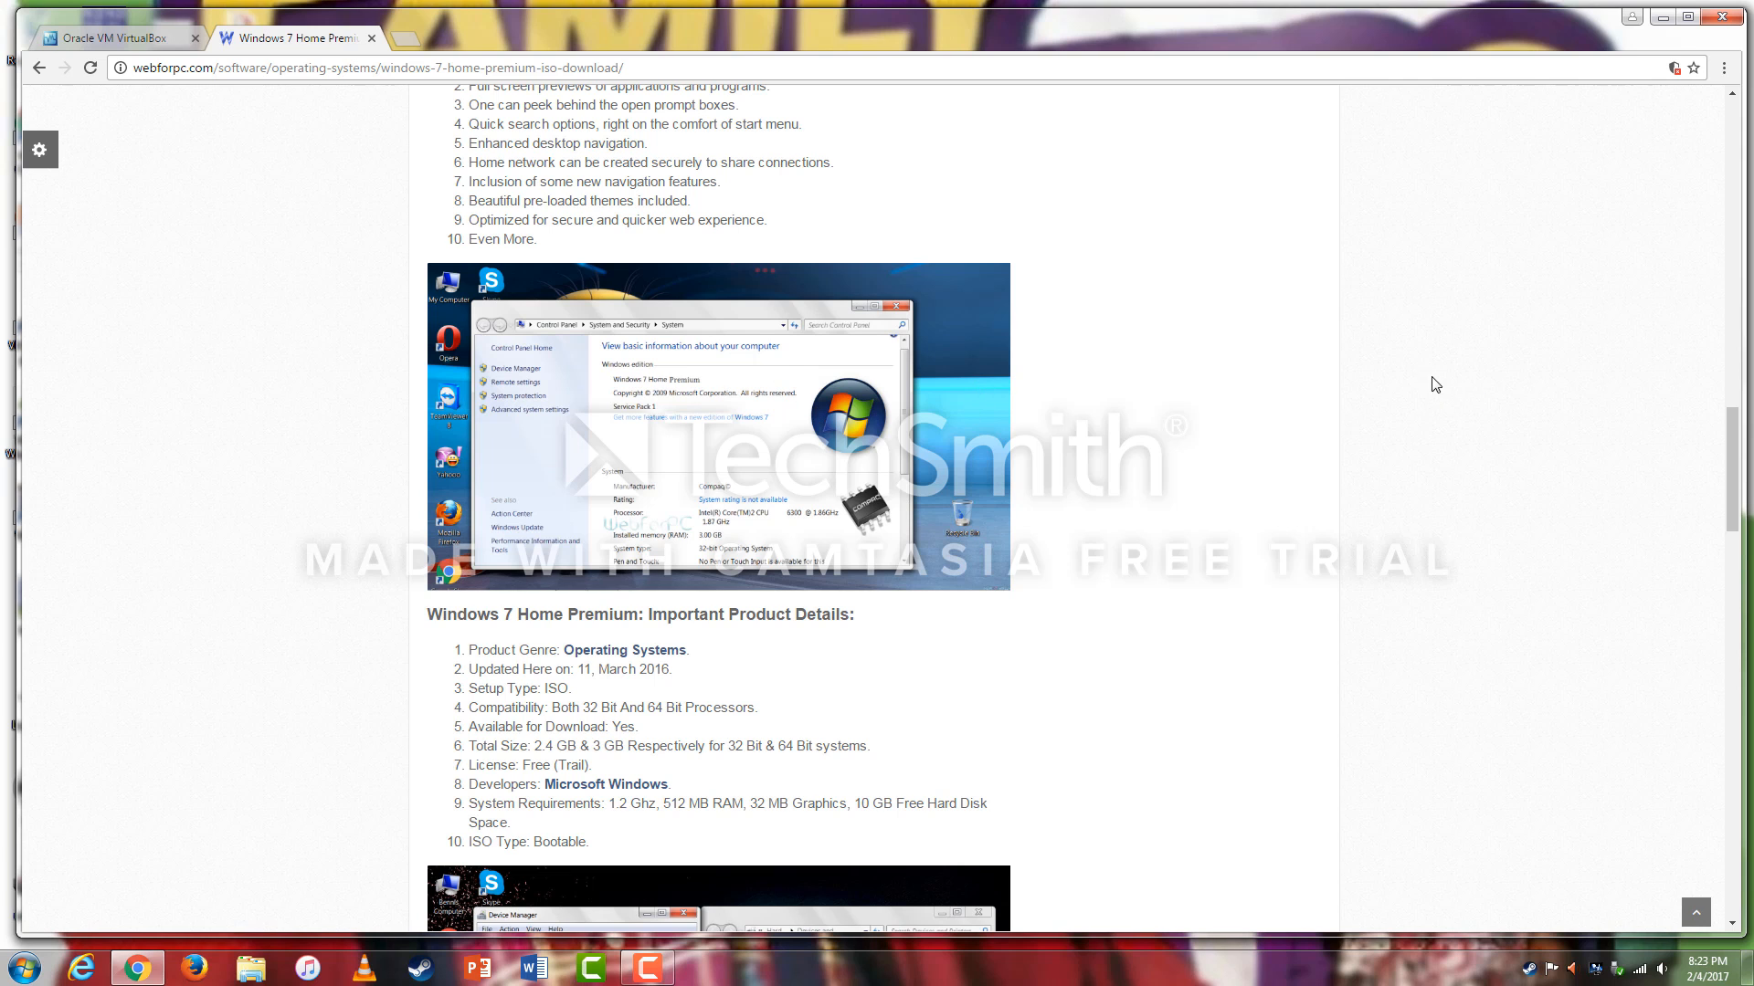
scroll(1450, 381, up, 8)
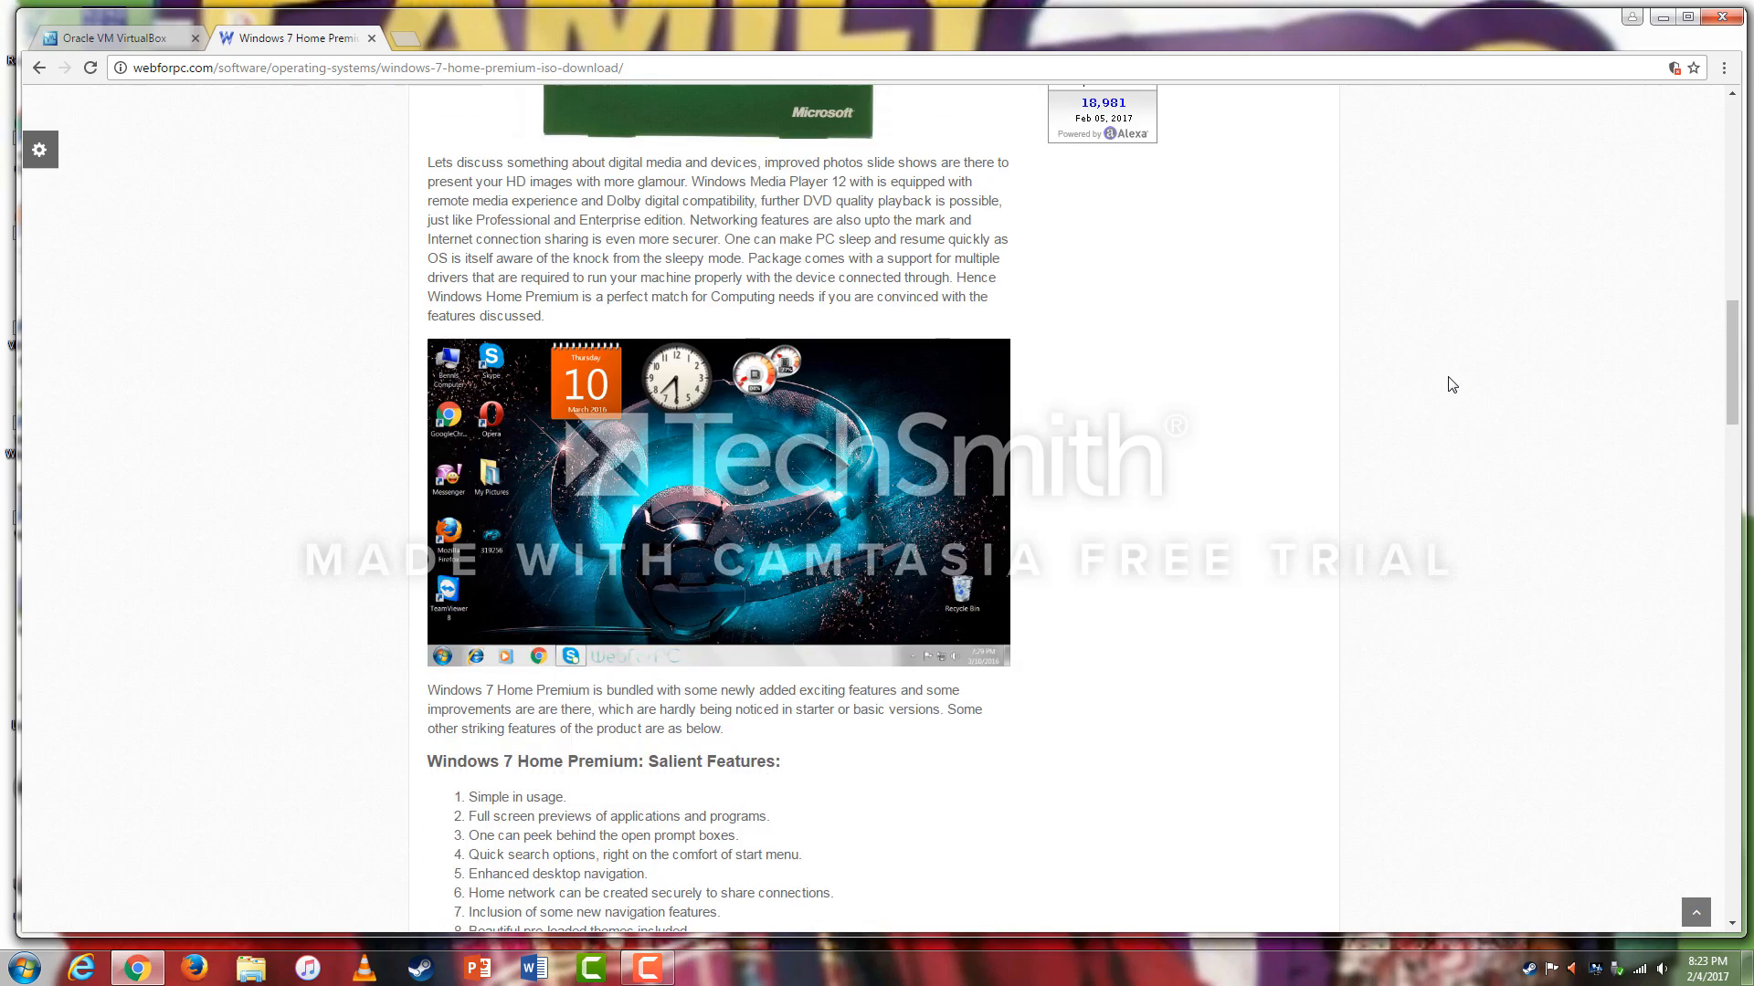
scroll(1461, 387, down, 7)
scroll(1467, 389, up, 13)
scroll(1467, 389, up, 6)
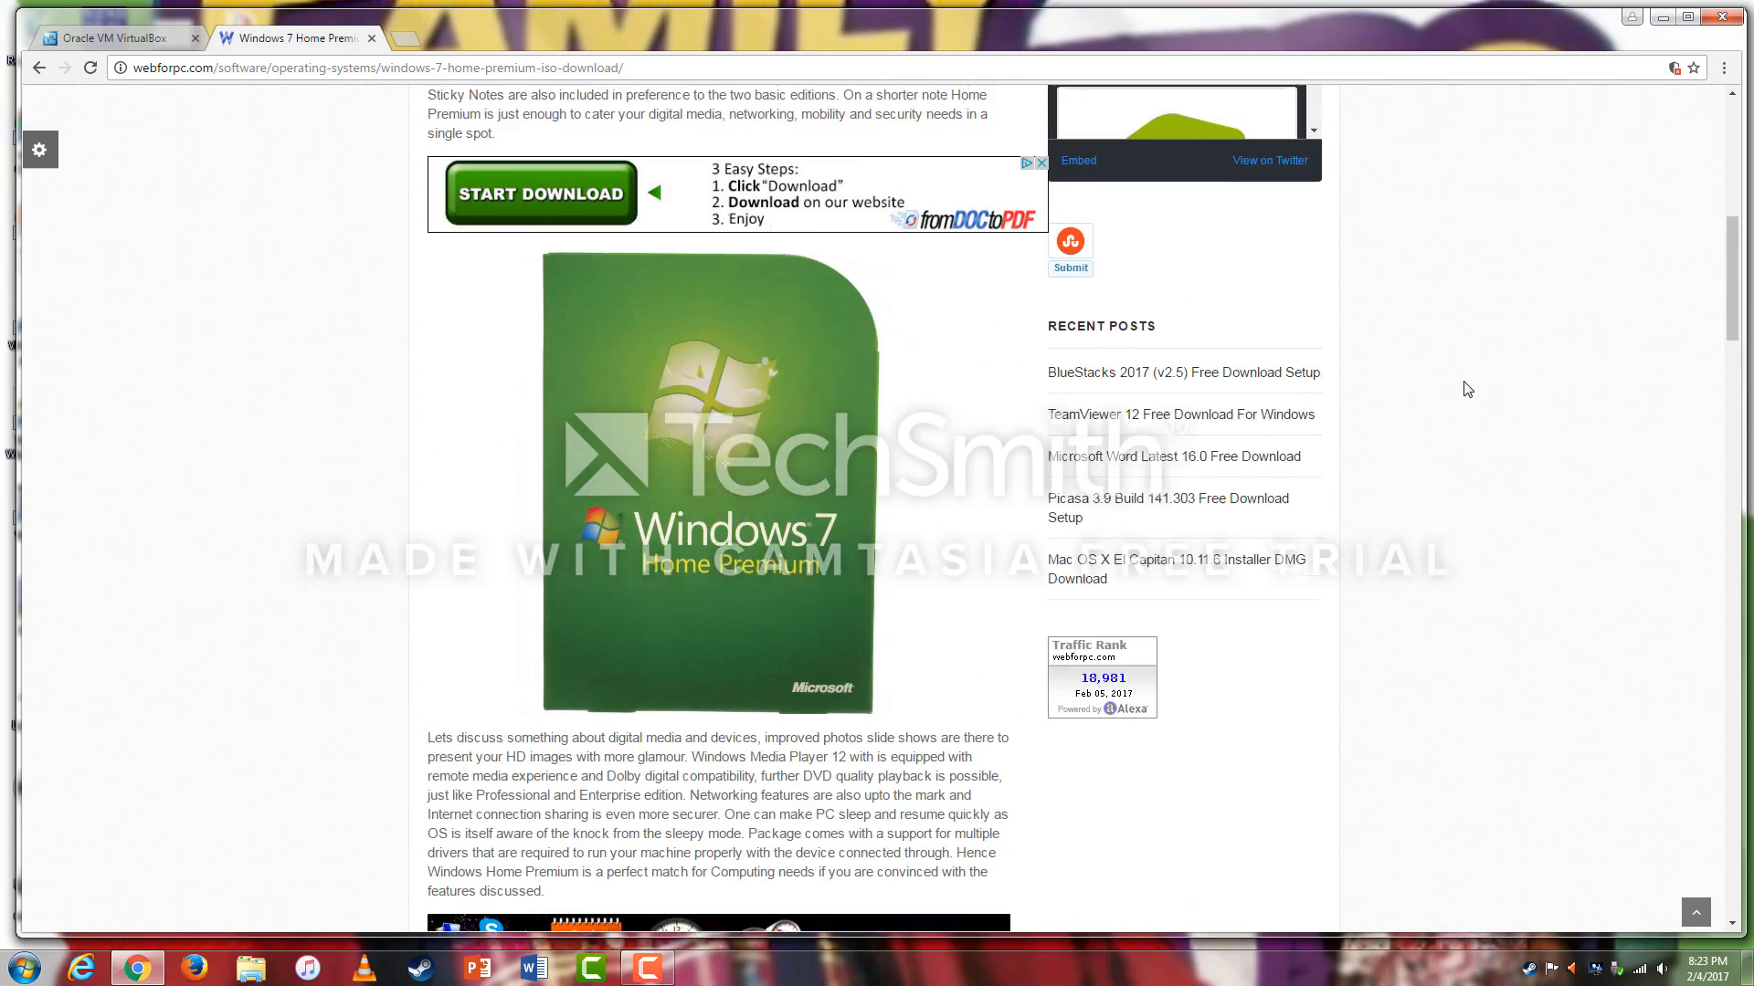
scroll(1467, 389, up, 1)
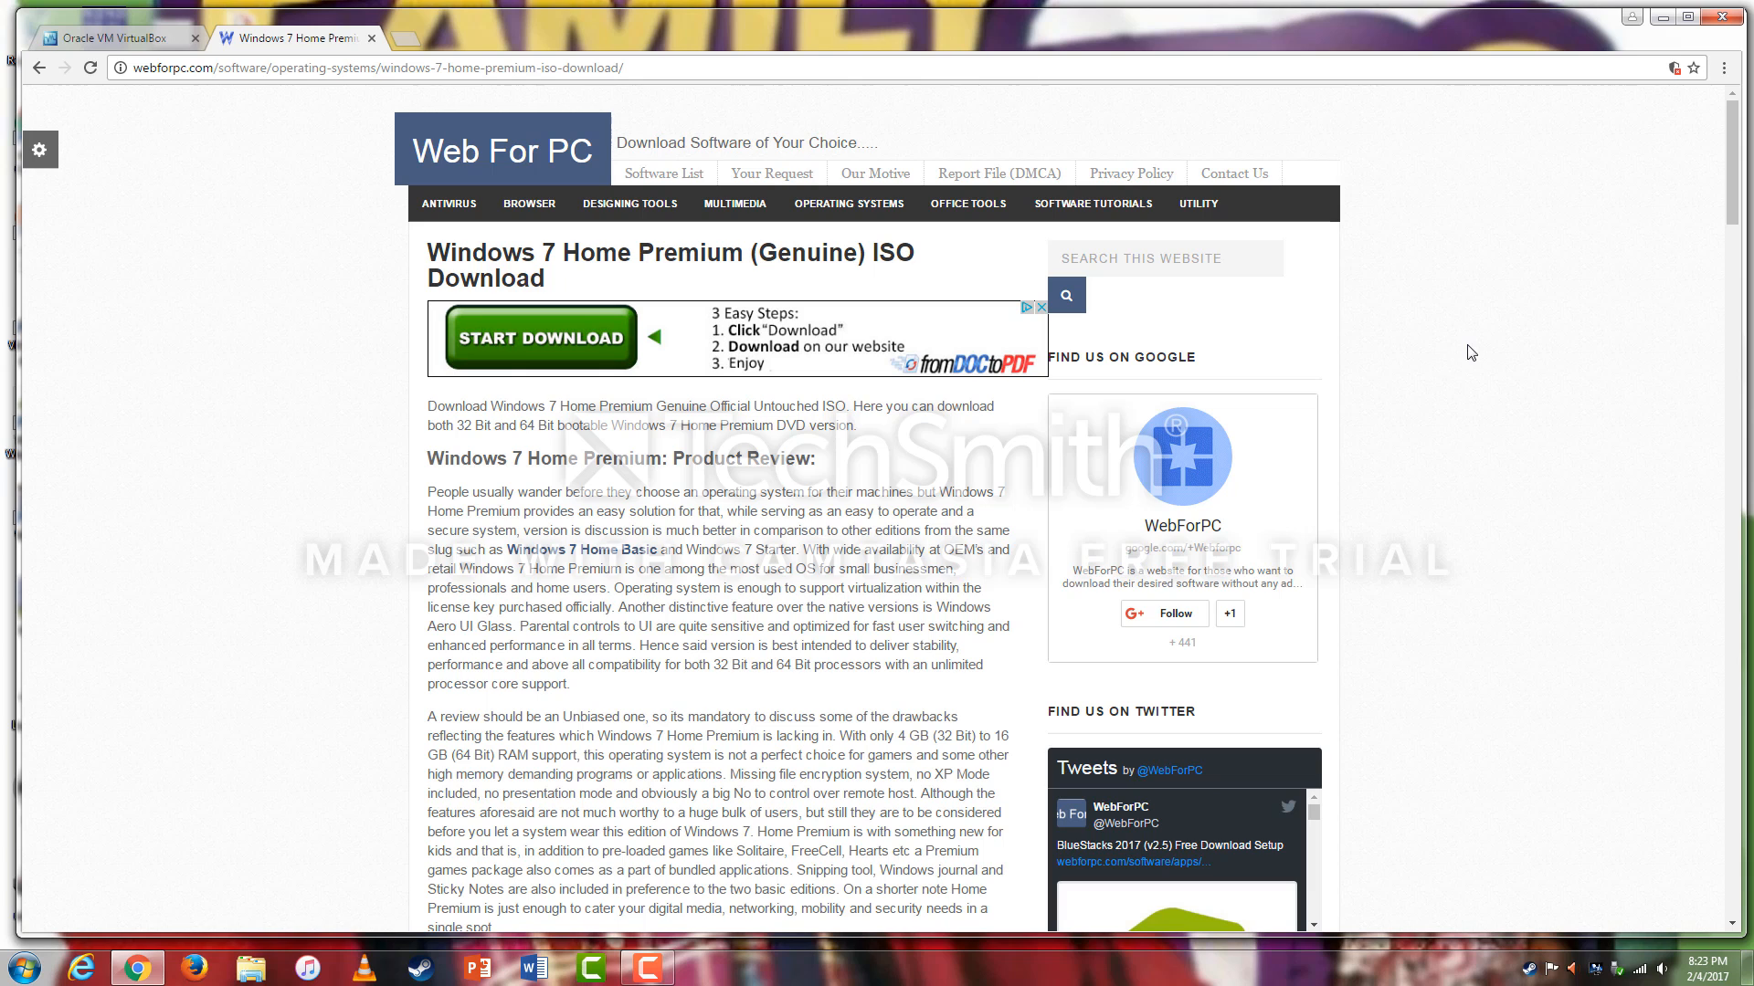
scroll(1473, 354, down, 10)
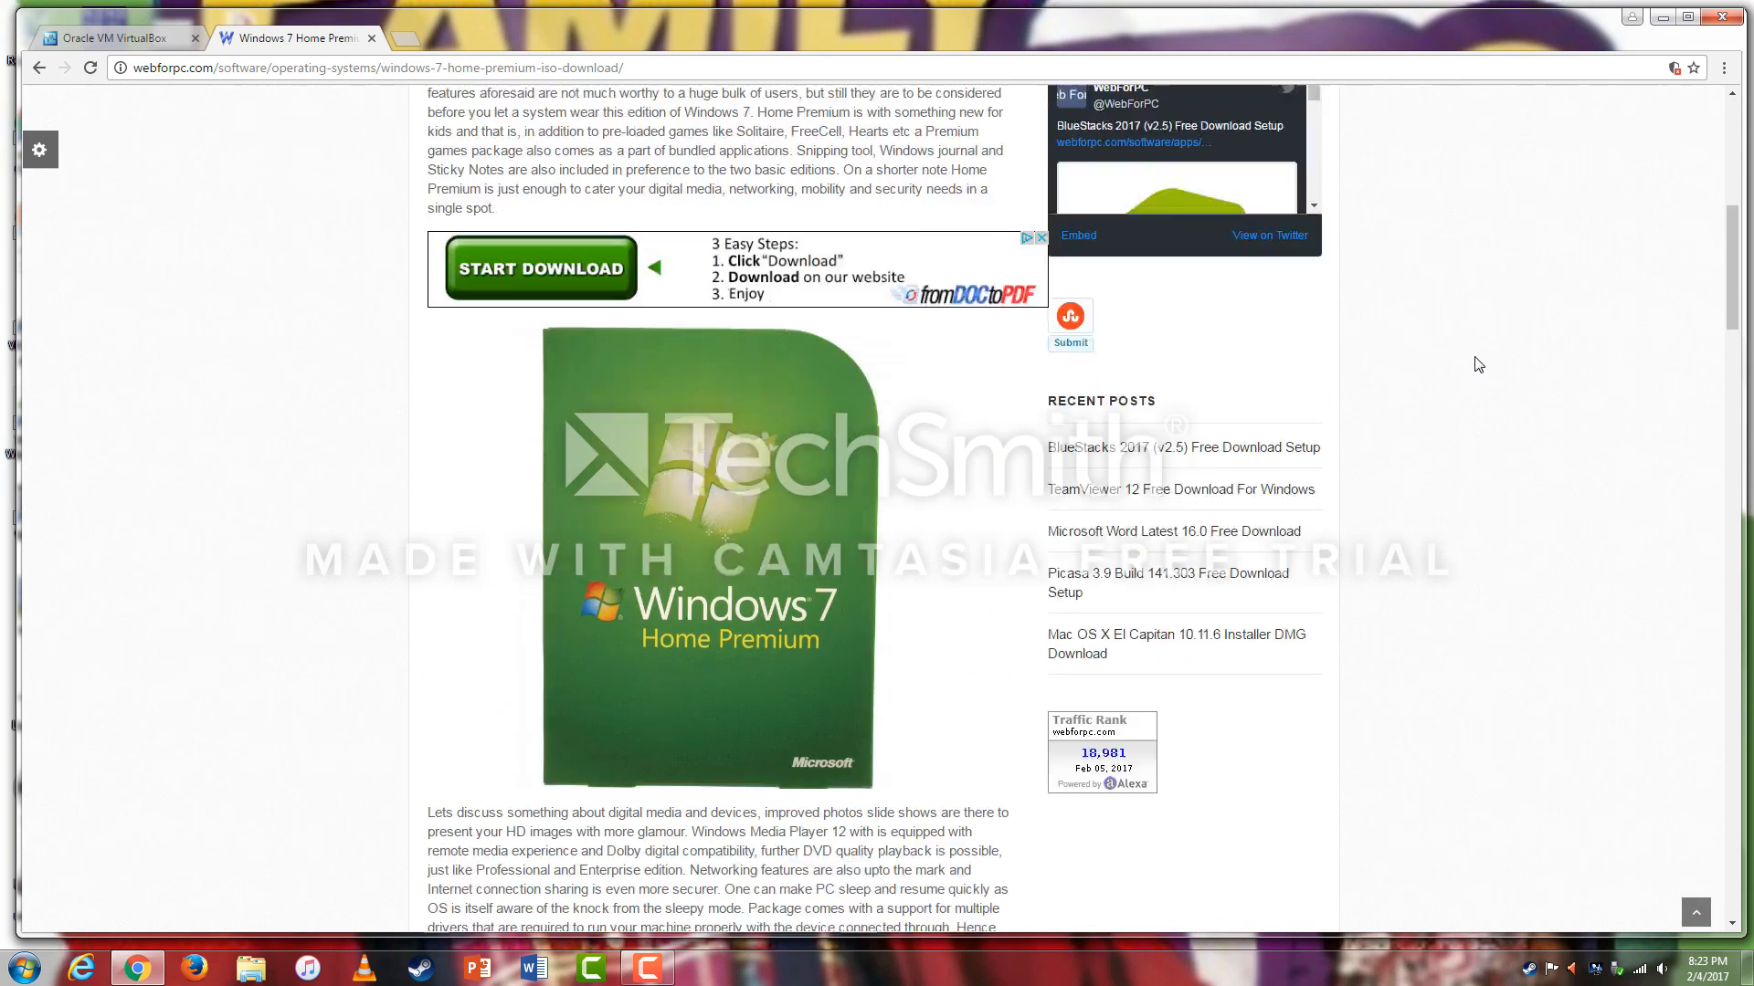
scroll(1479, 364, up, 1)
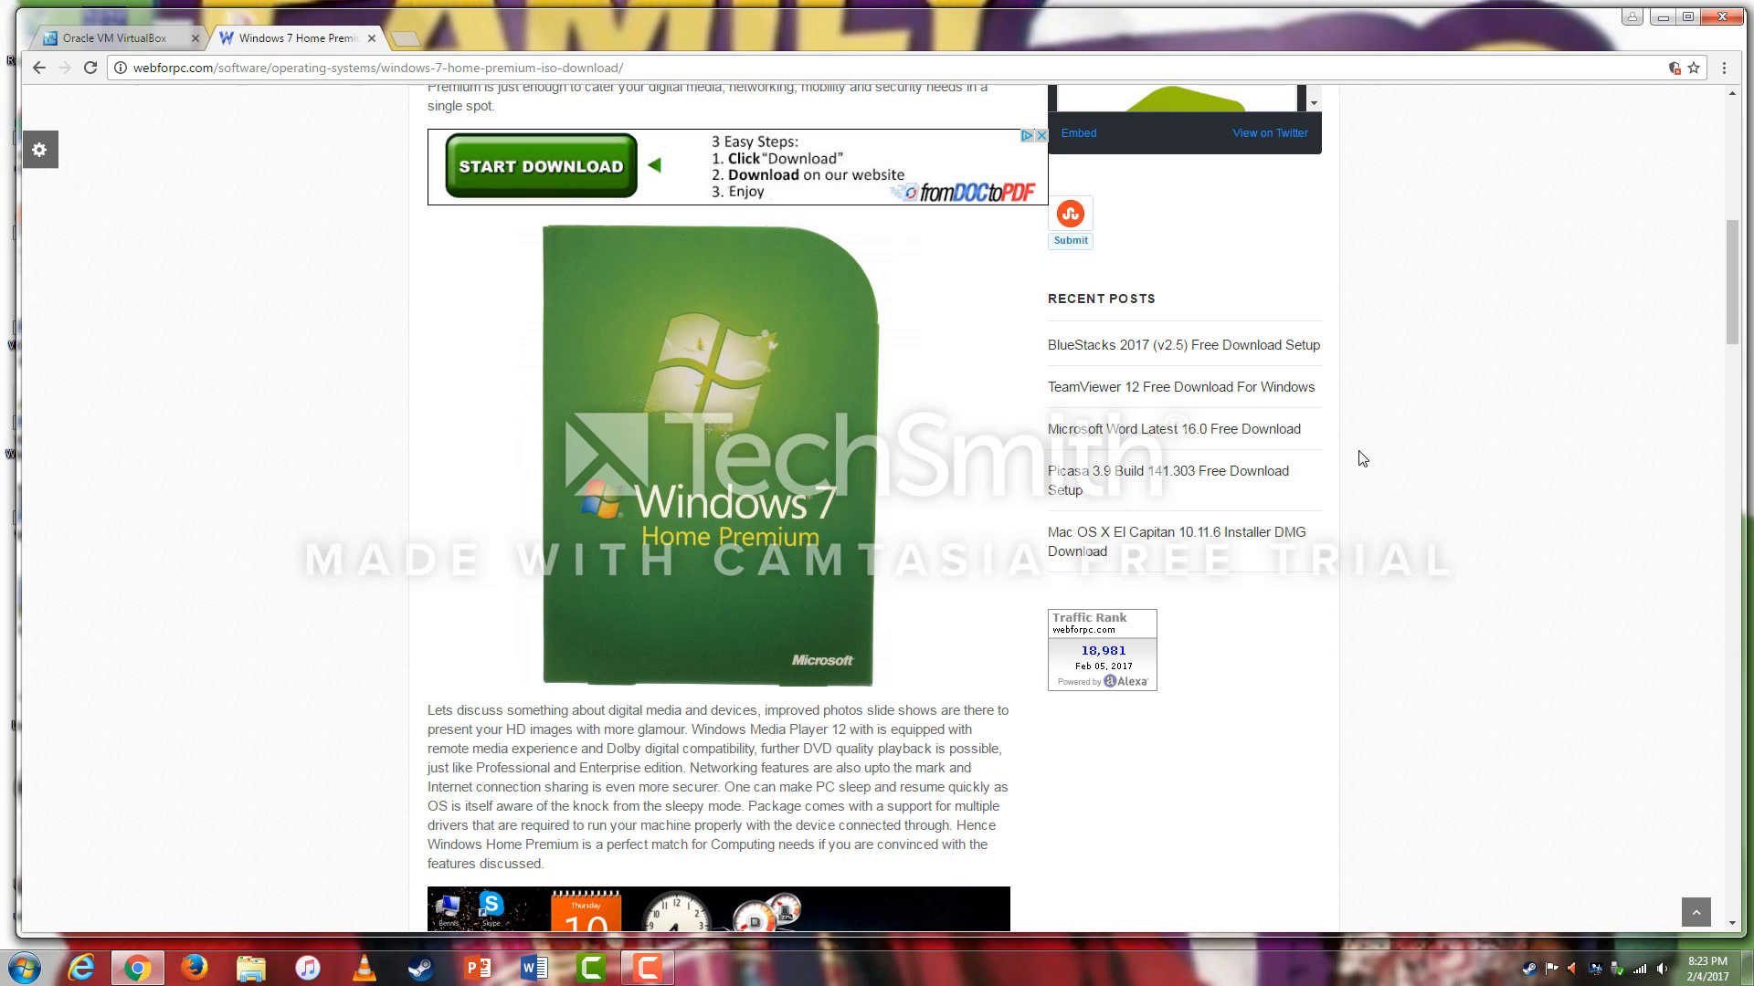
scroll(1440, 481, down, 11)
scroll(1449, 480, down, 14)
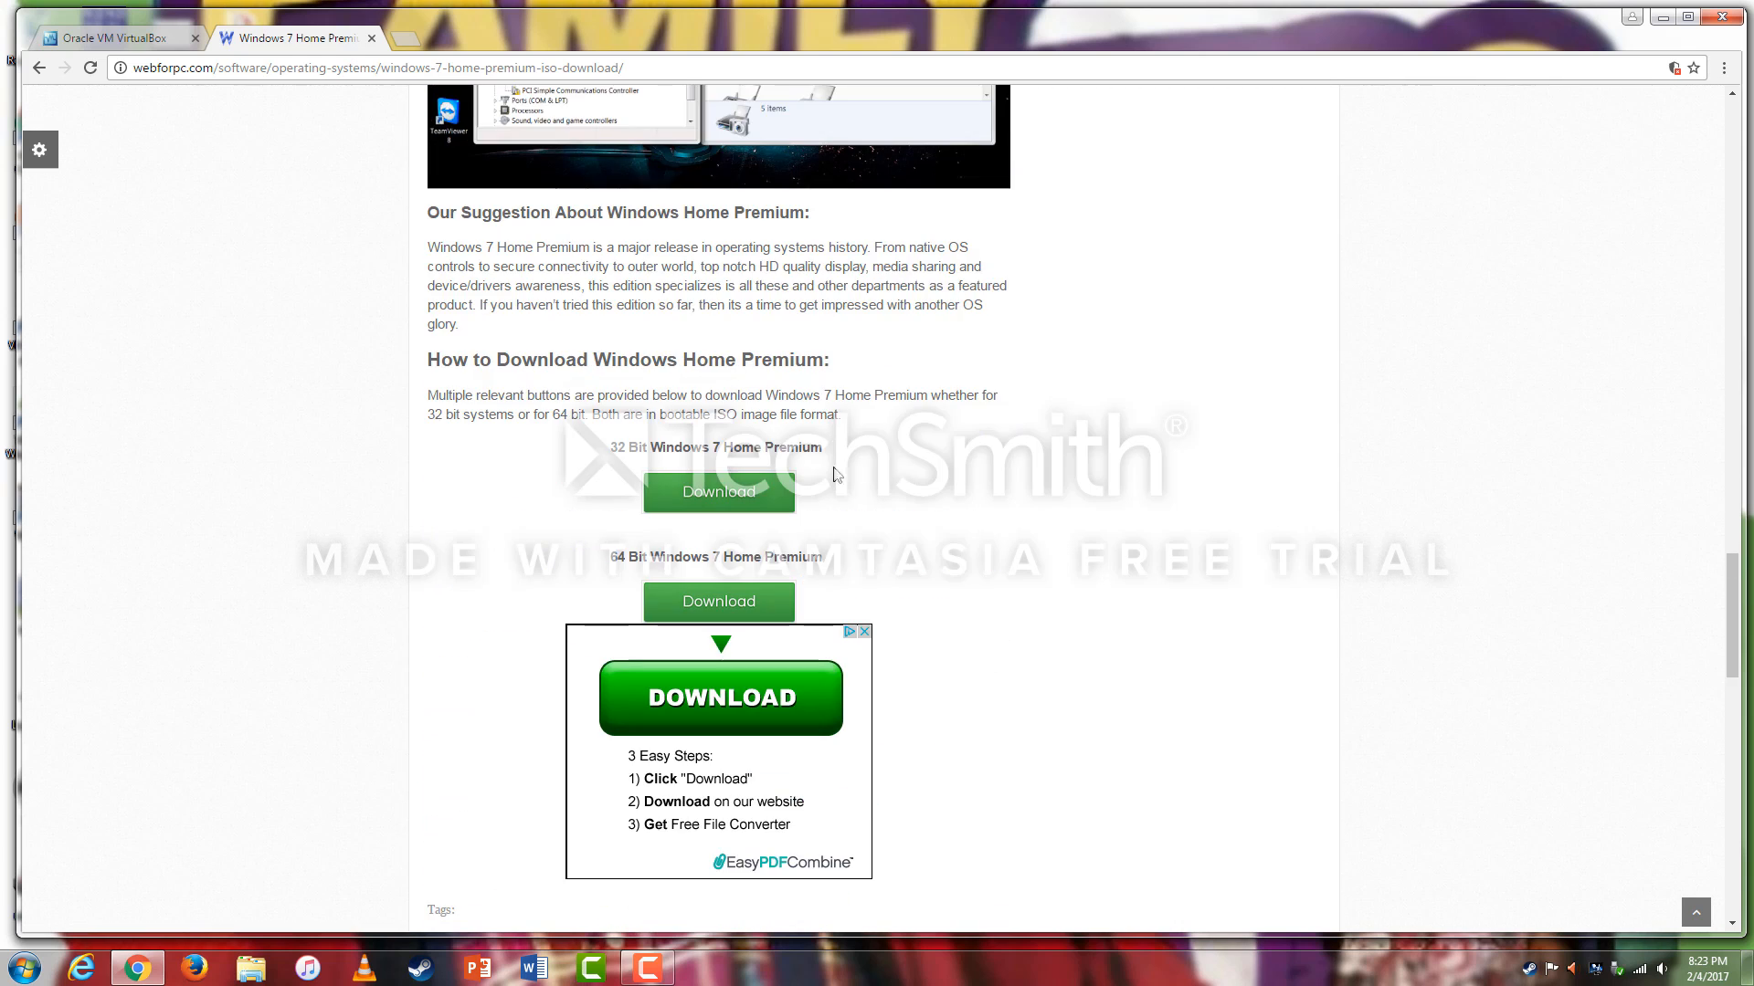
Start the 32 Bit Windows 7 Home Premium ISO download and return to the VirtualBox.org tab.
click(765, 494)
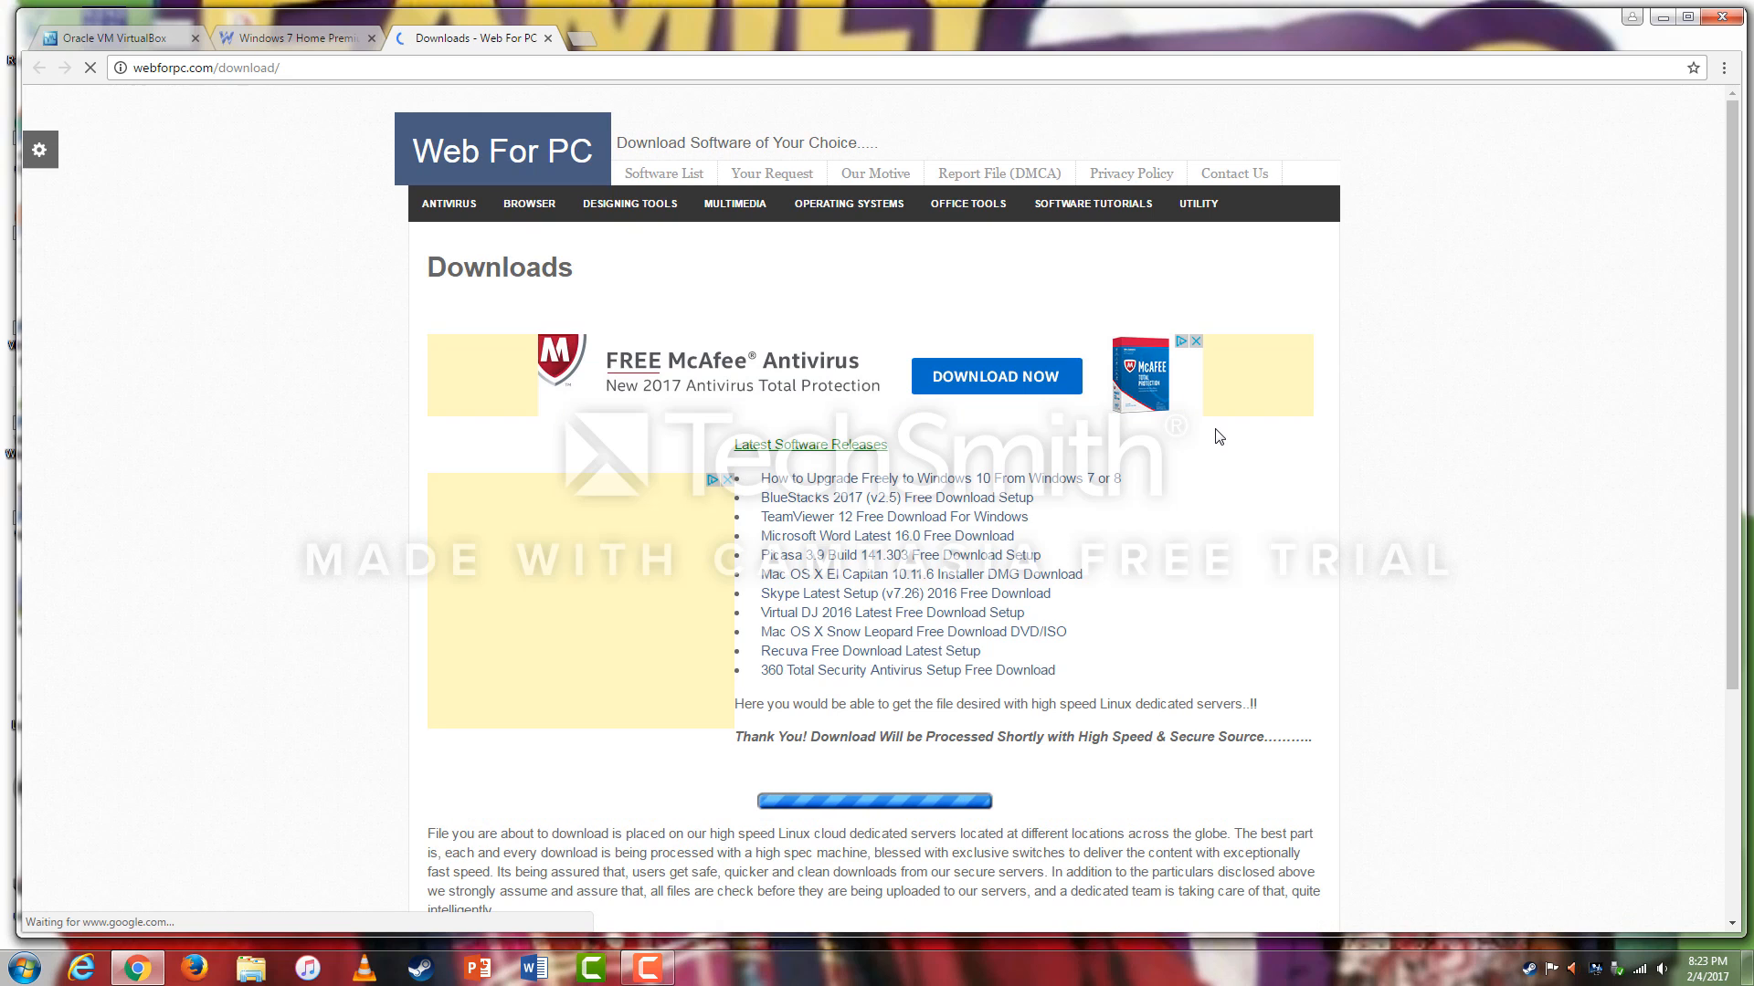
scroll(1488, 427, down, 2)
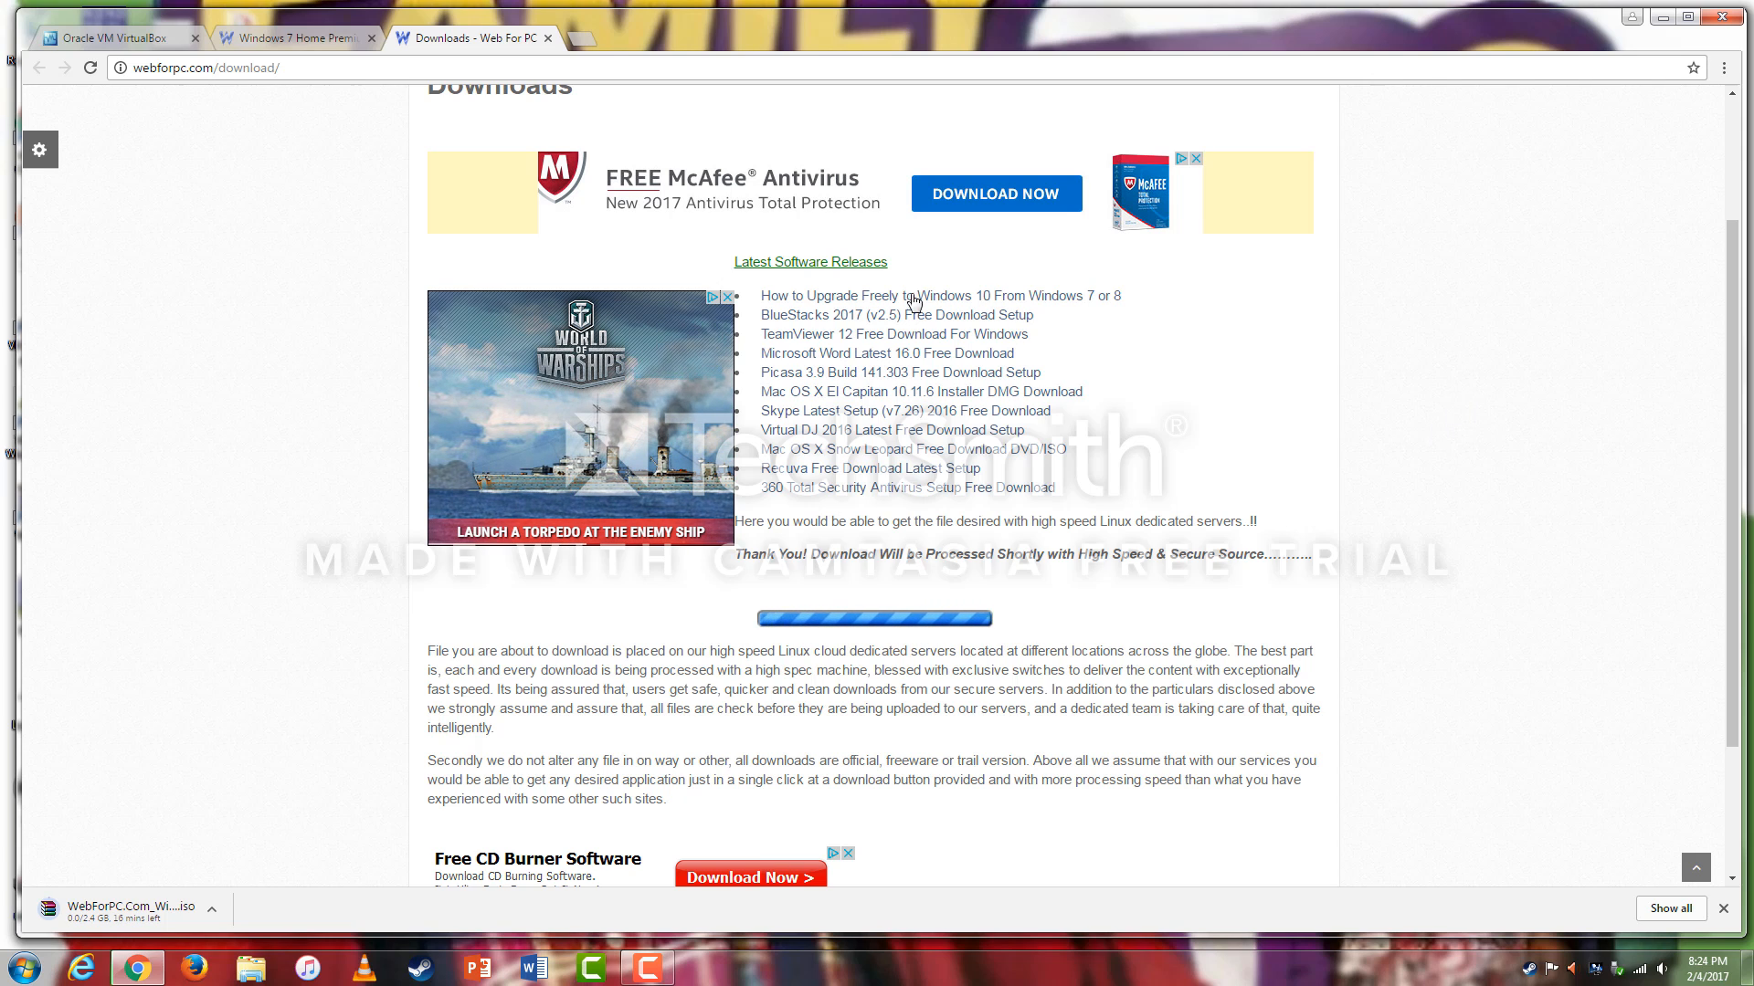
click(133, 40)
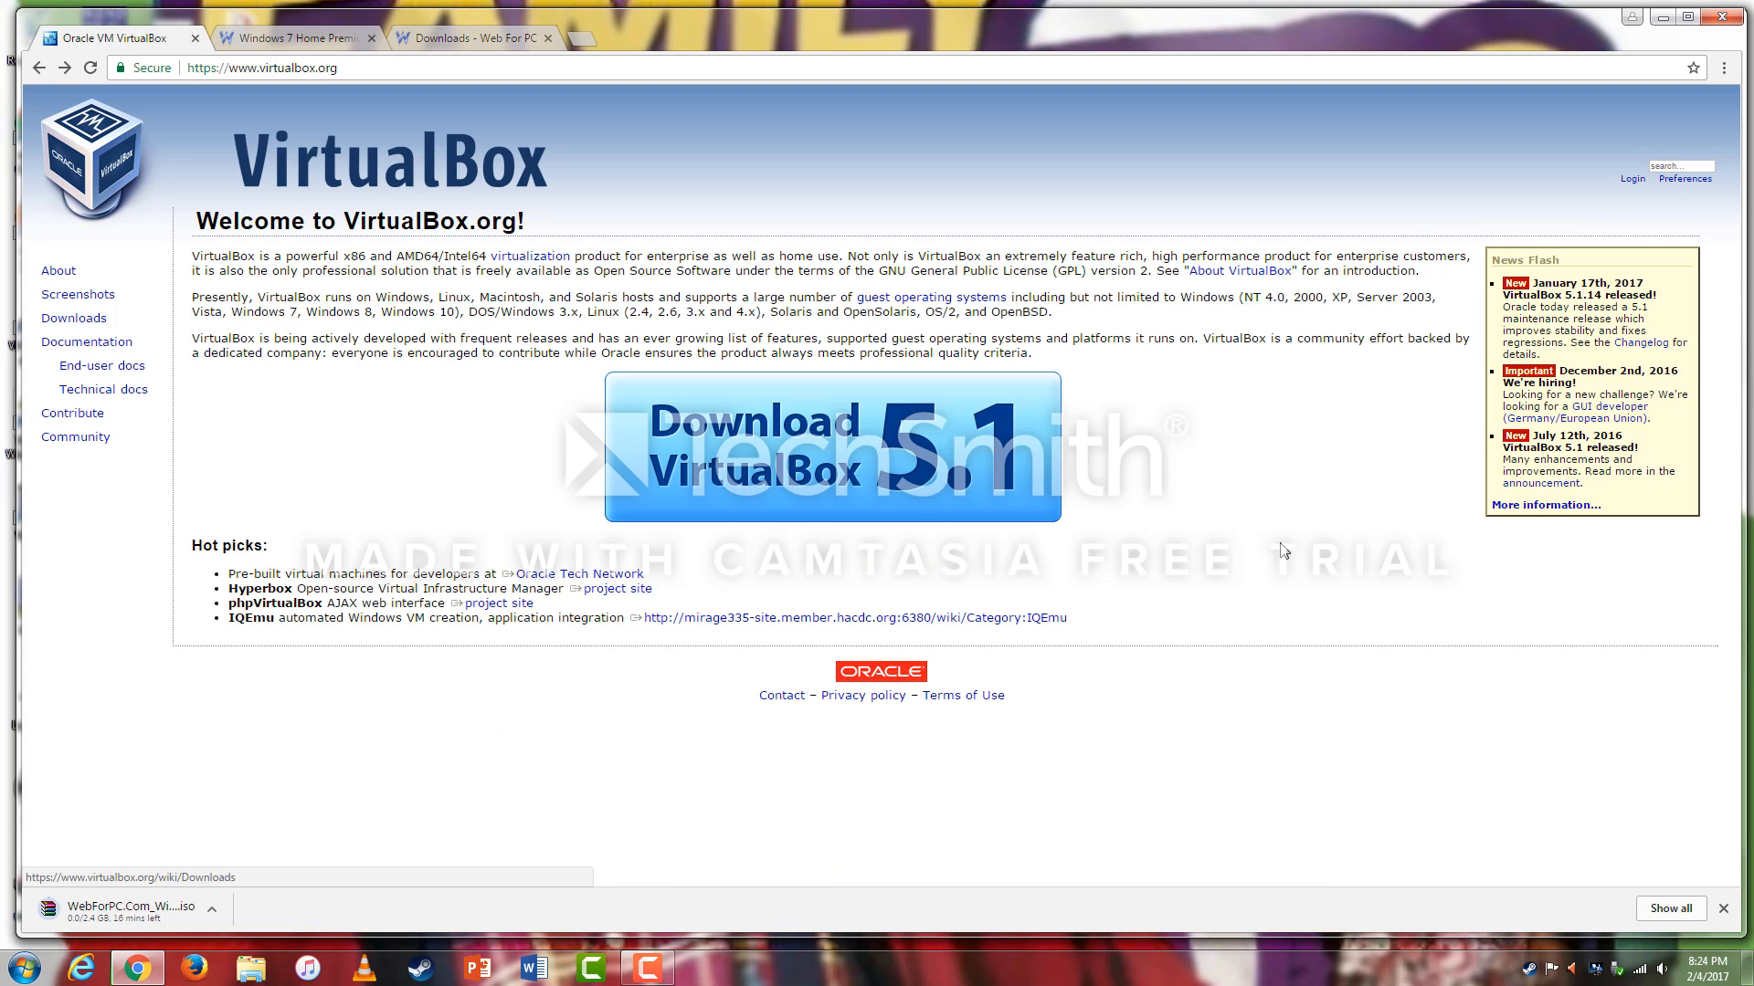
Download the VirtualBox 5.1.14 installer for Windows hosts from the Downloads page.
click(893, 451)
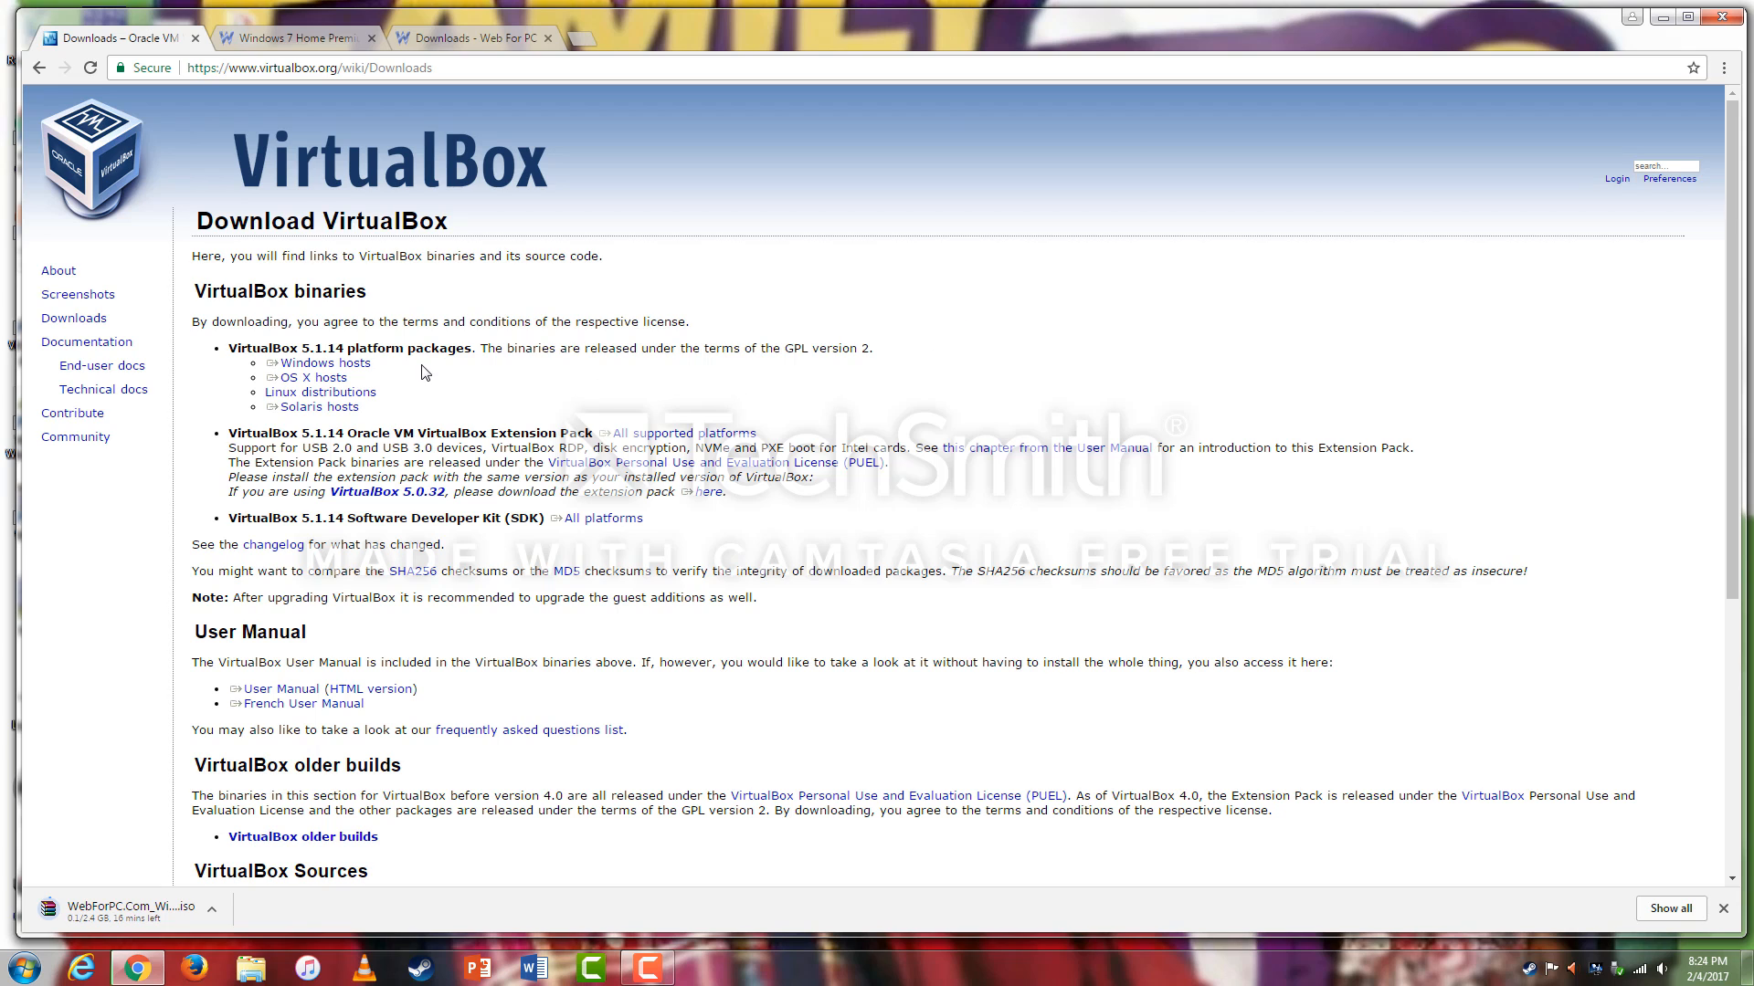
drag(374, 360, 265, 362)
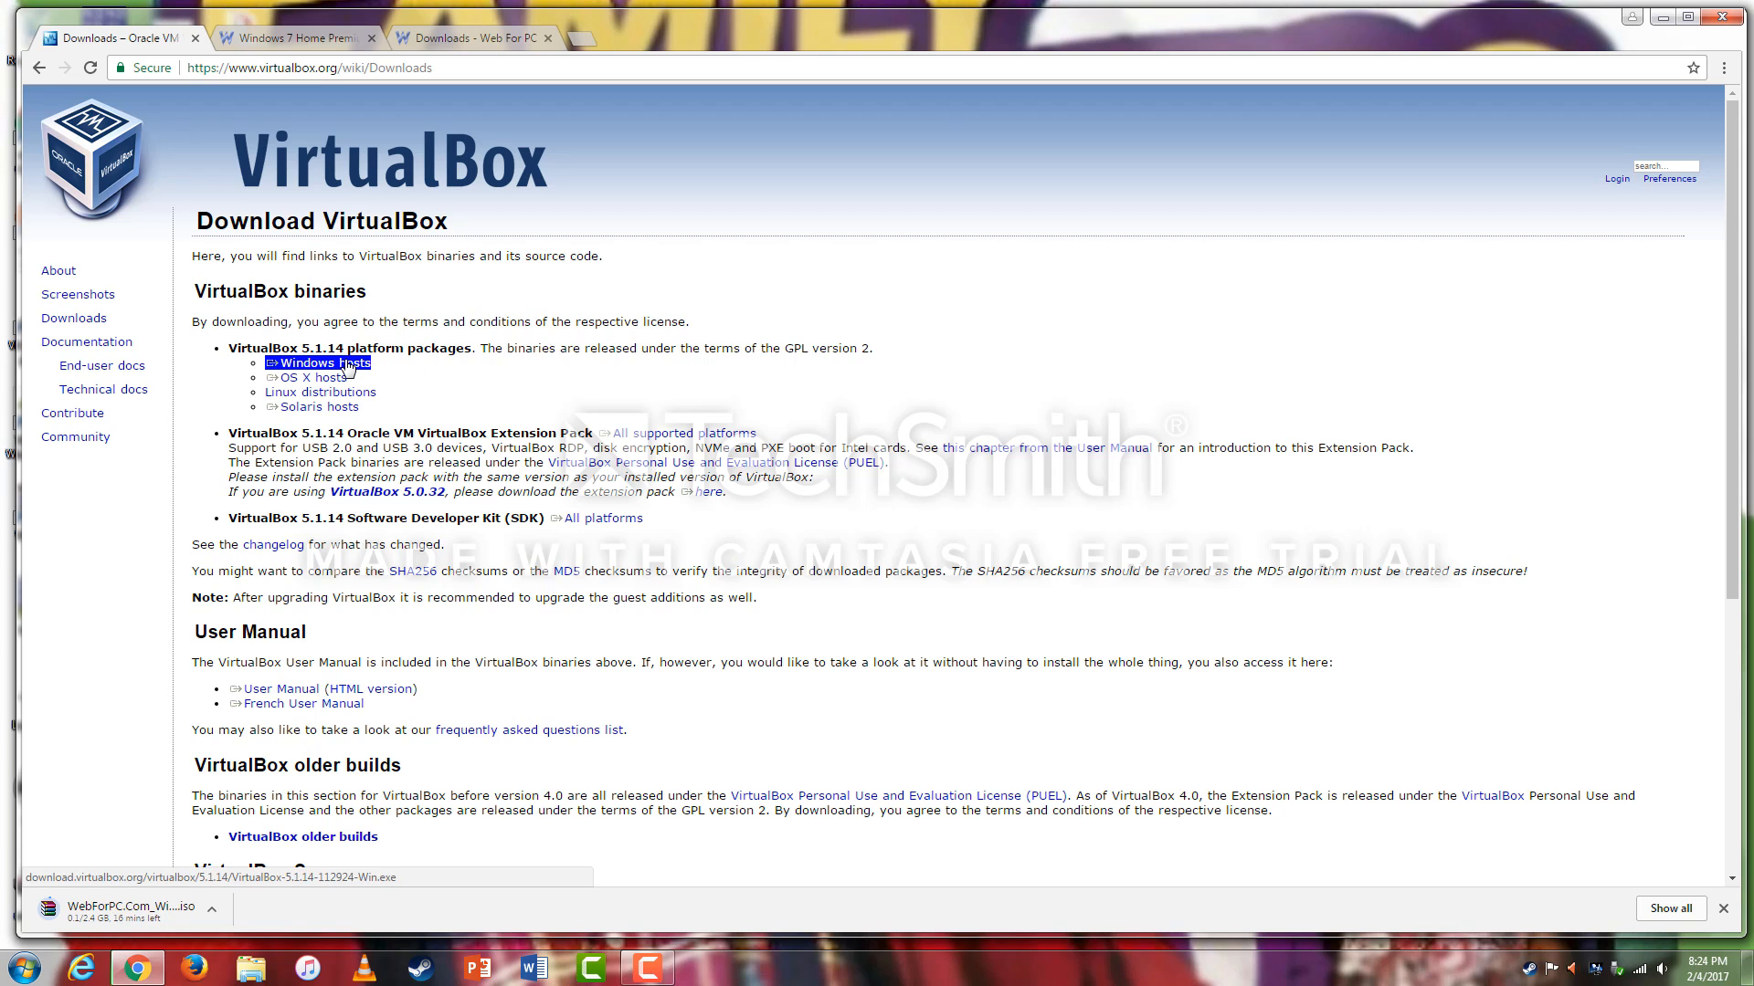
click(348, 365)
click(755, 354)
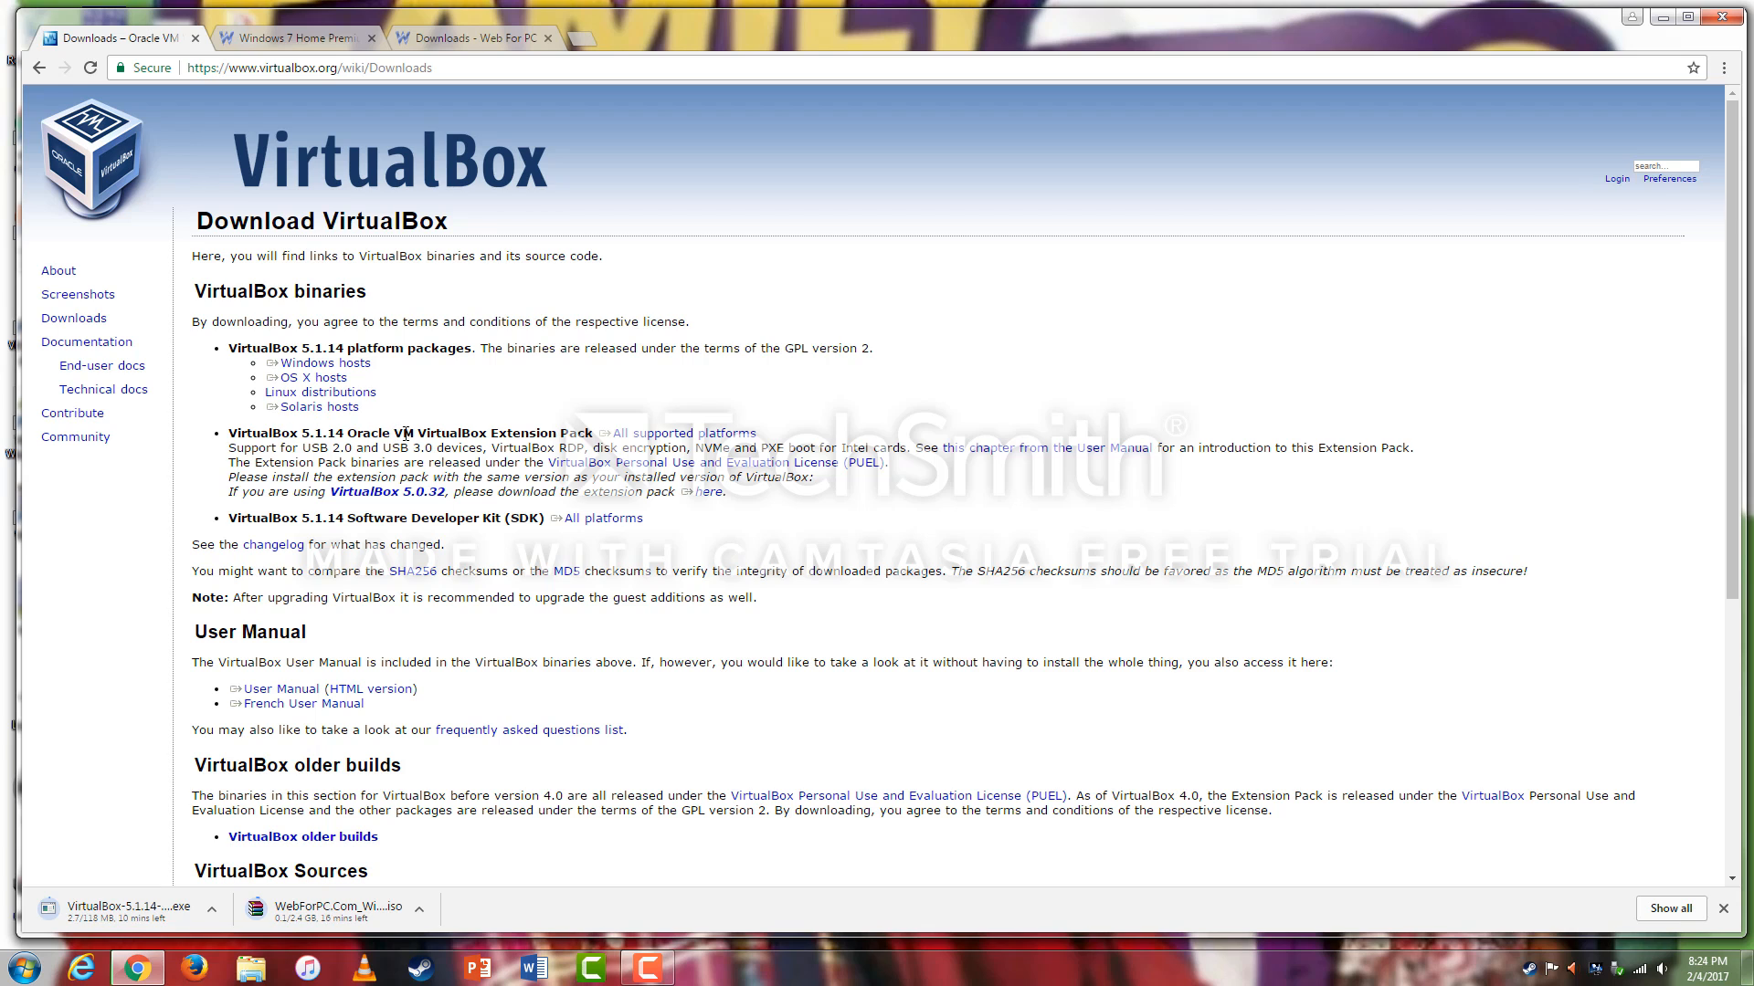
Download the VirtualBox Extension Pack for all supported platforms.
click(670, 436)
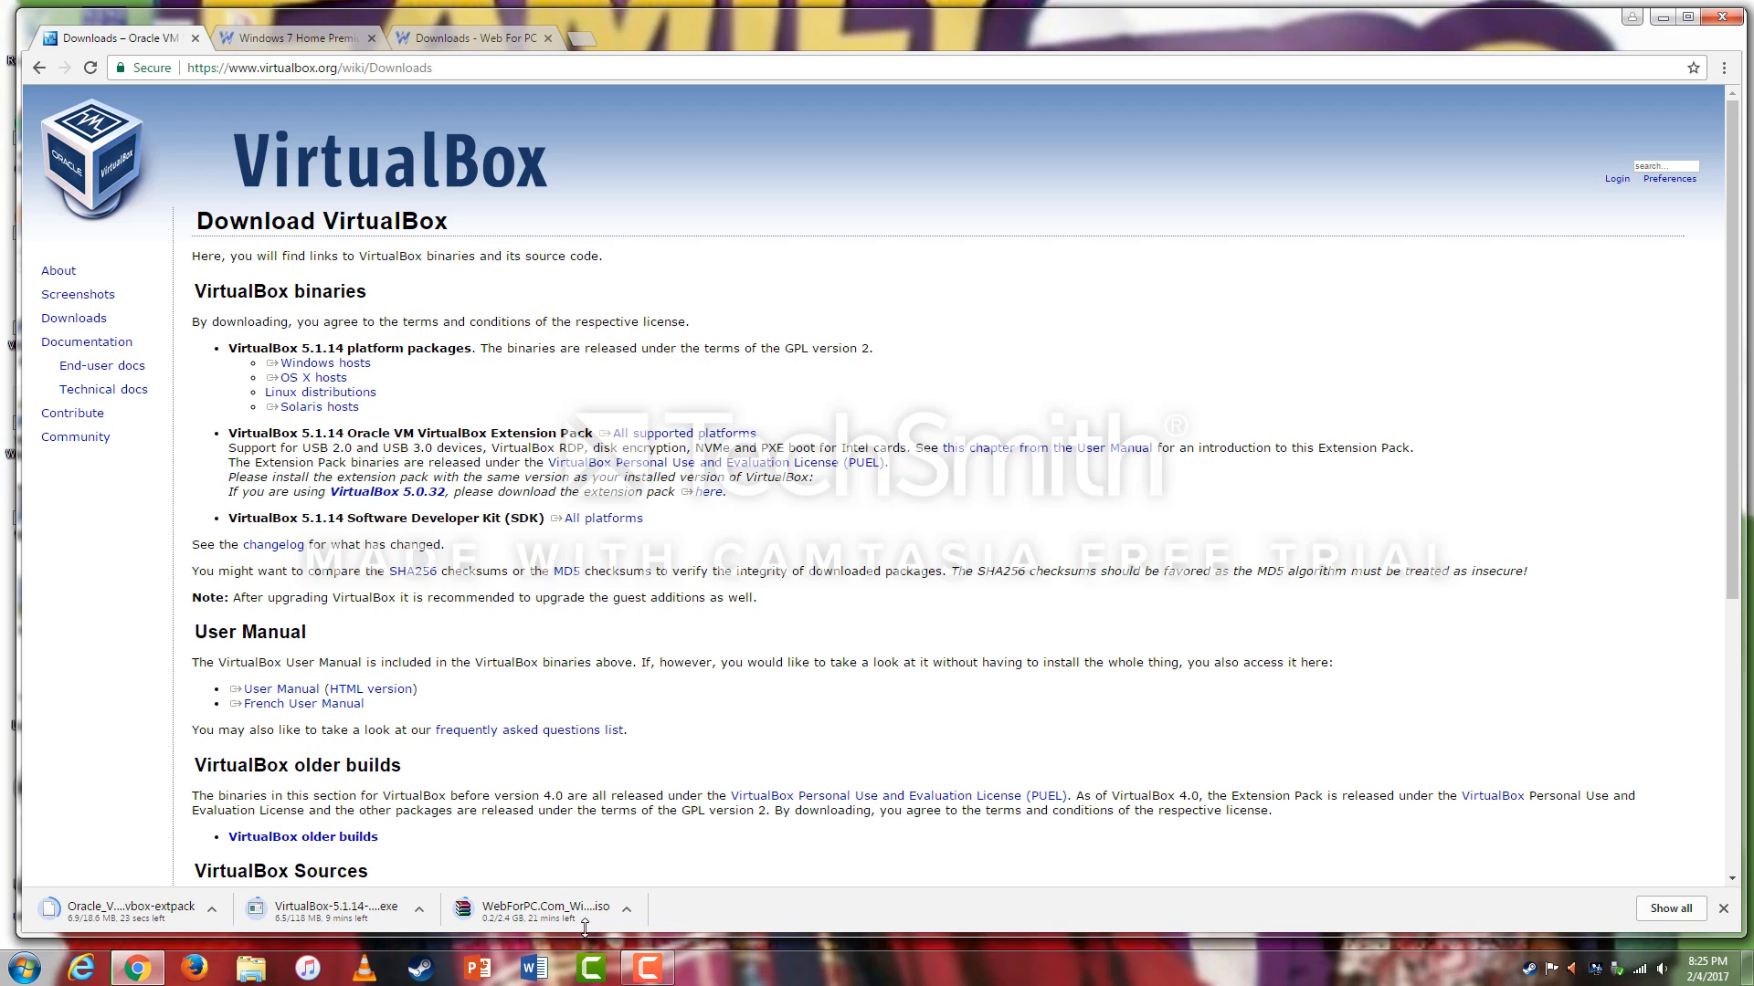
click(649, 970)
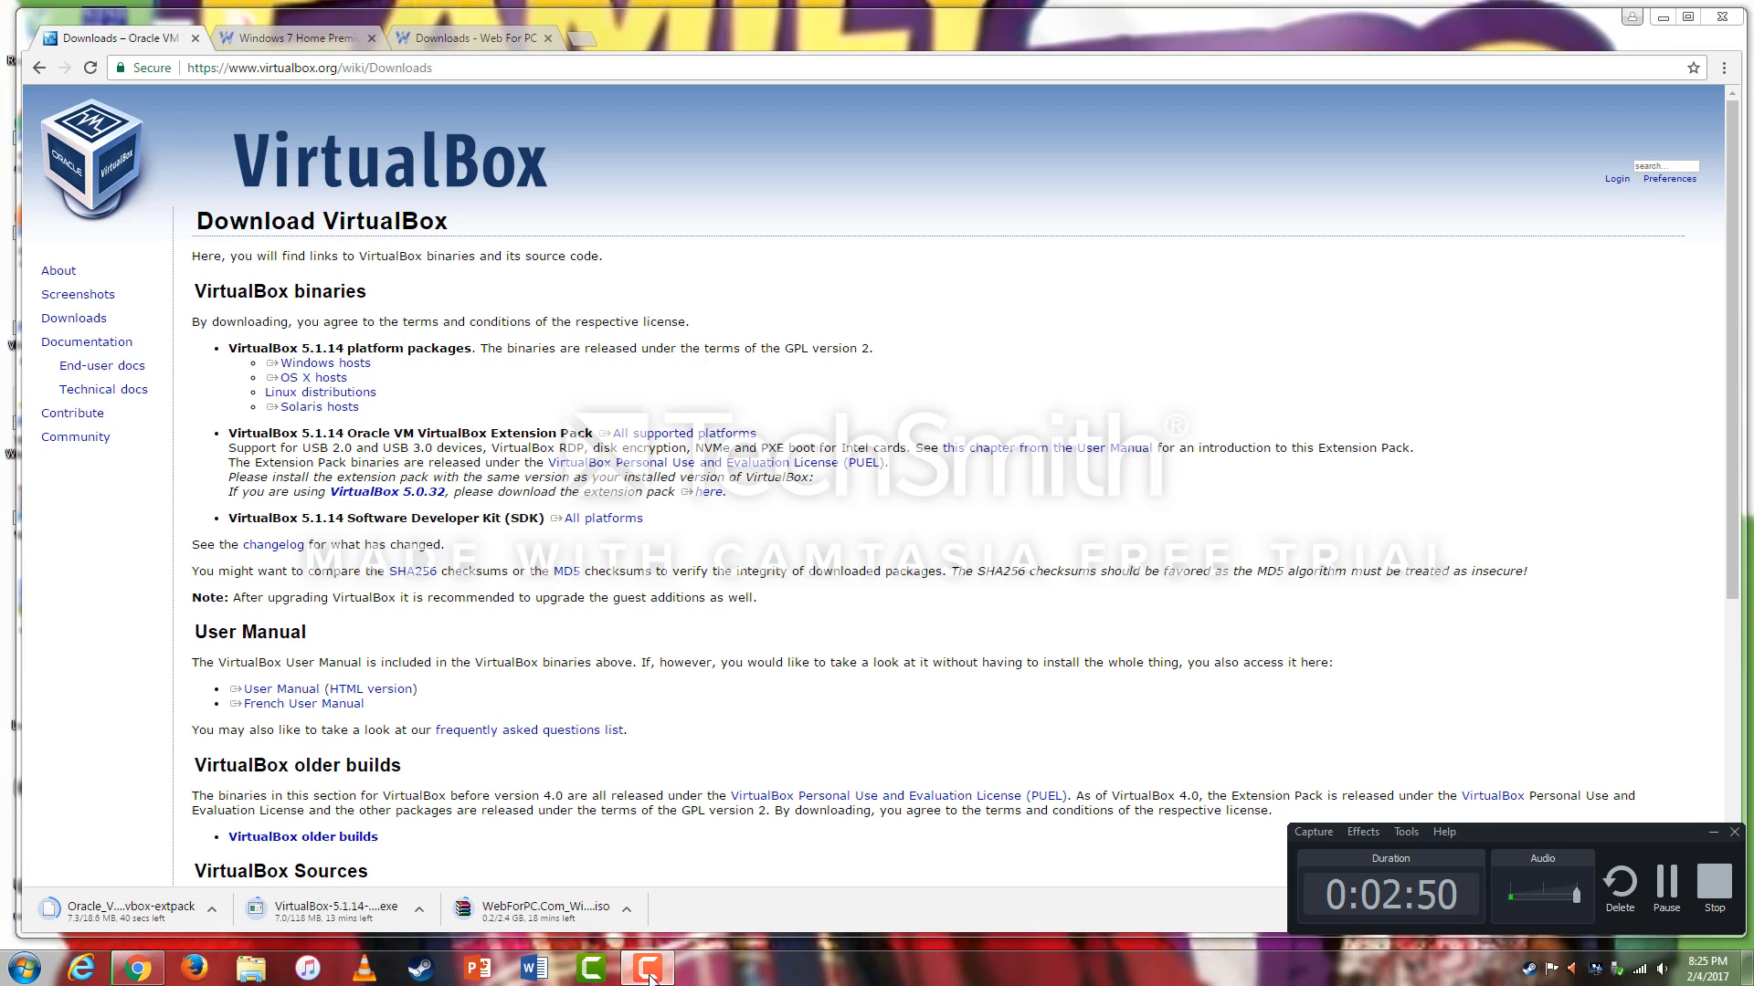
click(1666, 884)
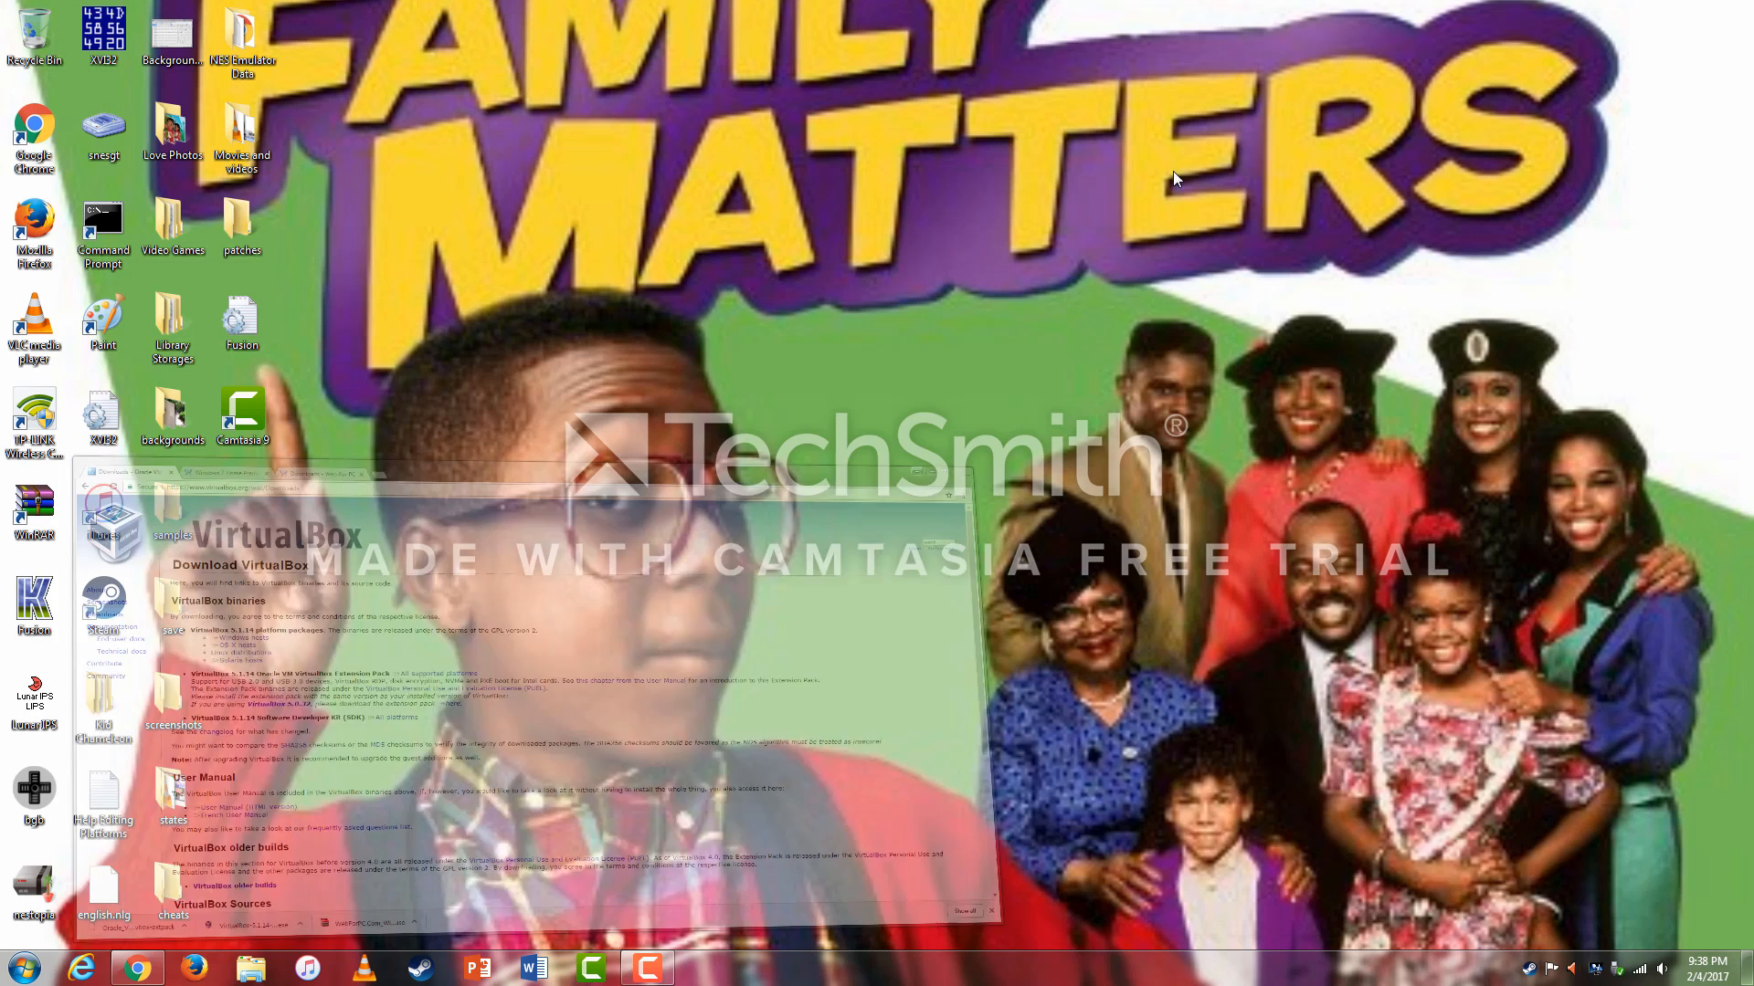
Minimize Chrome and create a new desktop folder named 'Virtualbox Utility'.
click(1662, 16)
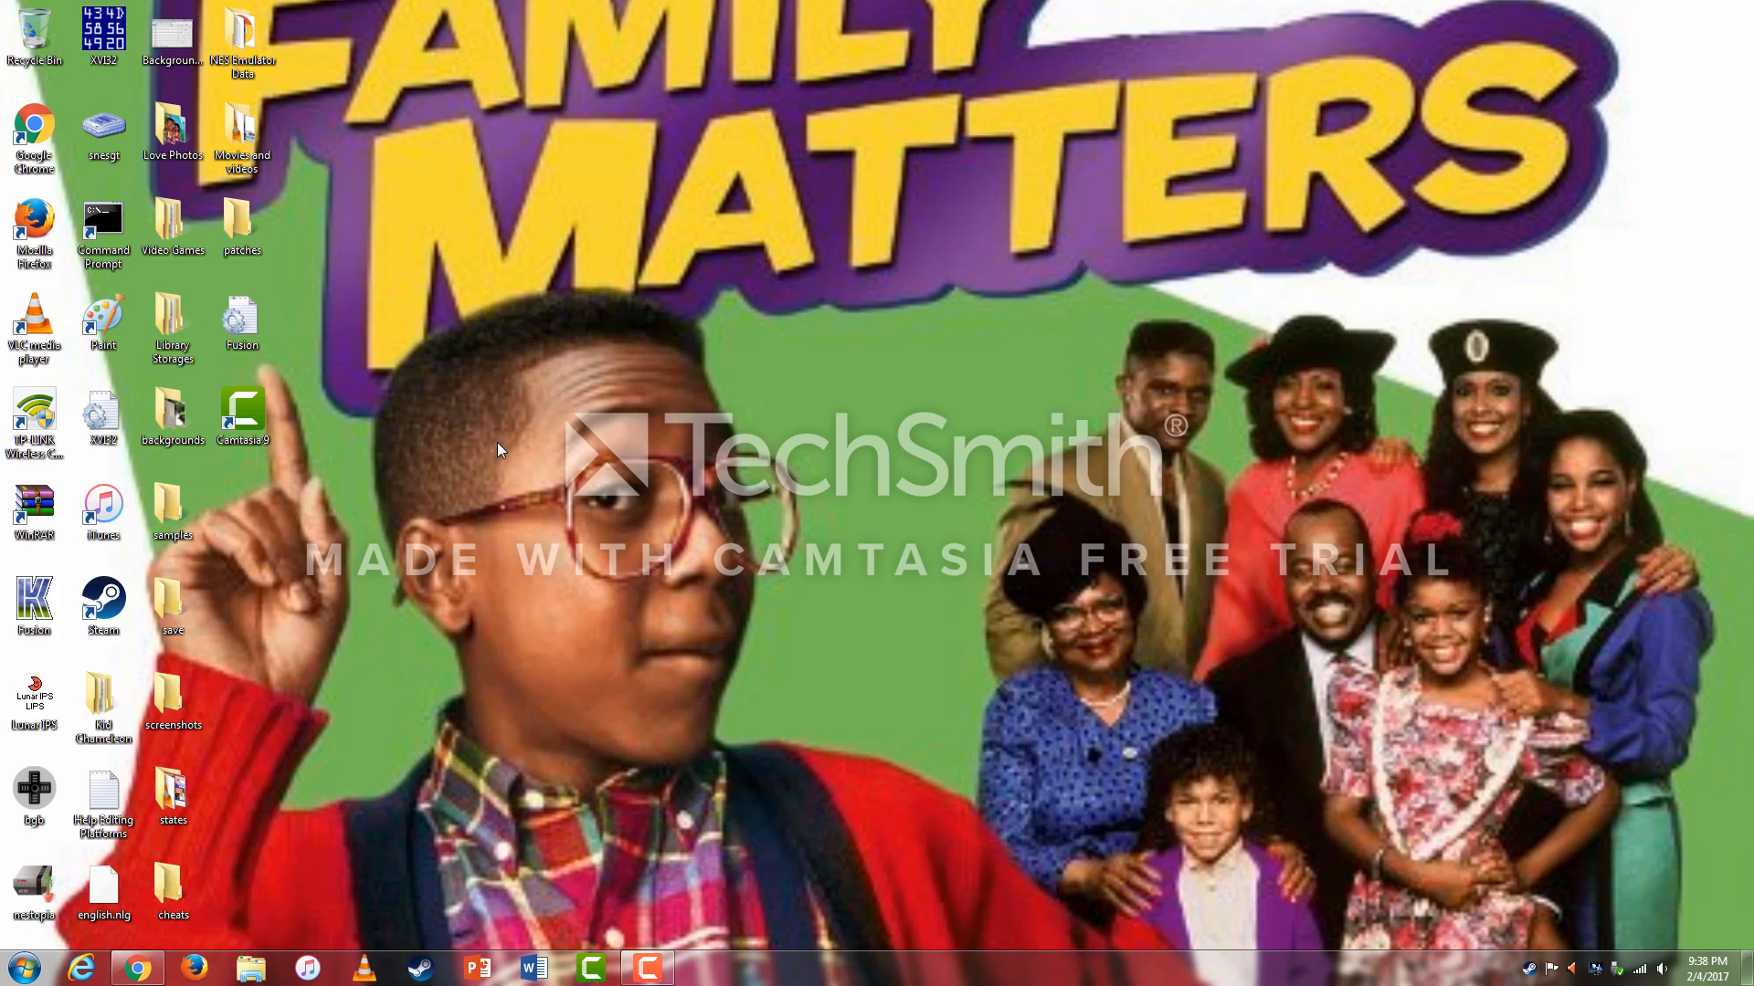
right_click(251, 495)
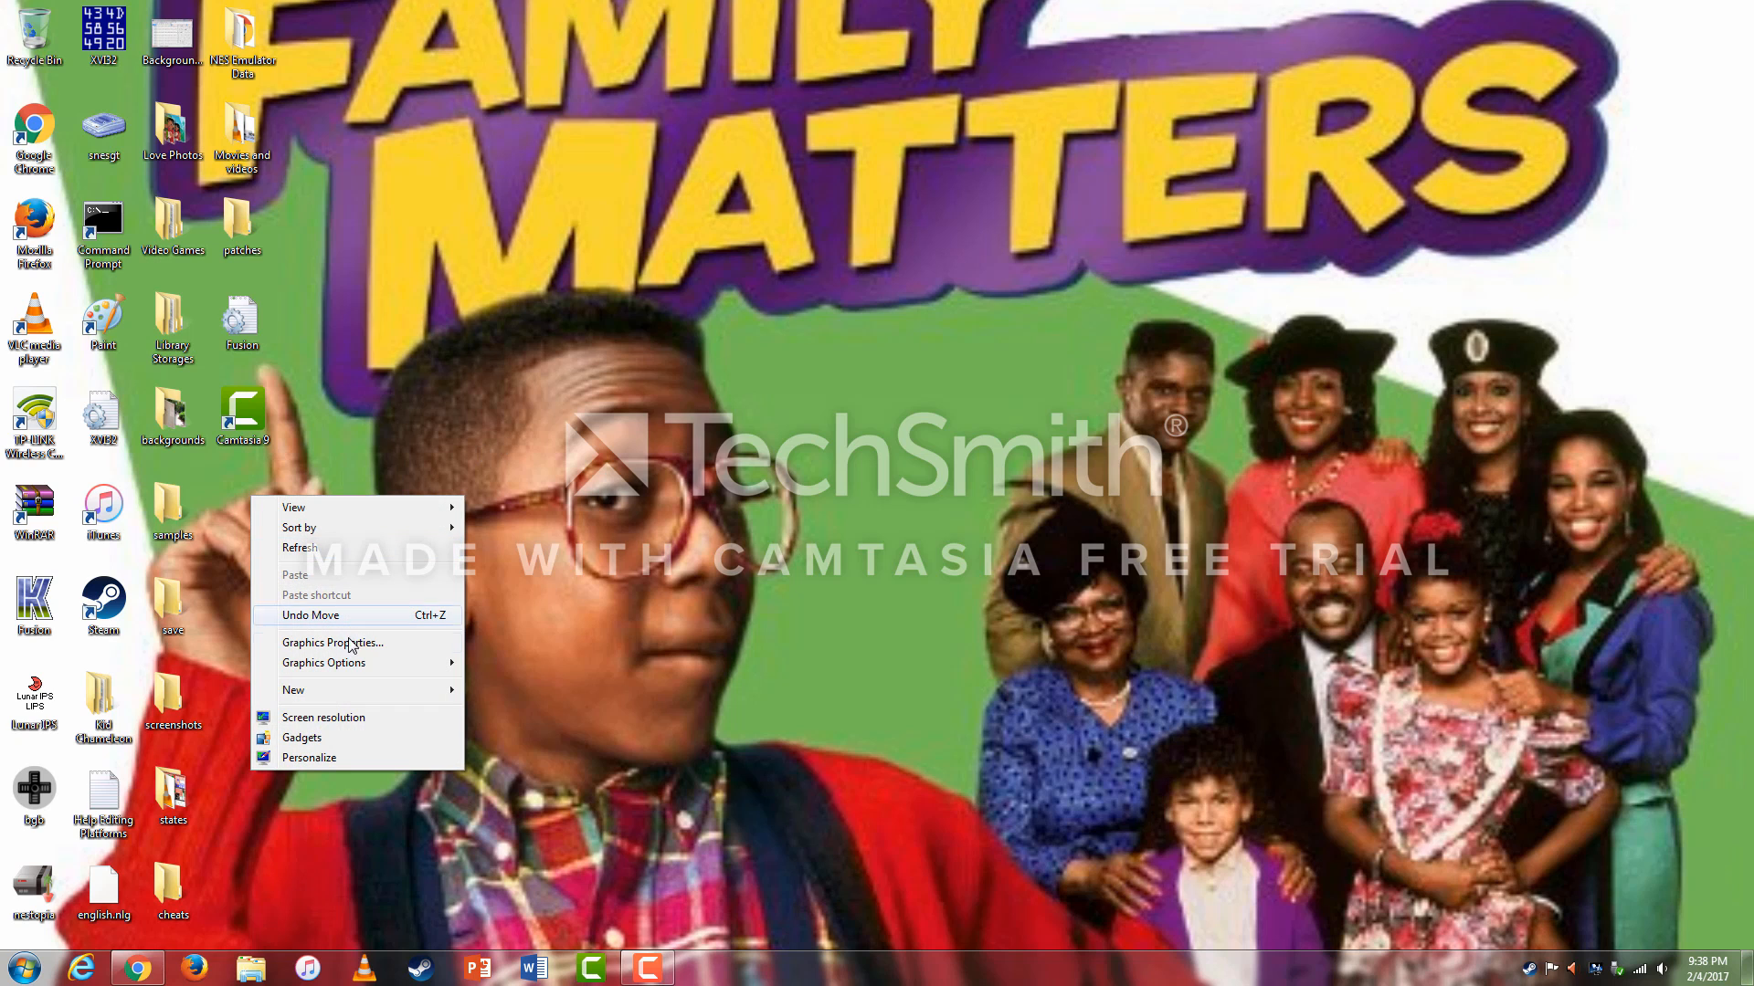
mouse_move(356, 691)
click(494, 692)
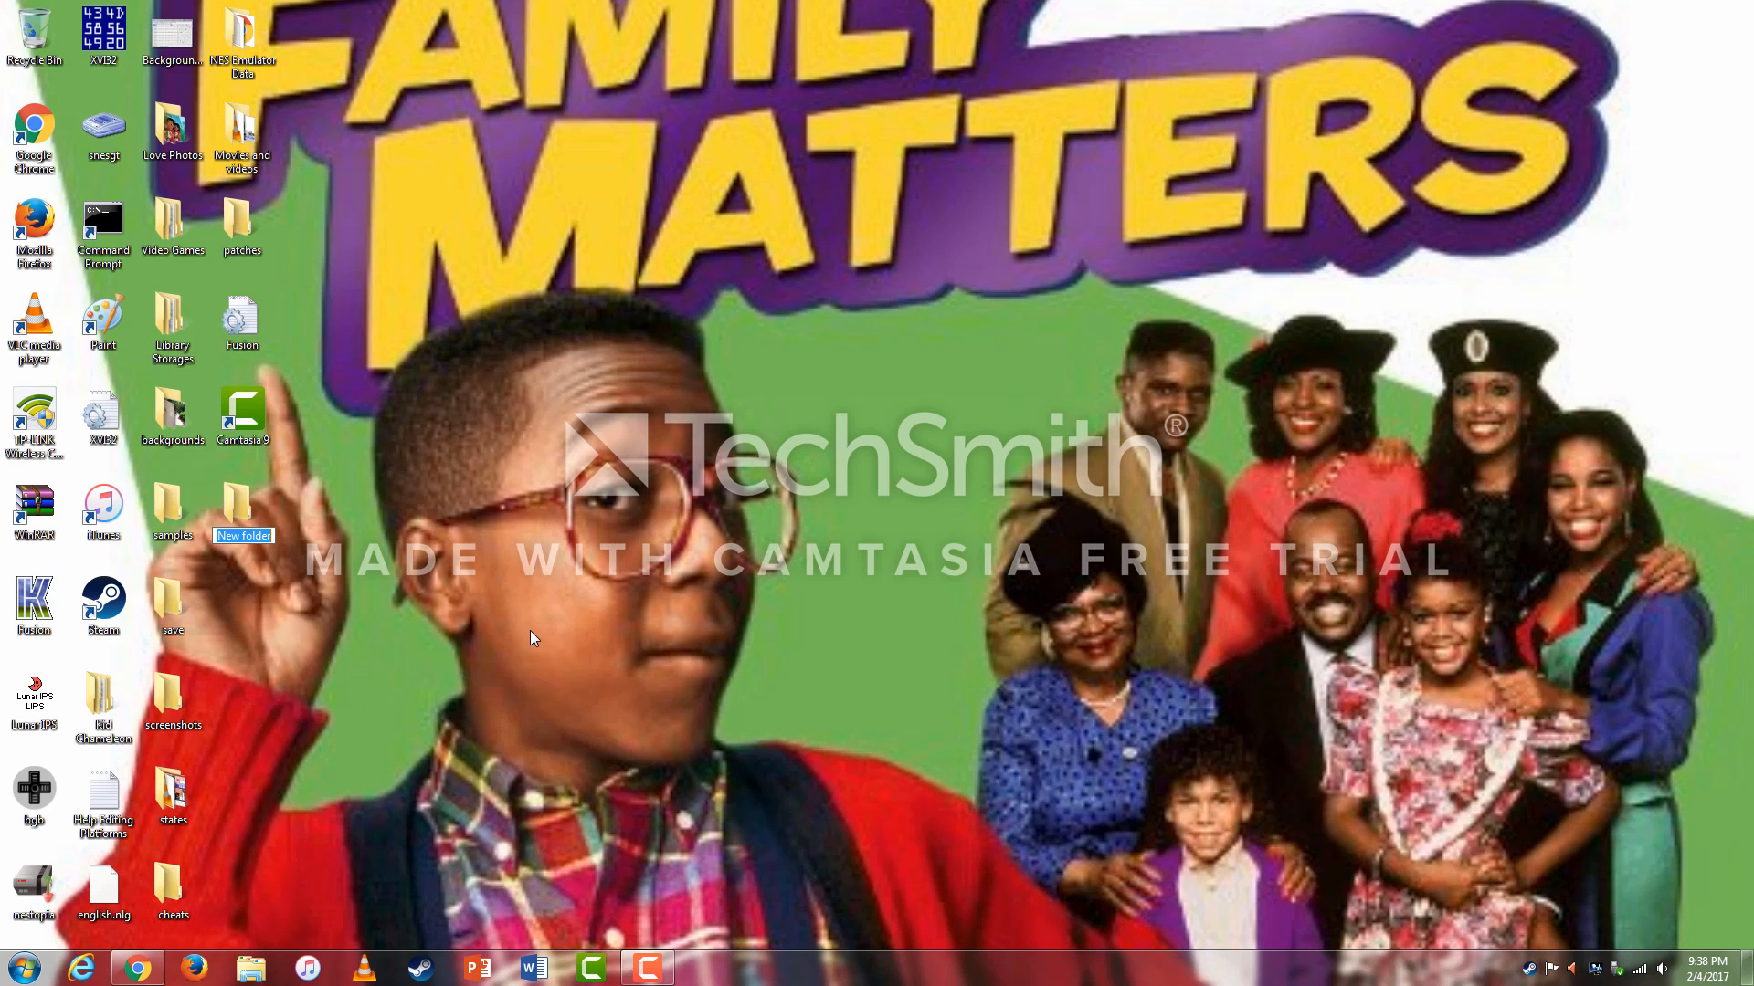
key(BackSpace)
text(Virtualbox Utili)
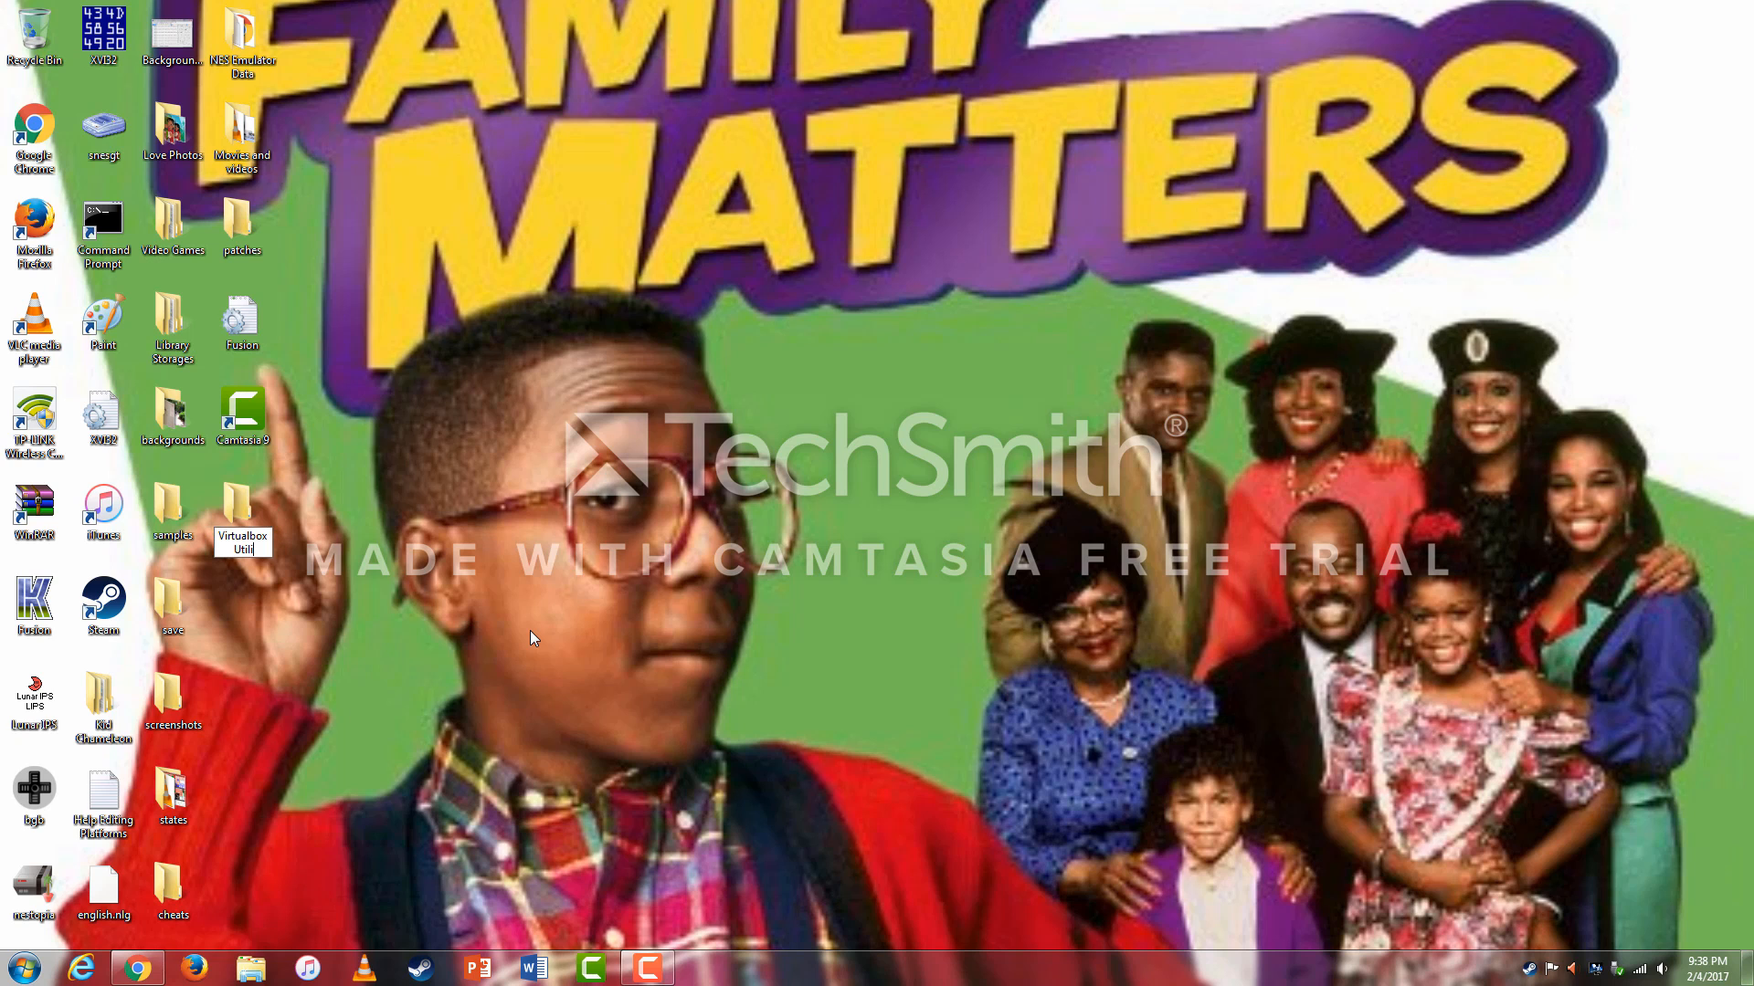
text(ty)
key(Return)
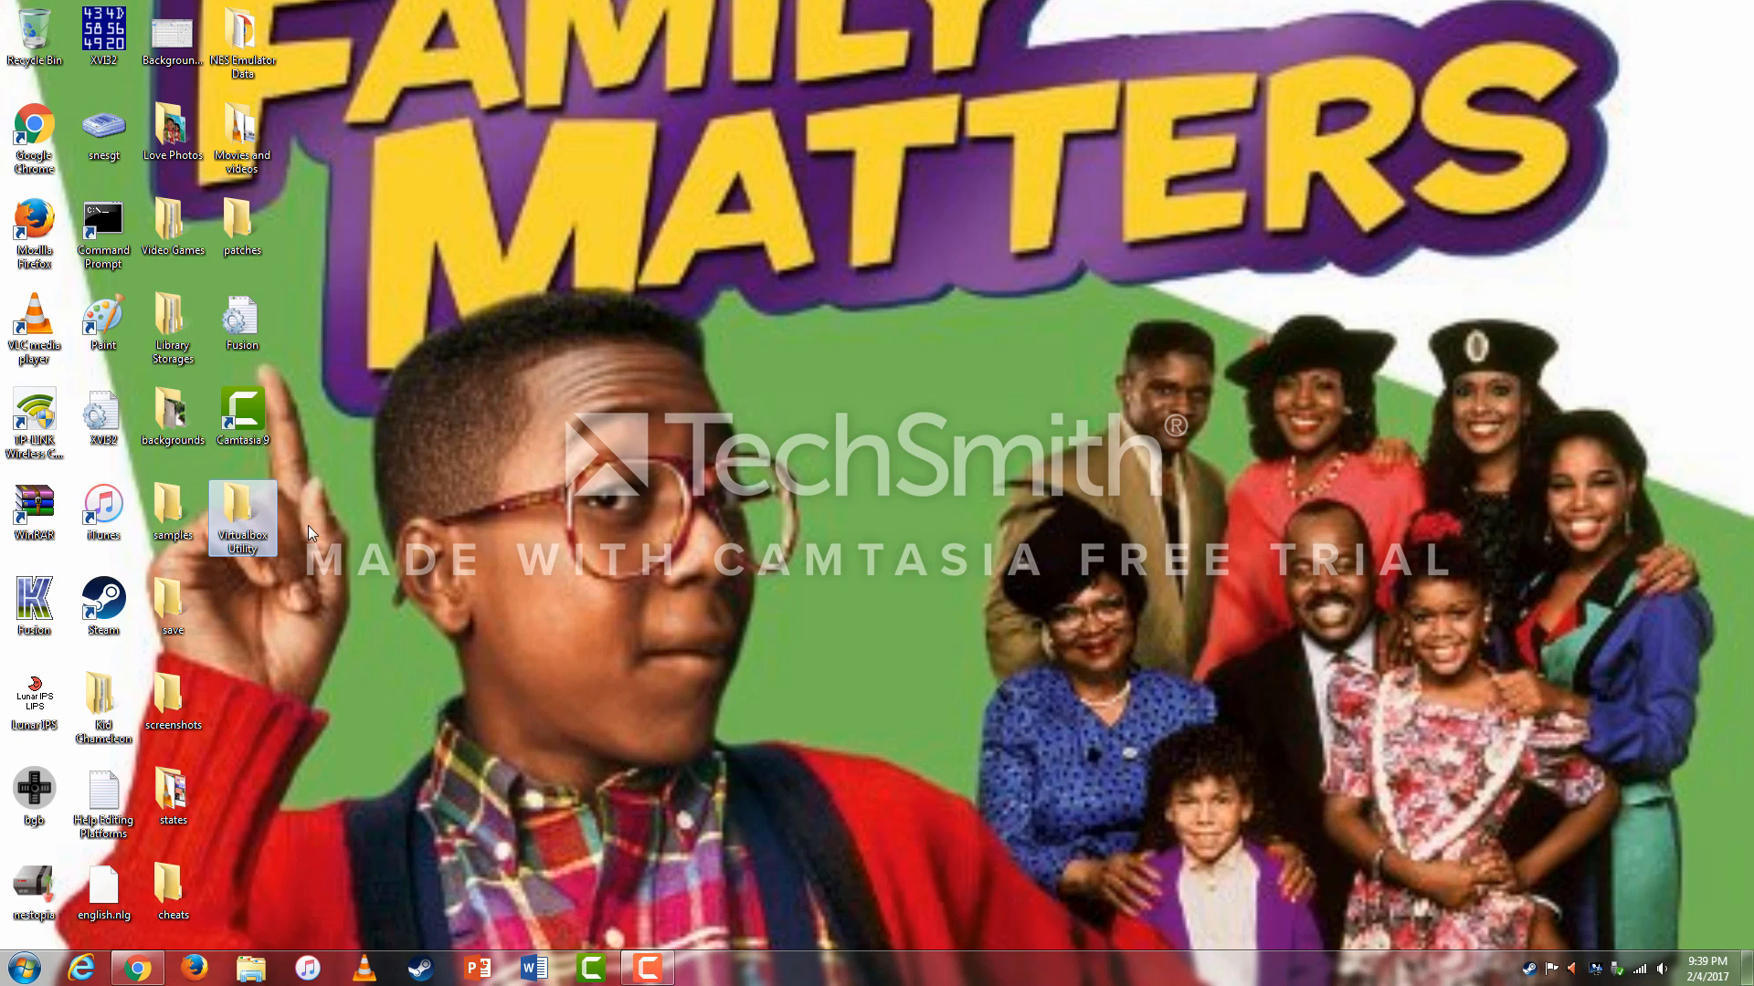
Add a subfolder named 'ISOs' inside Virtualbox Utility, then close the folder window.
double_click(242, 516)
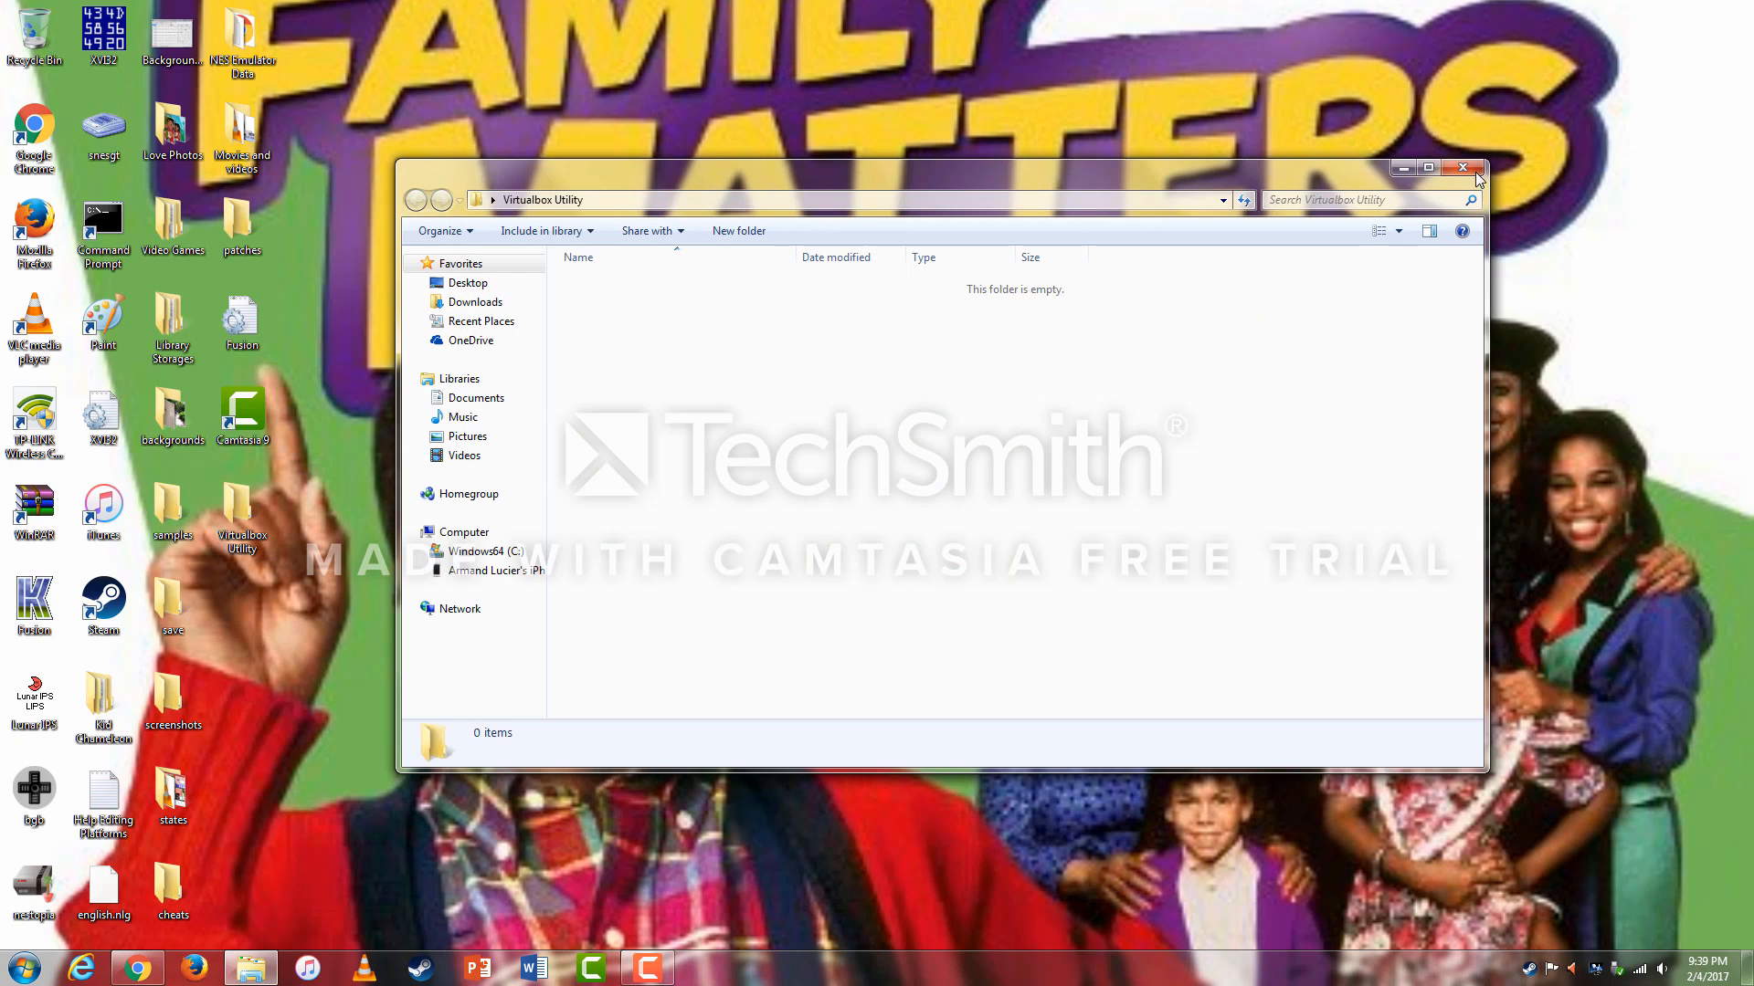
click(742, 231)
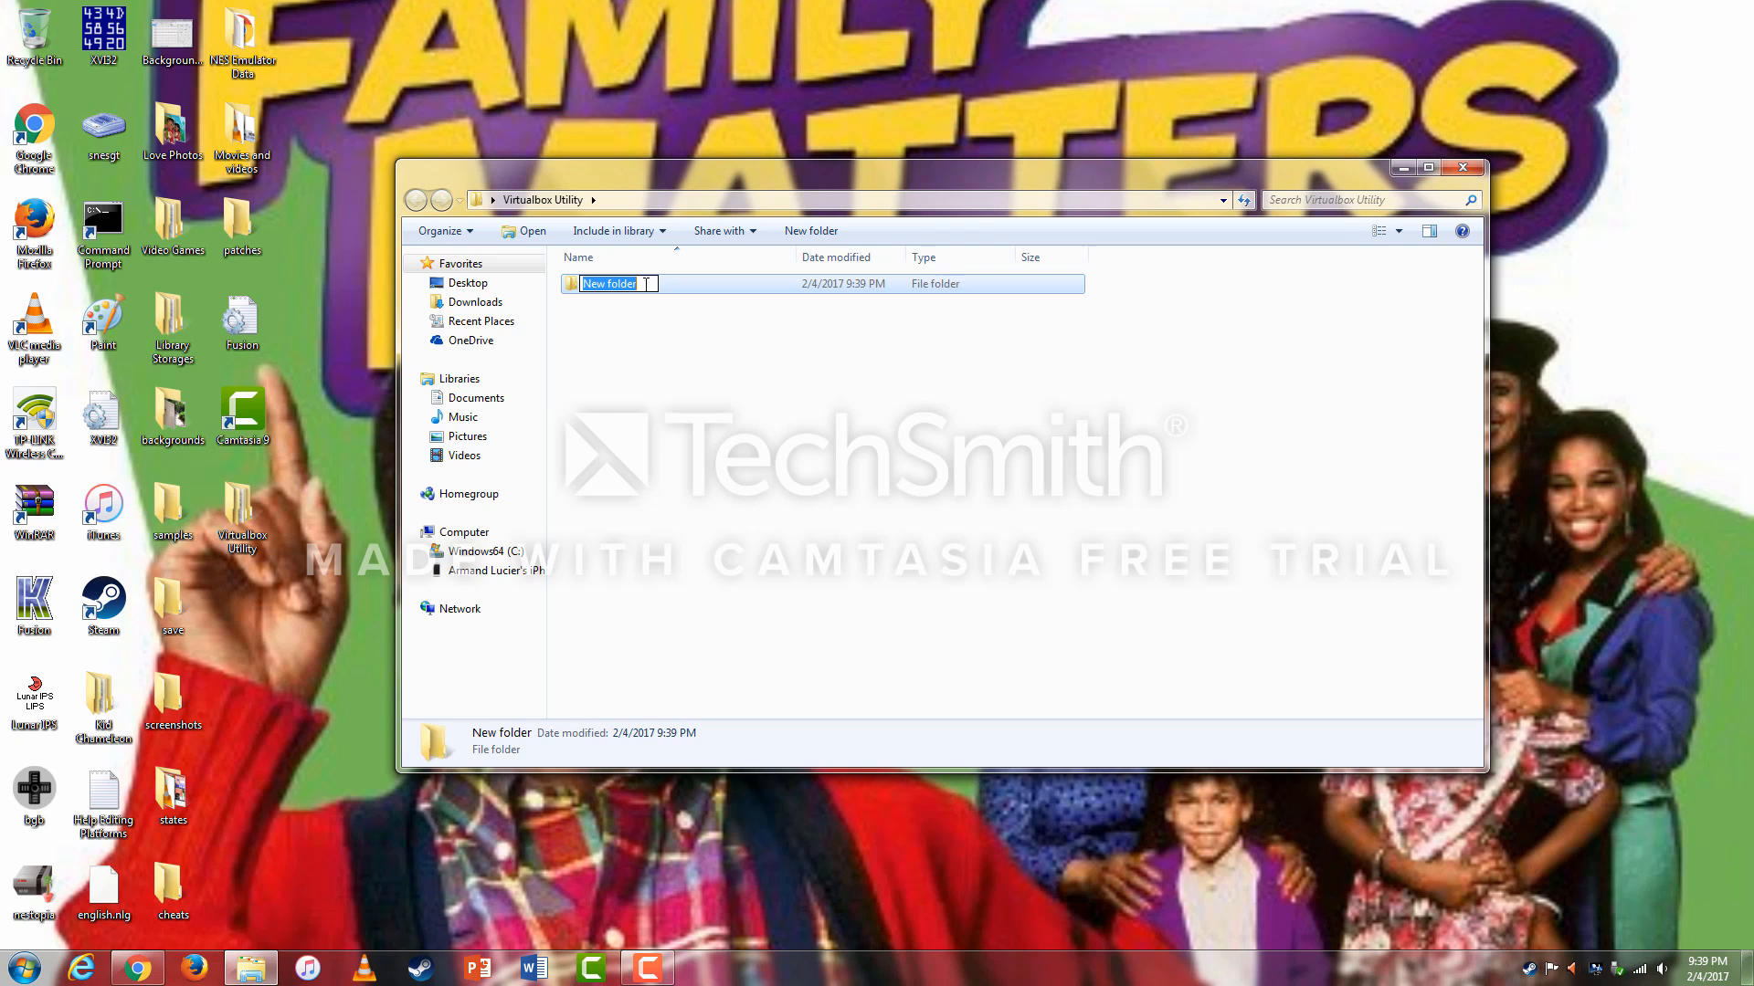
key(BackSpace)
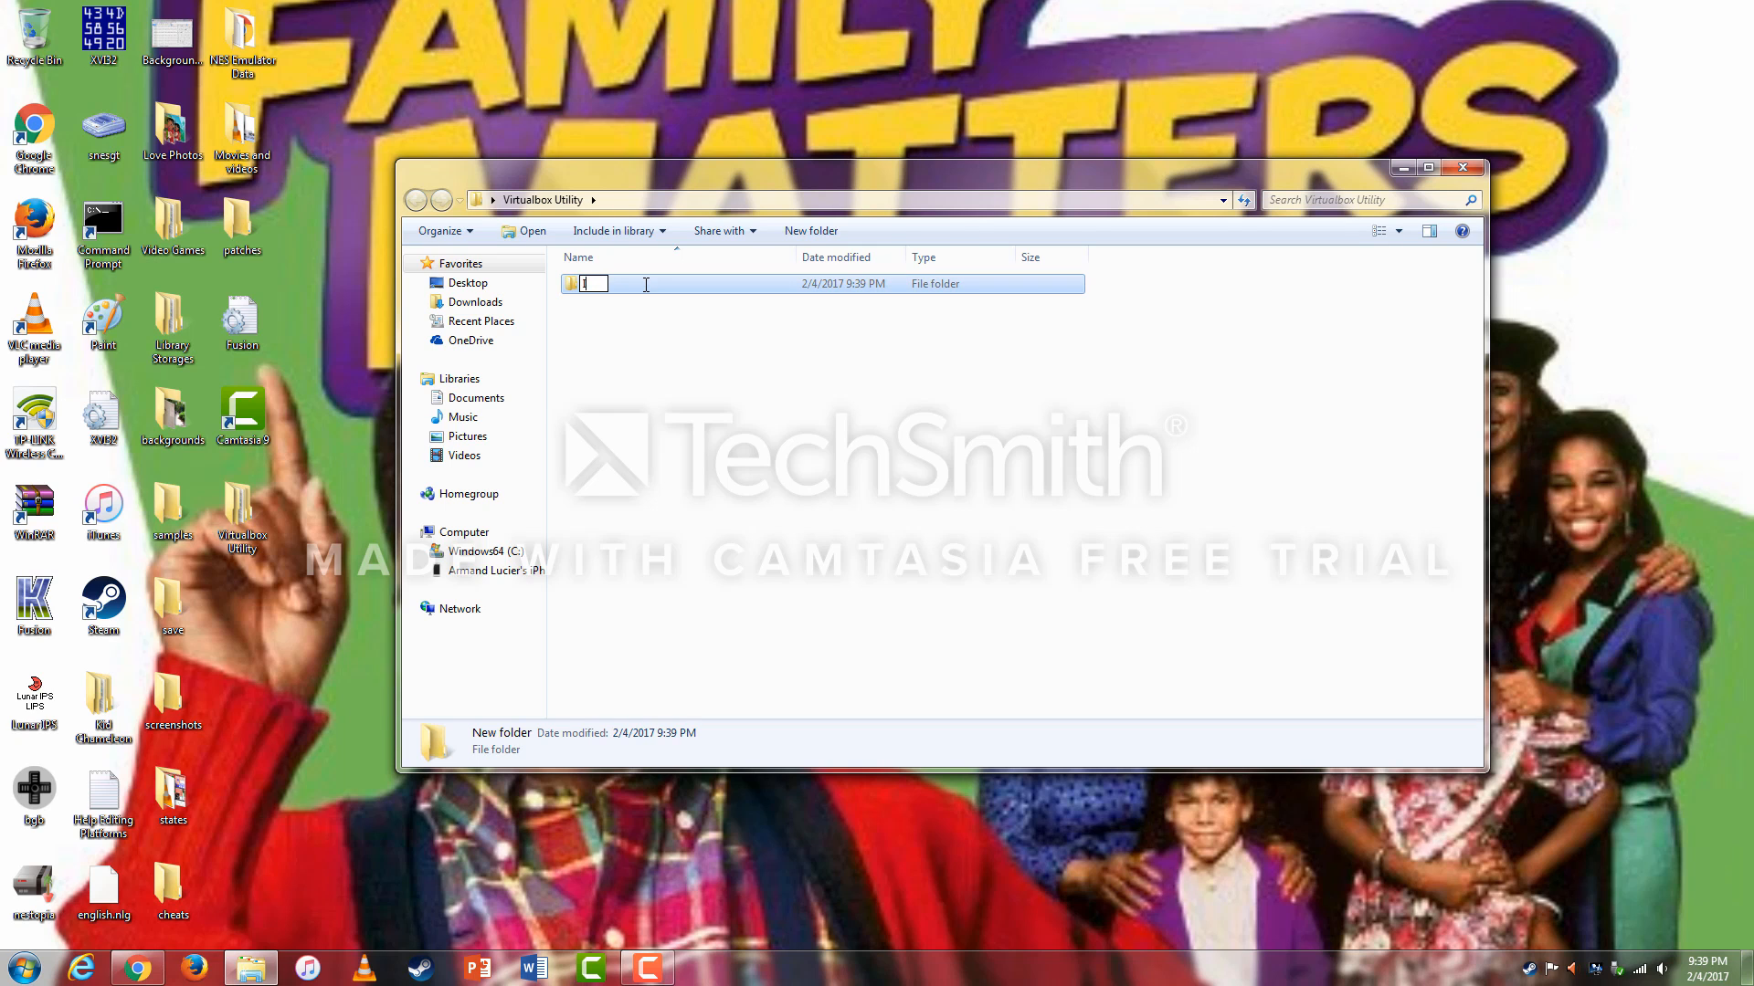
text(ISOs)
click(680, 340)
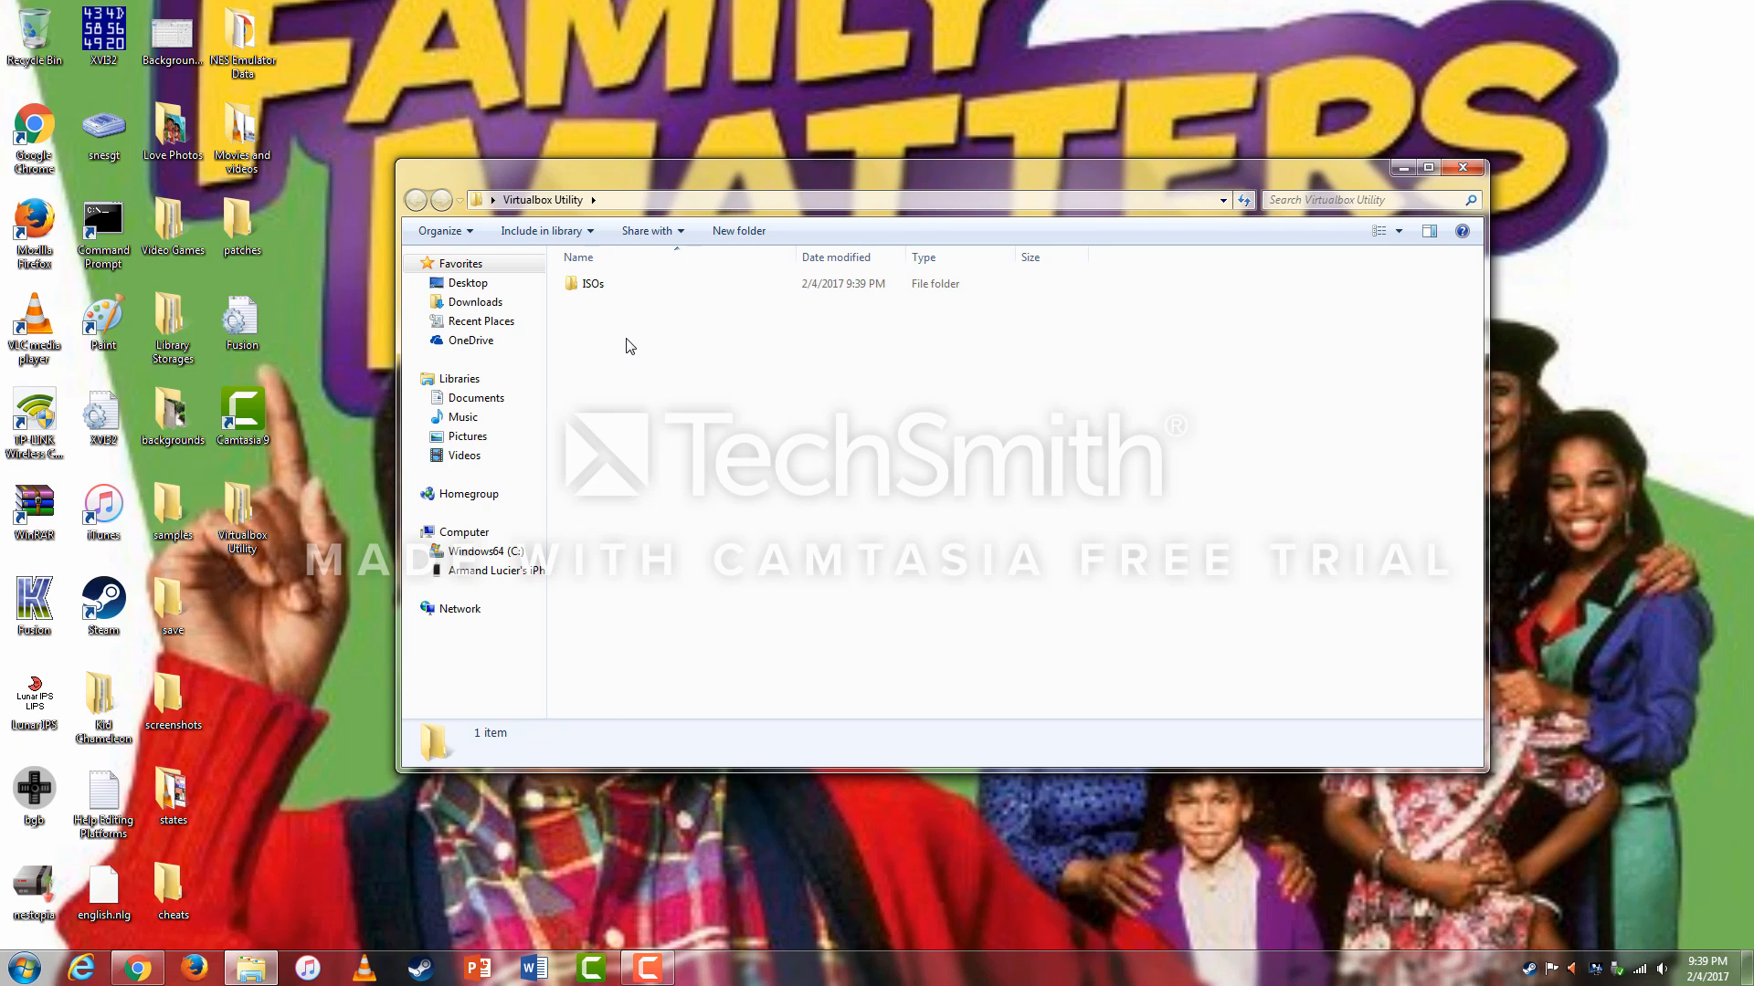
right_click(629, 346)
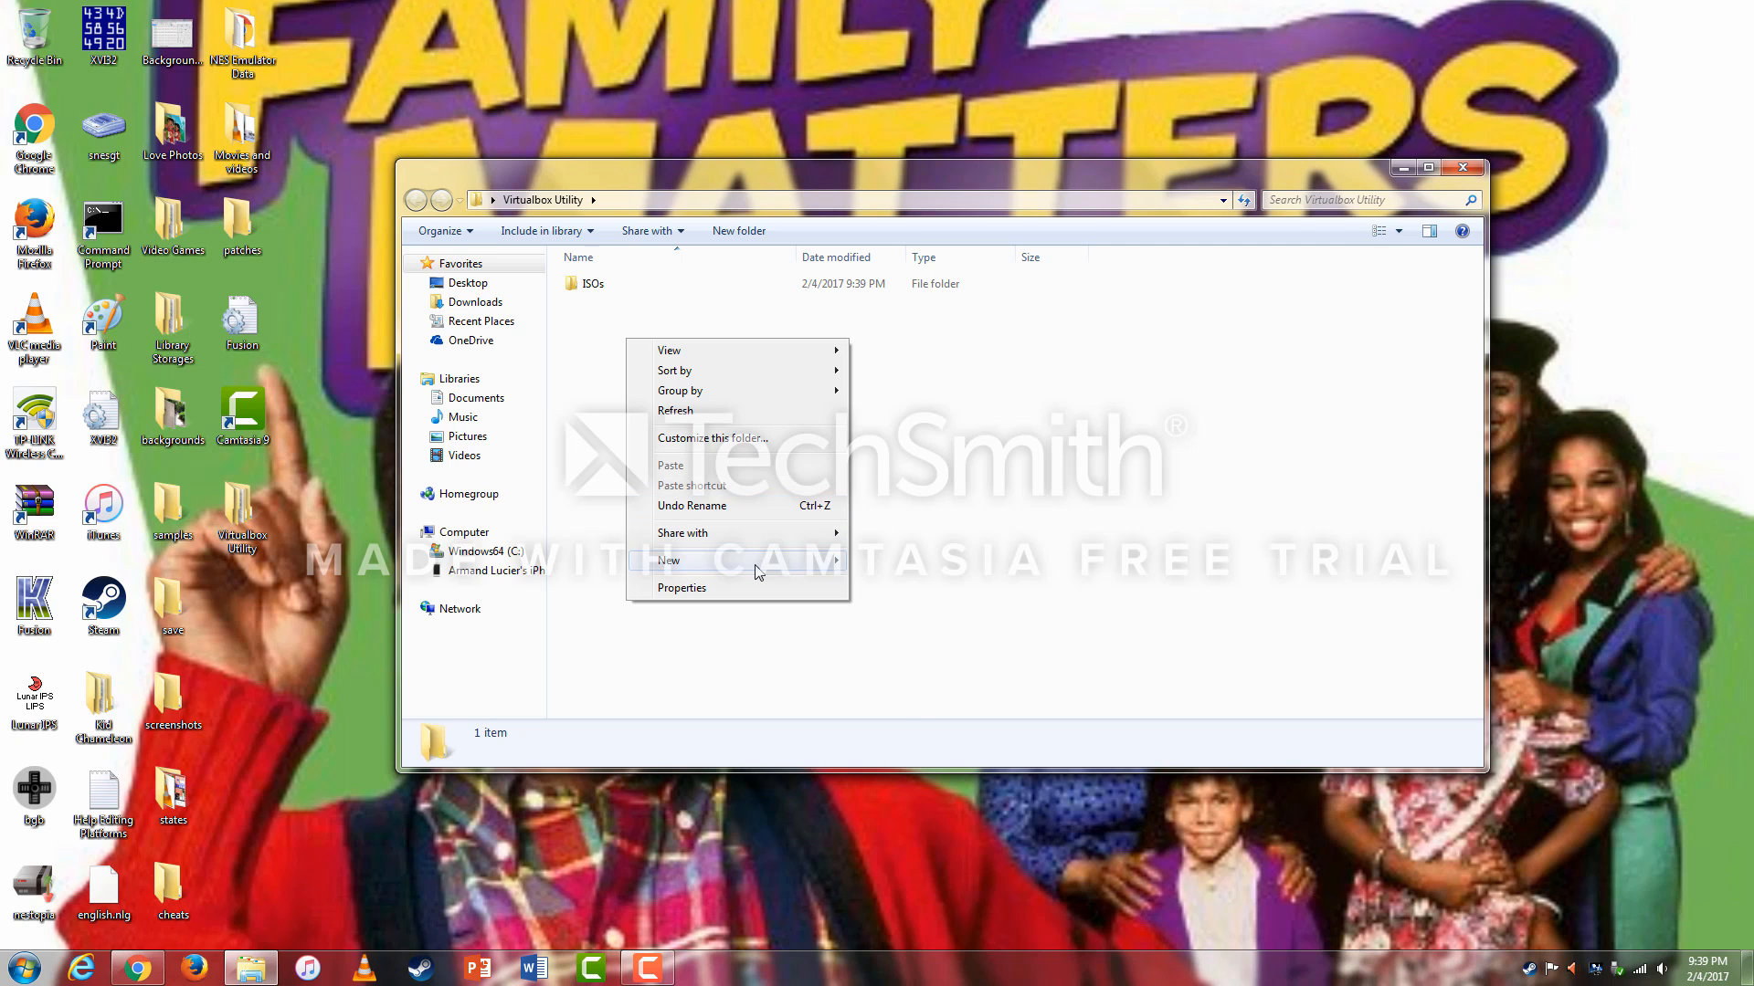
click(1008, 494)
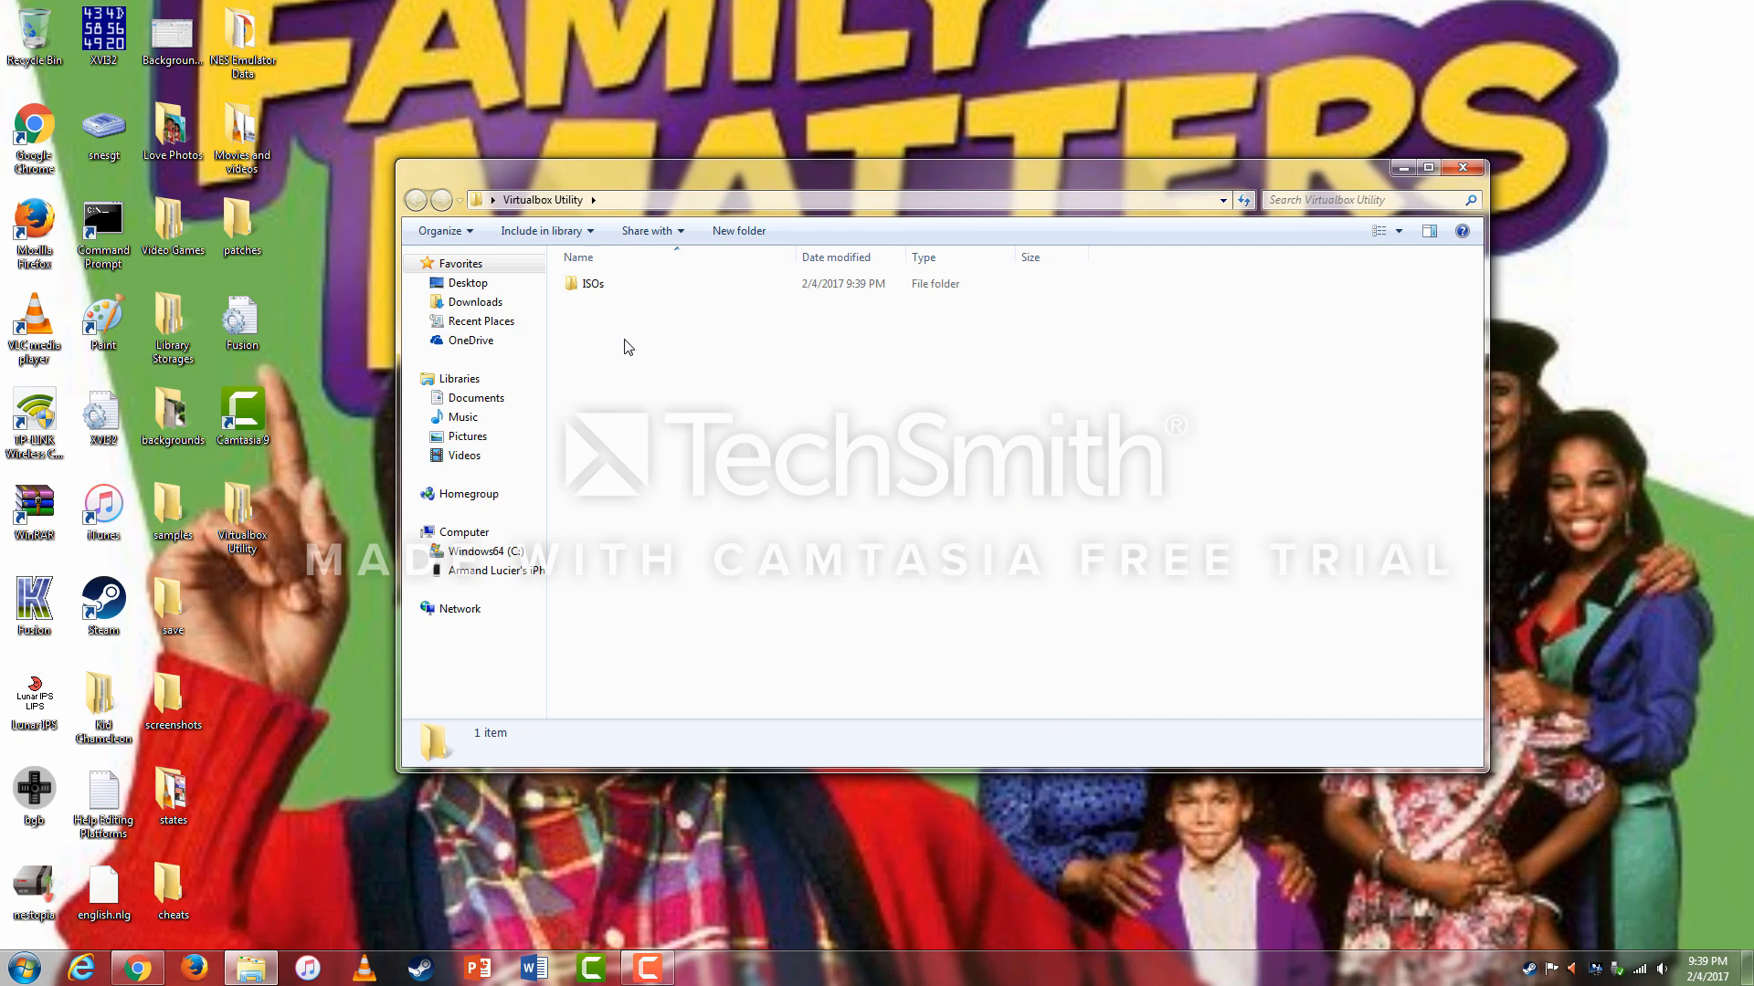
click(1463, 167)
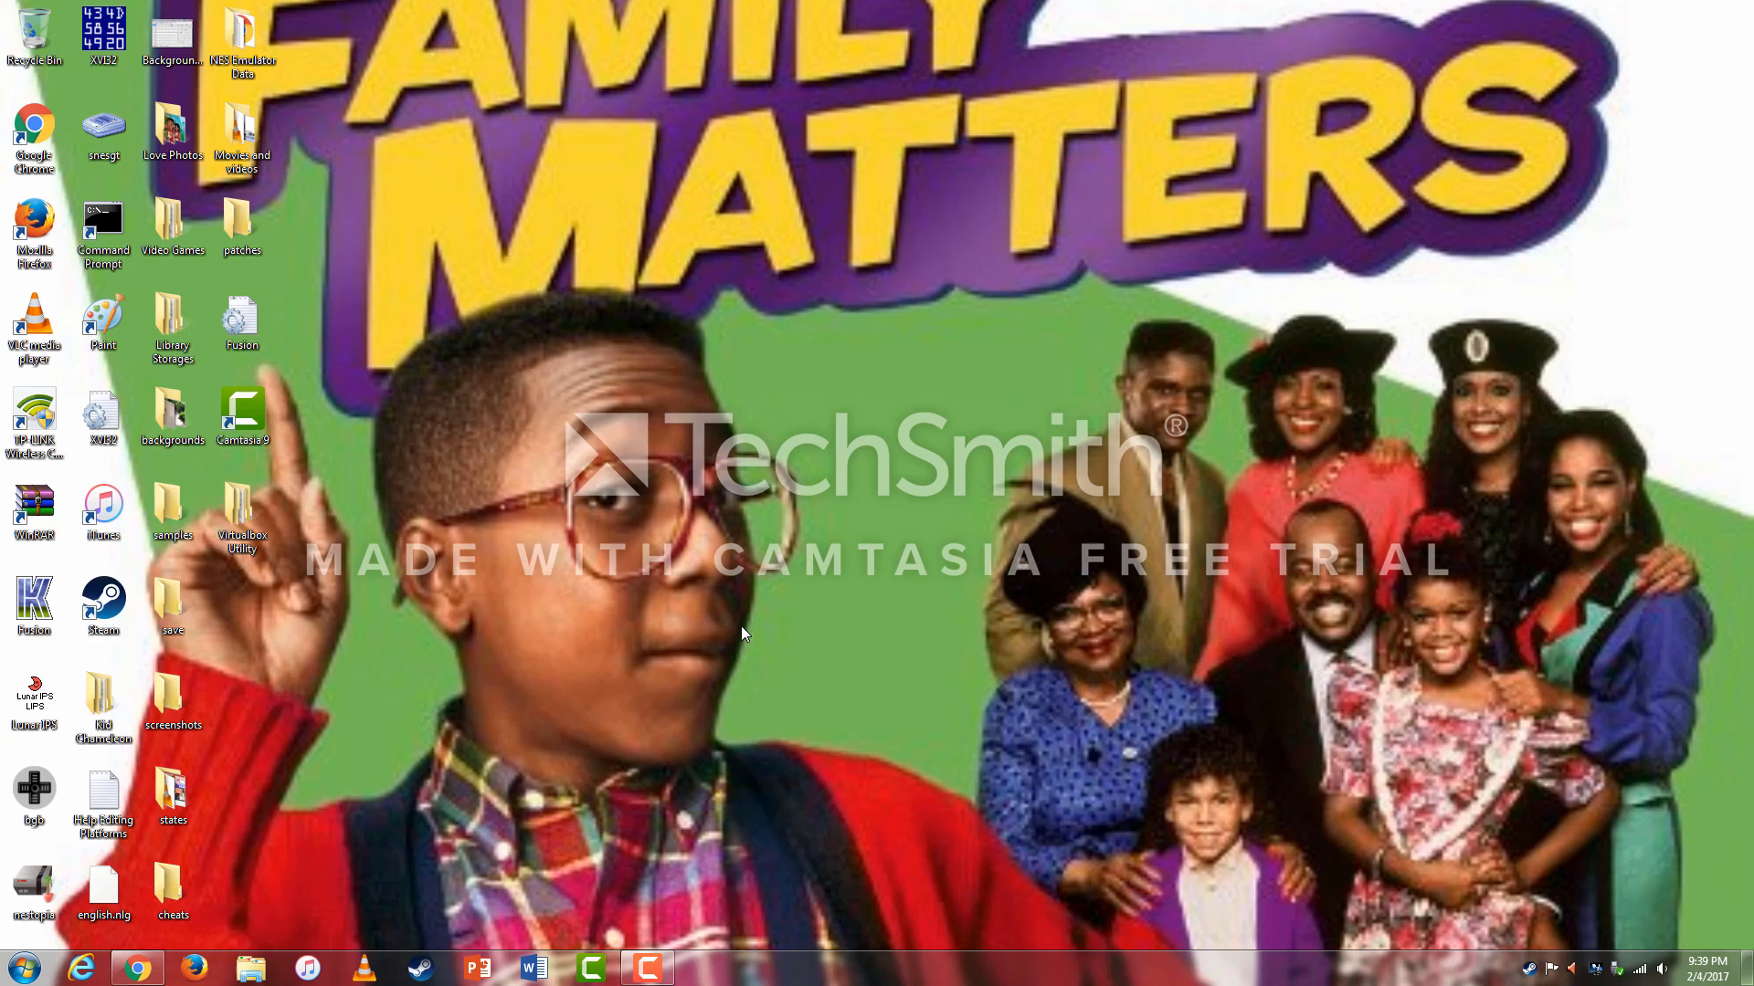
Move the 18.5 MB Extension Pack file from Chrome's download bar into Virtualbox Utility.
click(137, 968)
drag(612, 30, 997, 31)
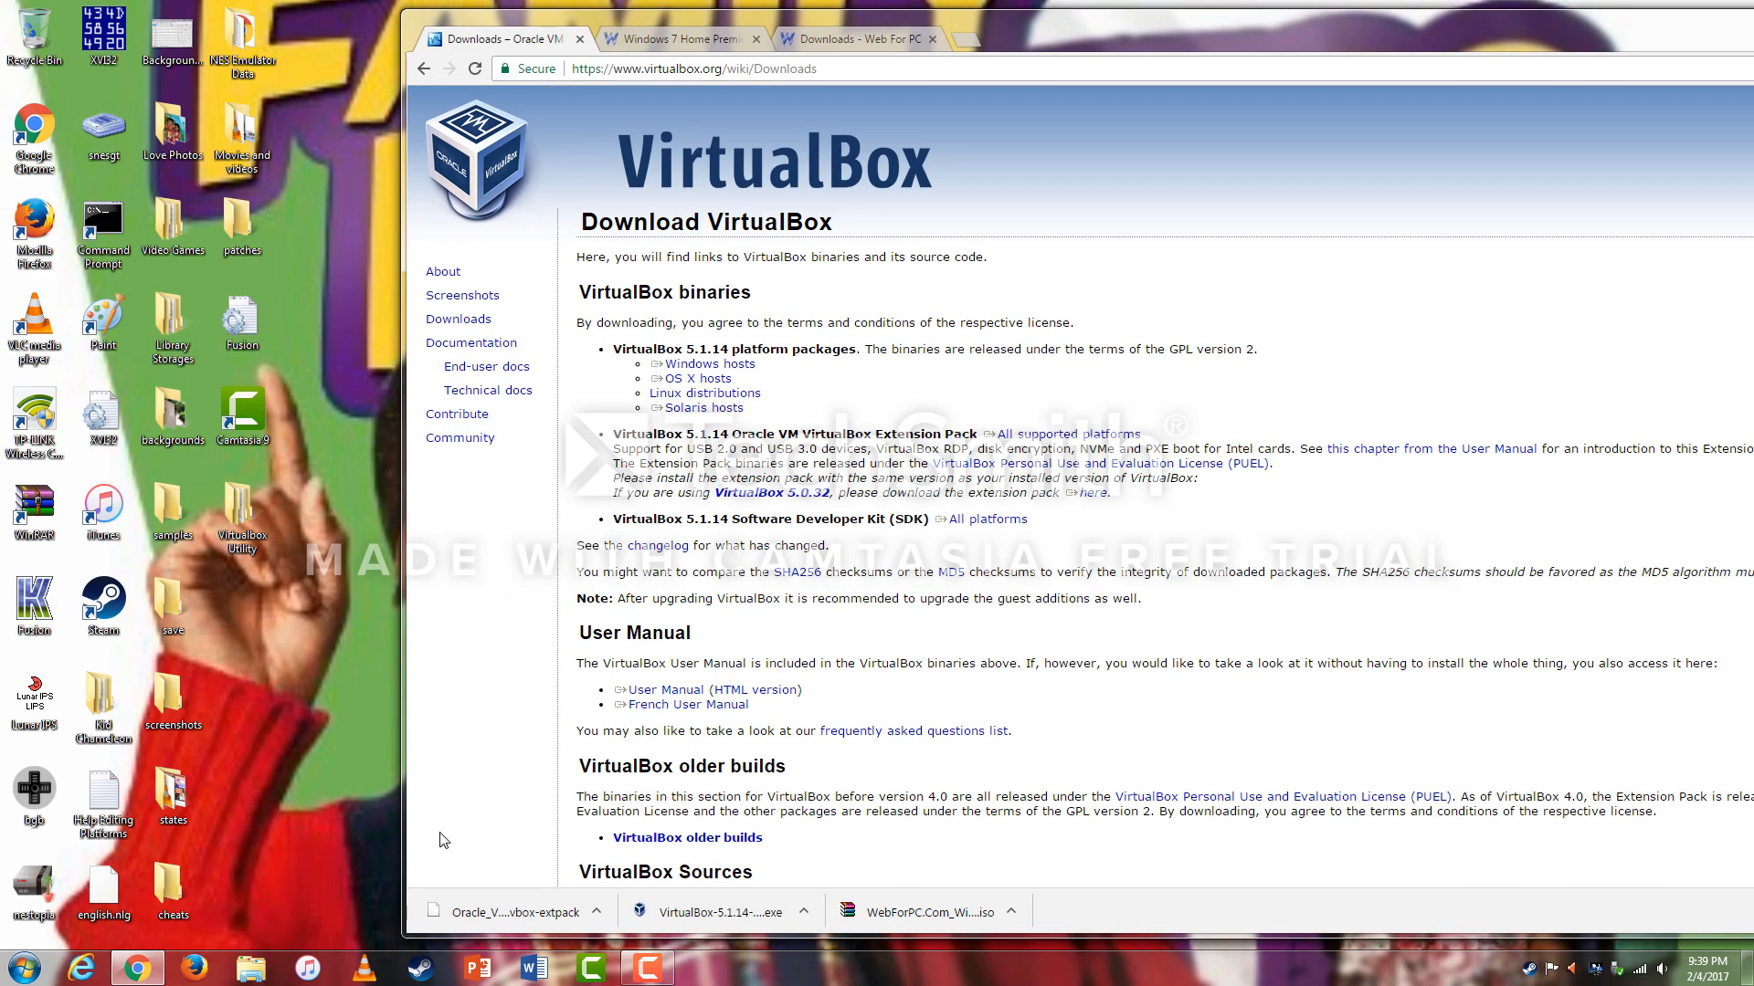
drag(445, 912, 241, 522)
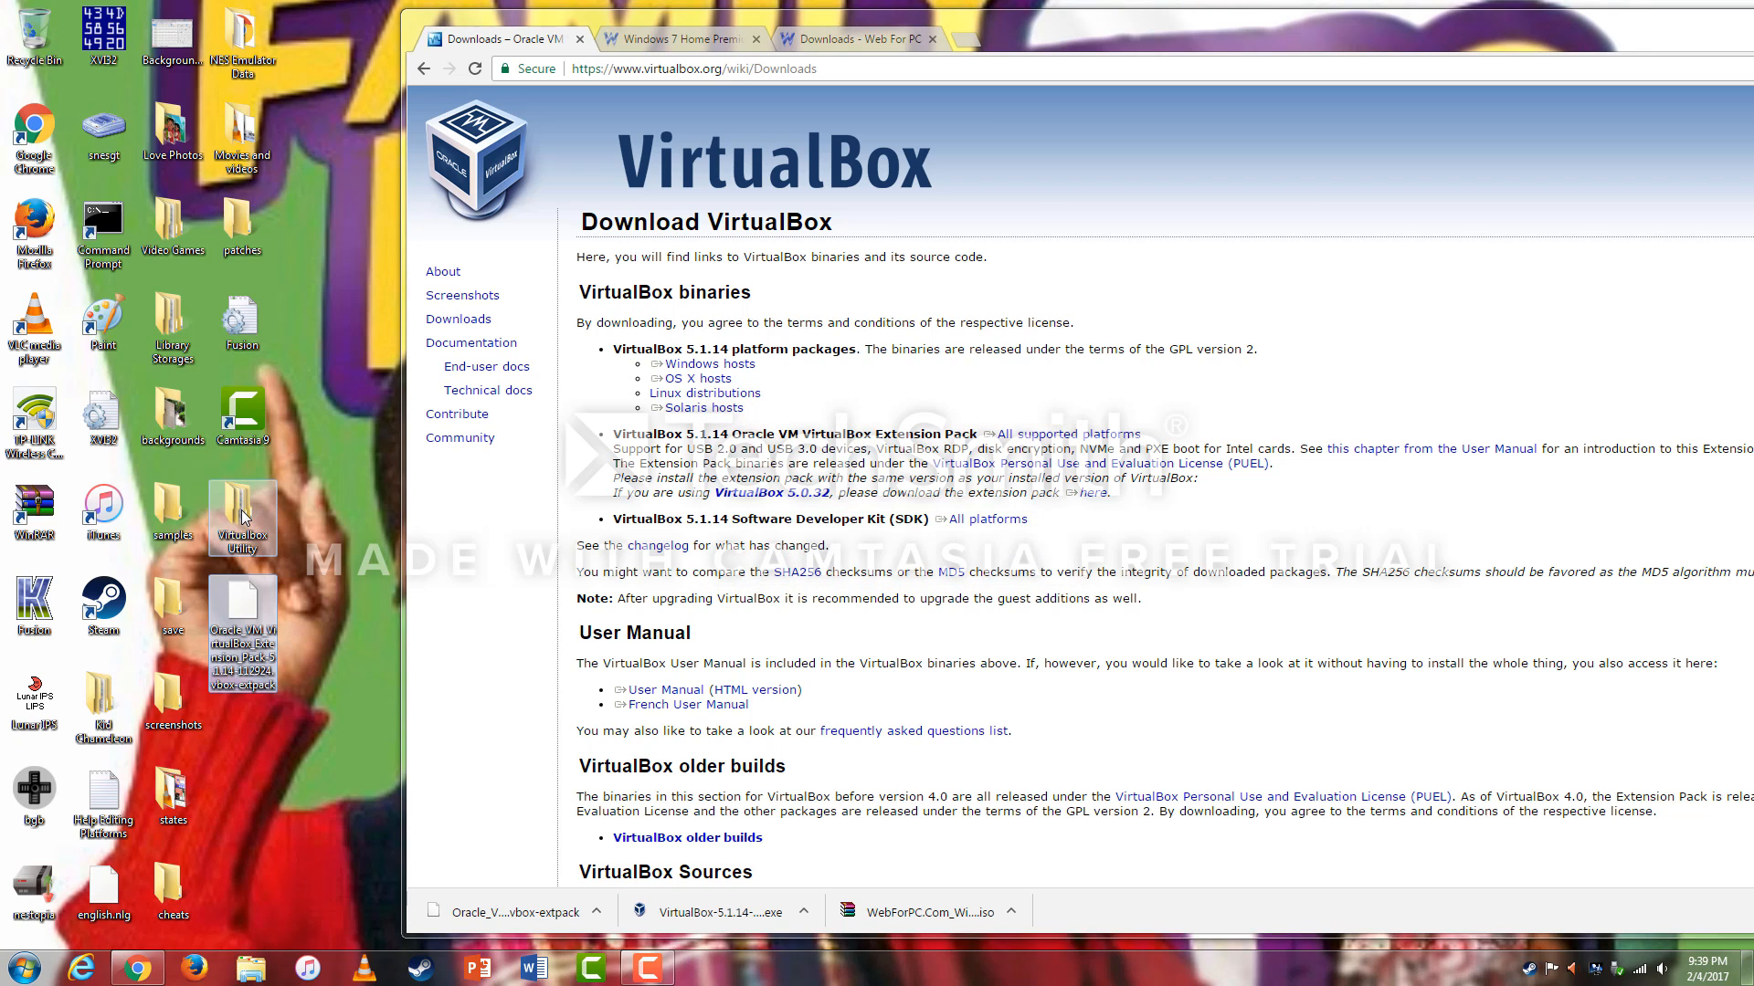
double_click(242, 516)
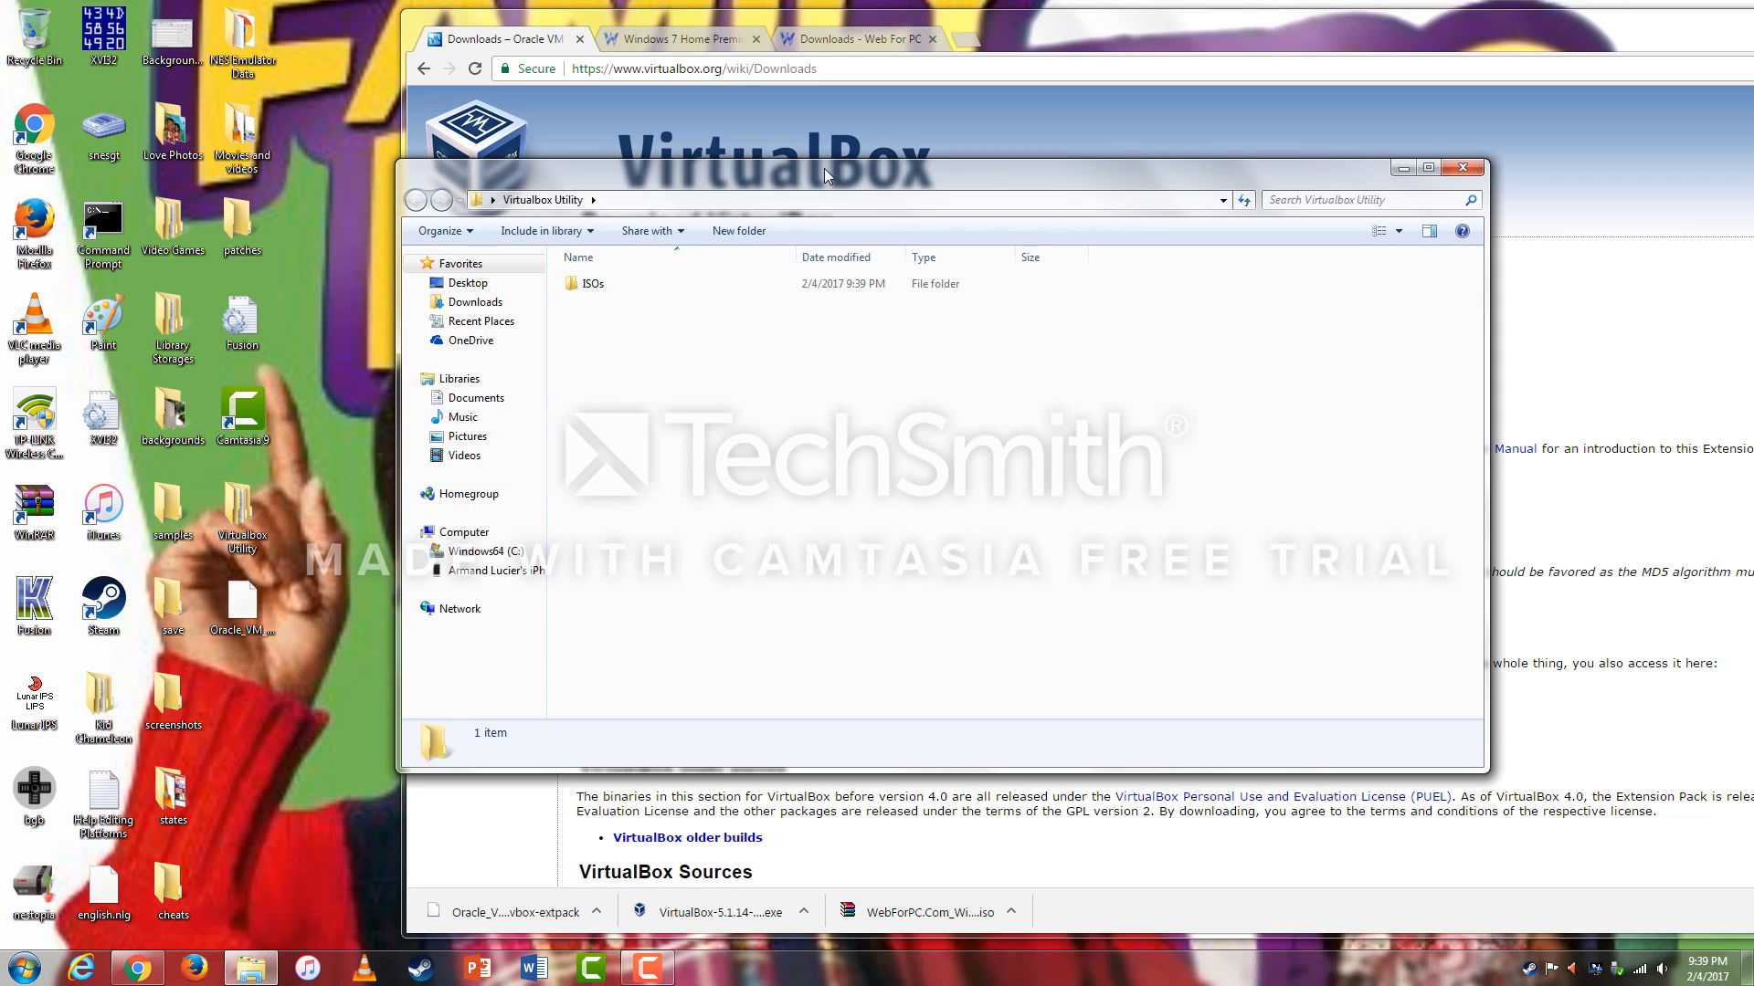
drag(824, 168, 851, 134)
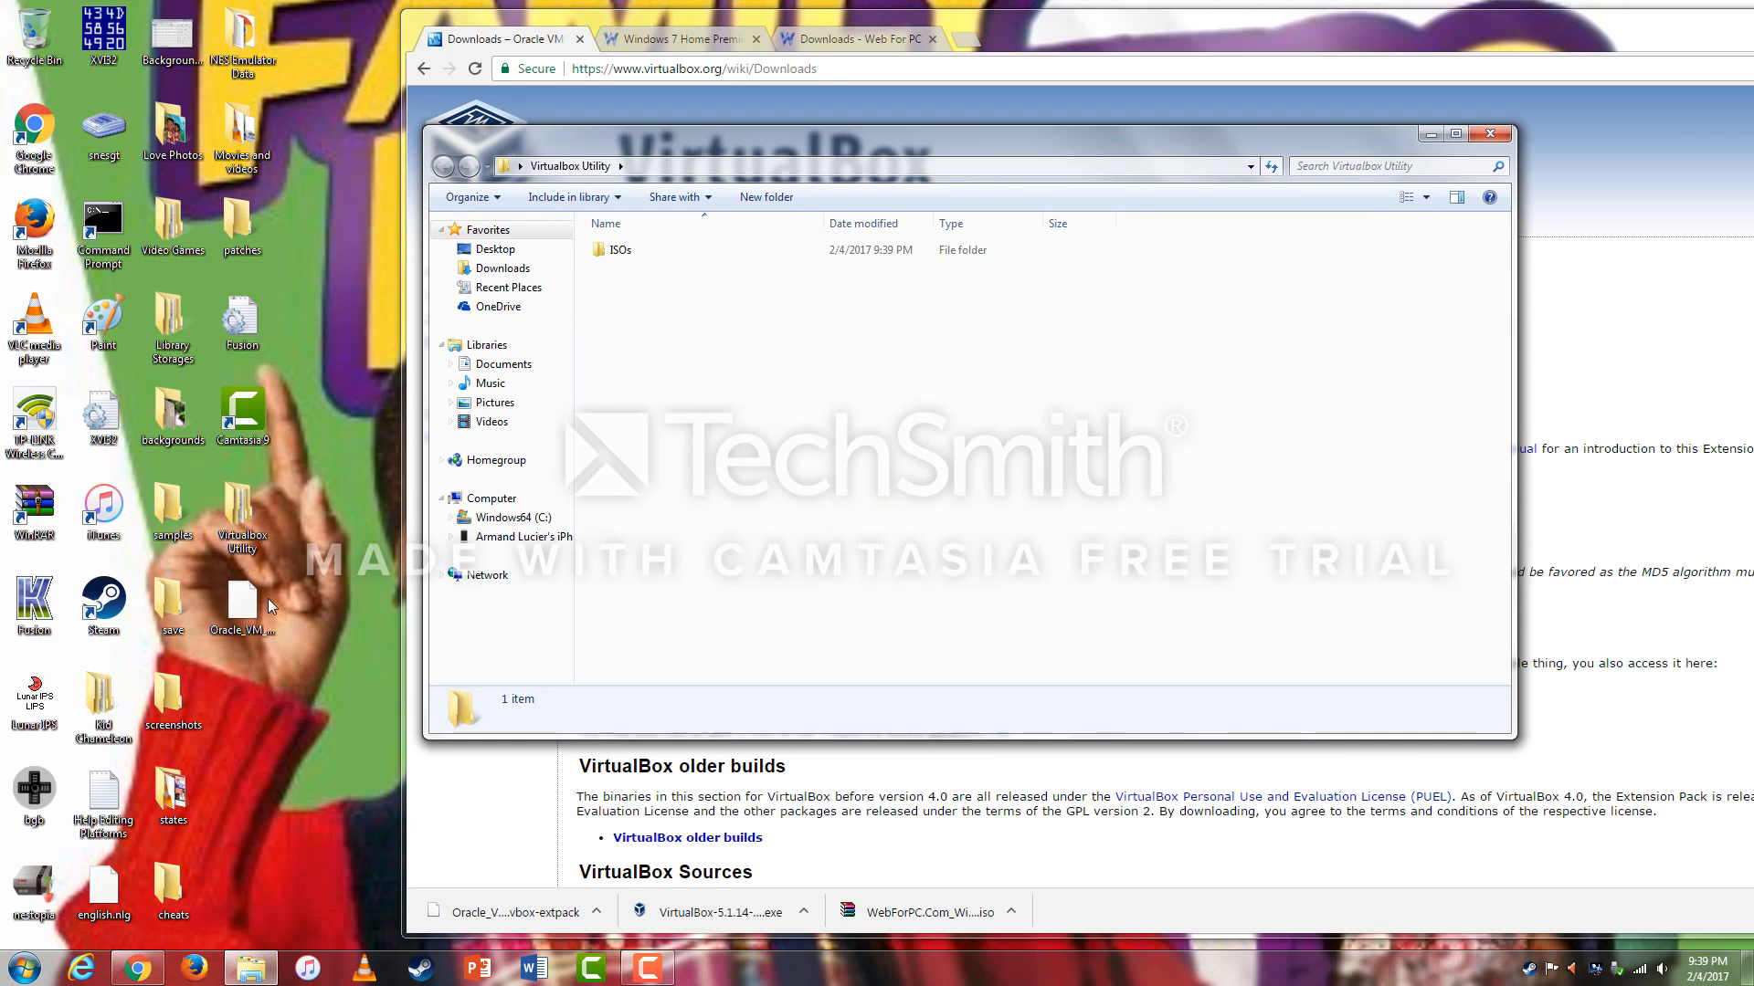
drag(254, 607, 804, 417)
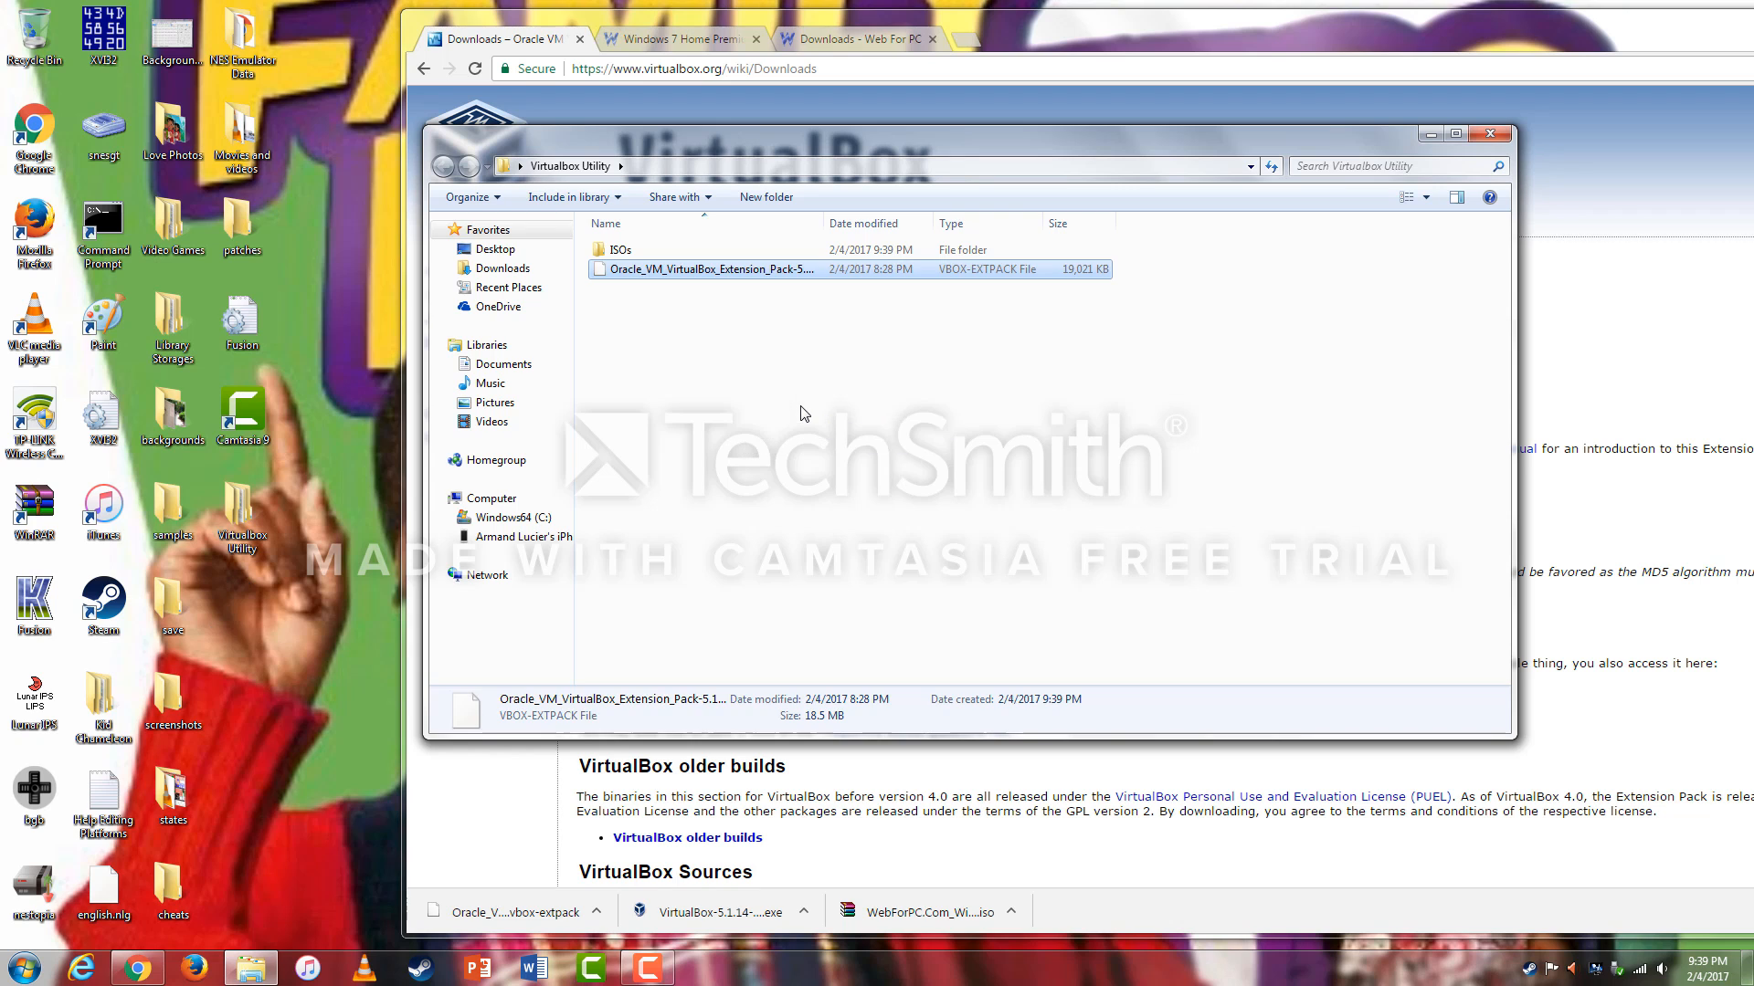
click(1490, 133)
drag(1005, 26, 721, 22)
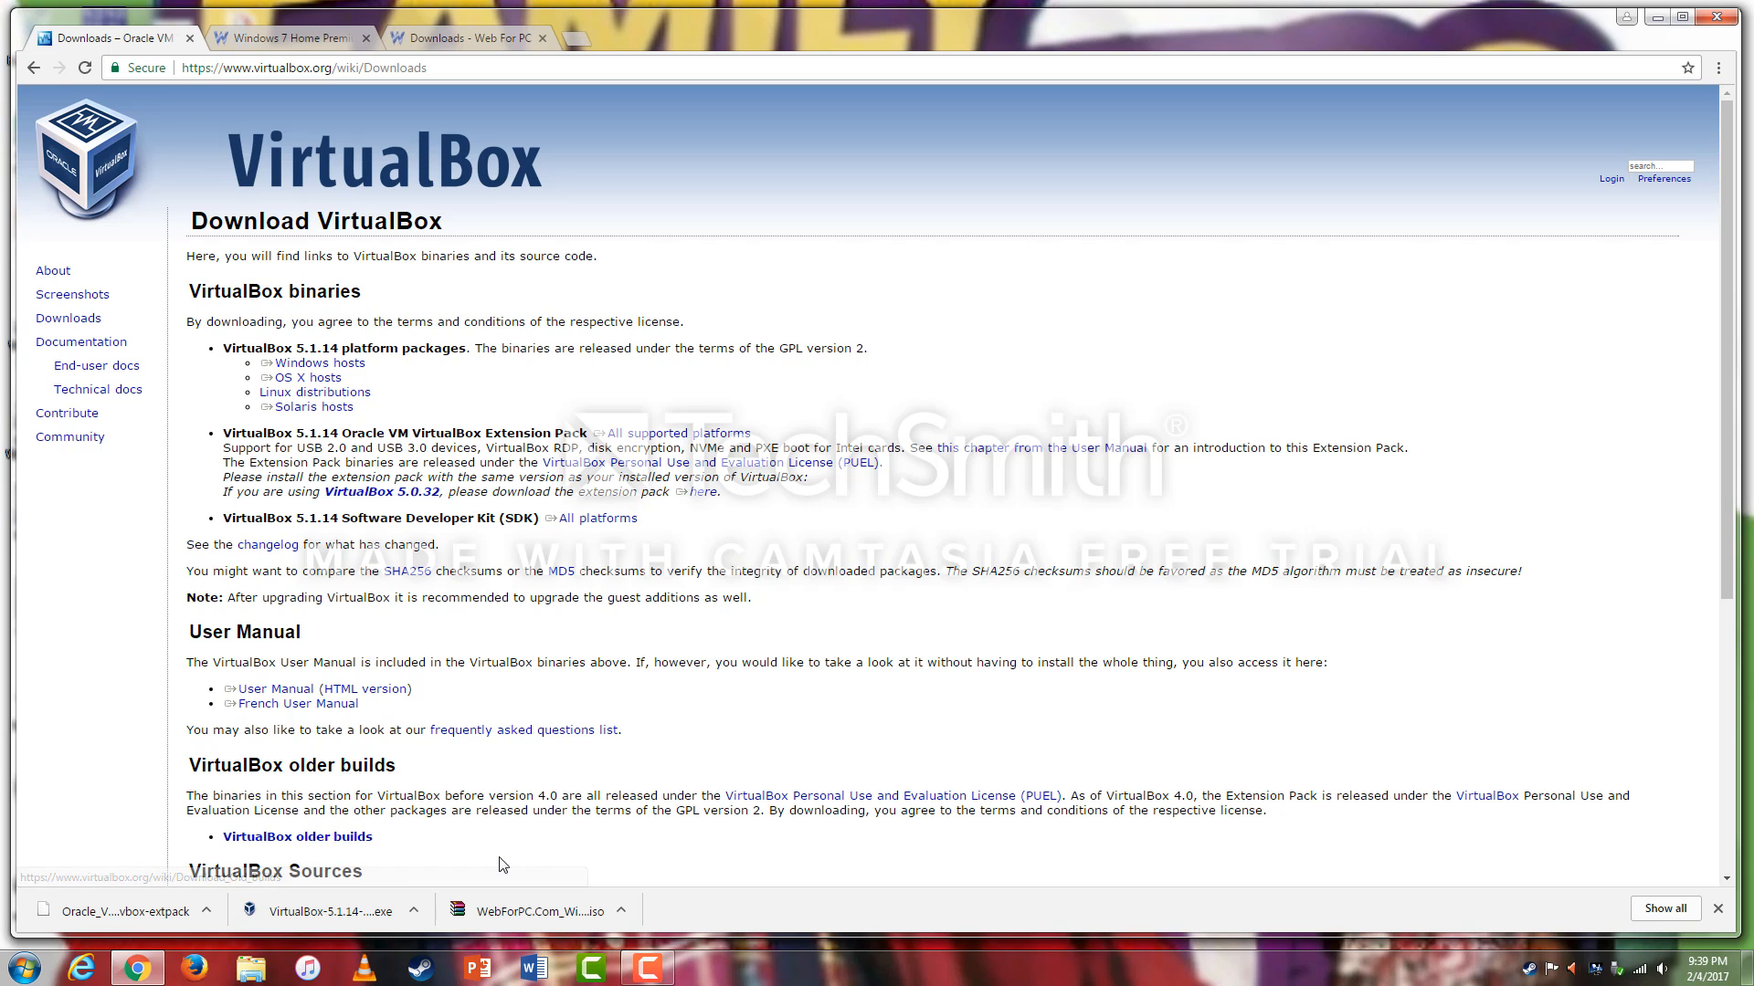
Install VirtualBox 5.1.14 with default options, approving the Oracle device driver, and finish setup.
click(256, 910)
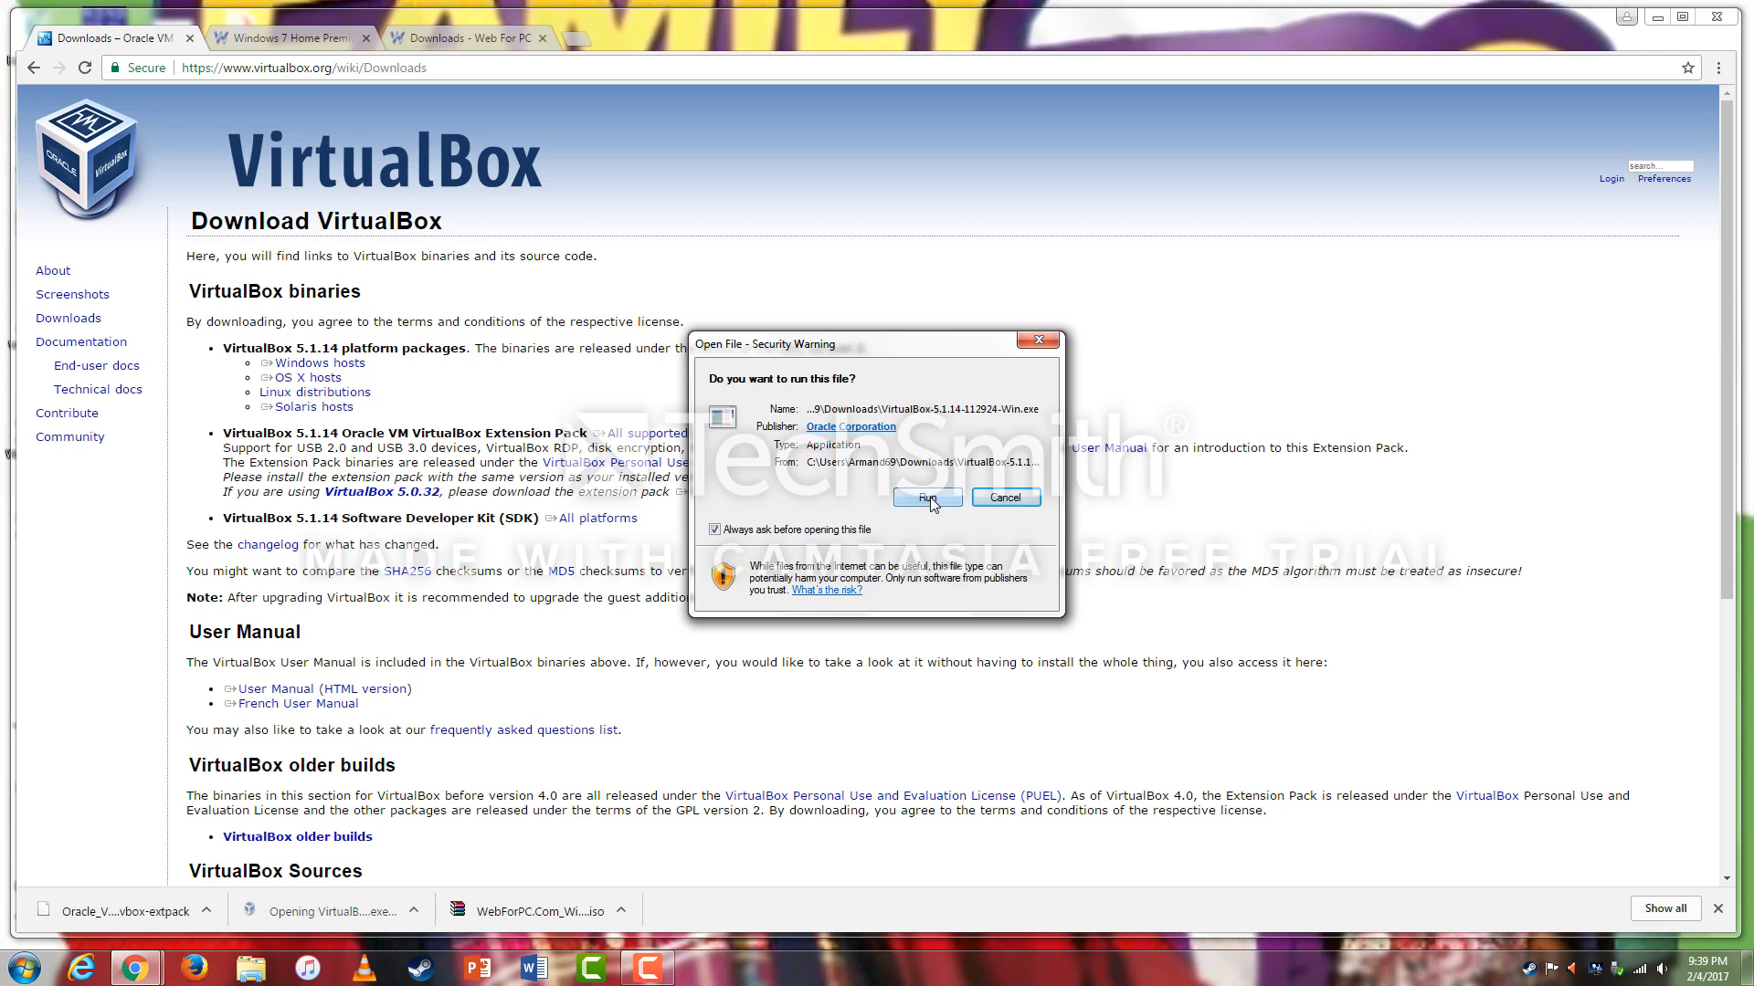
click(928, 499)
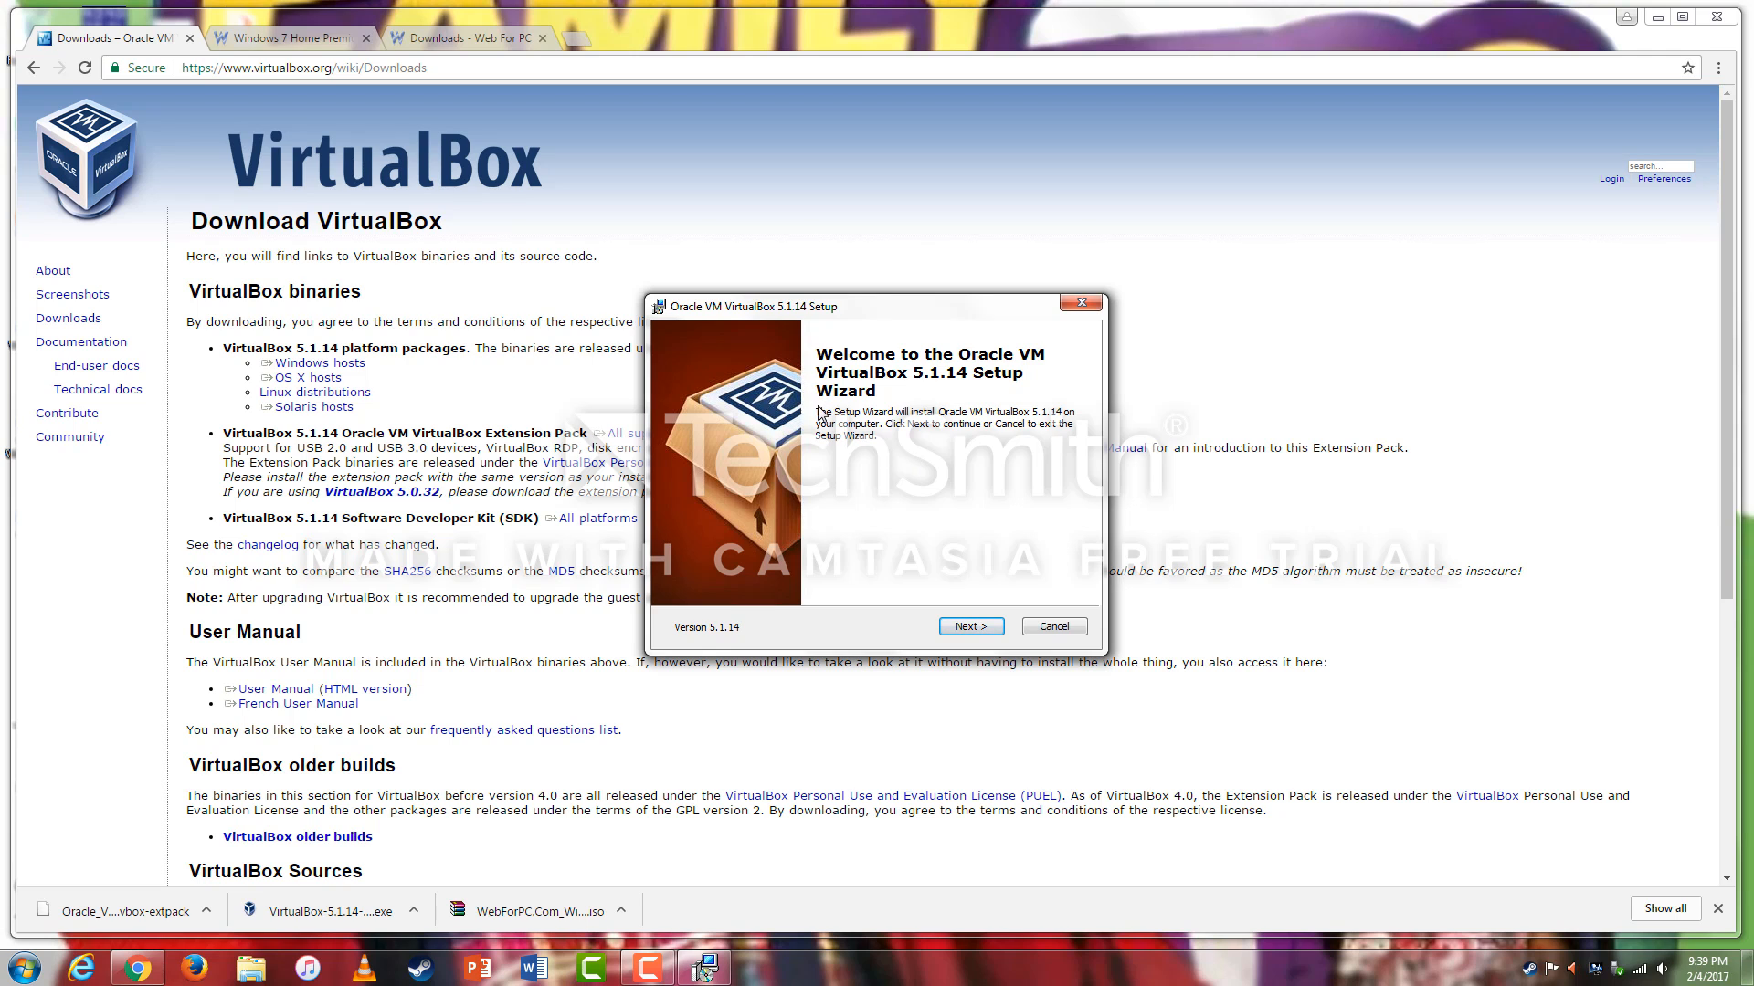
click(972, 627)
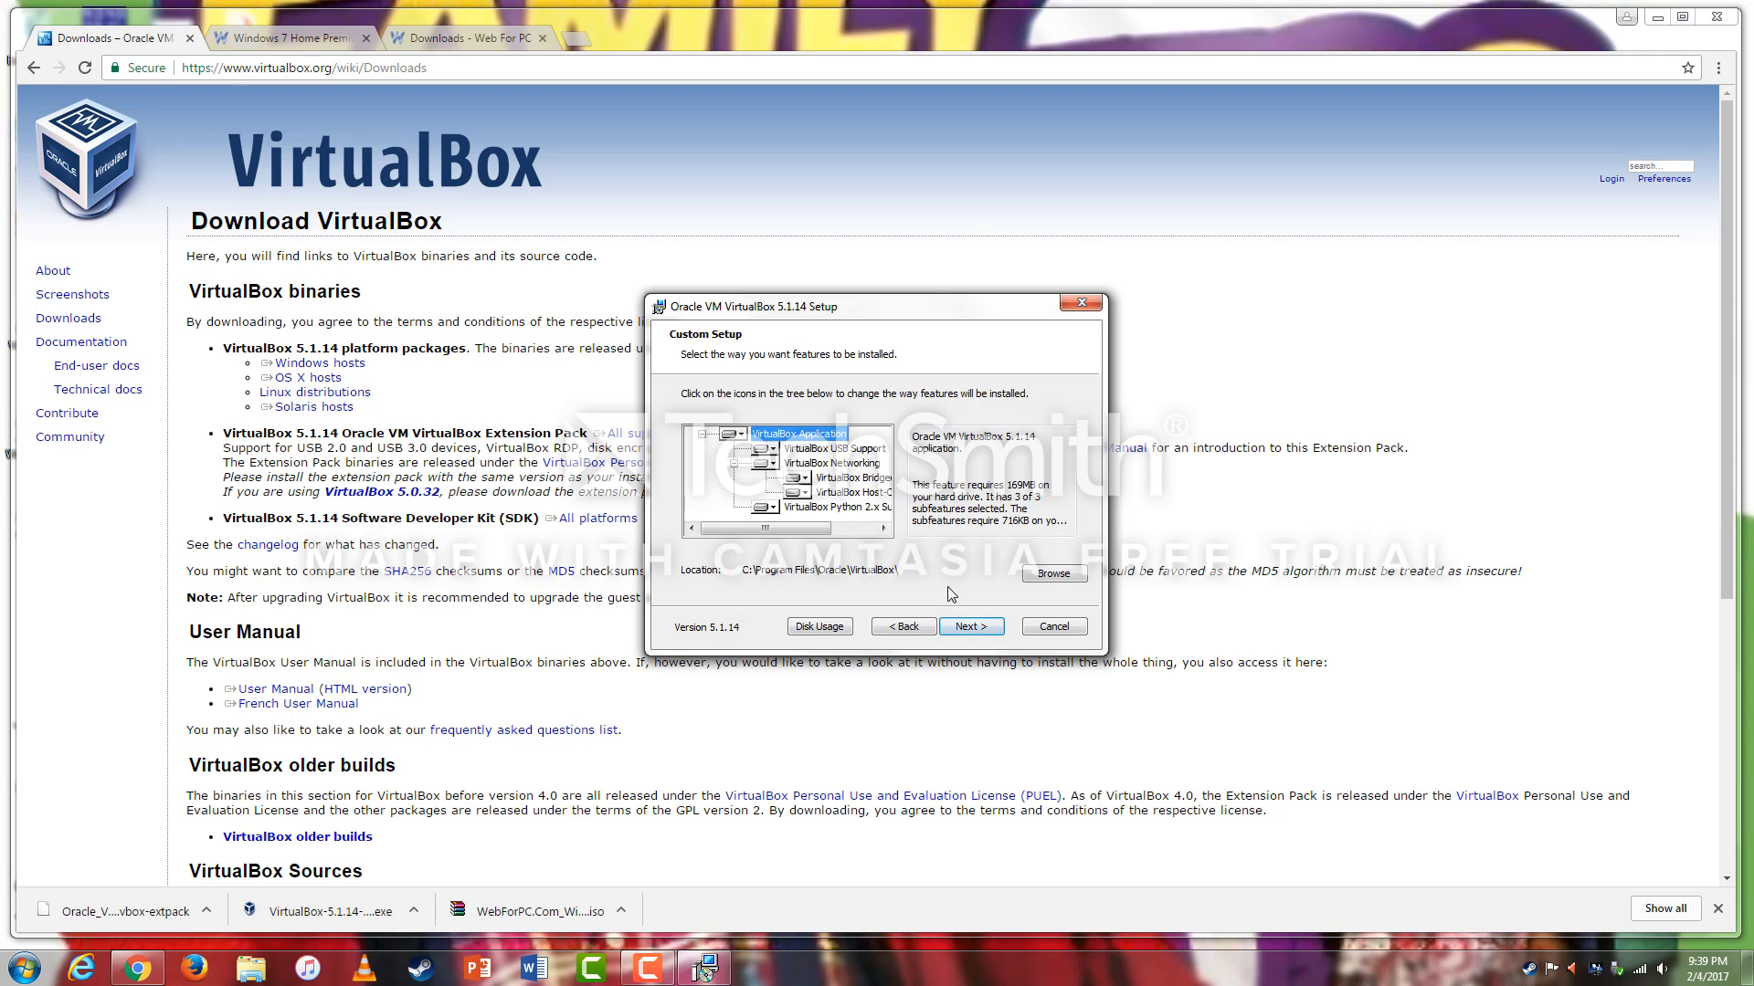
click(970, 628)
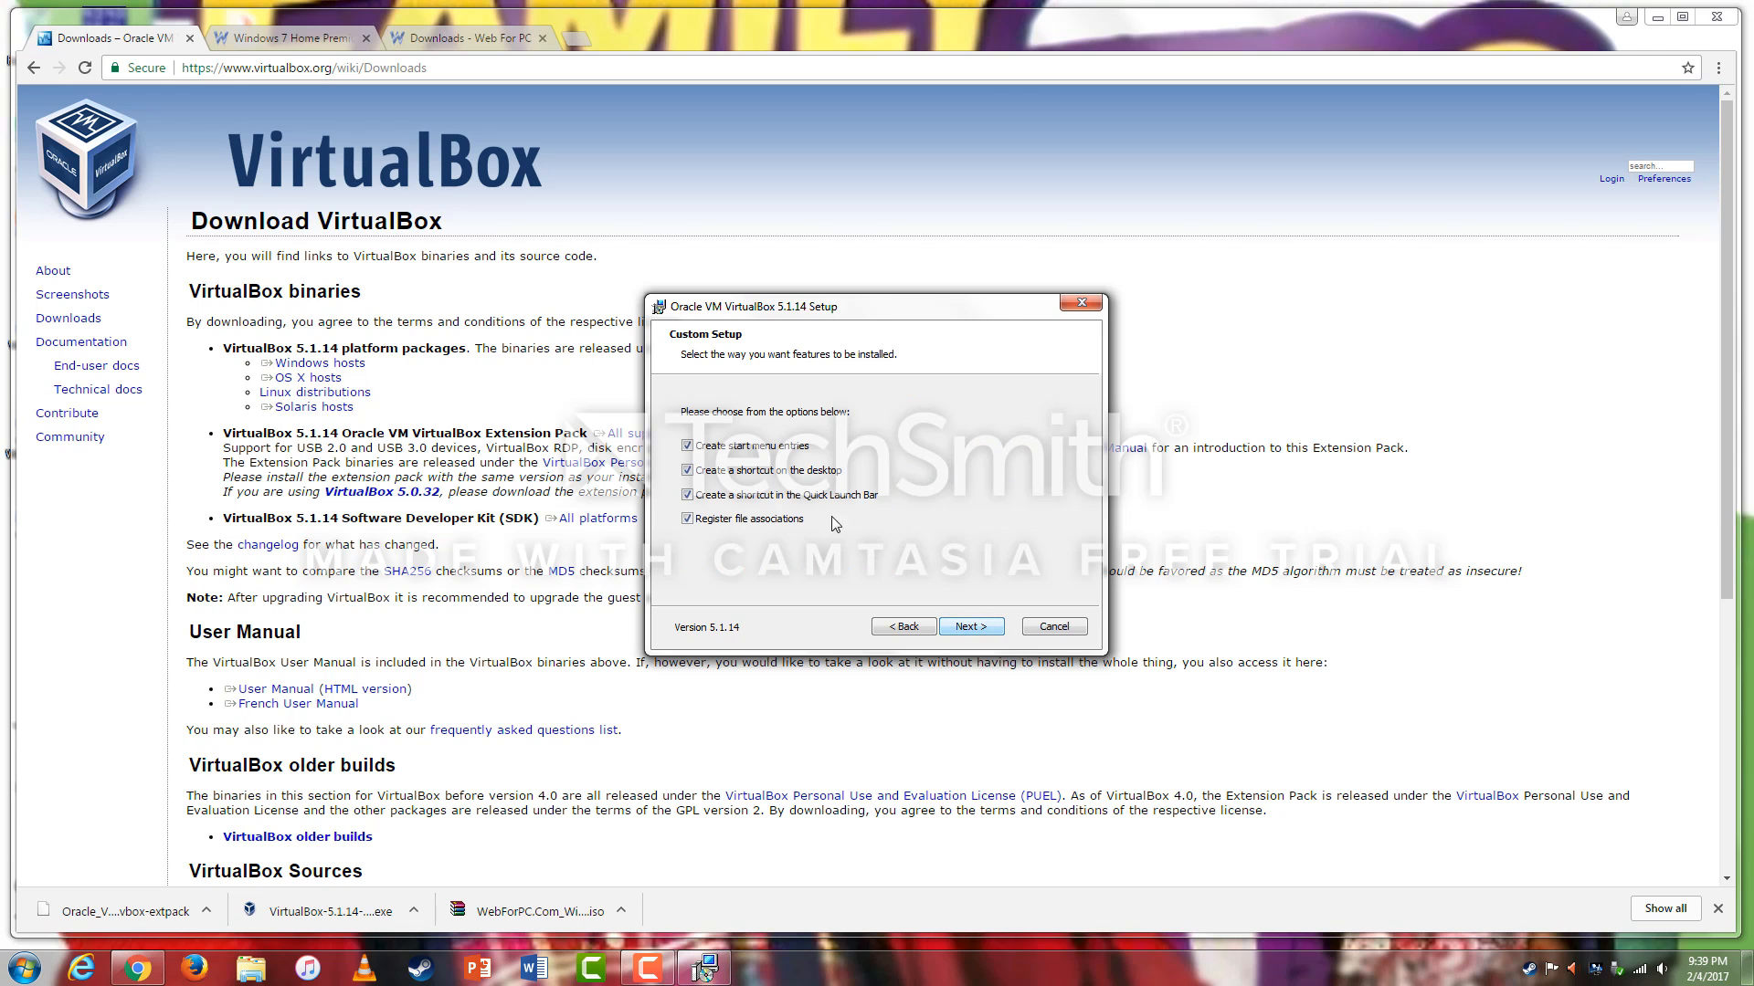
click(974, 627)
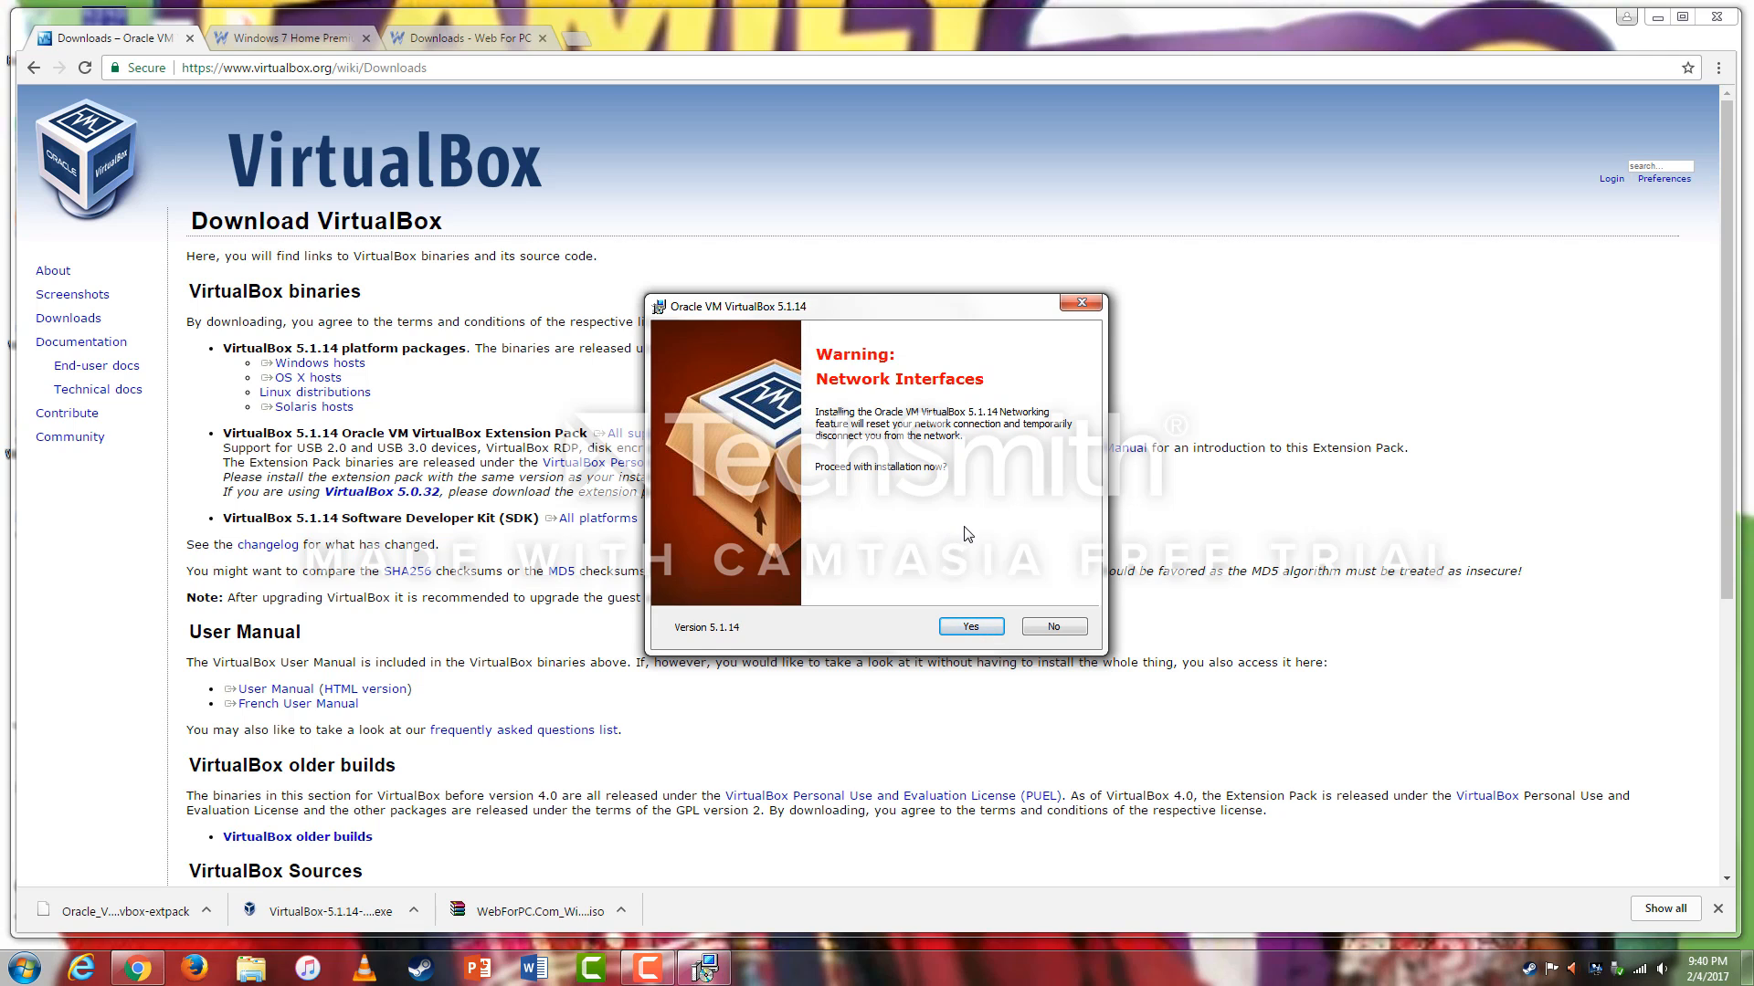
click(978, 628)
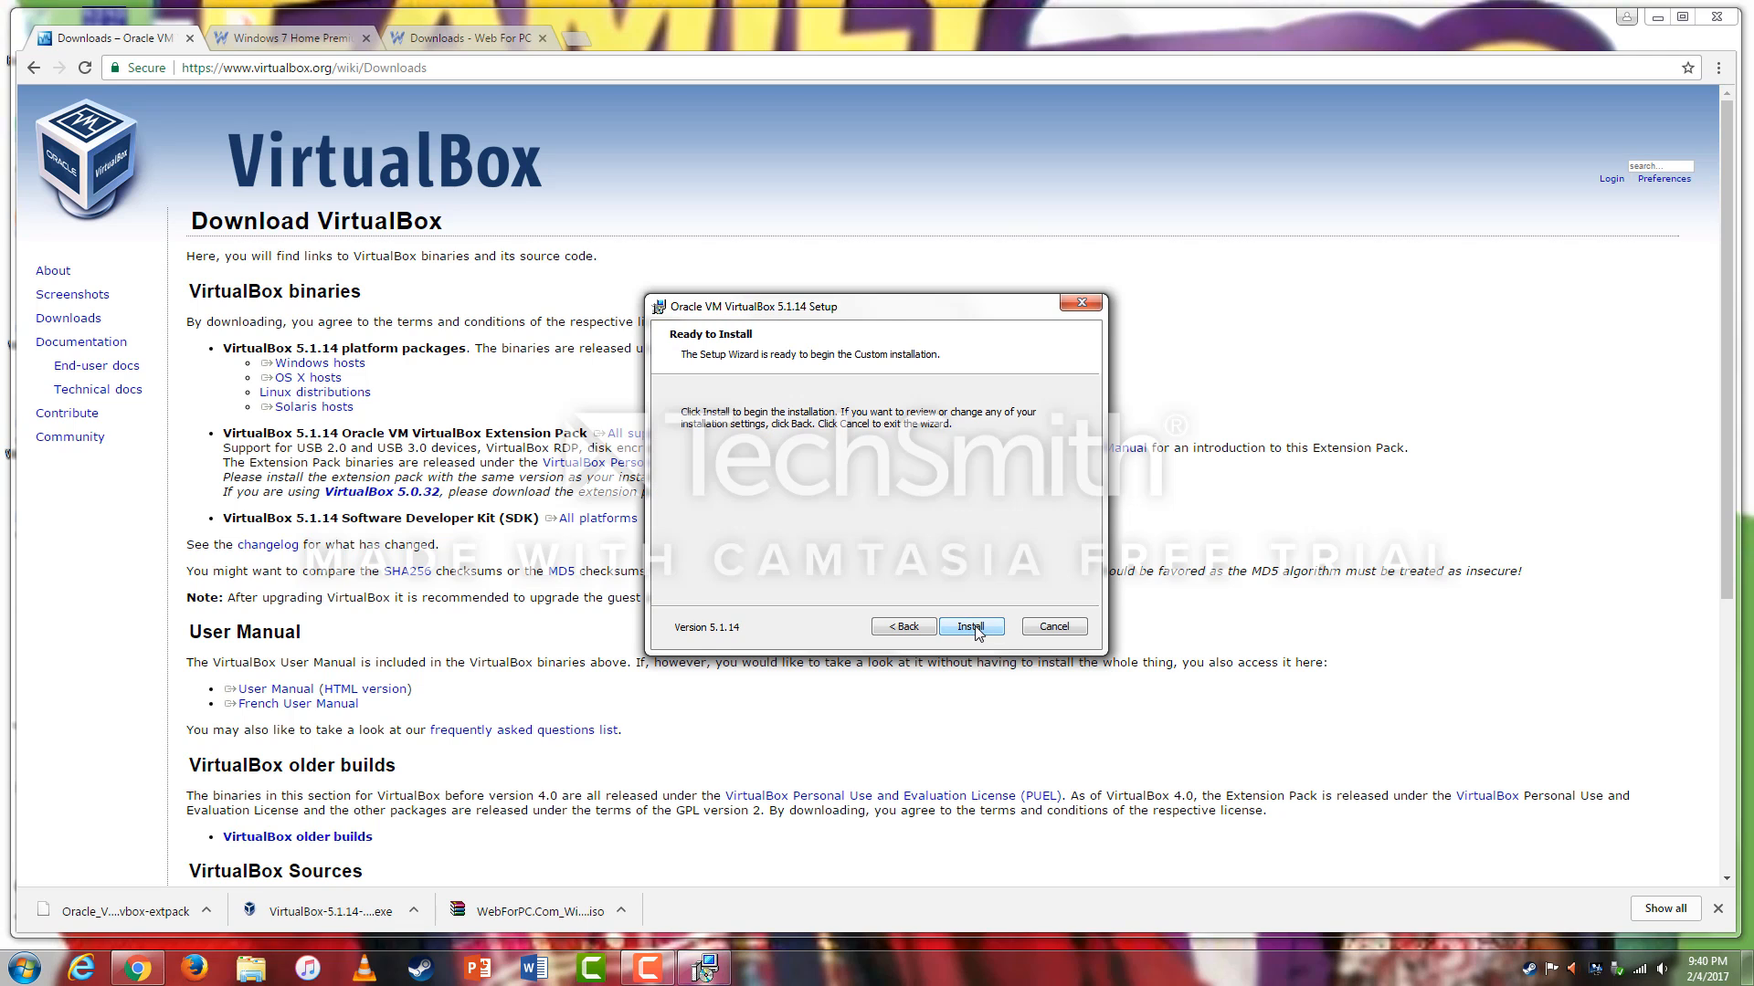
click(978, 627)
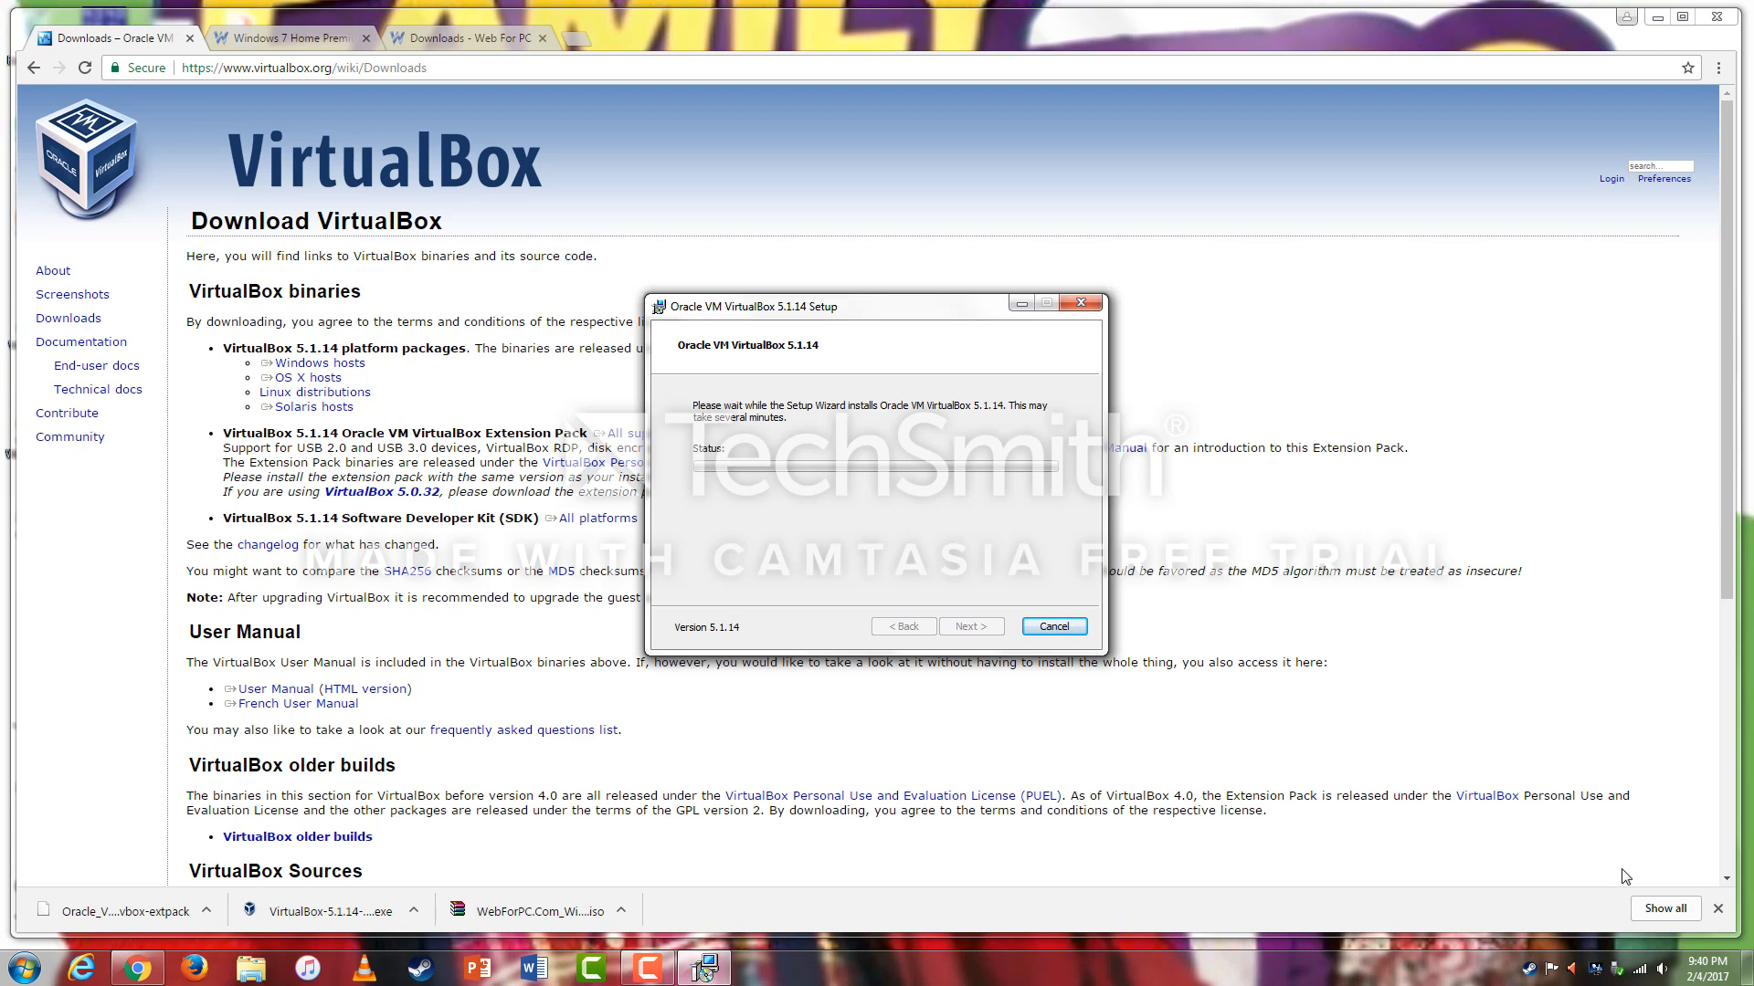
click(647, 968)
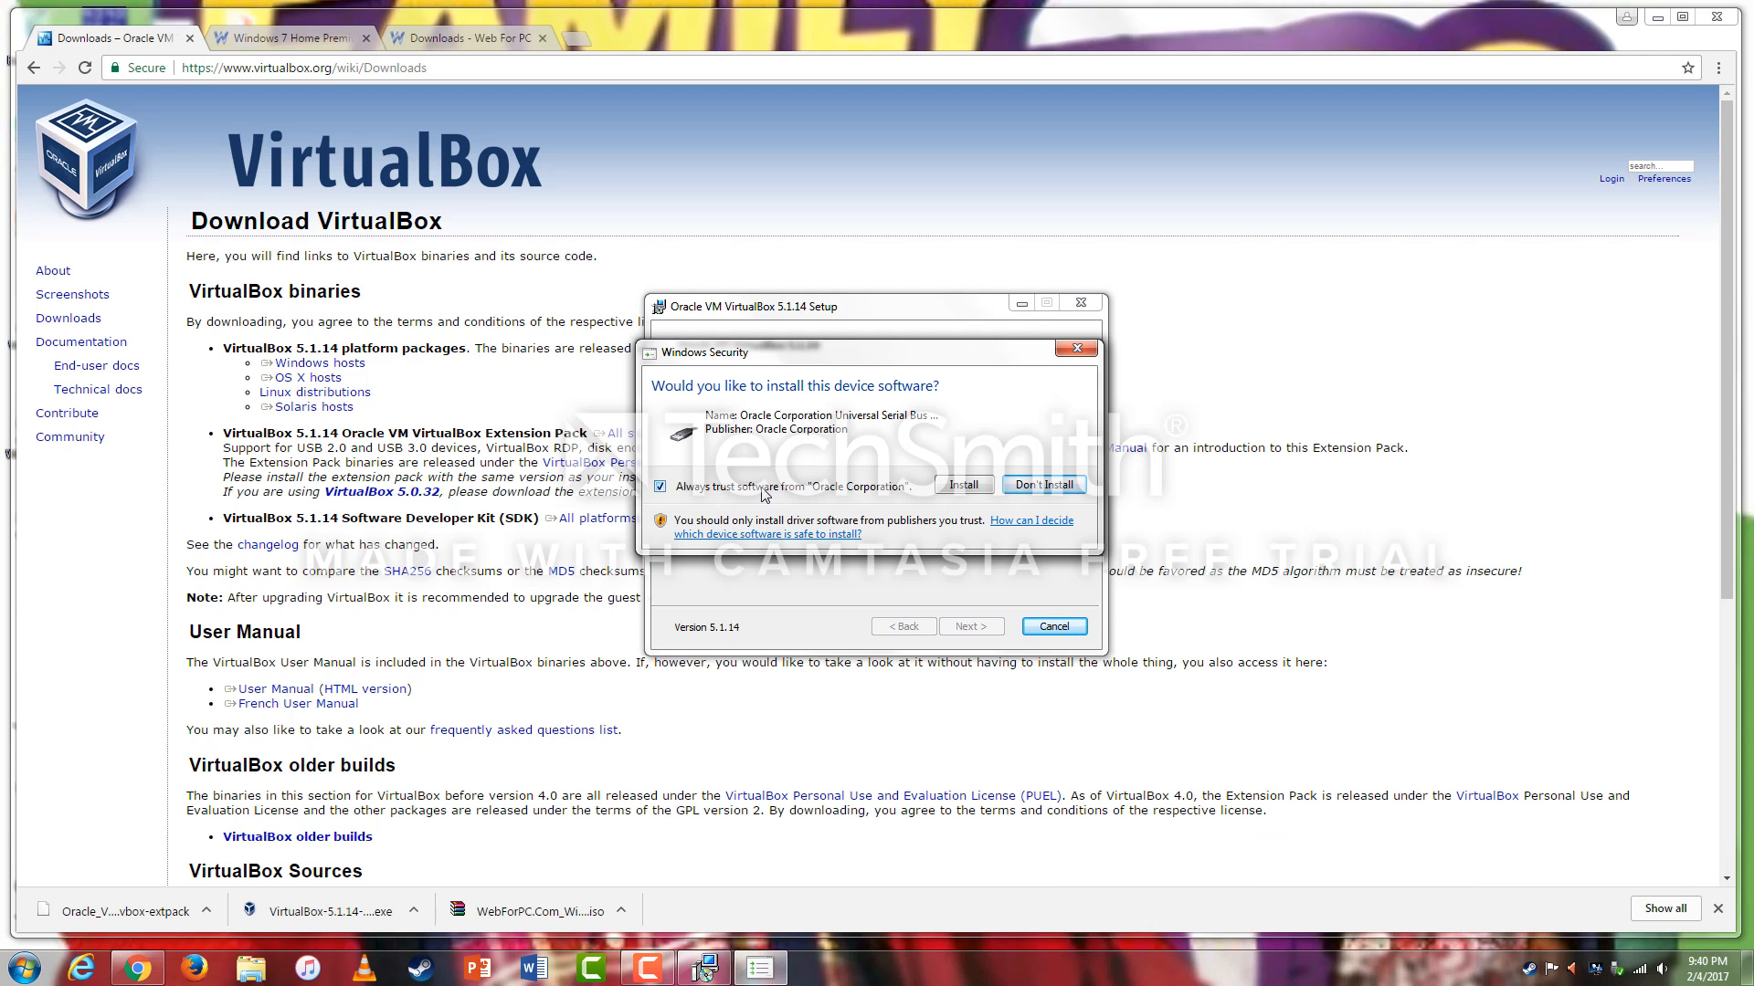
click(954, 491)
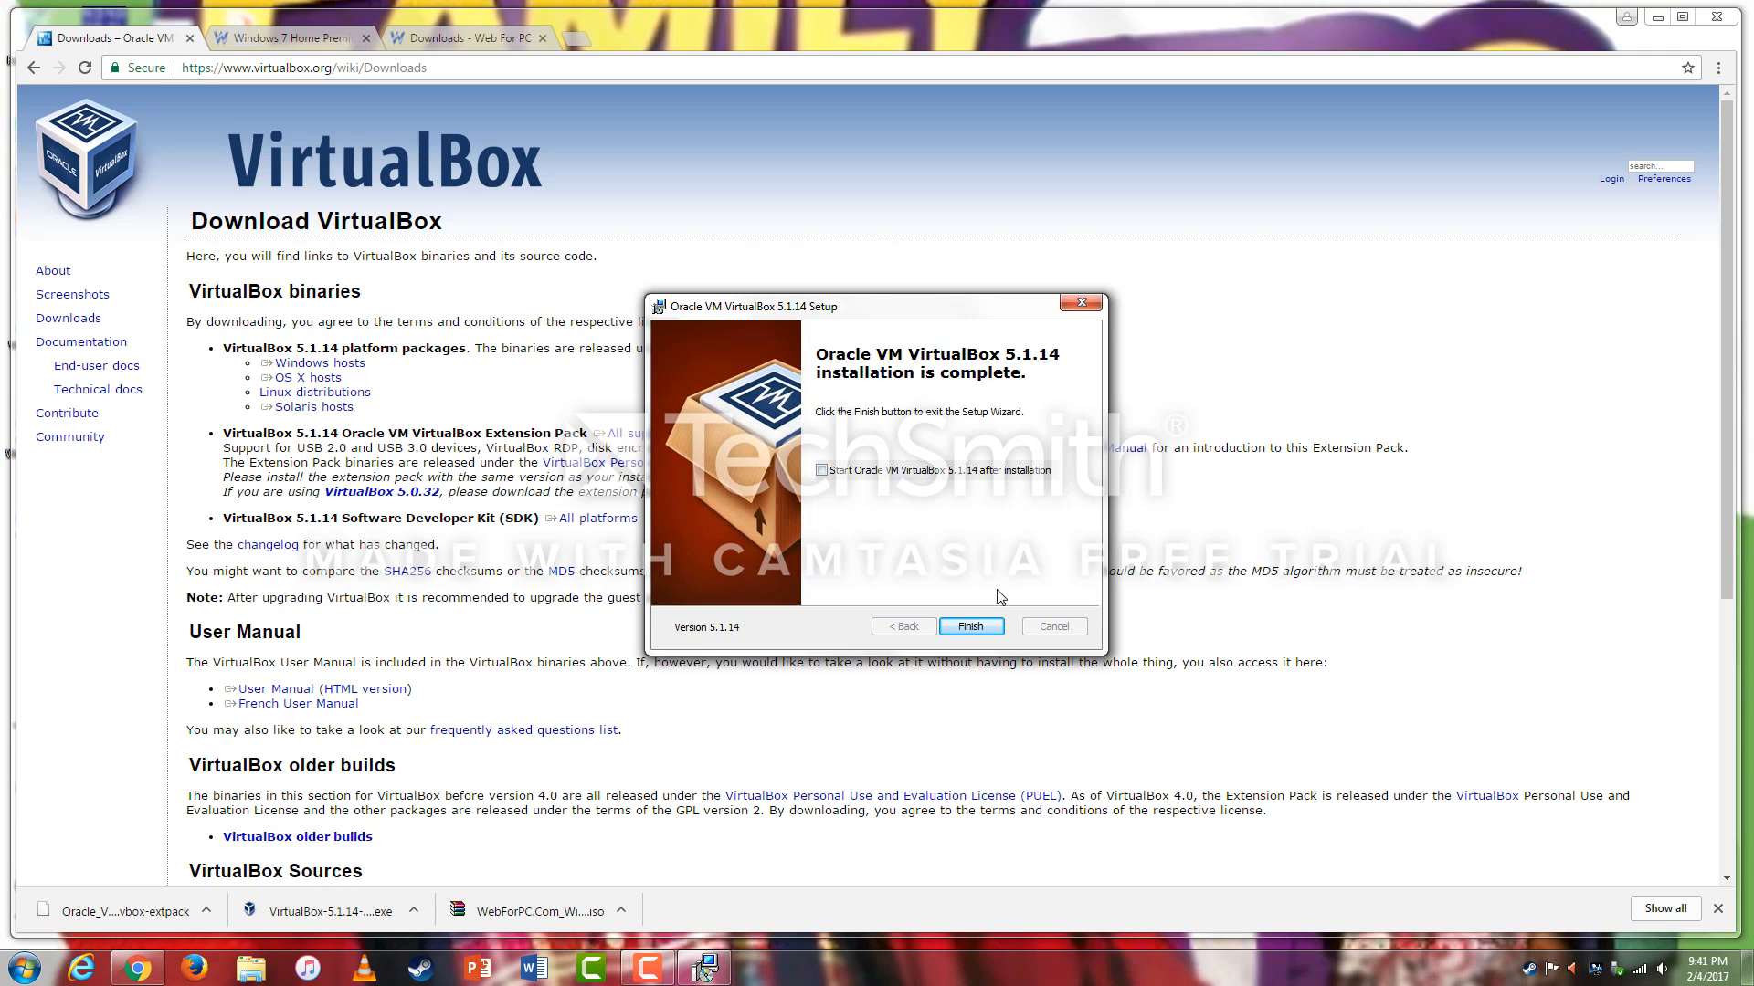
click(970, 626)
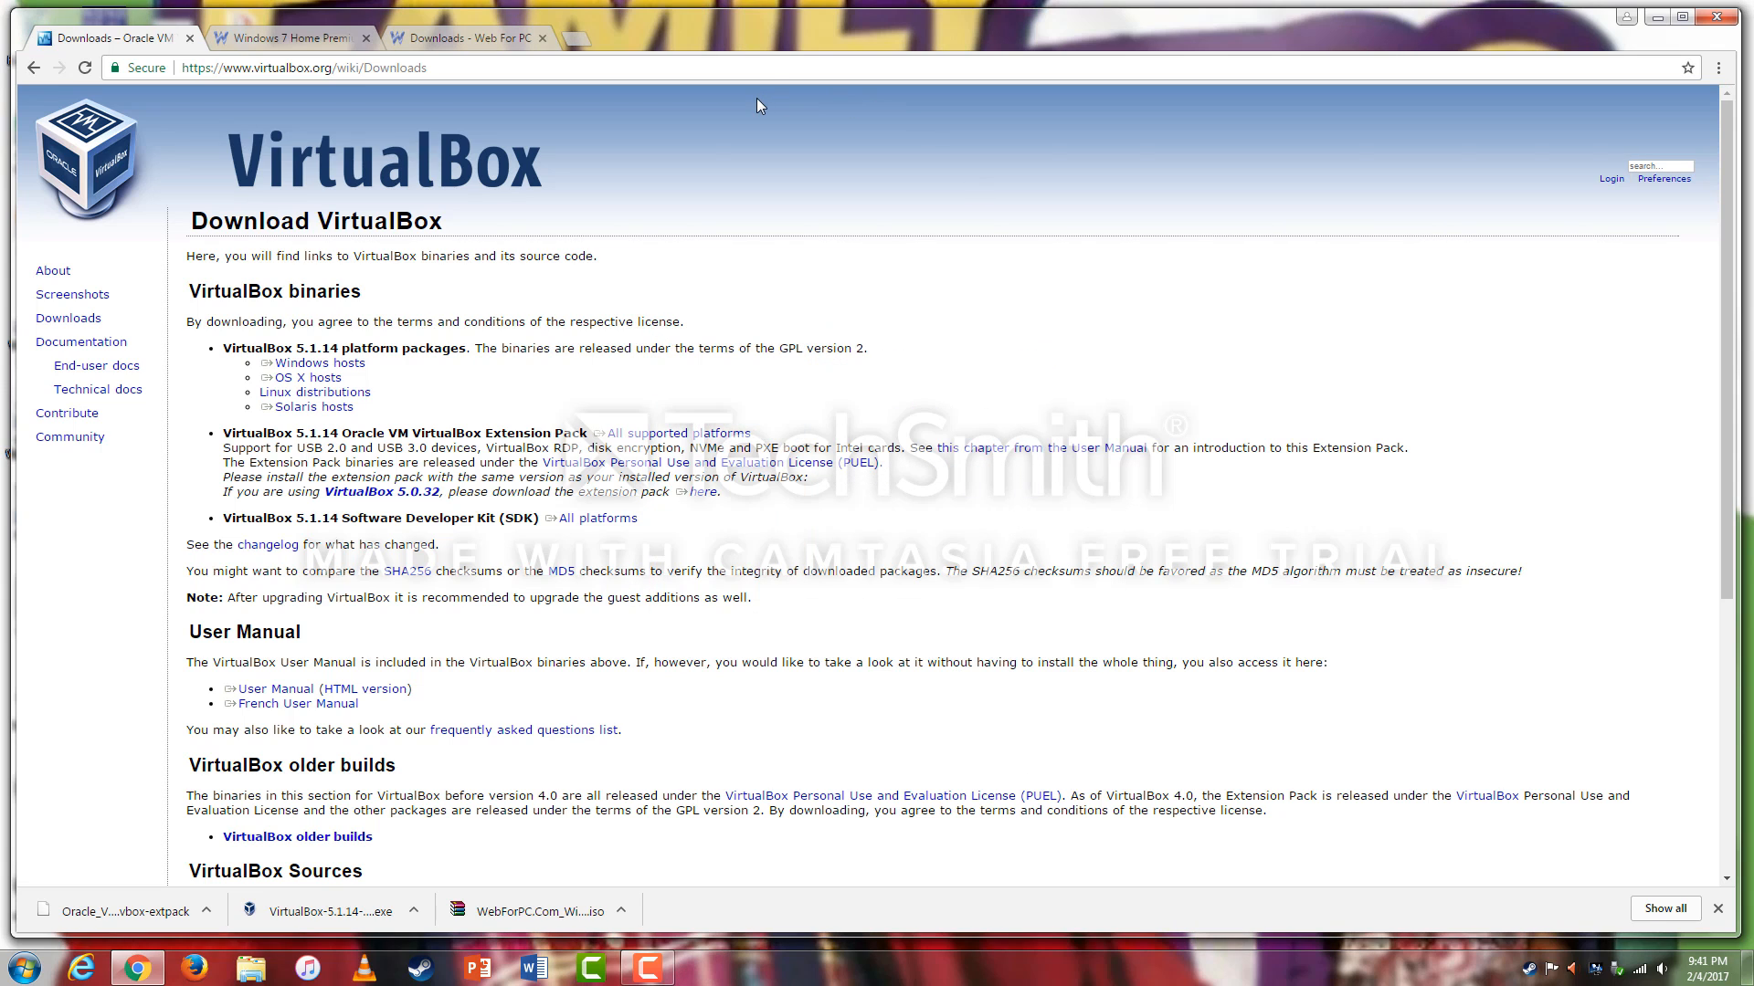
Move the Windows 7 Home Premium ISO from Chrome's download bar into the ISOs folder.
drag(659, 25, 1246, 24)
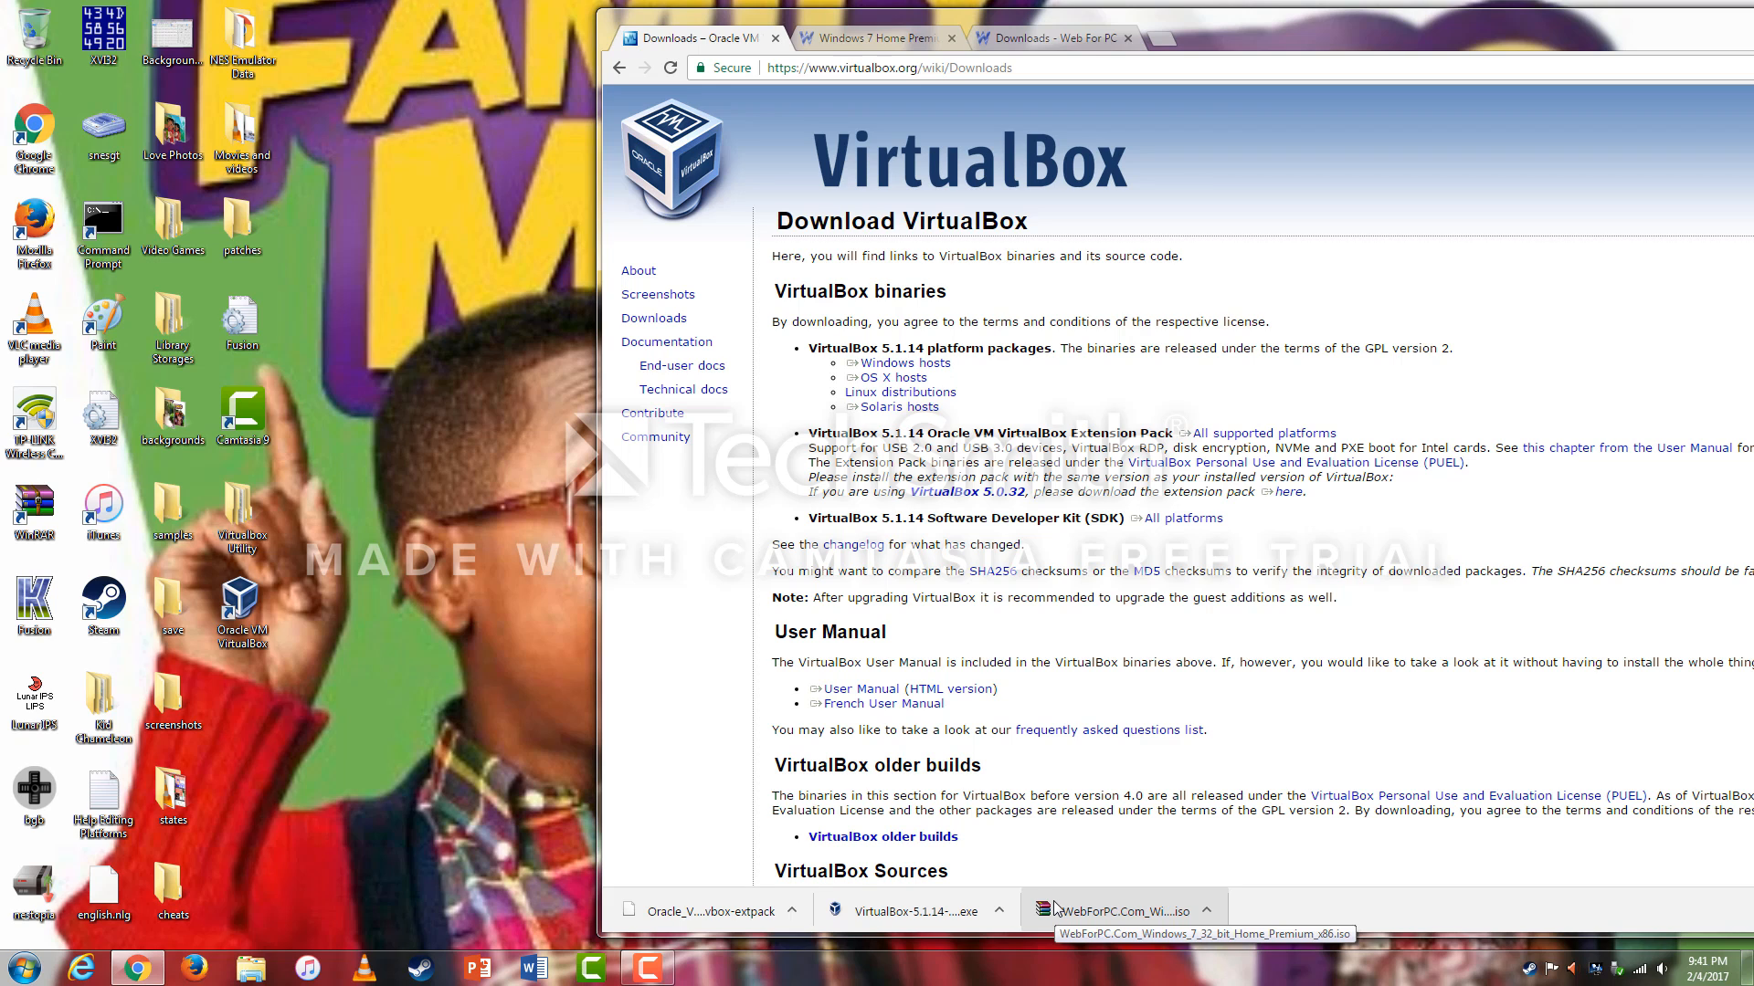
drag(1055, 911, 455, 628)
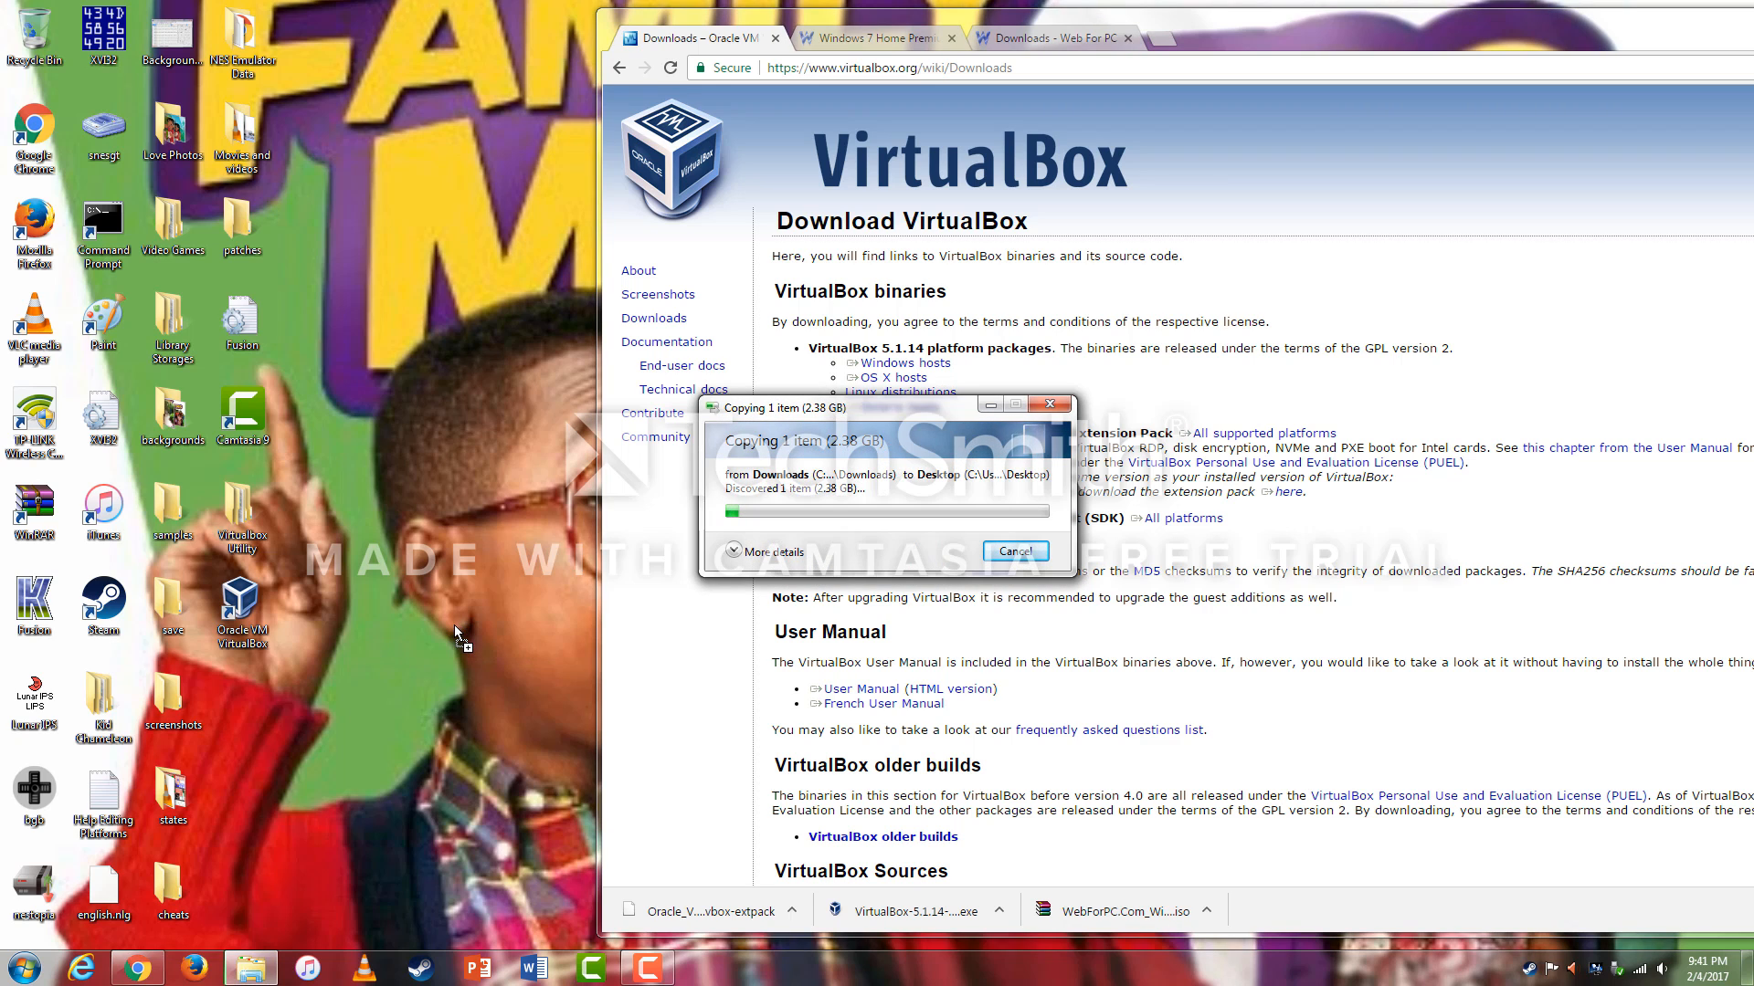
click(654, 979)
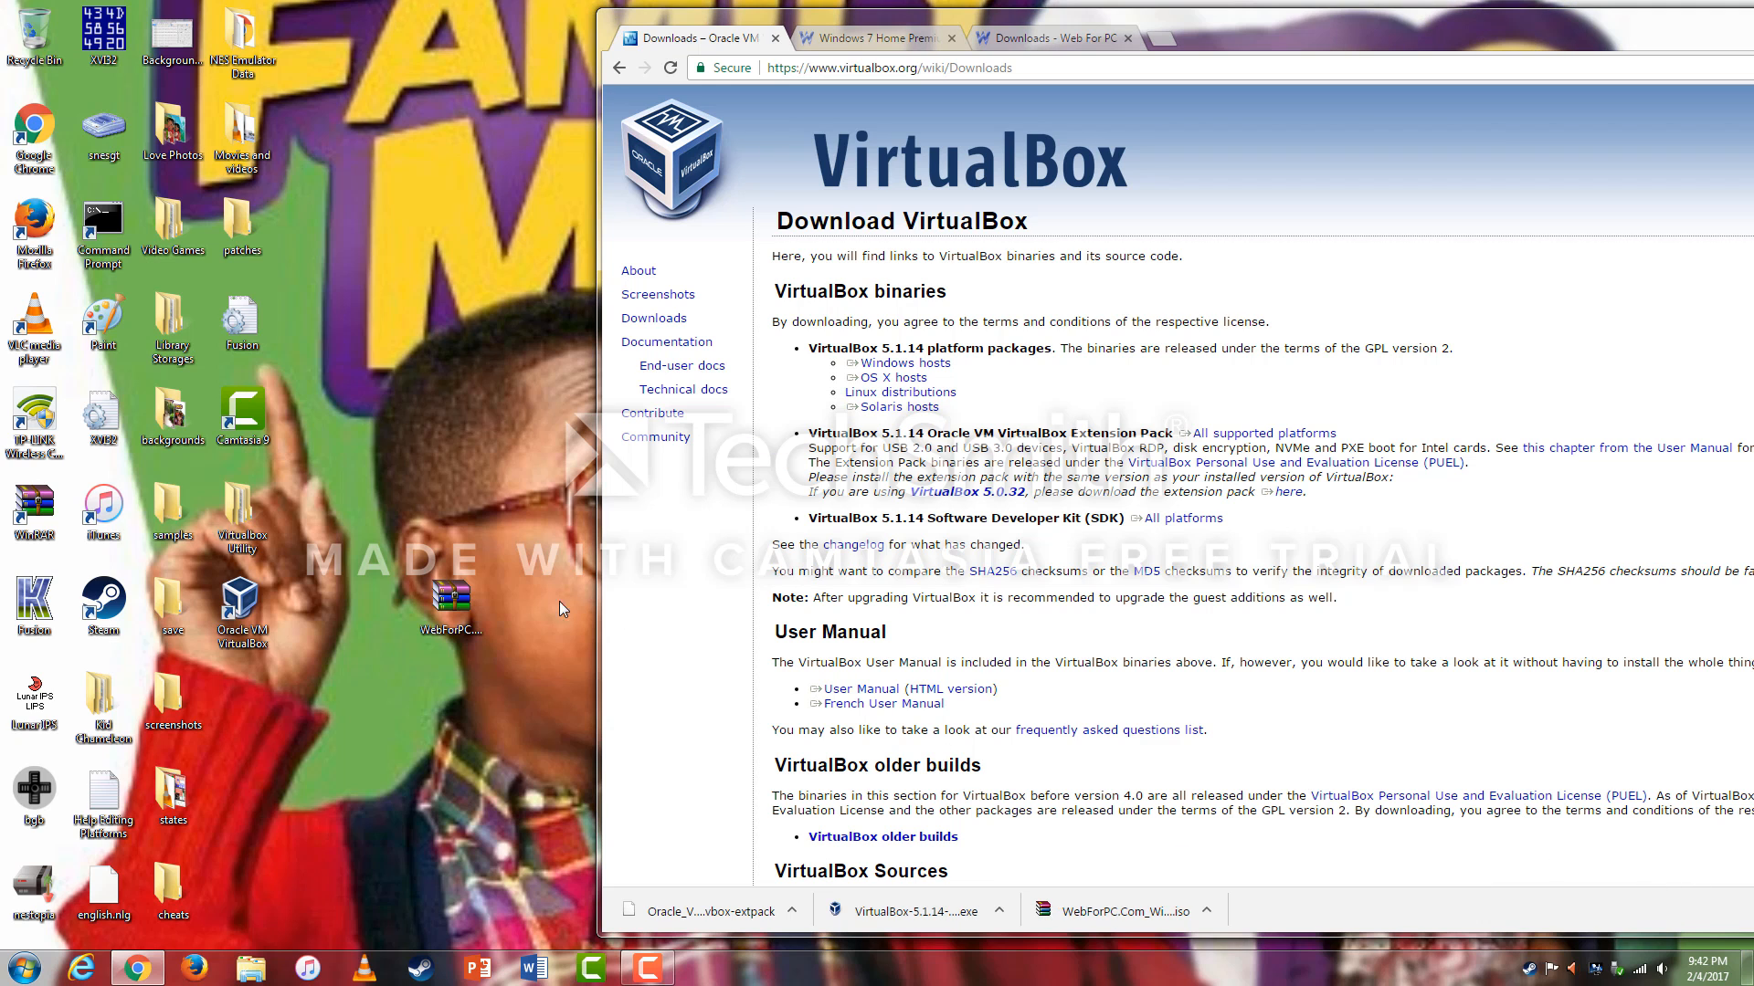
double_click(242, 516)
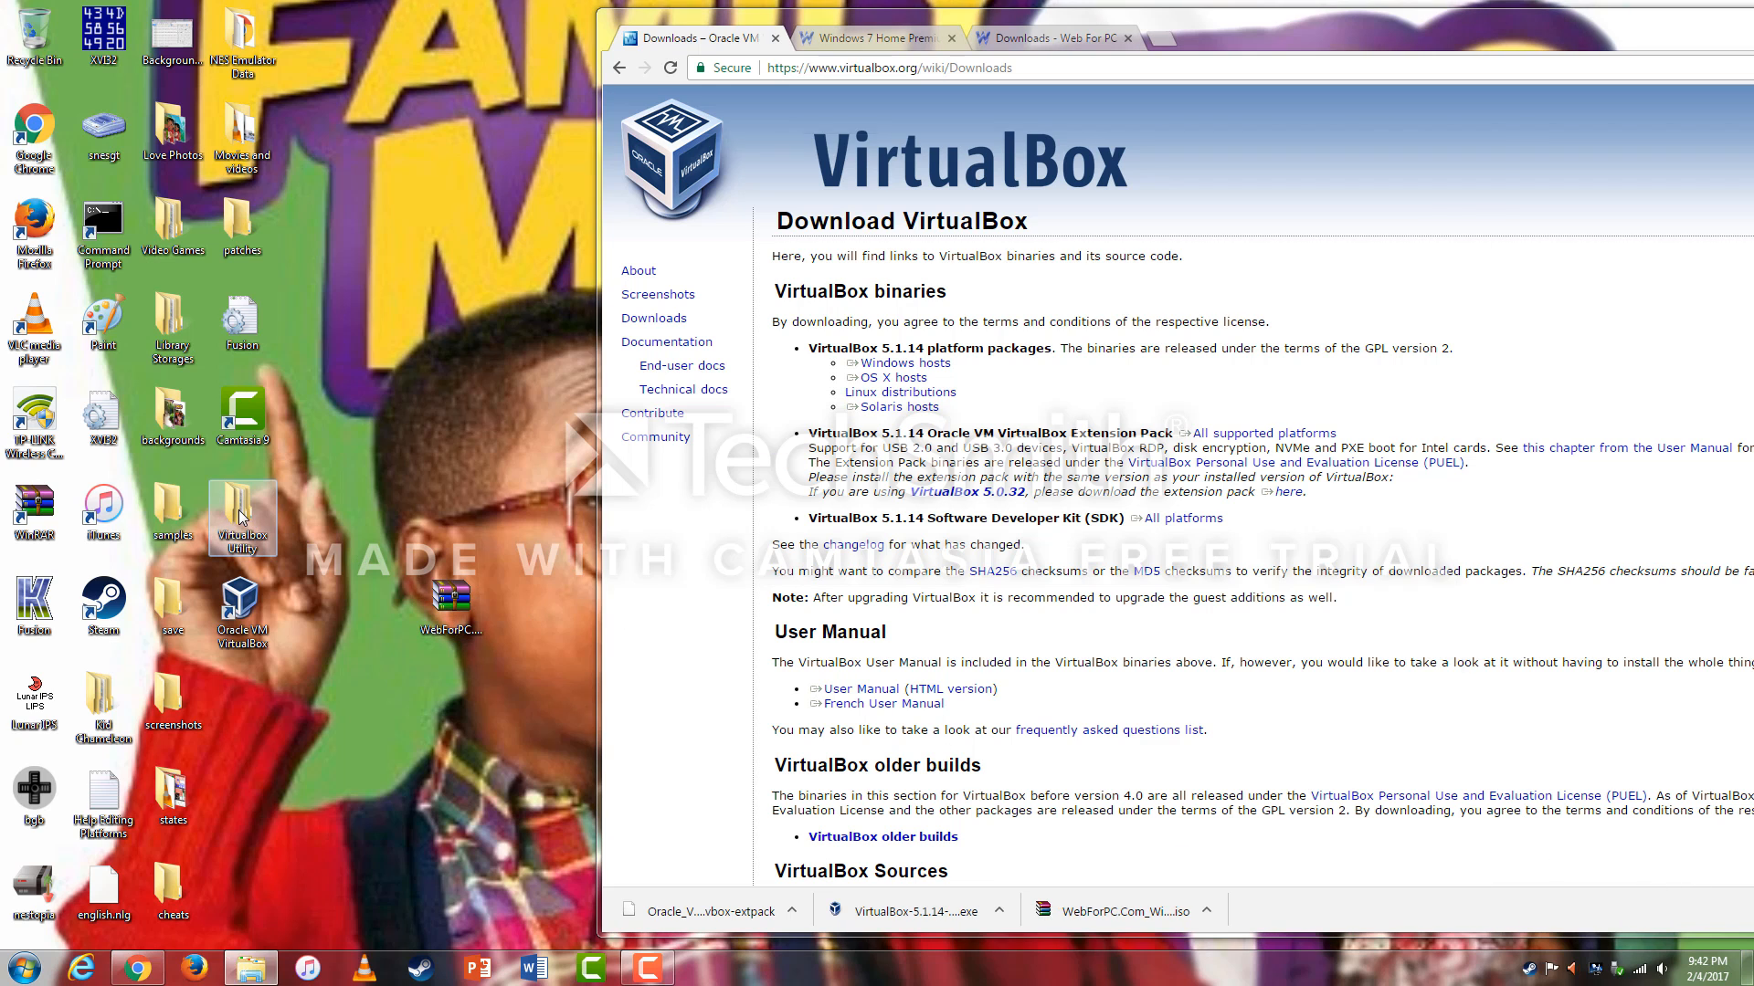
drag(705, 135, 930, 125)
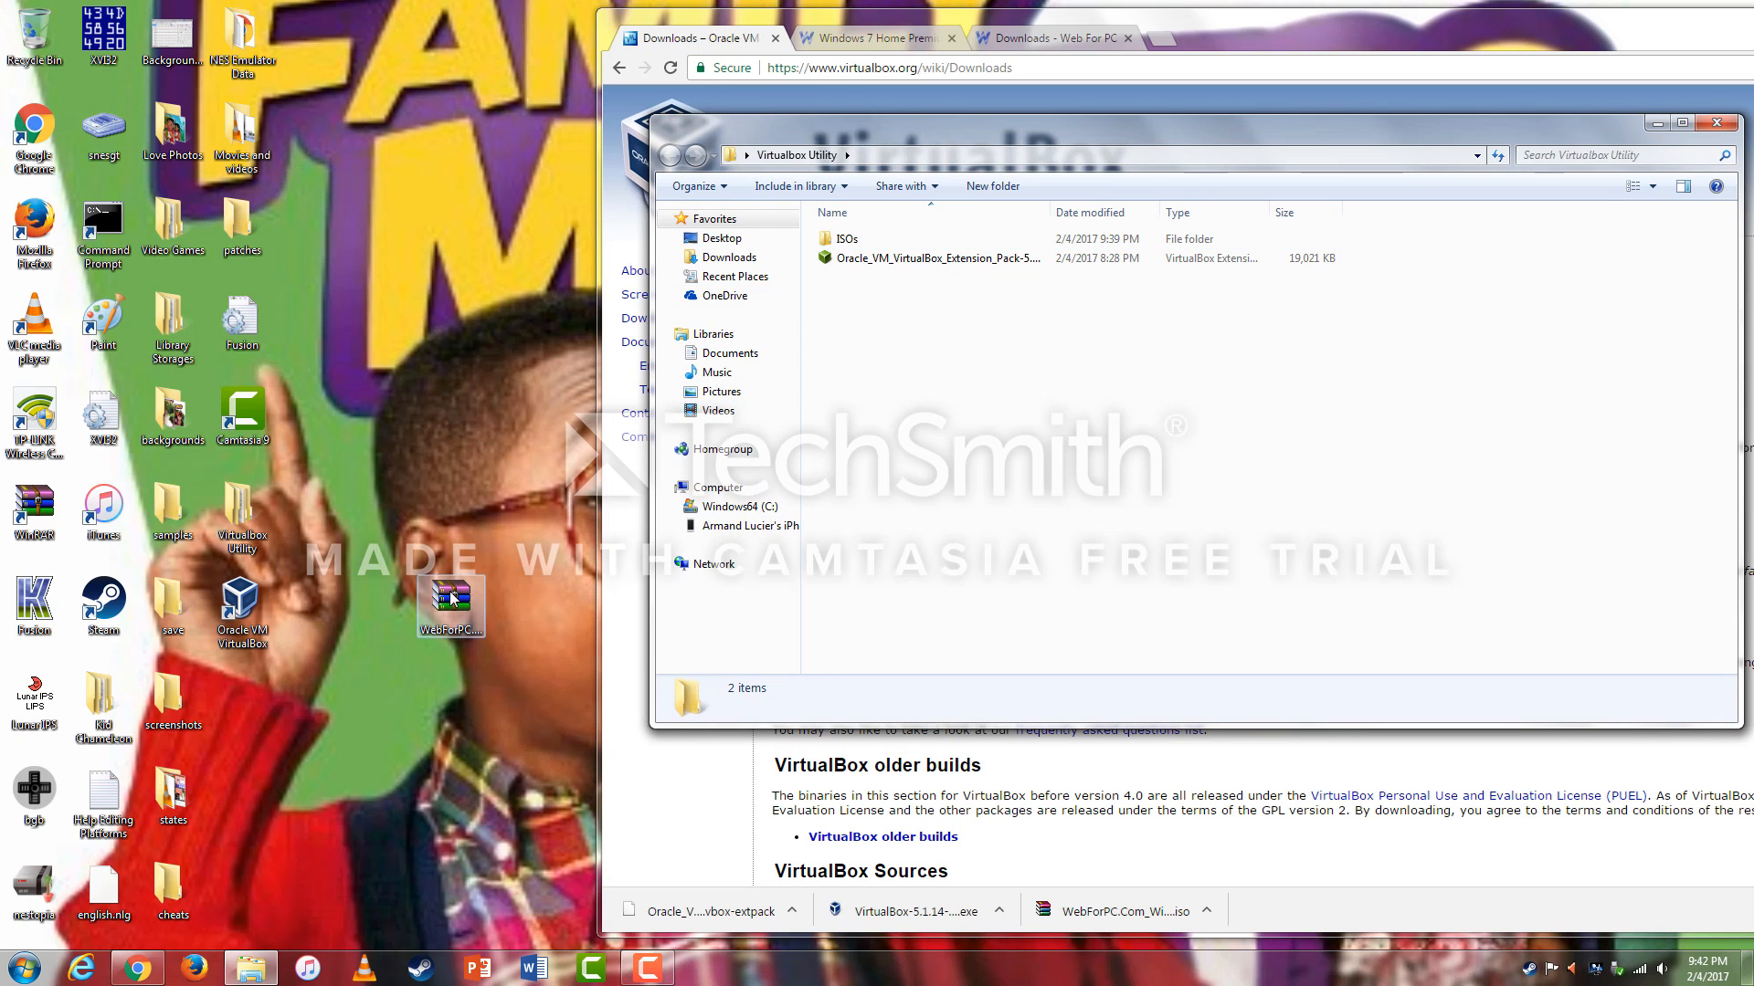
drag(450, 590, 870, 239)
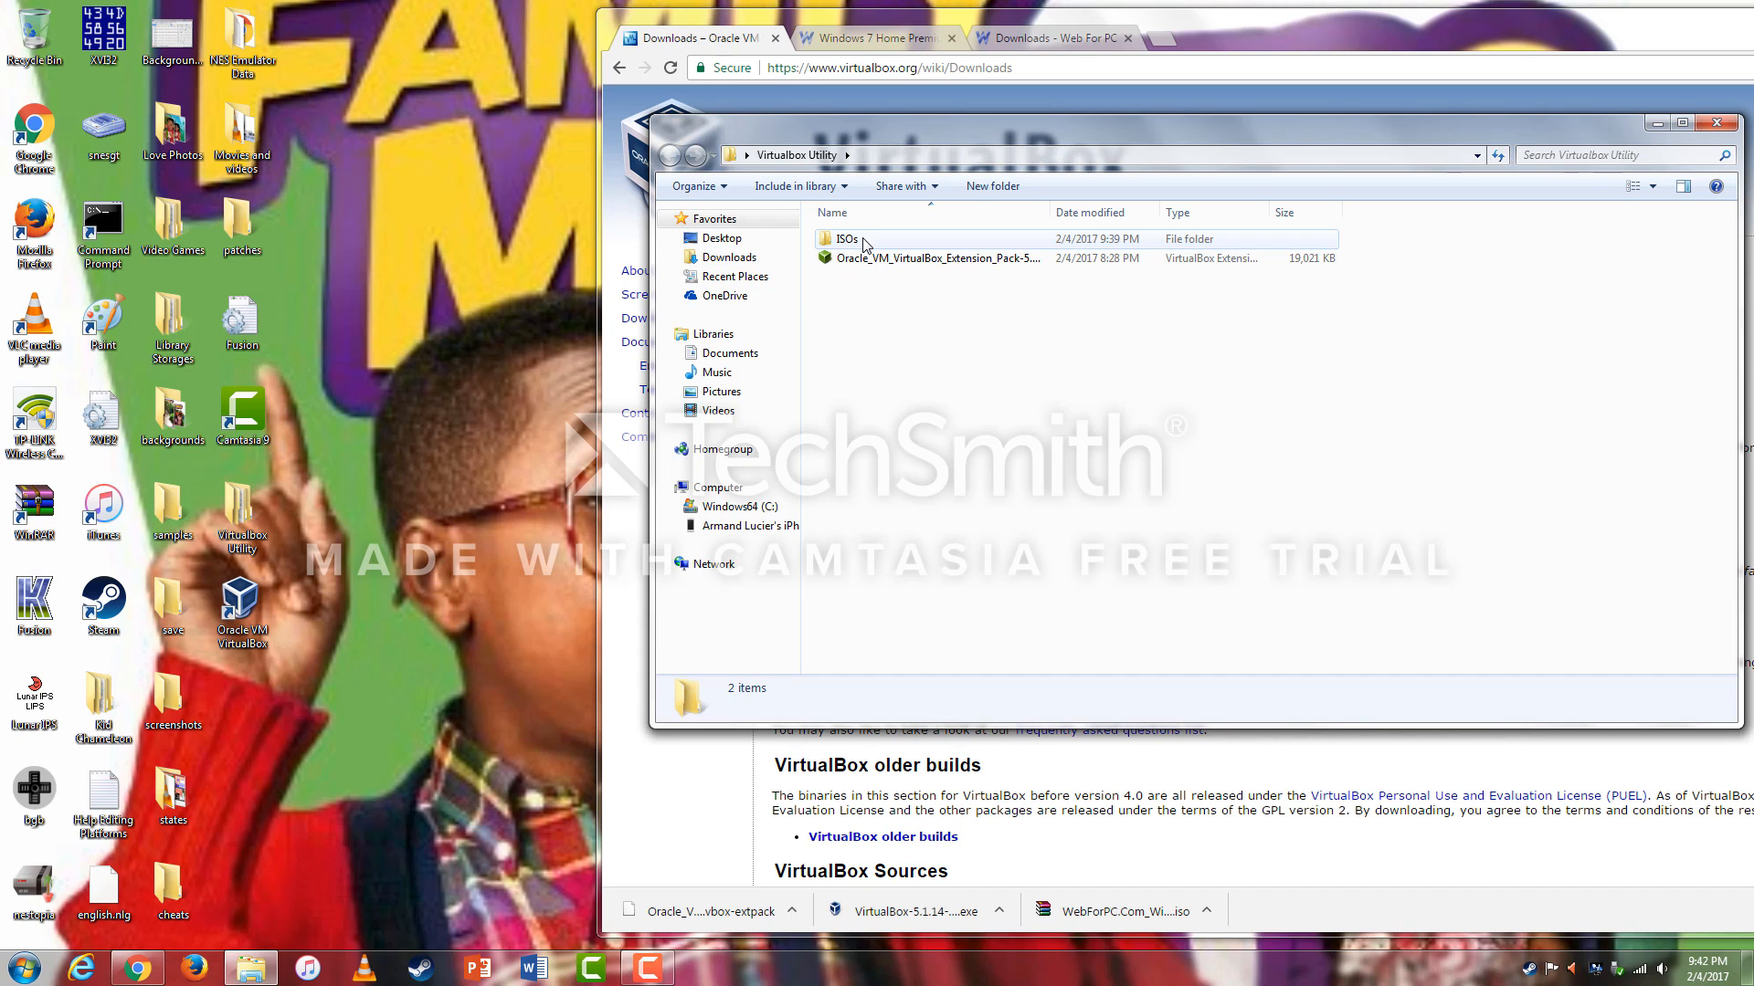
double_click(865, 241)
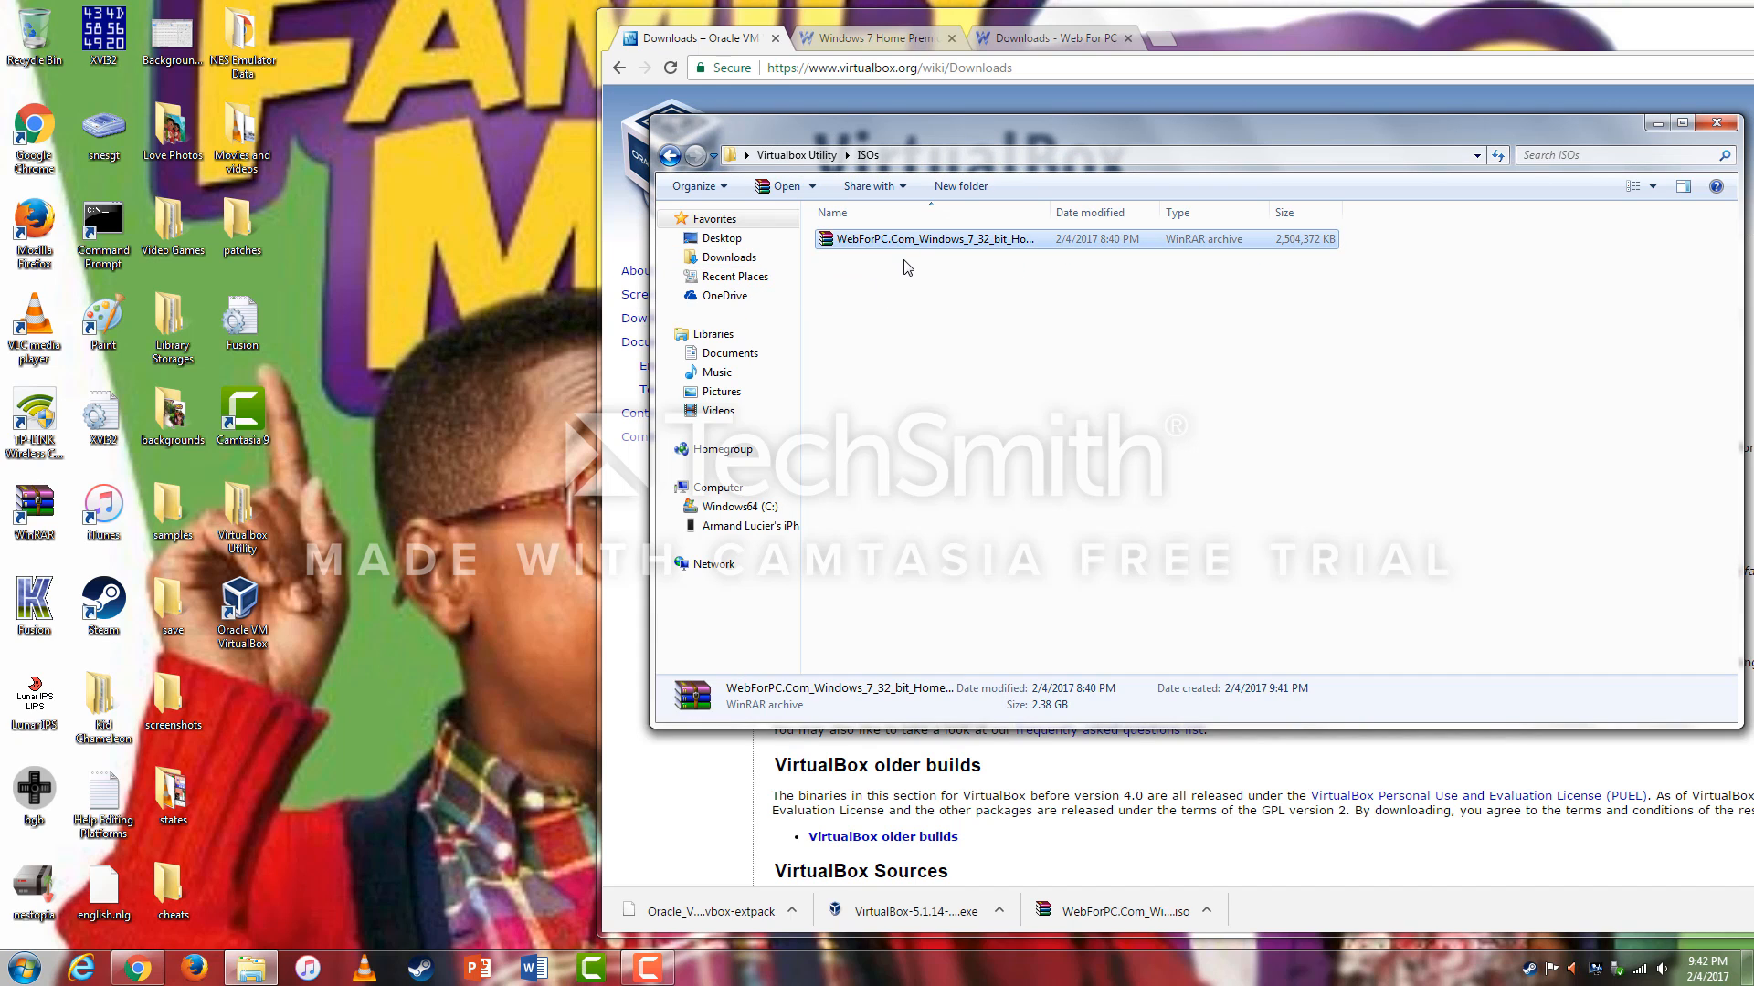
Minimize the ISOs folder window and close Chrome.
drag(1286, 126, 985, 130)
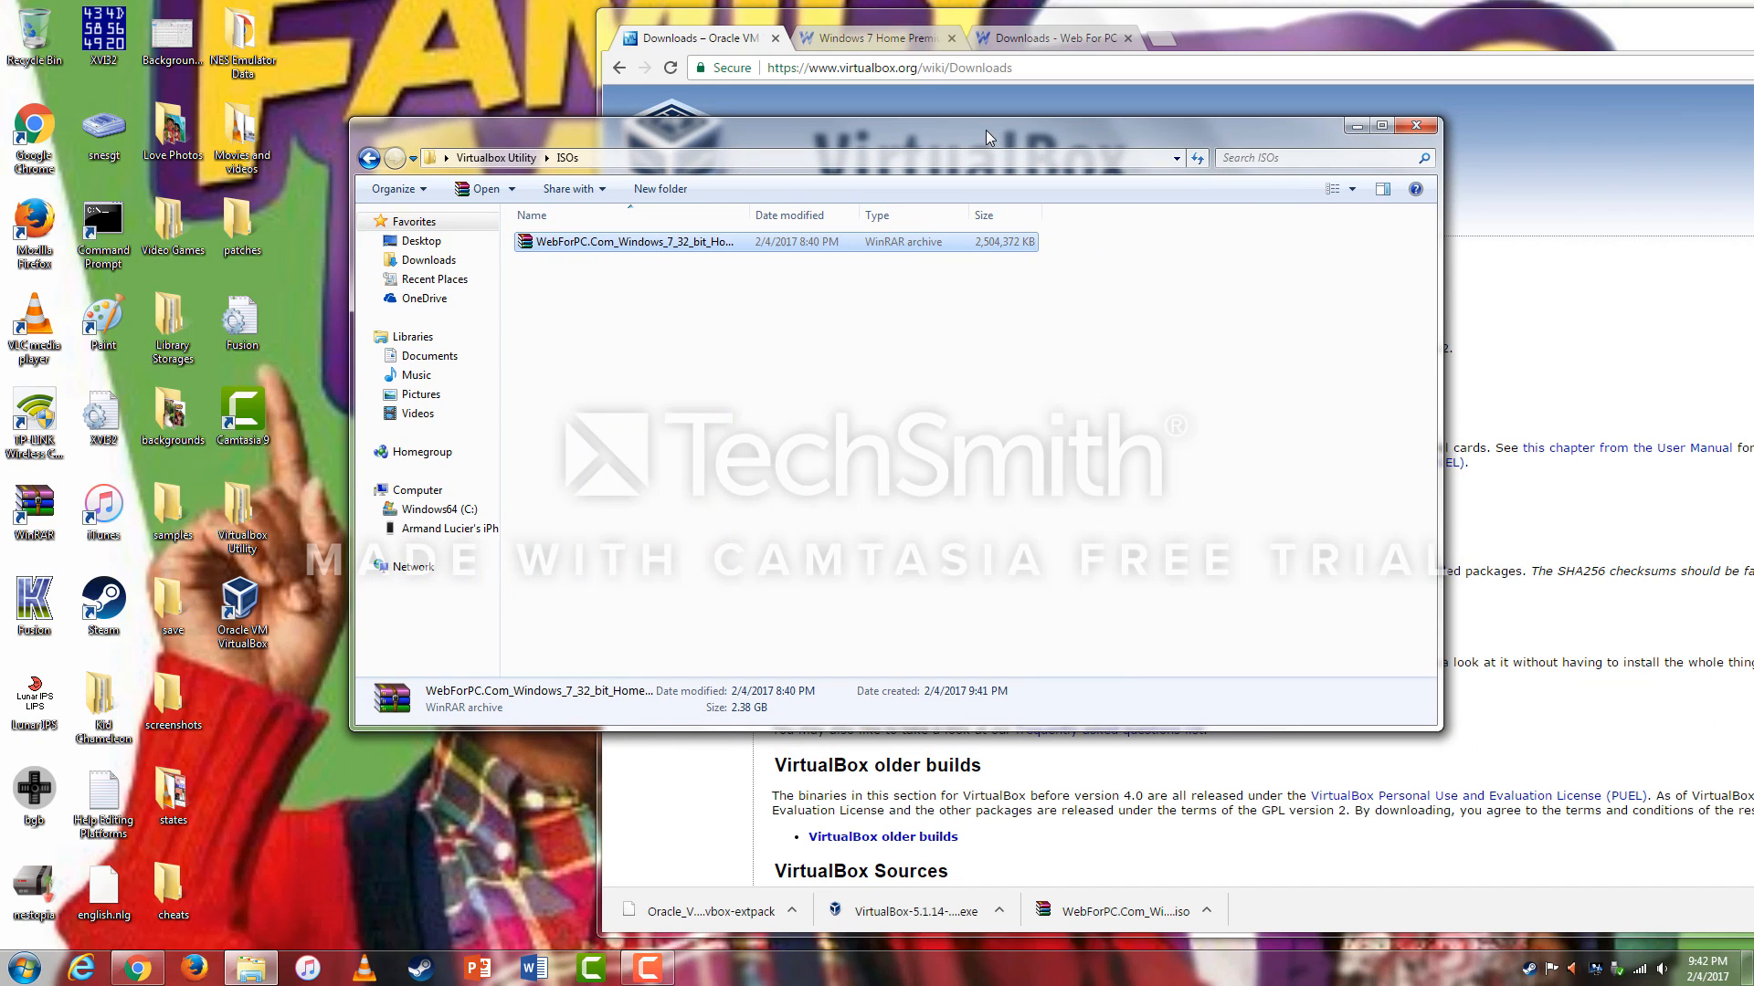
click(1357, 128)
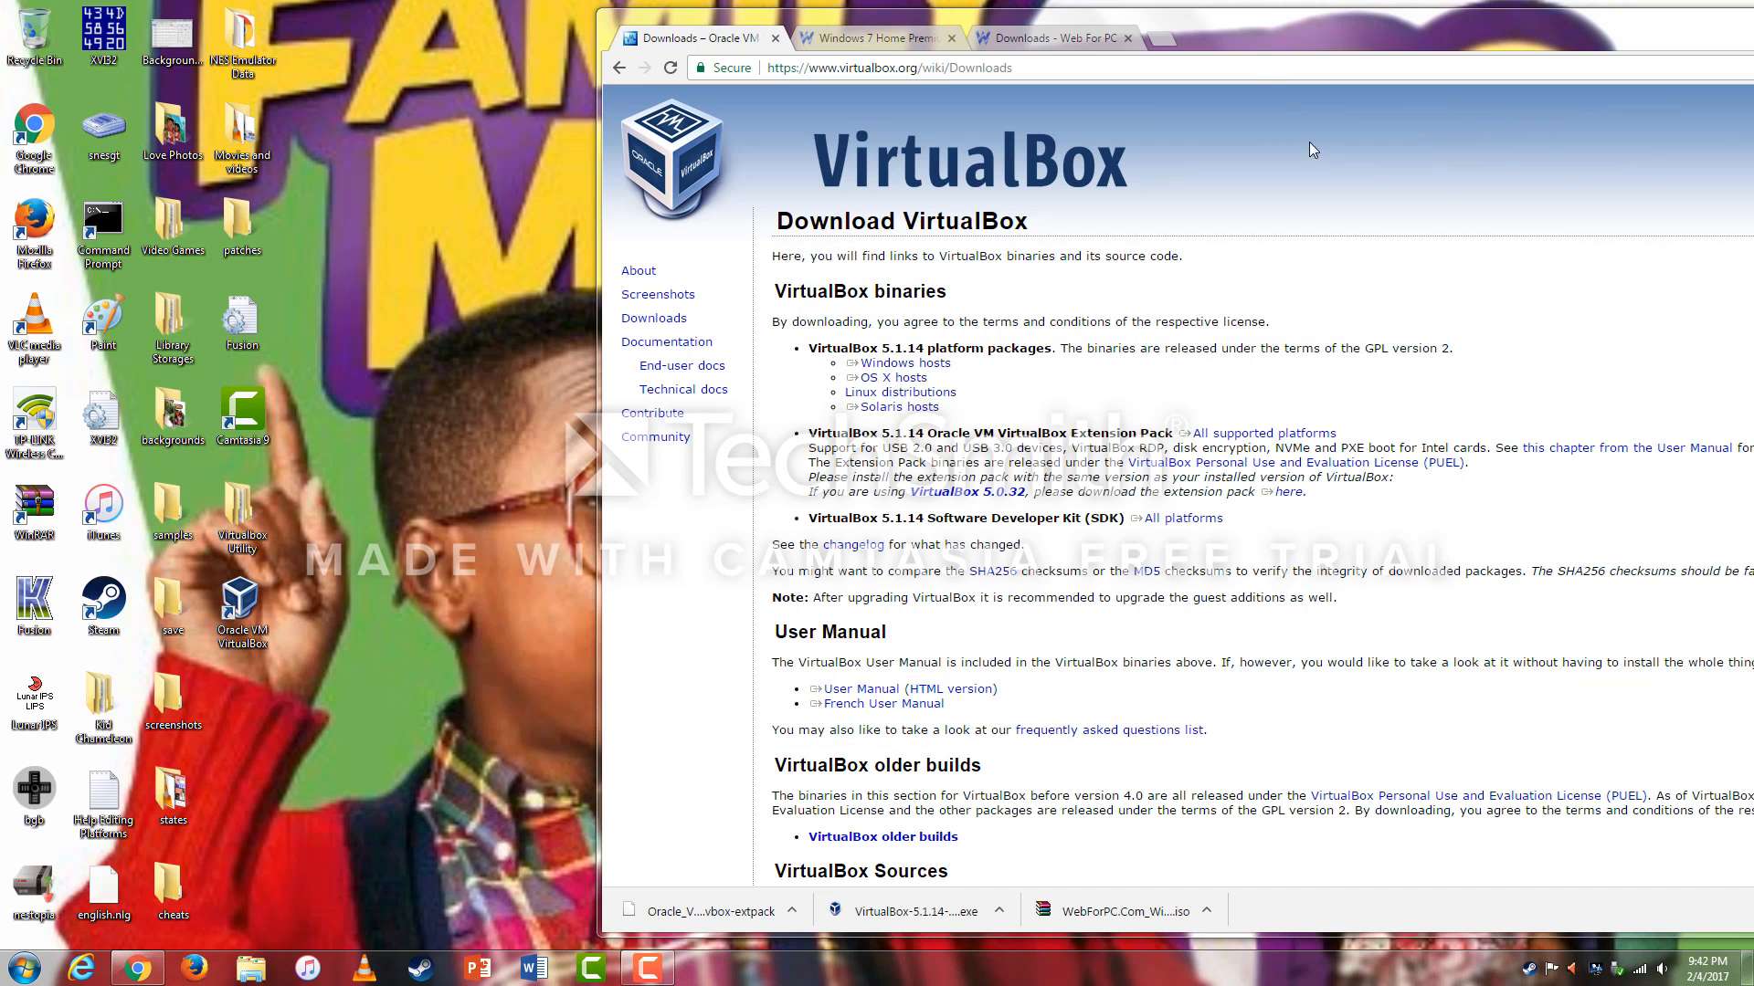
drag(1263, 36, 842, 29)
drag(1176, 25, 1023, 36)
click(1717, 18)
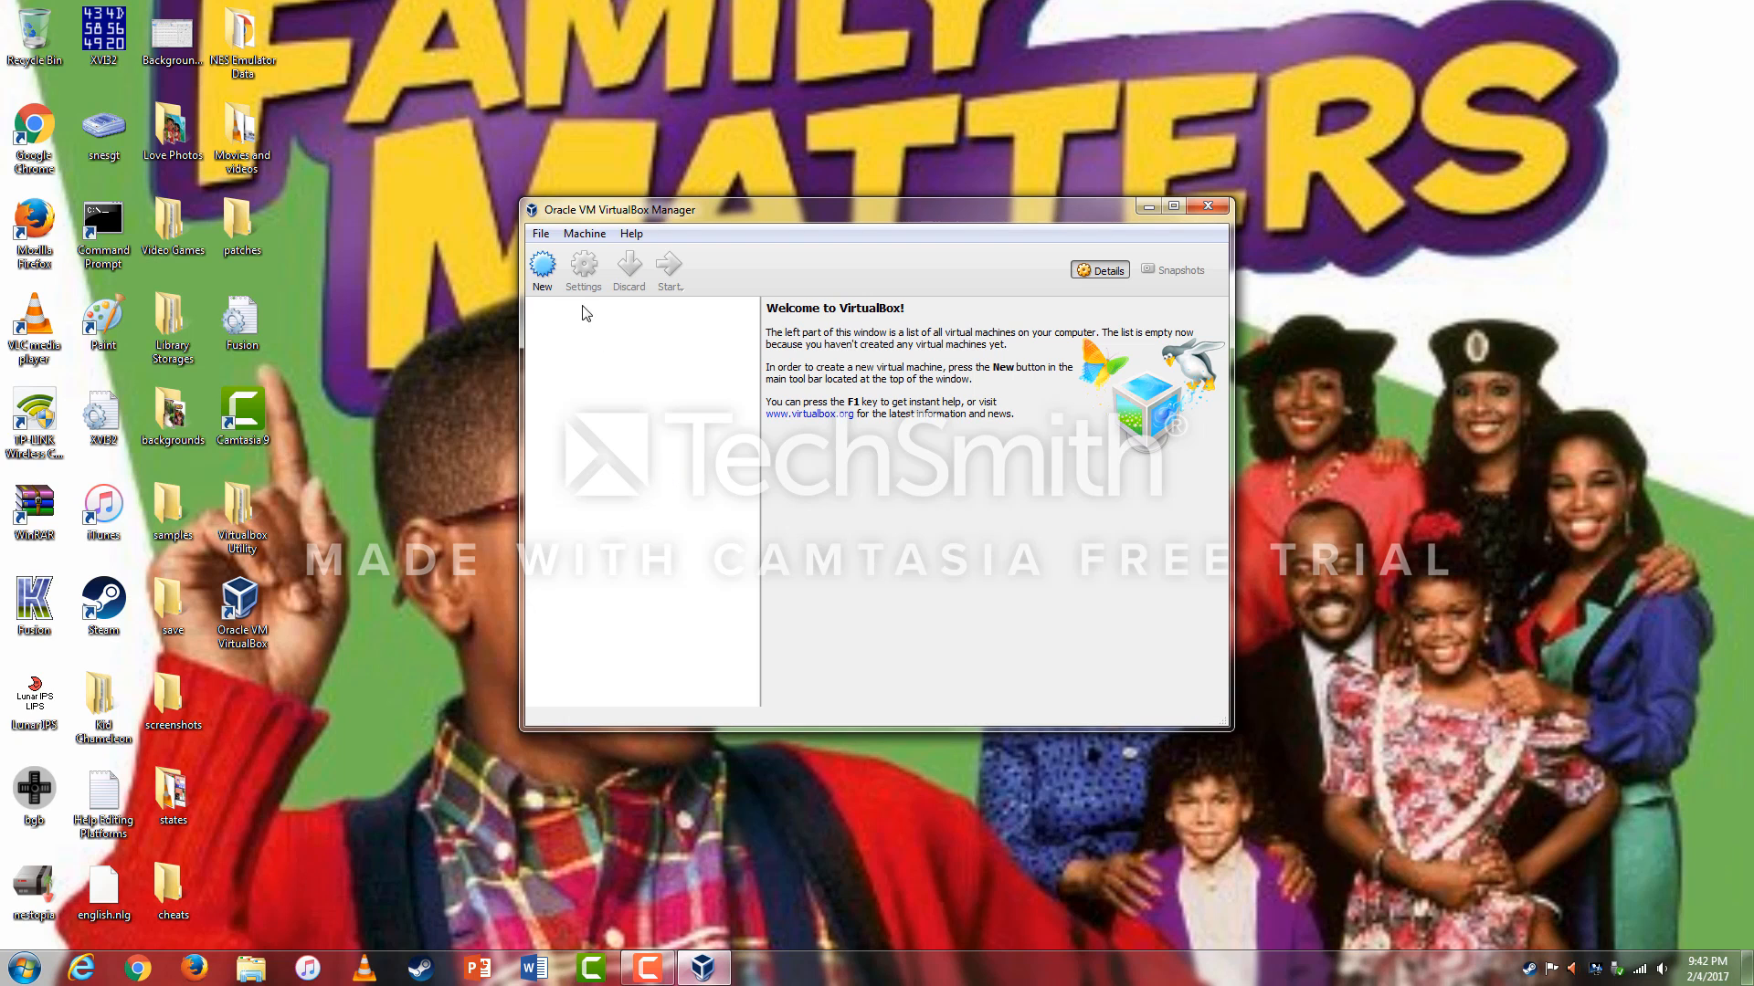
Add a new package under File > Preferences > Extensions.
click(541, 234)
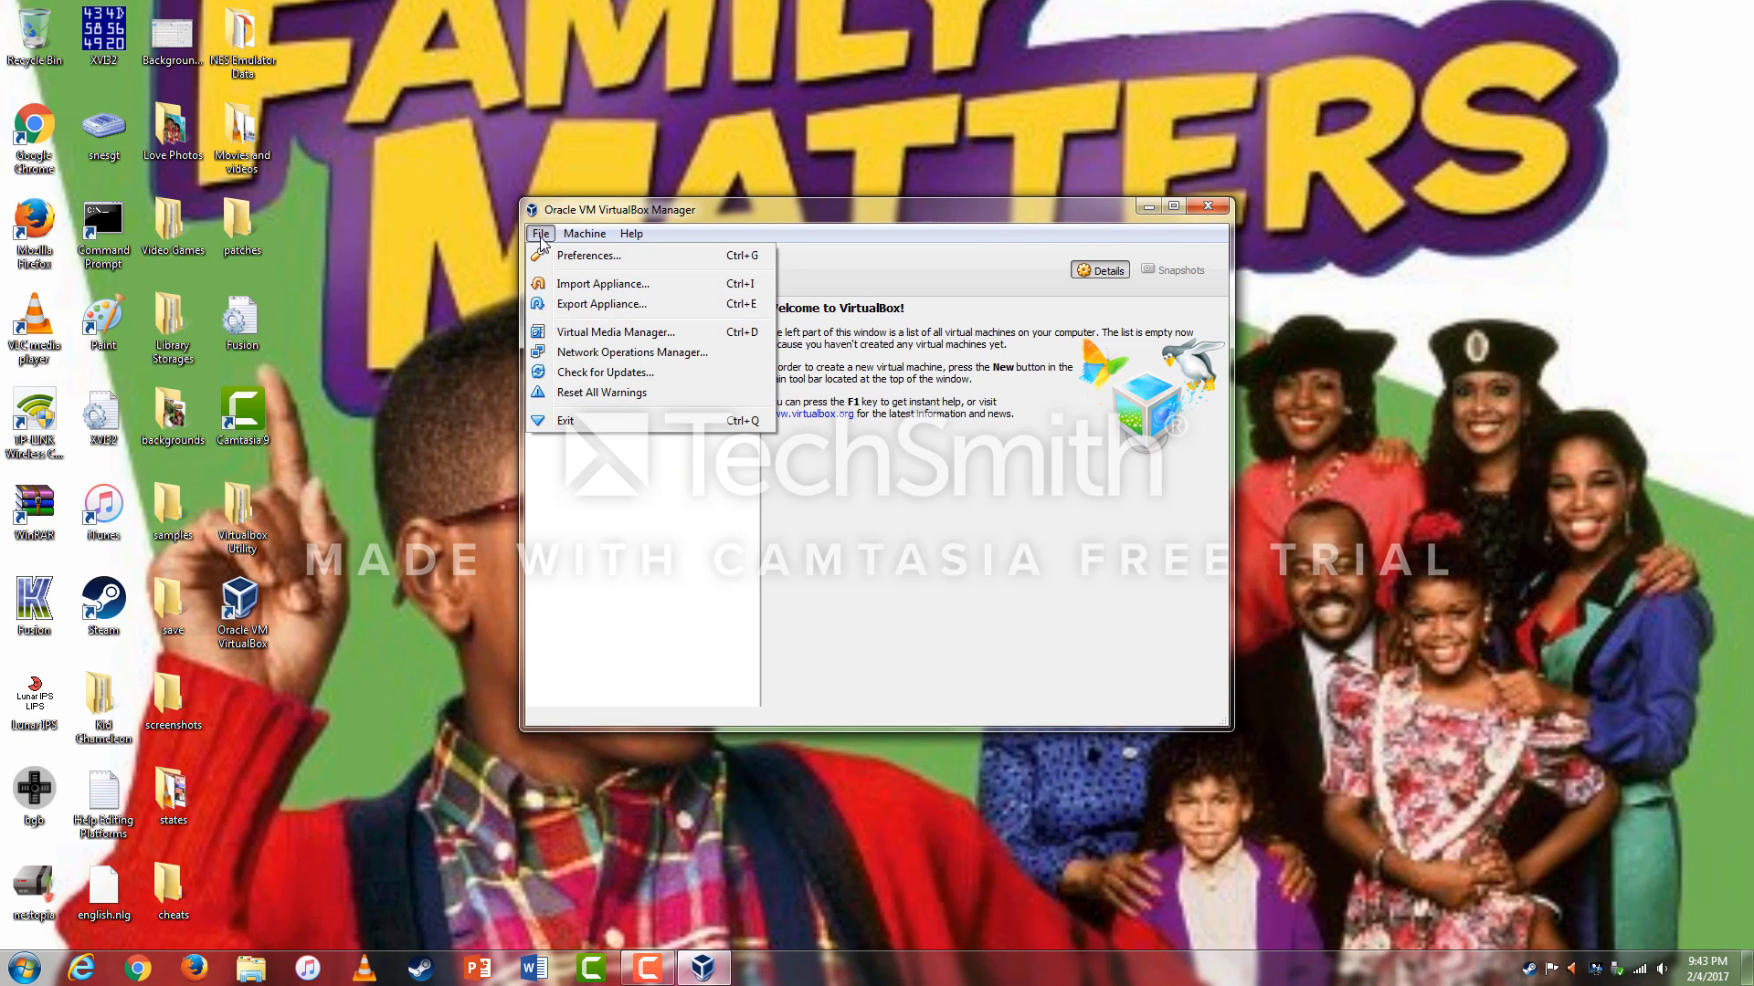
click(542, 258)
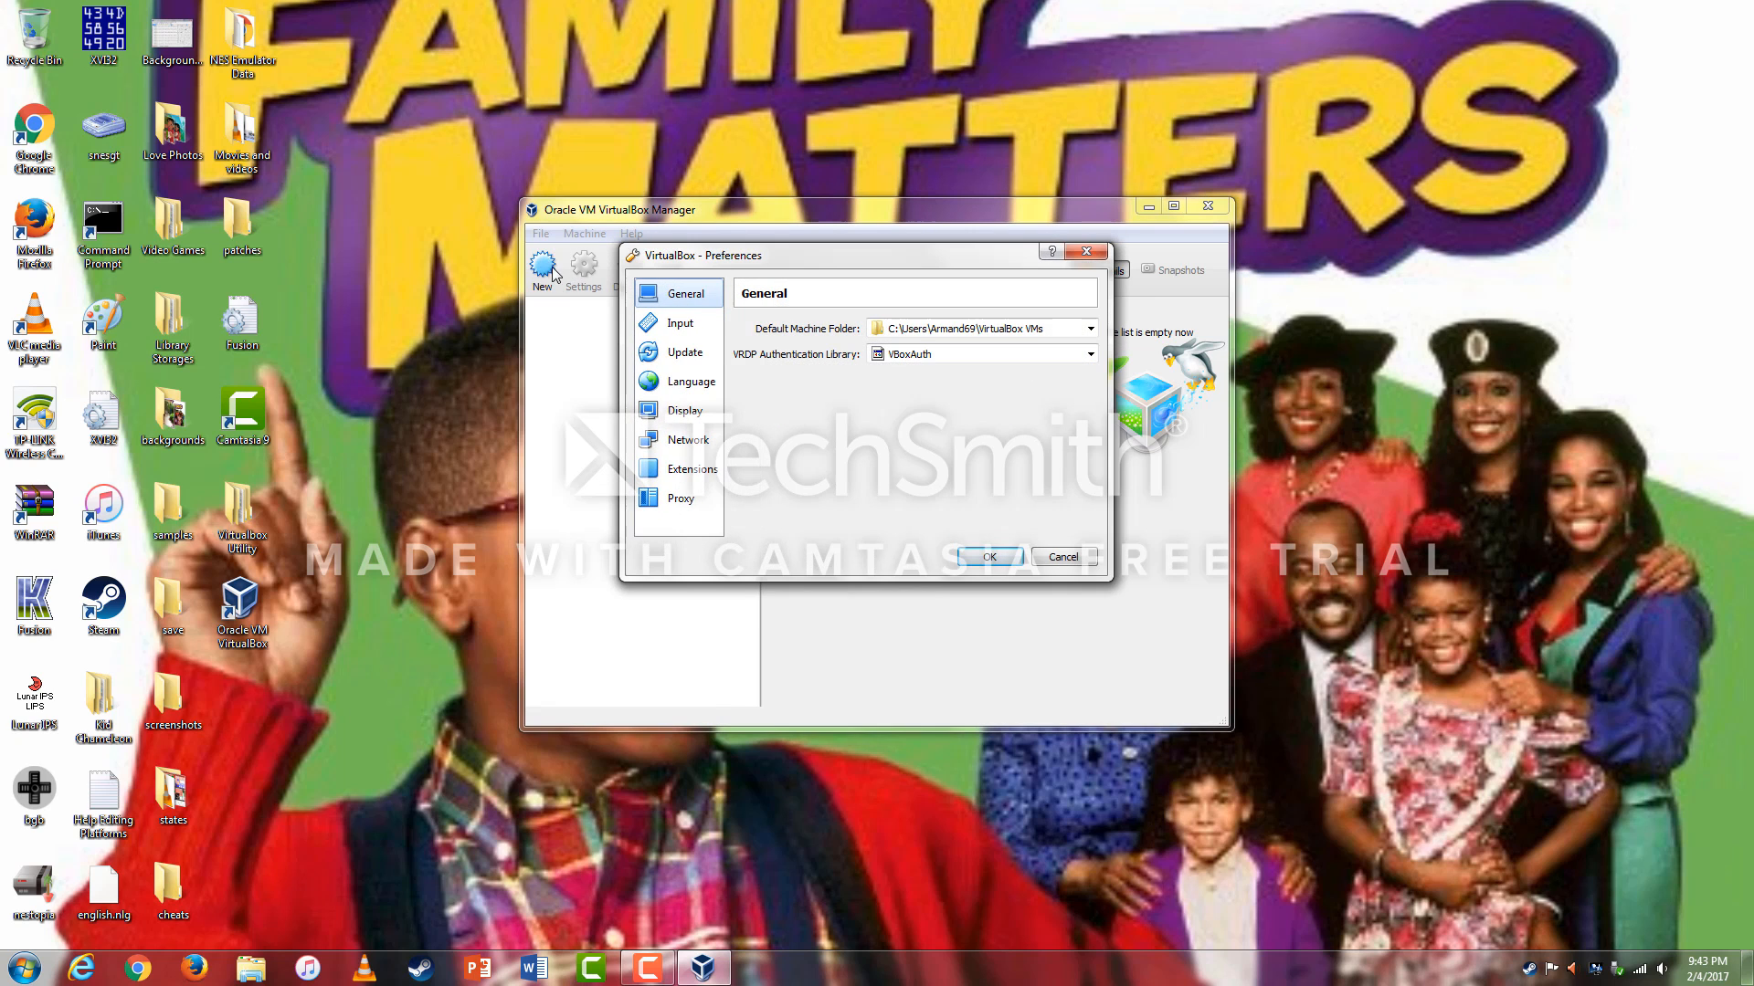
click(691, 470)
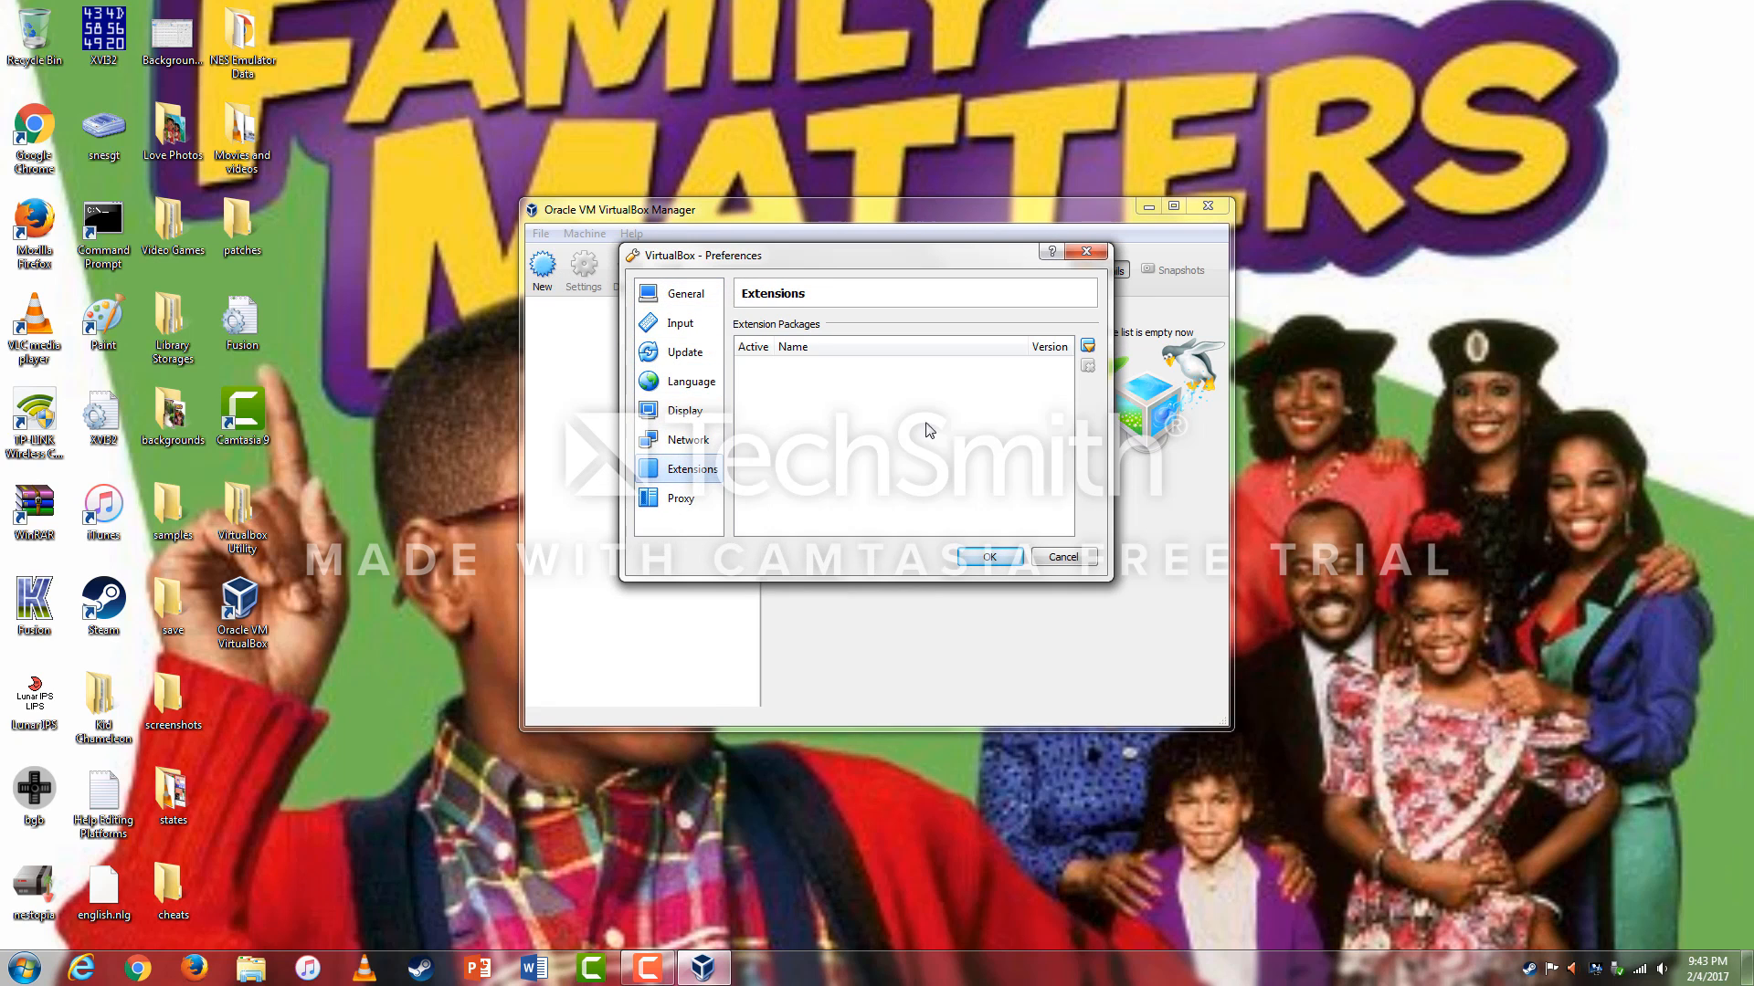
click(1088, 346)
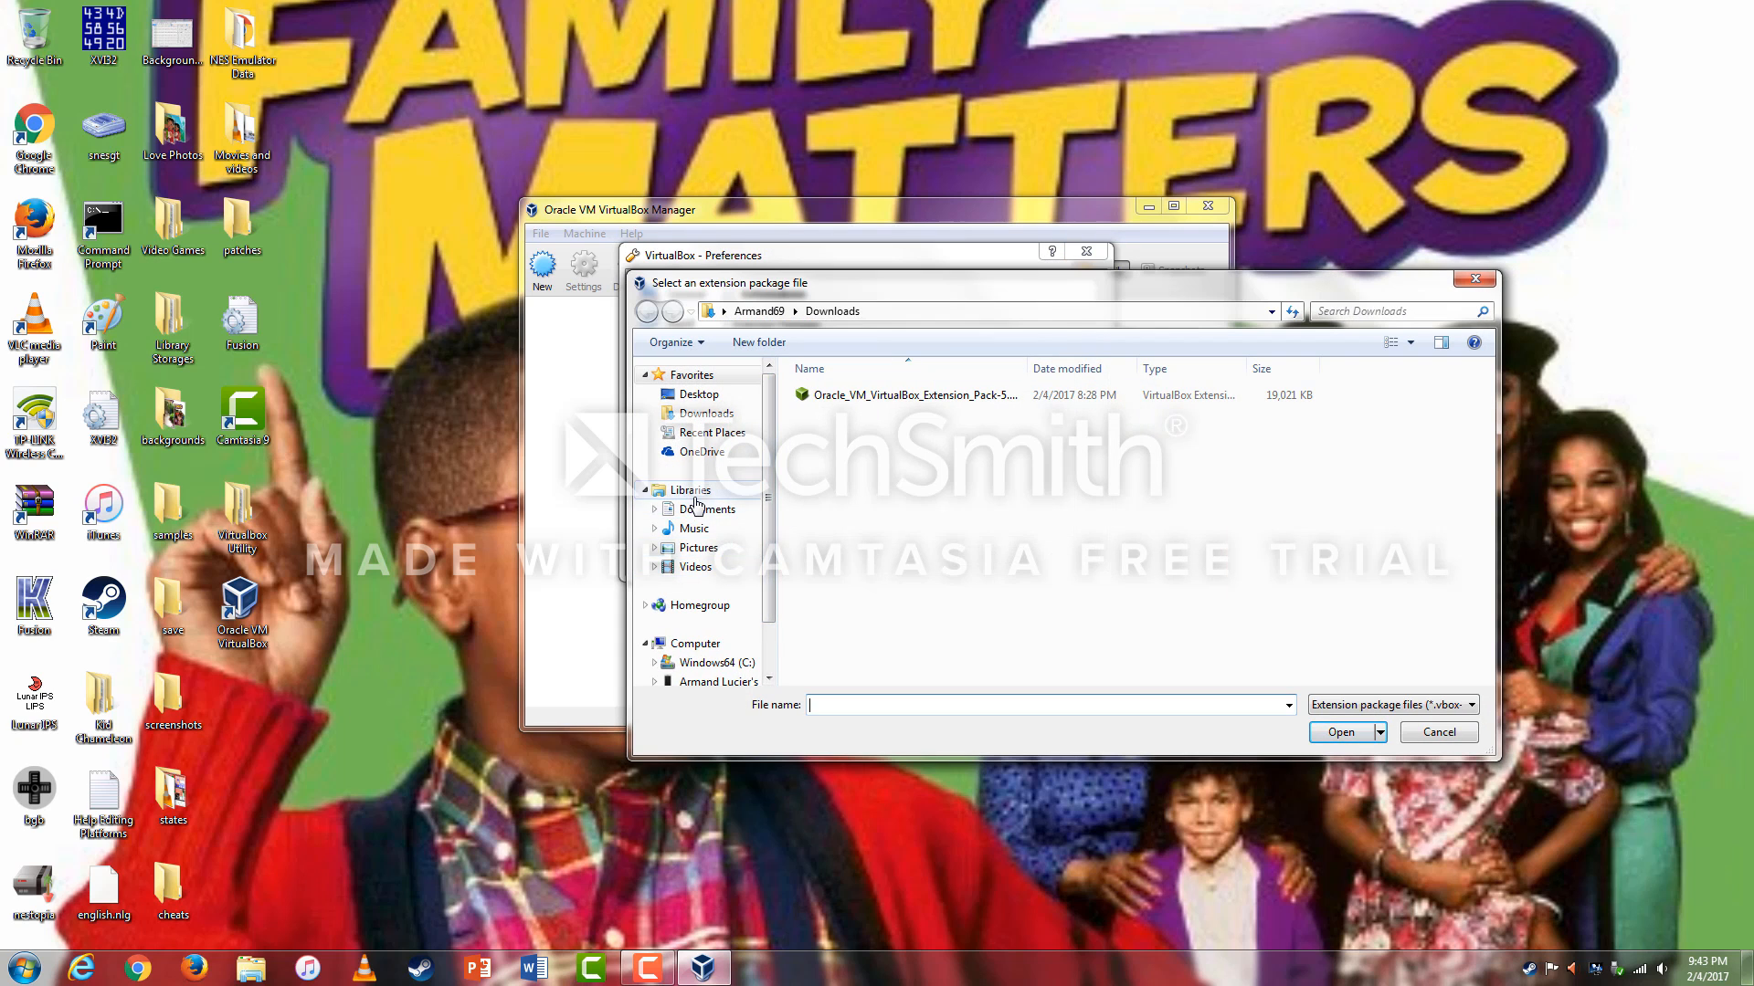
Select the 5.1.14 Extension Pack file from Desktop > Virtualbox Utility and open it.
click(697, 397)
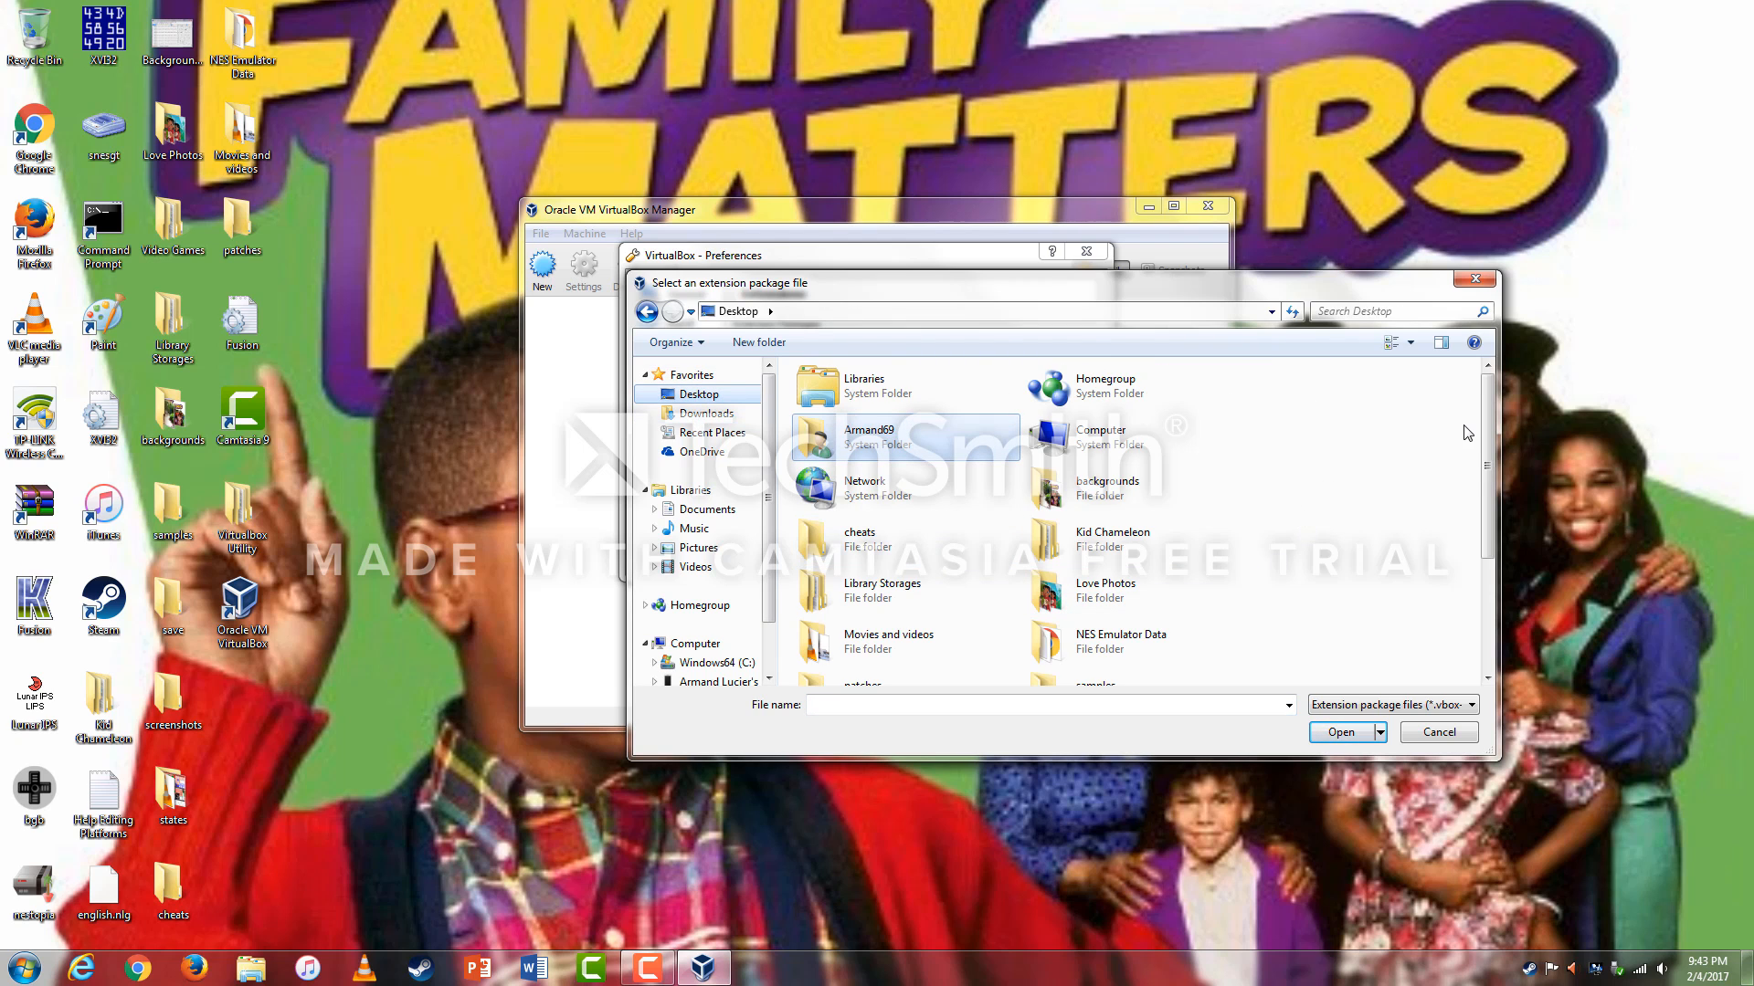
drag(1489, 420, 1488, 521)
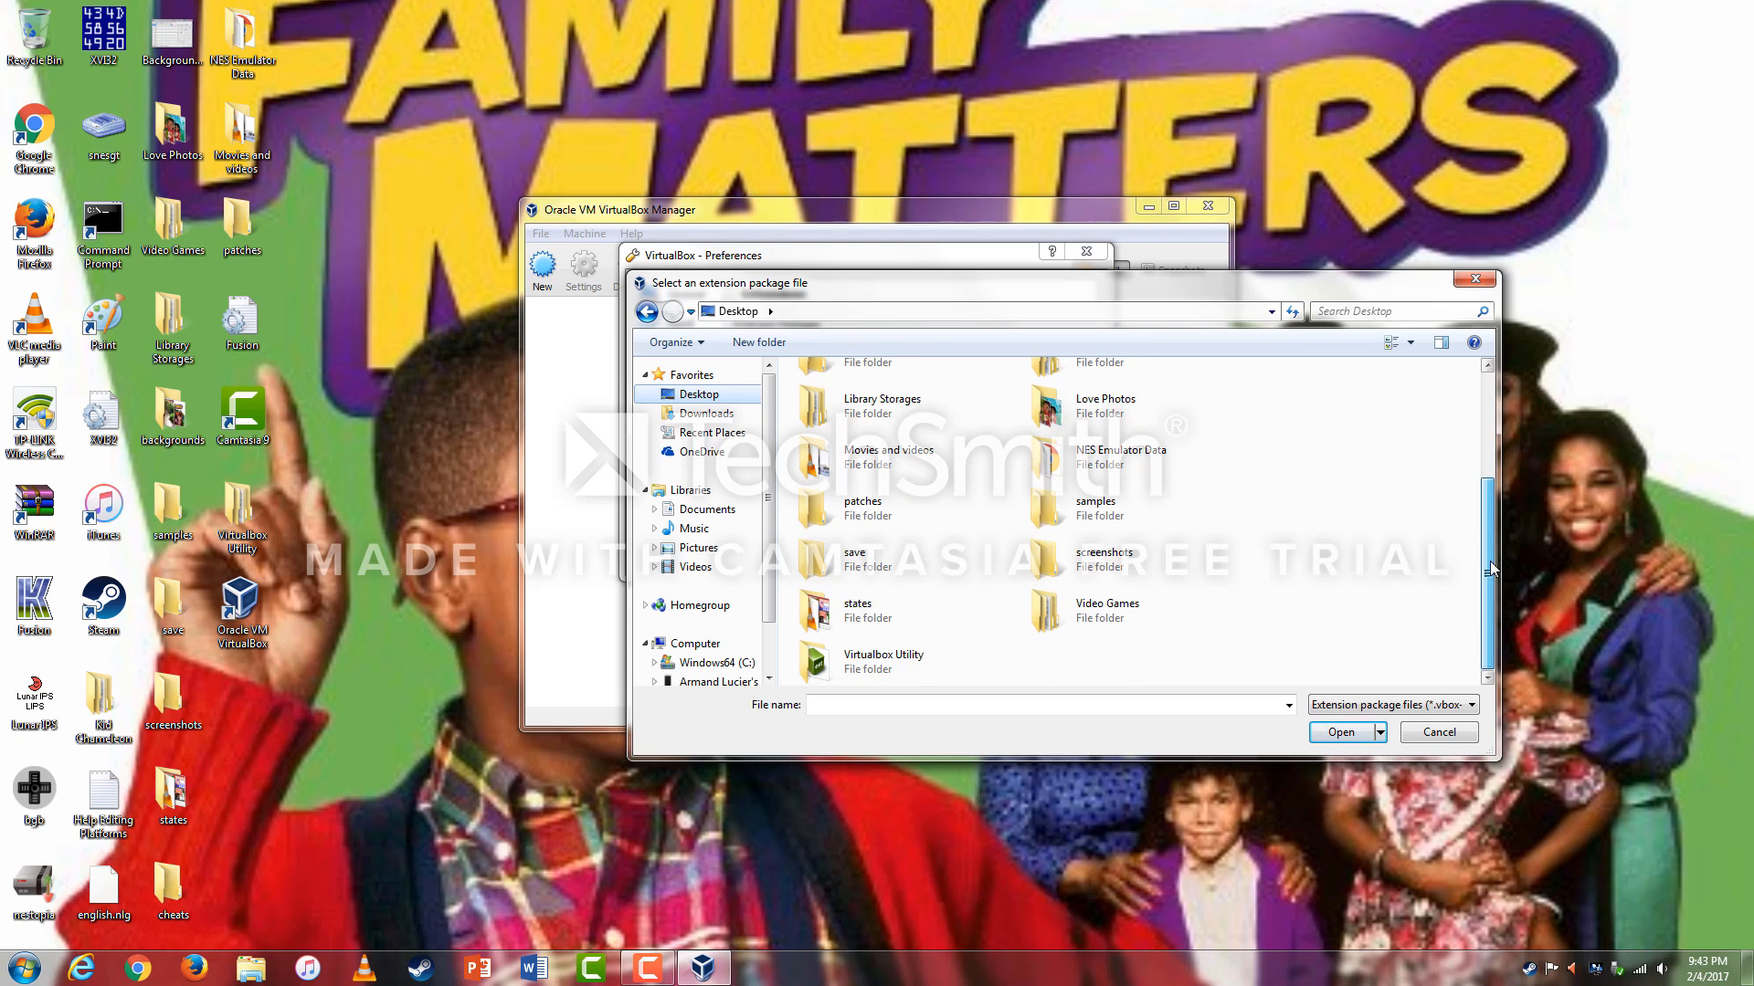
double_click(873, 666)
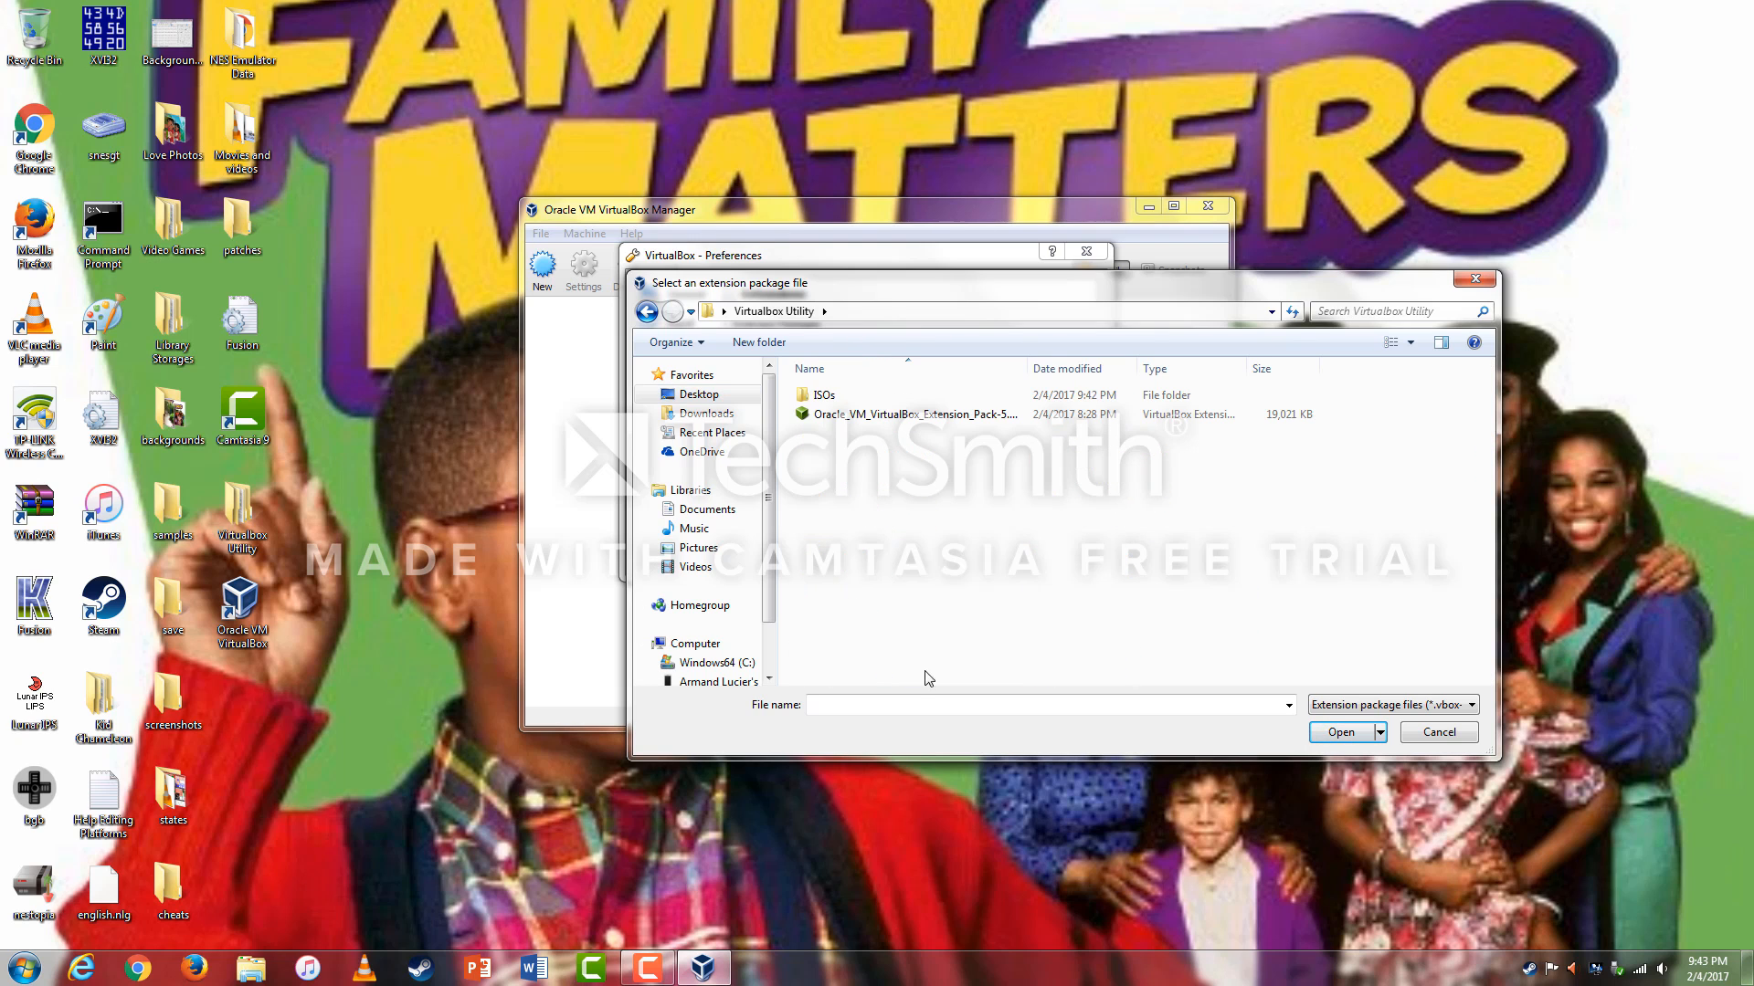
click(890, 417)
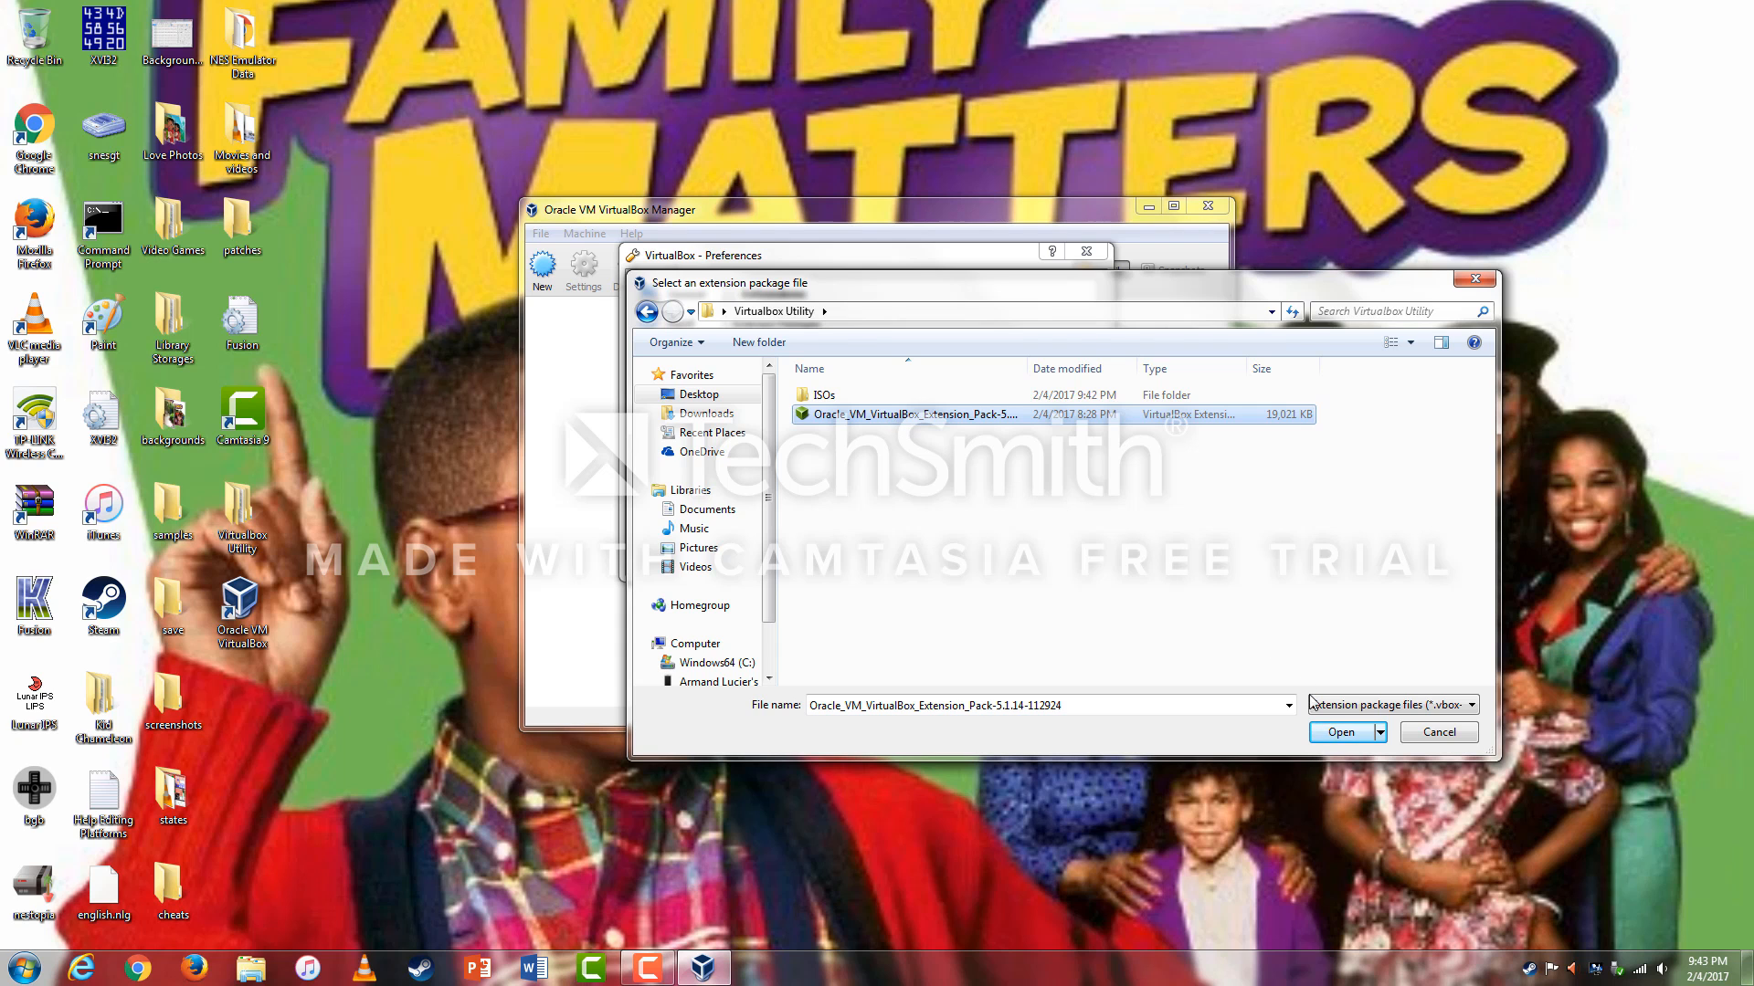
click(1333, 735)
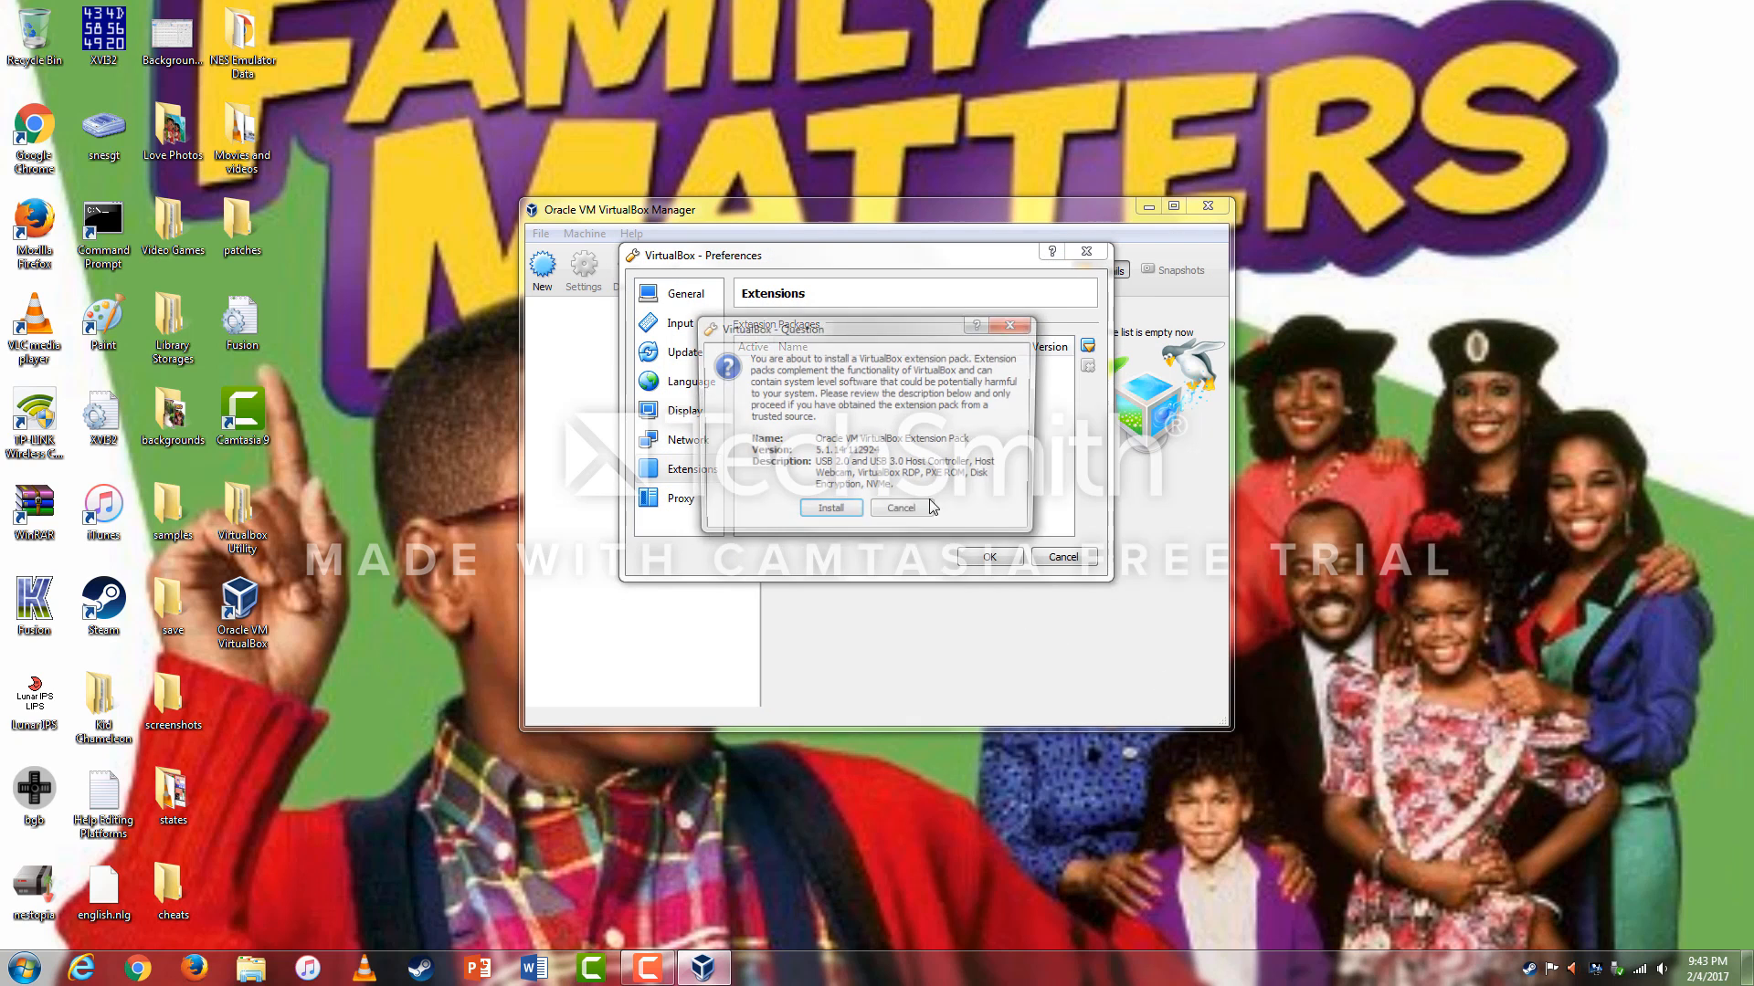
Install Extension Pack 5.1.14, agreeing to its license, then confirm and close Preferences with OK.
click(826, 513)
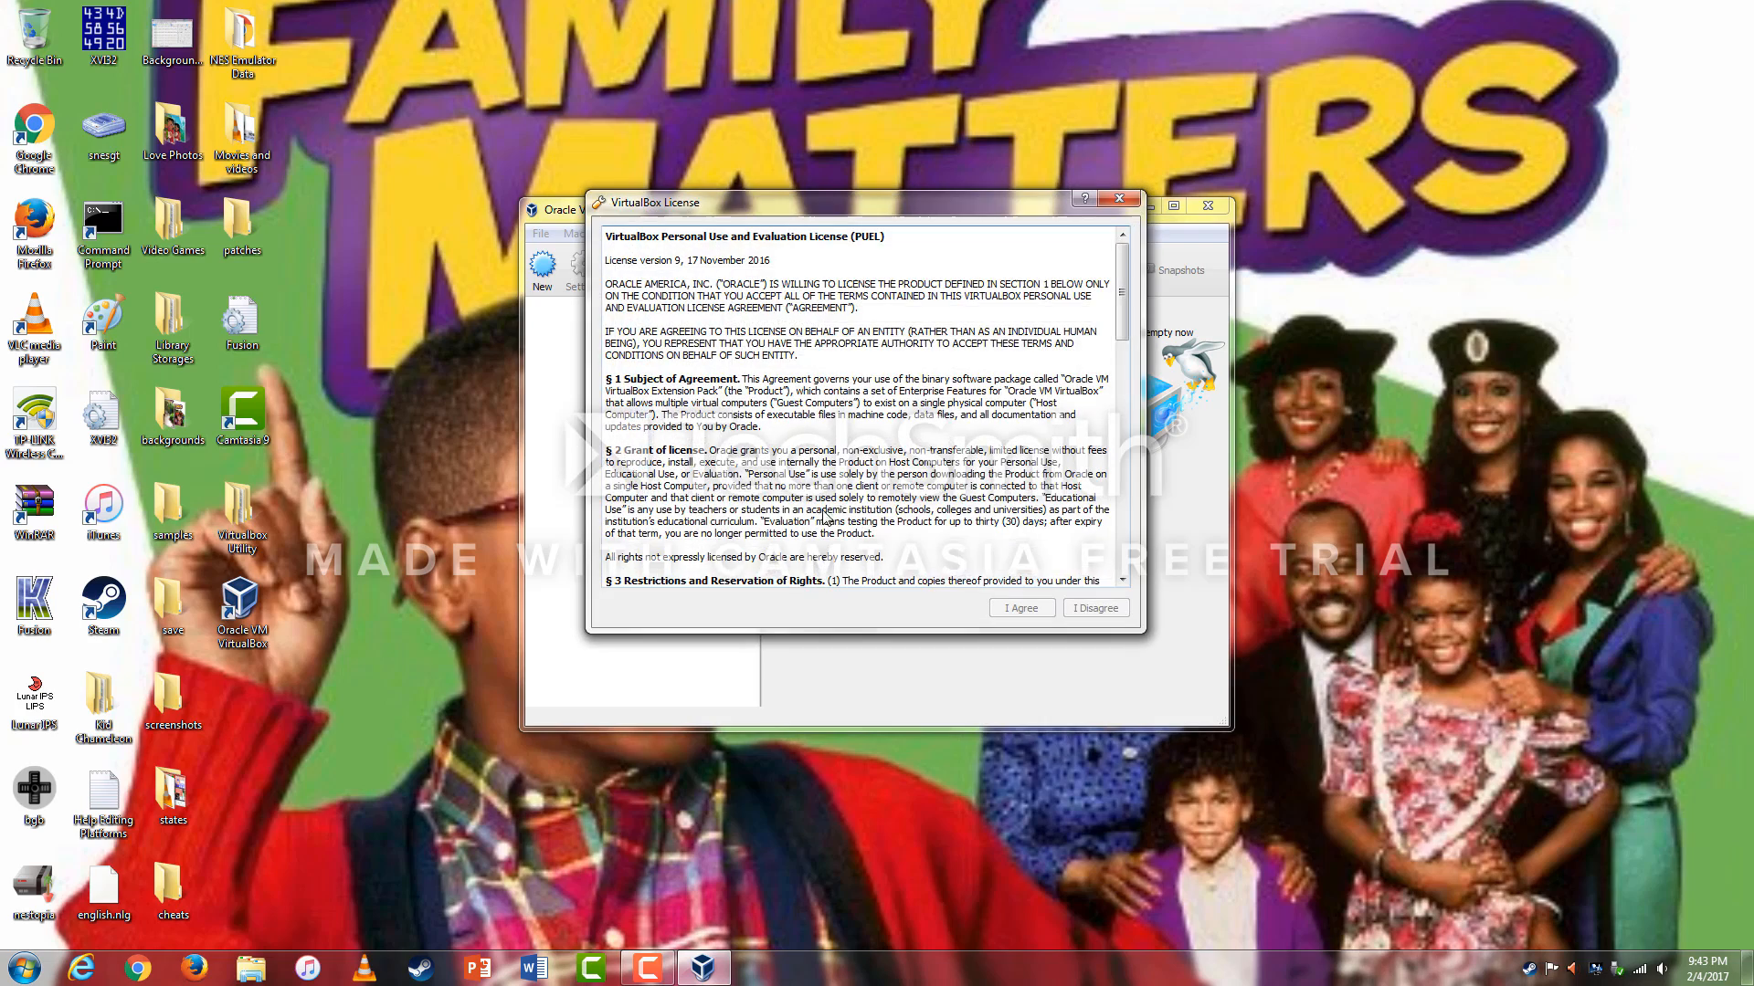
scroll(1103, 415, down, 10)
scroll(1107, 420, down, 5)
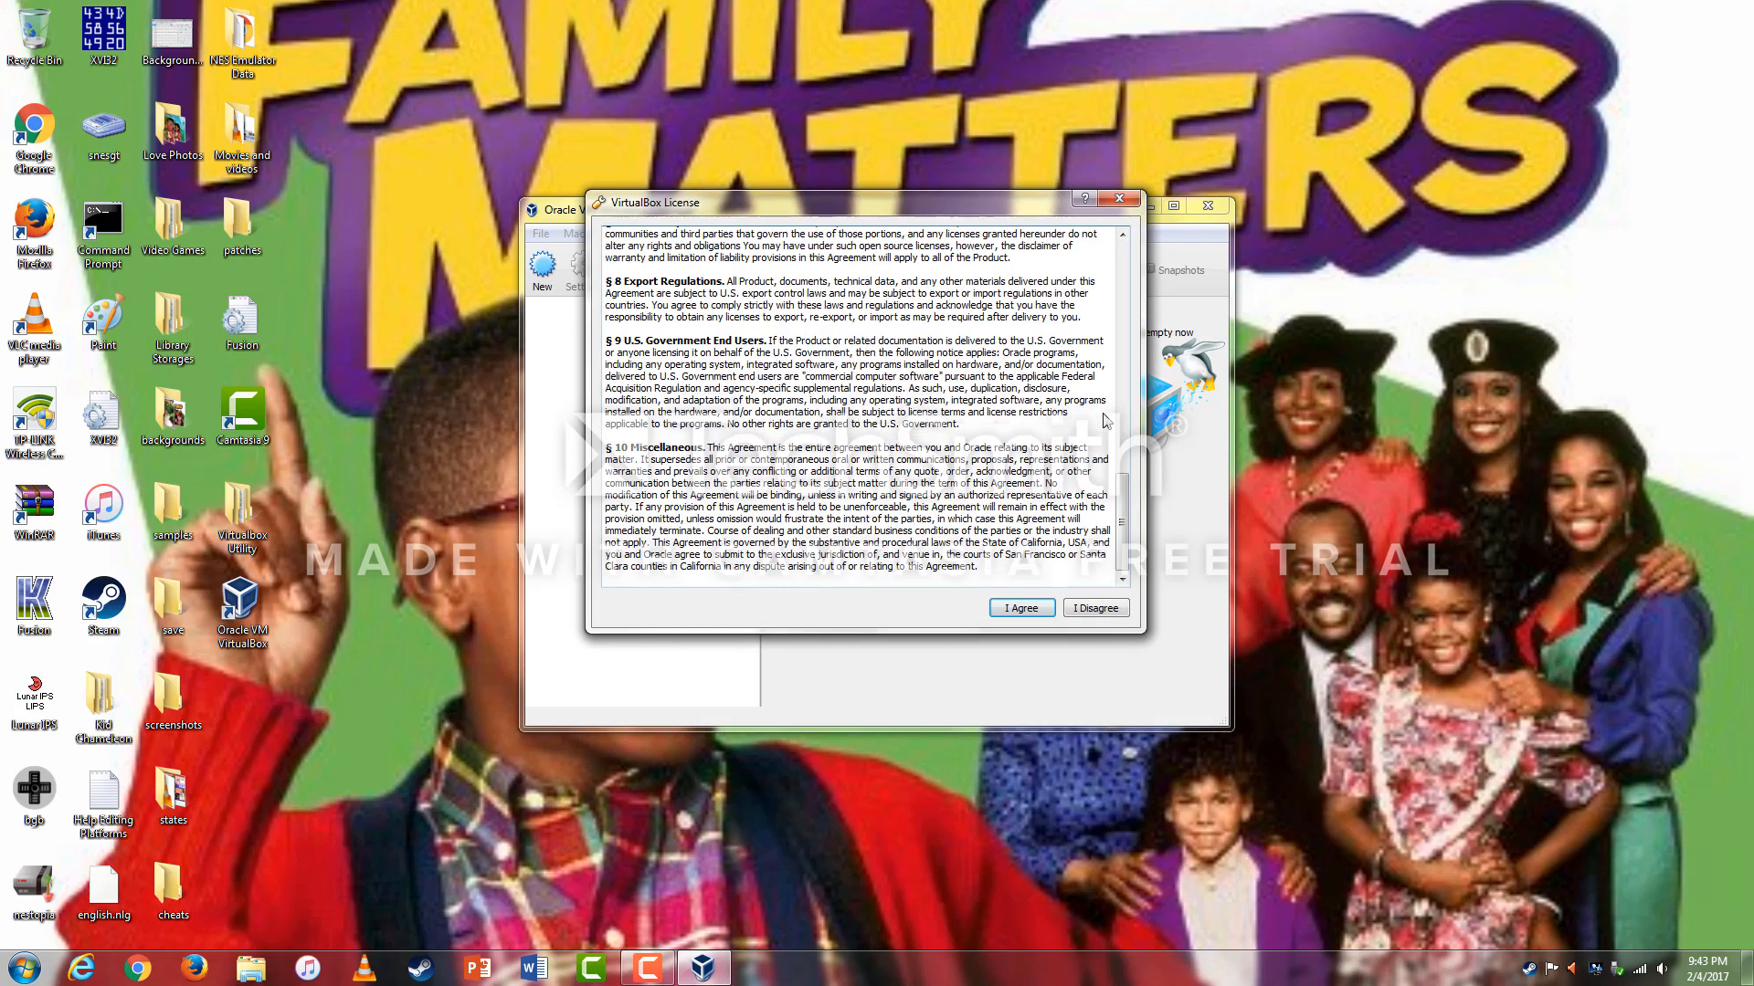
click(1017, 607)
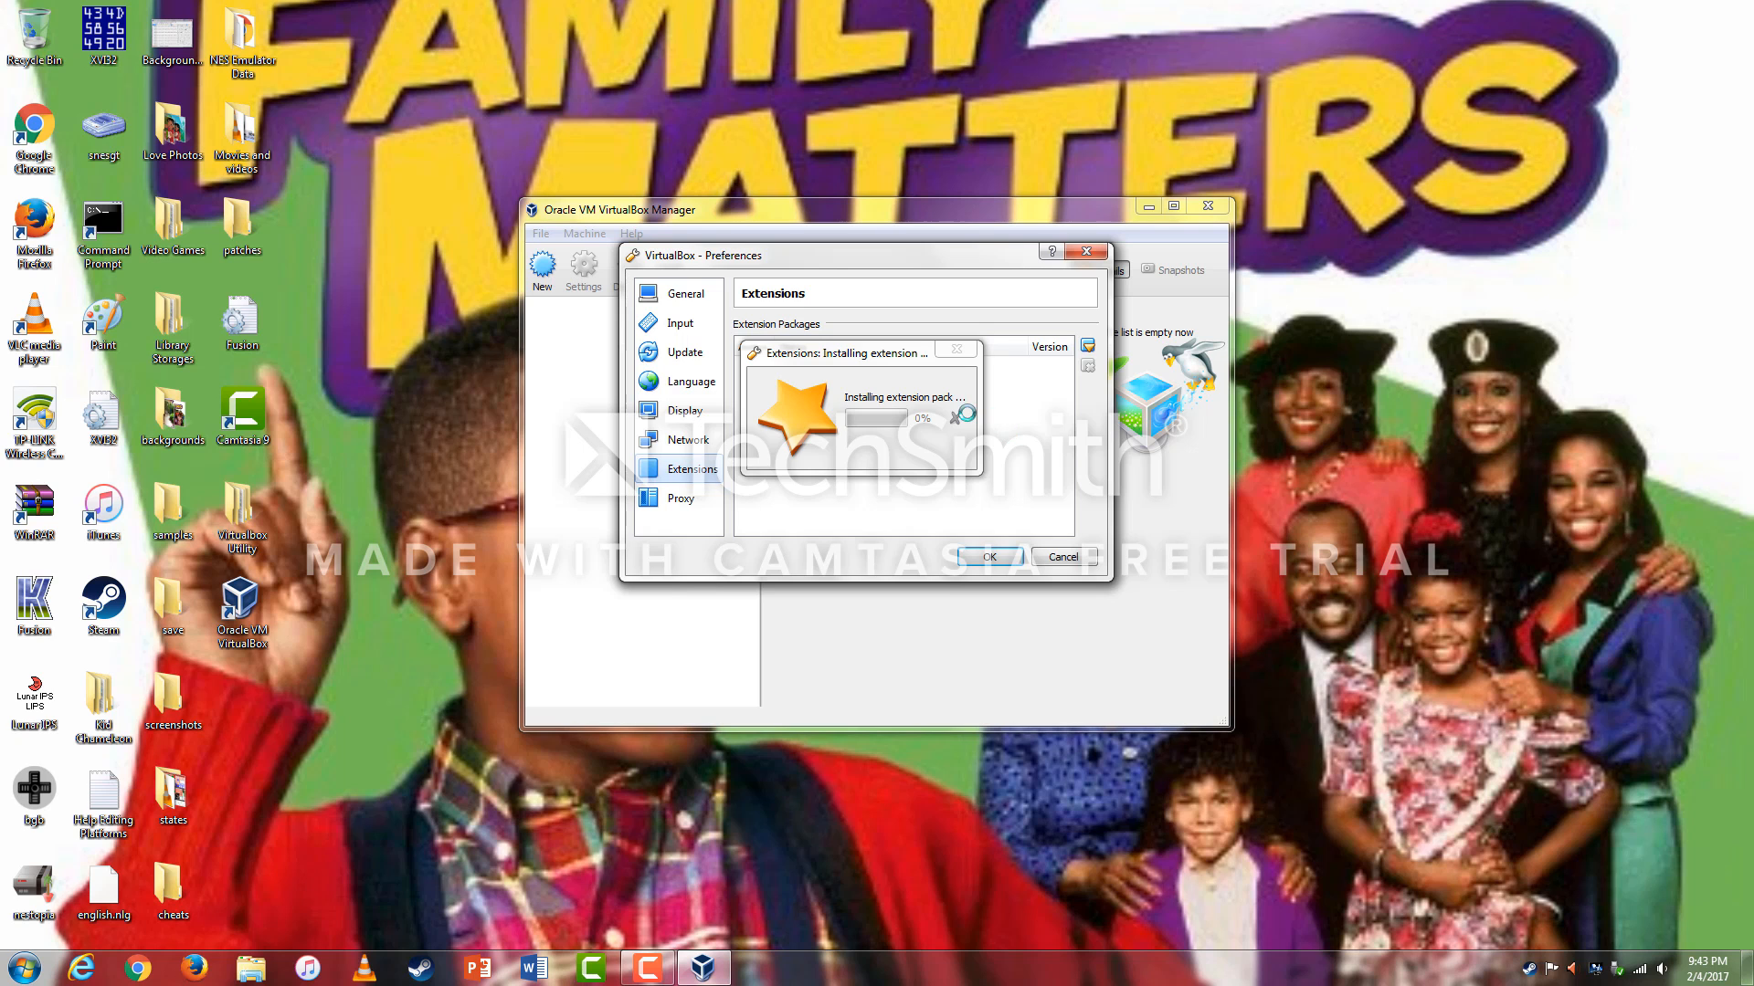
click(663, 970)
click(1657, 886)
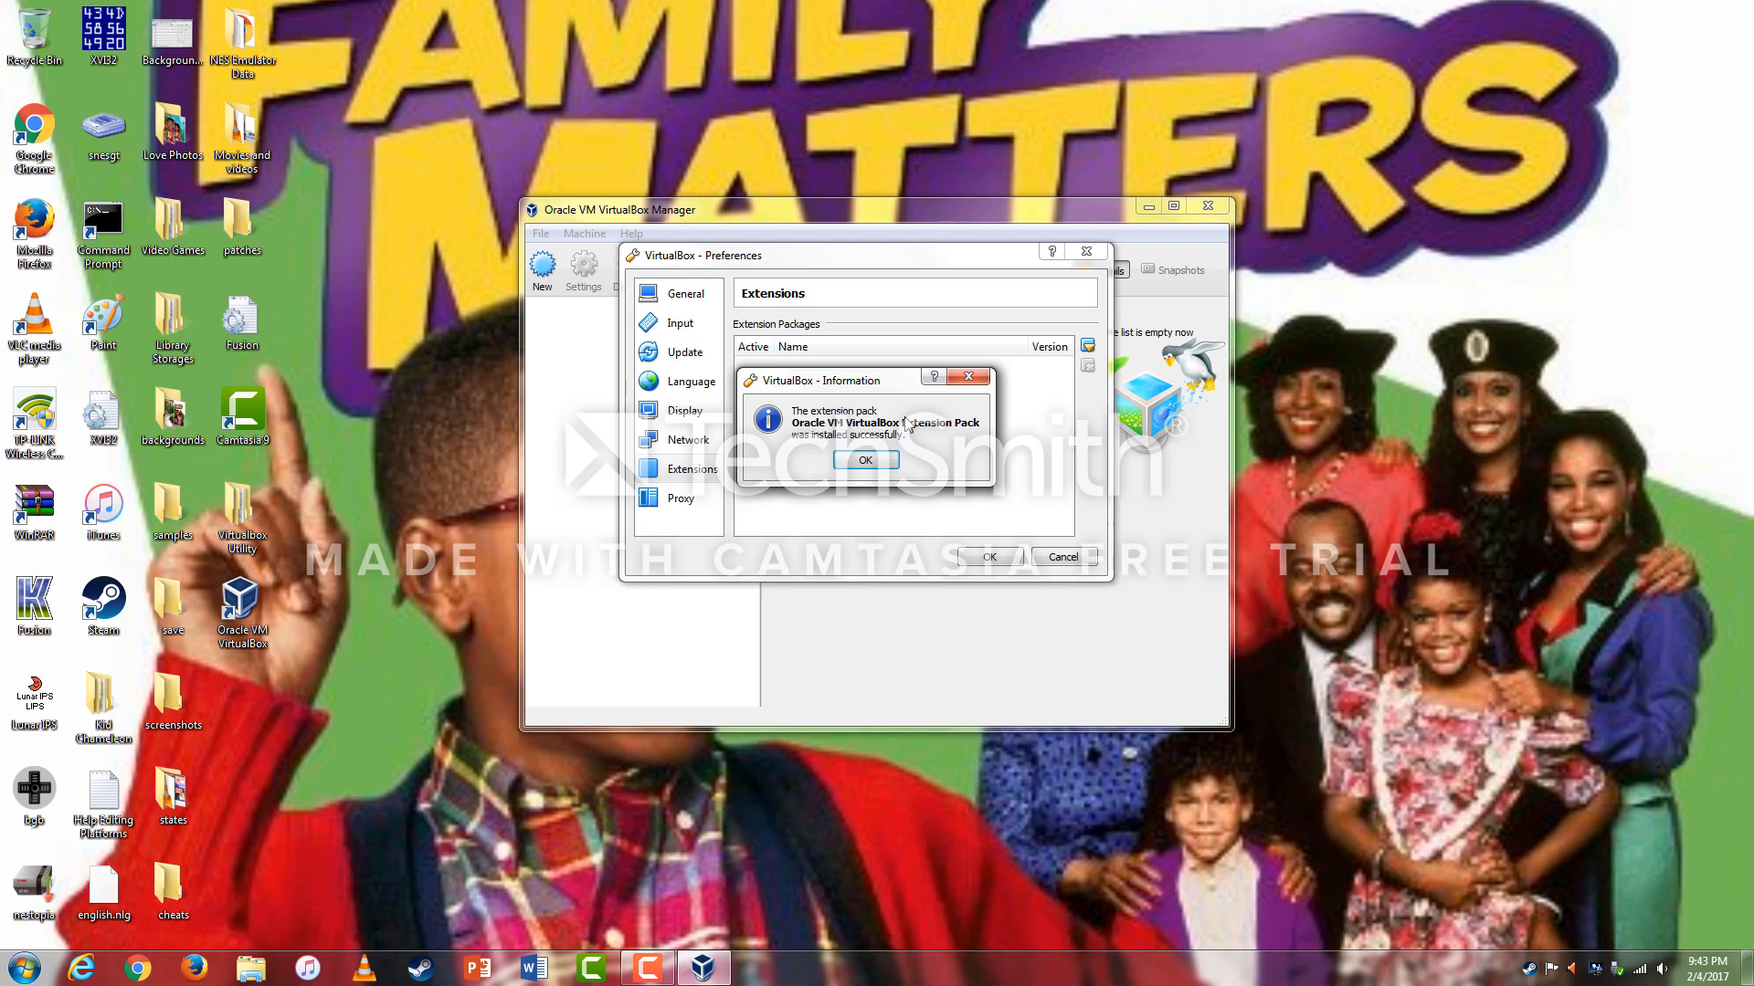
click(882, 469)
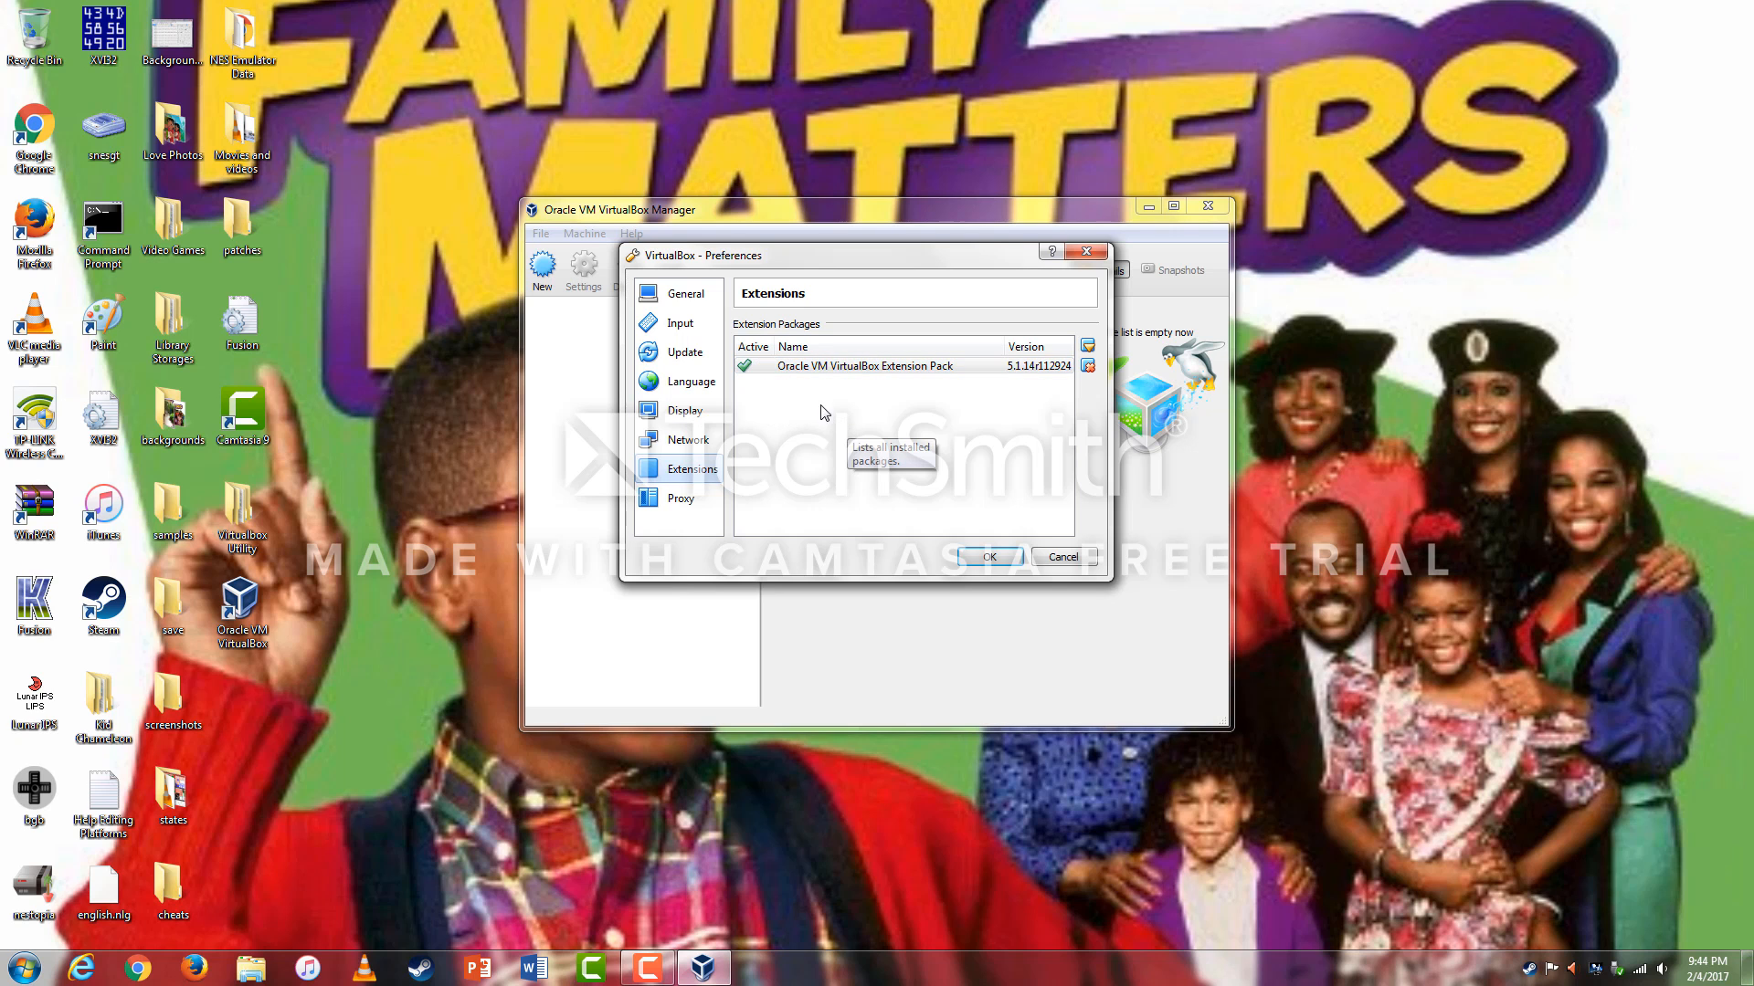
click(988, 559)
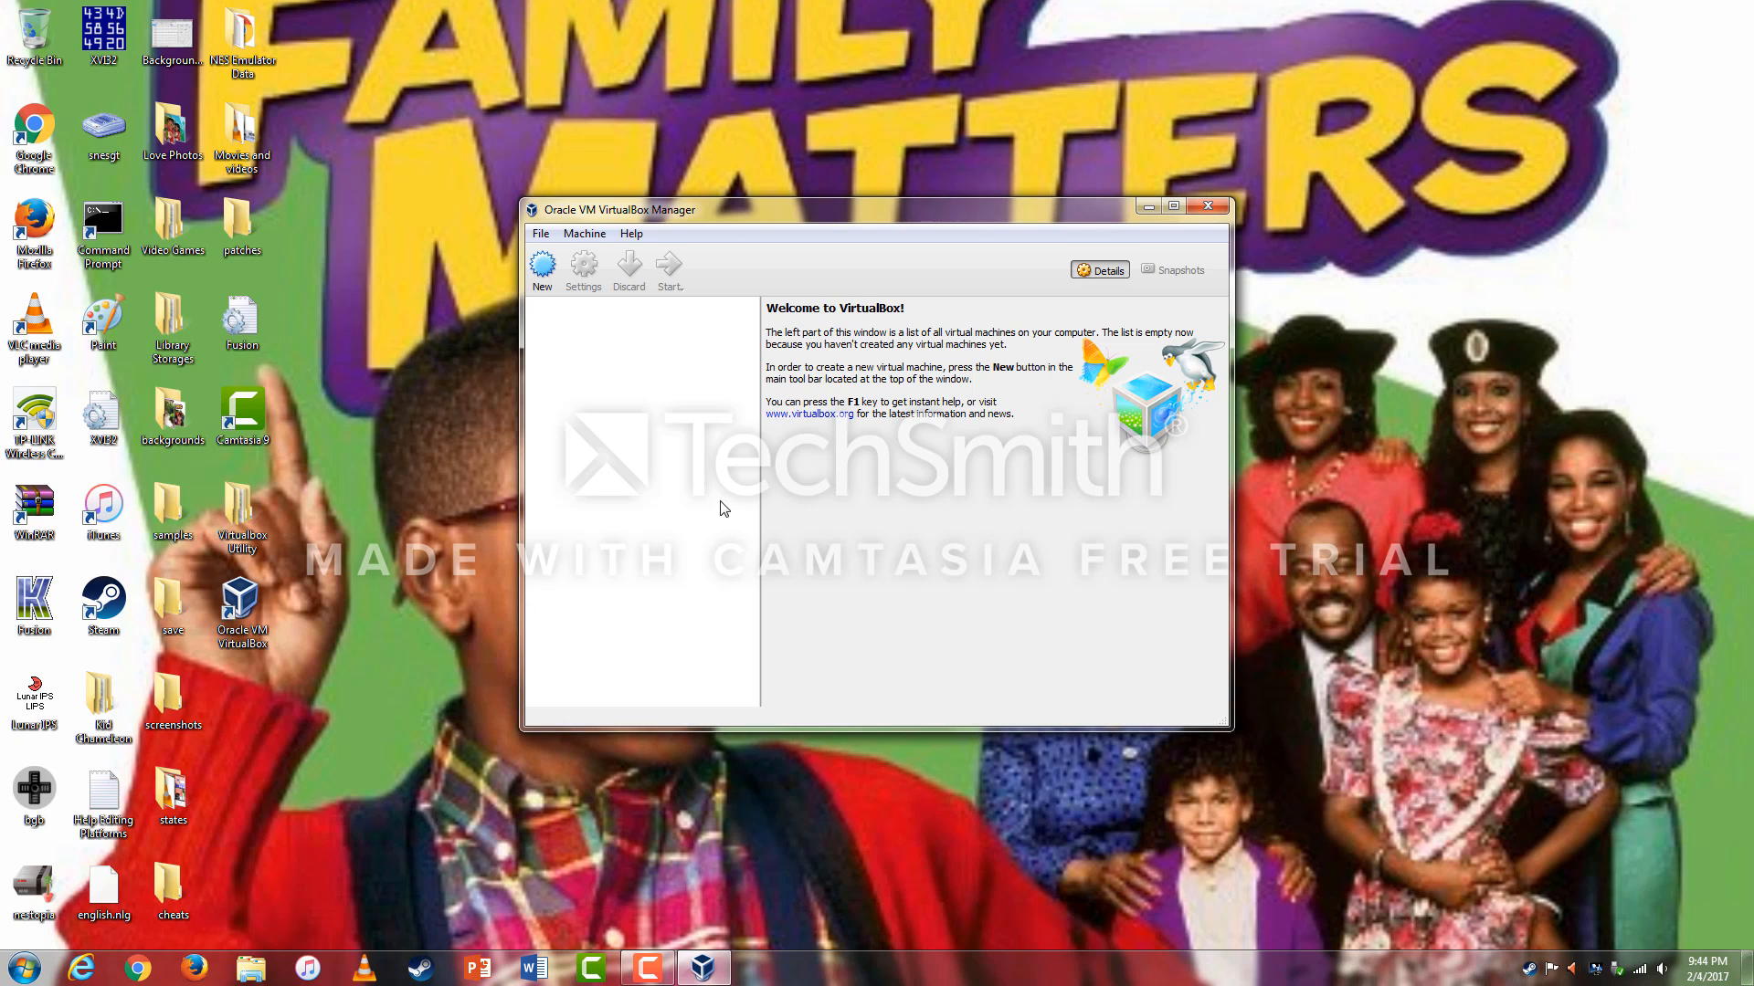
Name the new machine 'Windows 7' with type Microsoft Windows, version Windows 7 (32-bit).
click(542, 285)
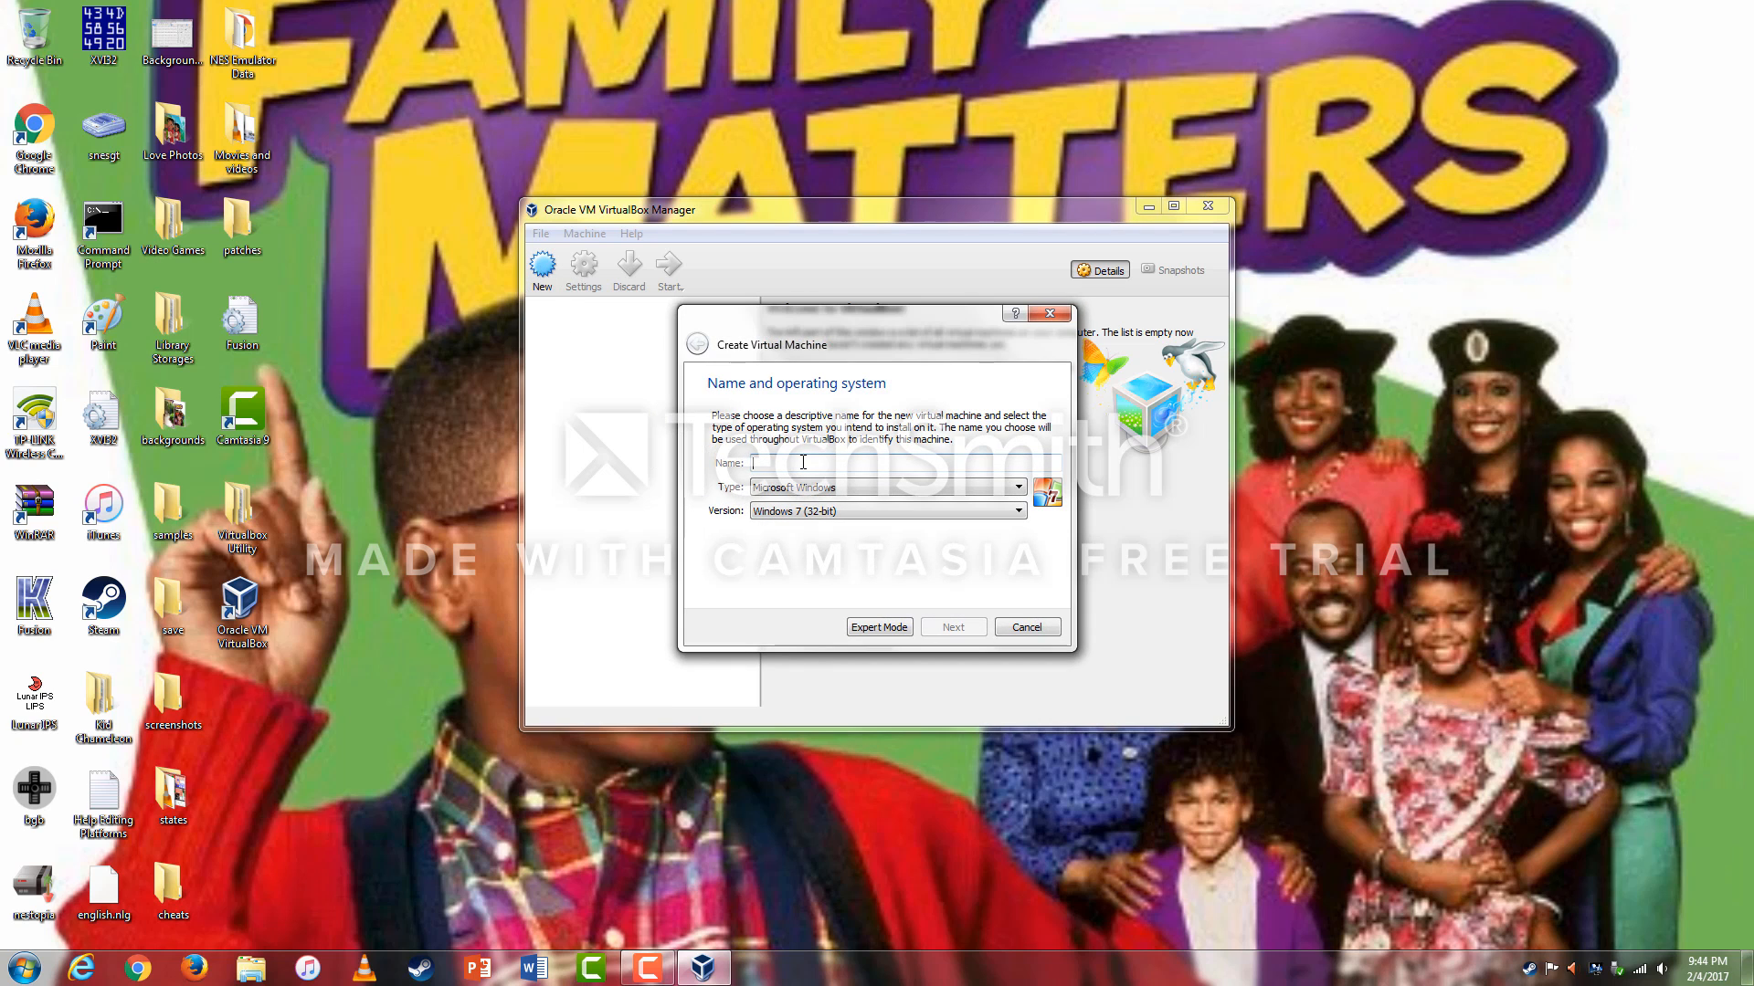
text(W)
text(indows Hom)
text(e)
key(BackSpace)
key(BackSpace)
click(953, 628)
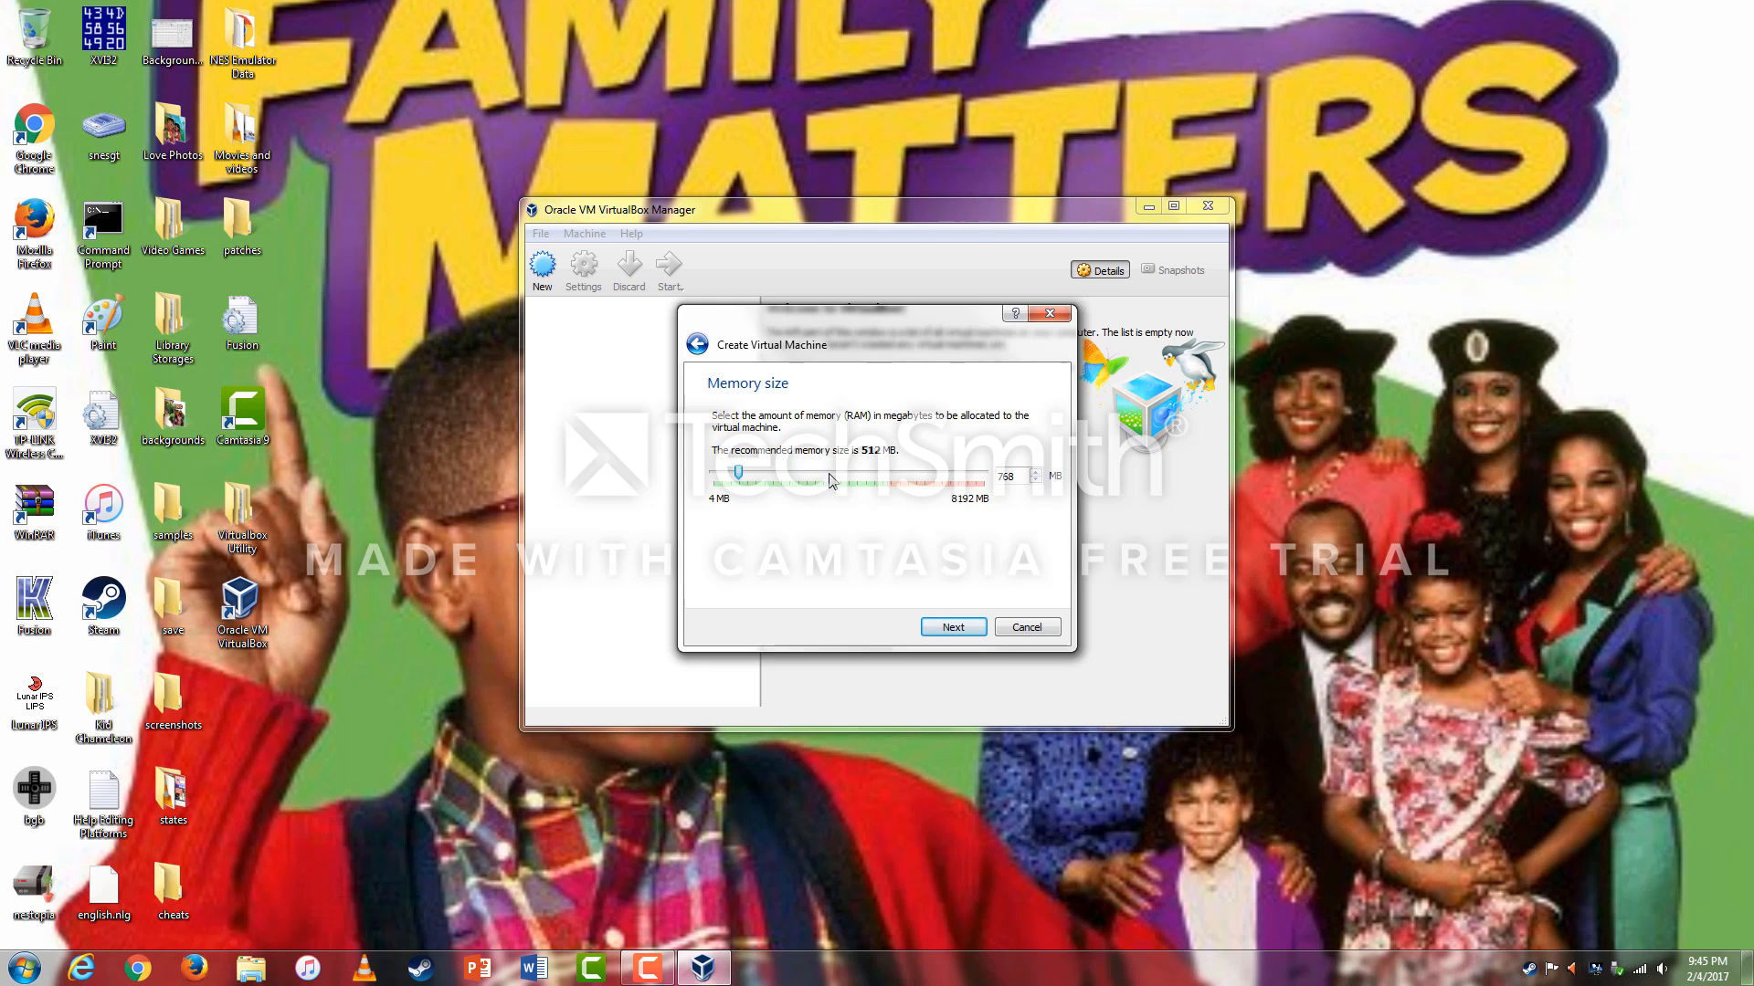
Raise the memory well above the 512 MB recommendation and choose to create a virtual hard disk now.
drag(732, 473, 855, 479)
click(972, 632)
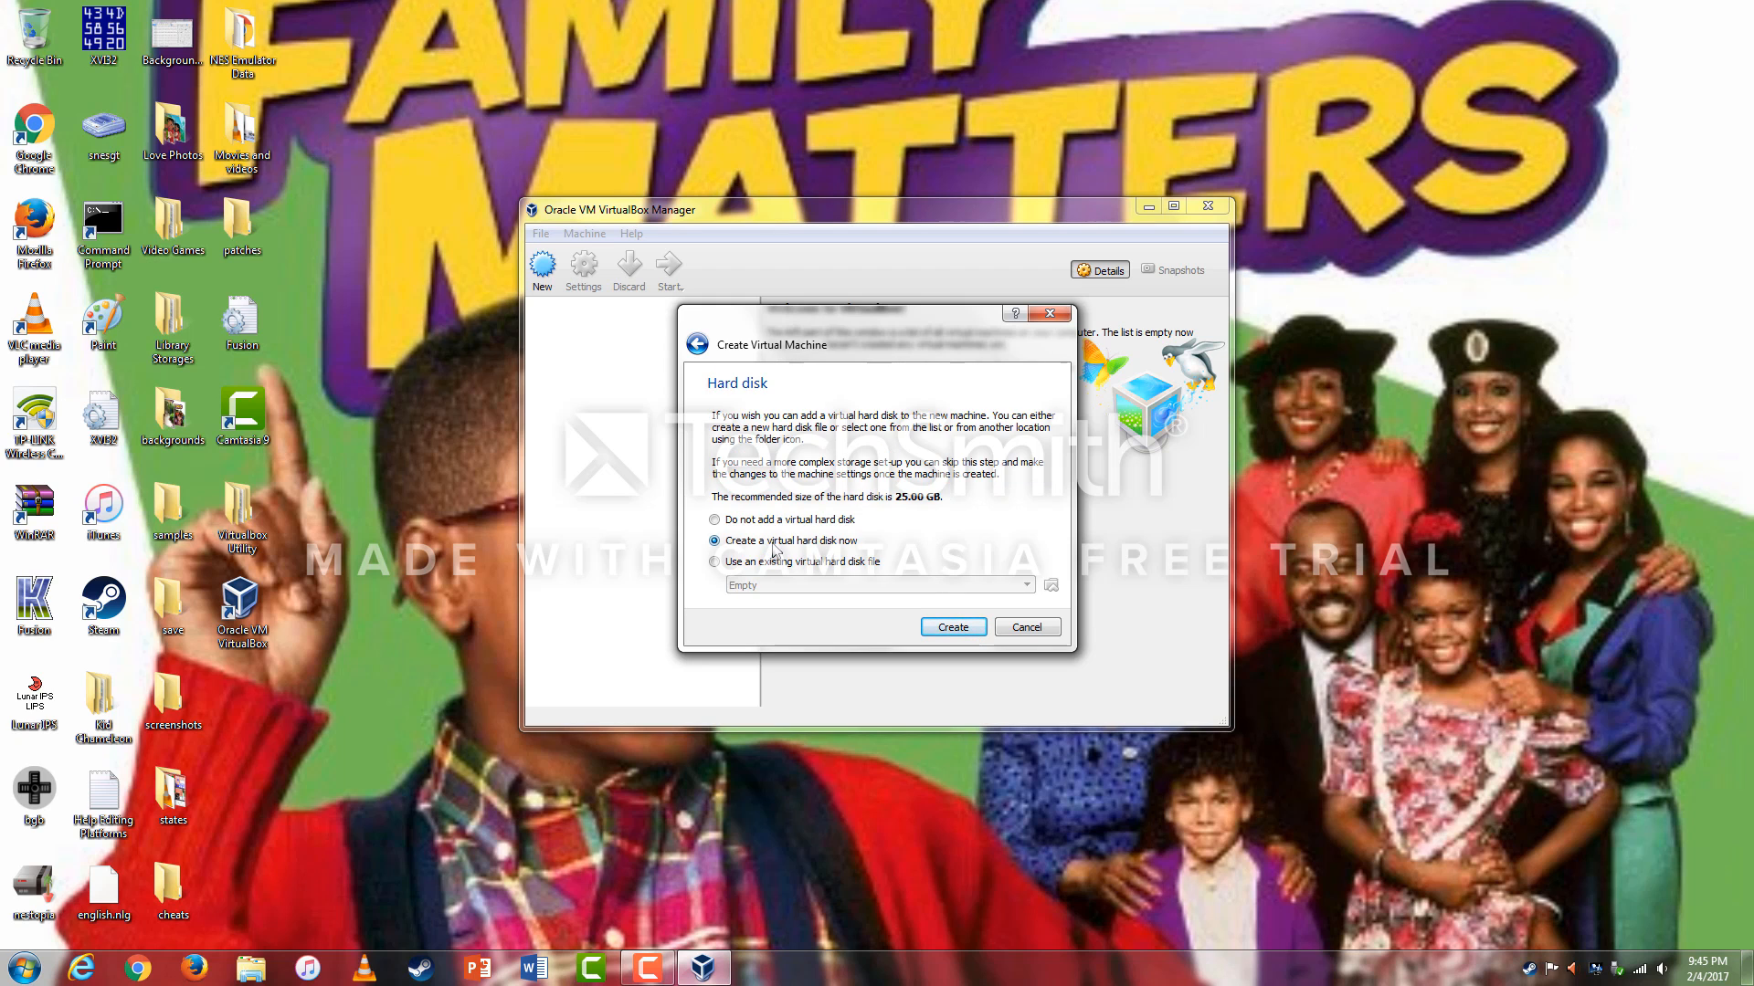
click(959, 628)
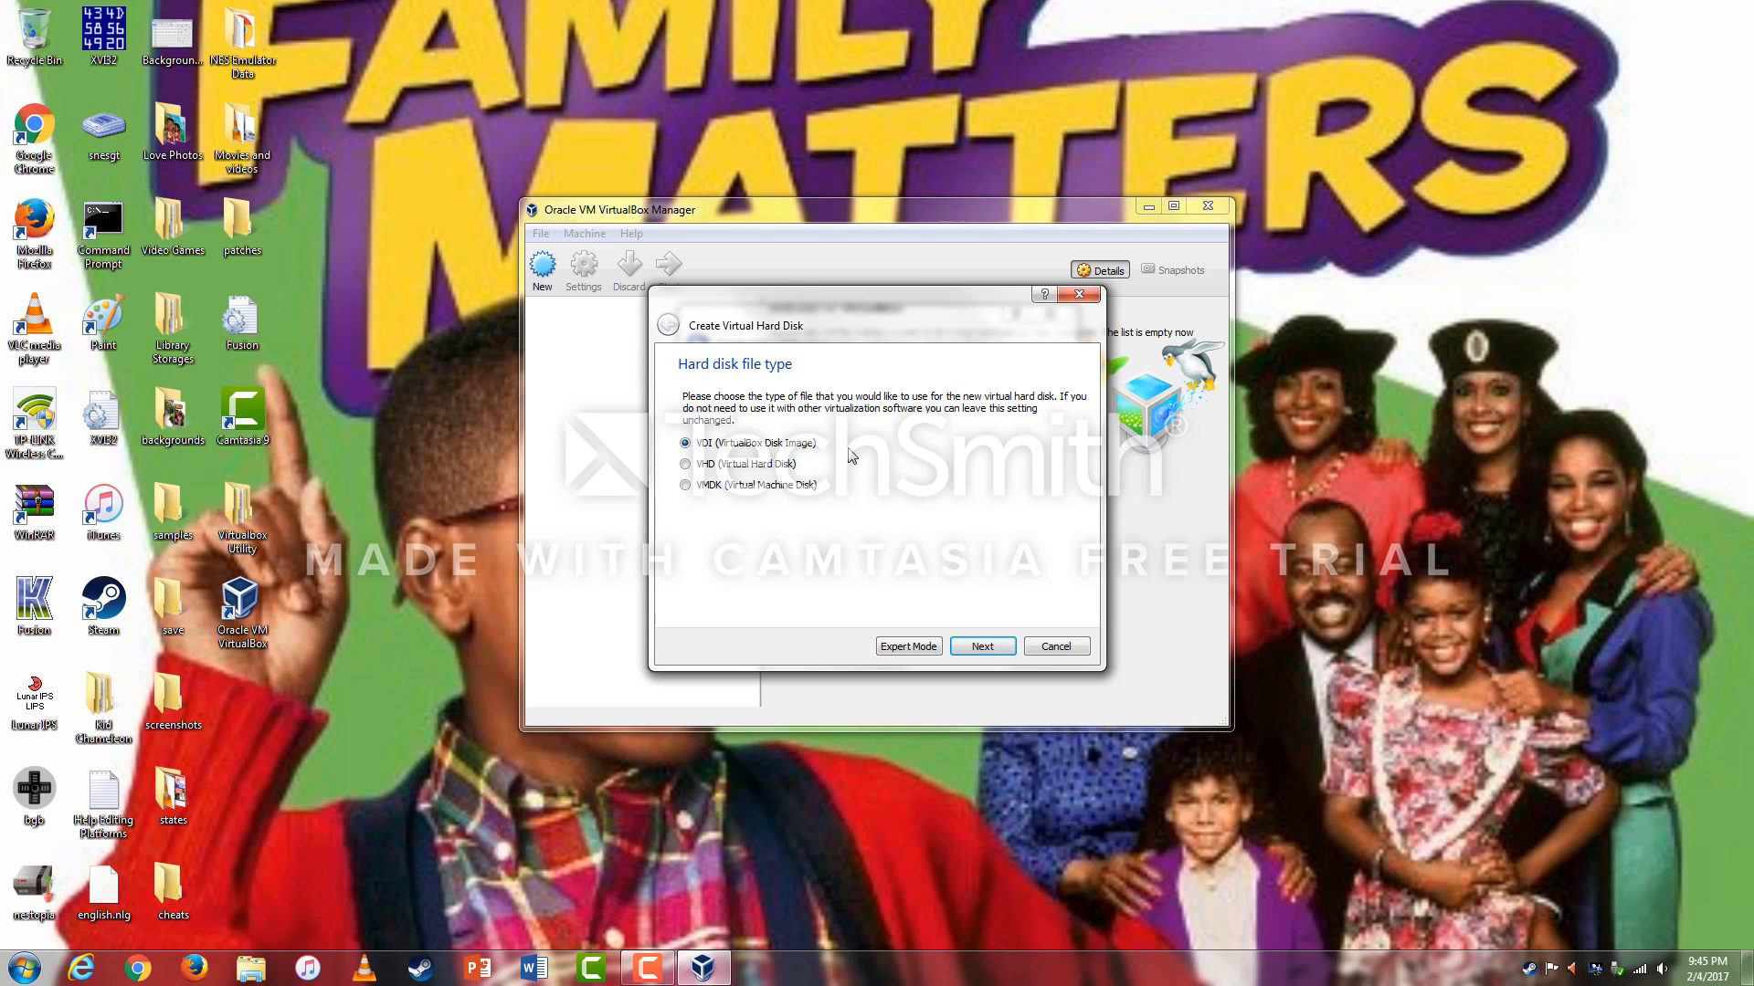
Create a dynamically allocated VDI disk sized 2.00 TB for the Windows 7 machine.
click(995, 647)
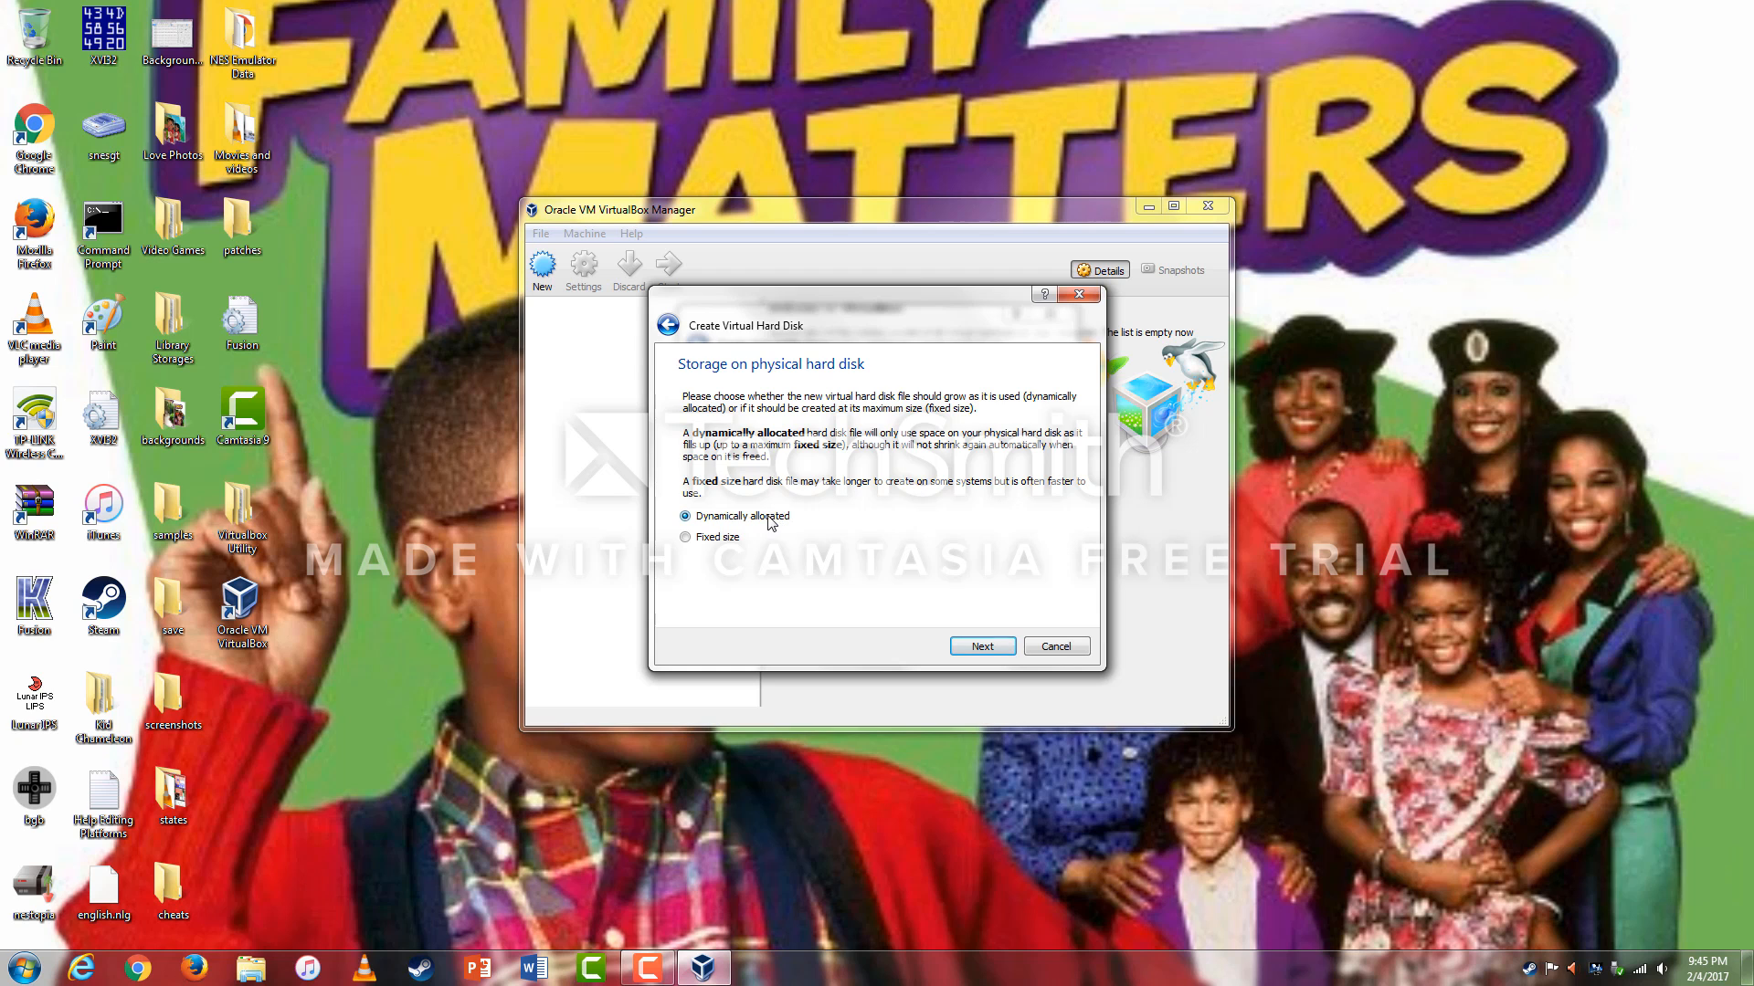
click(994, 649)
drag(895, 498, 1042, 517)
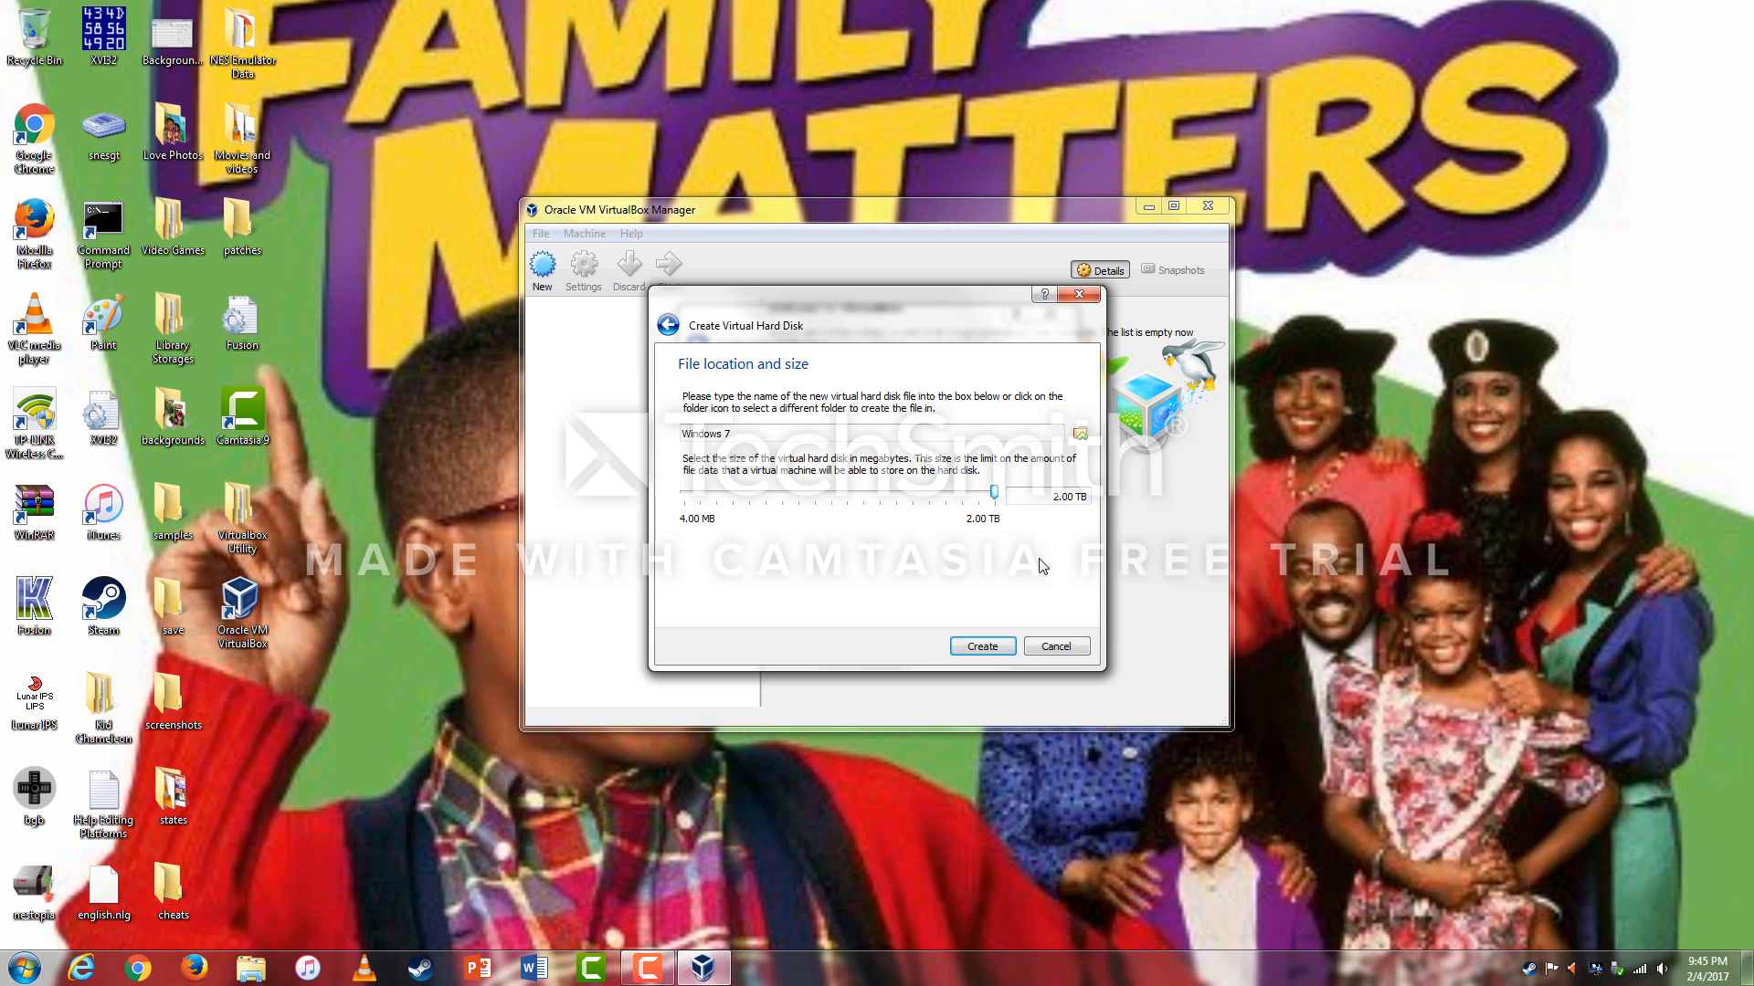
click(982, 647)
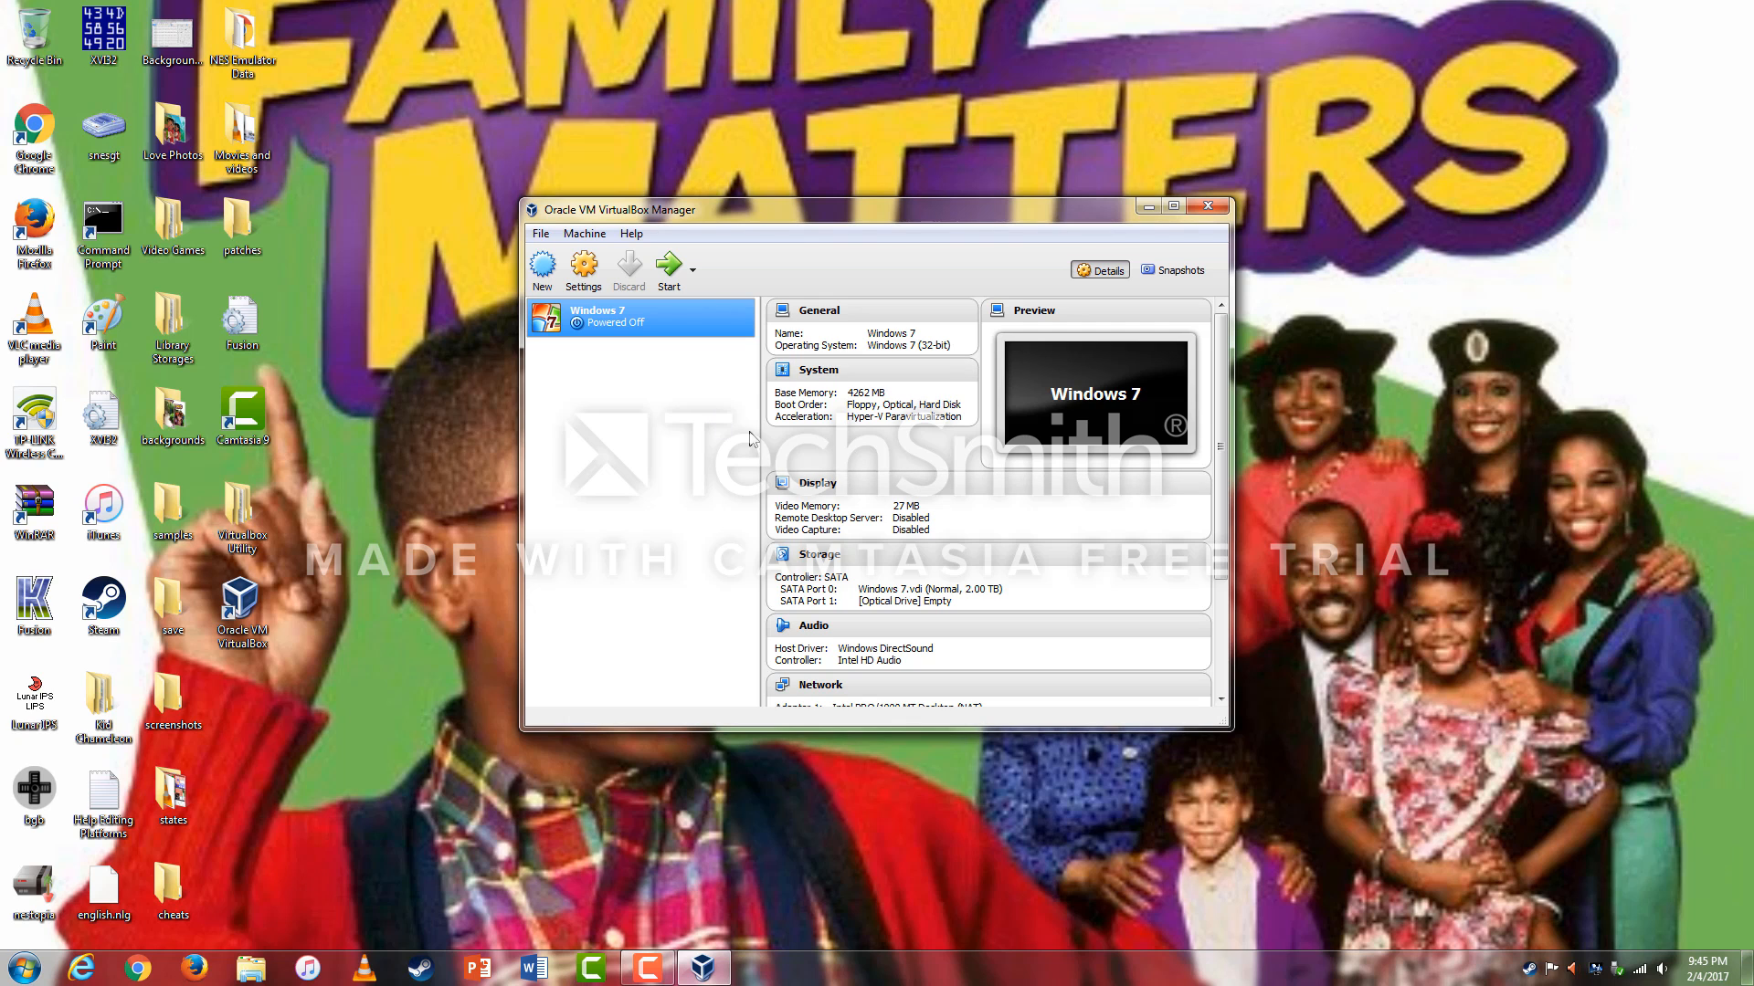
In the Windows 7 machine's System settings, disable Floppy and enable Network in the boot order.
click(586, 271)
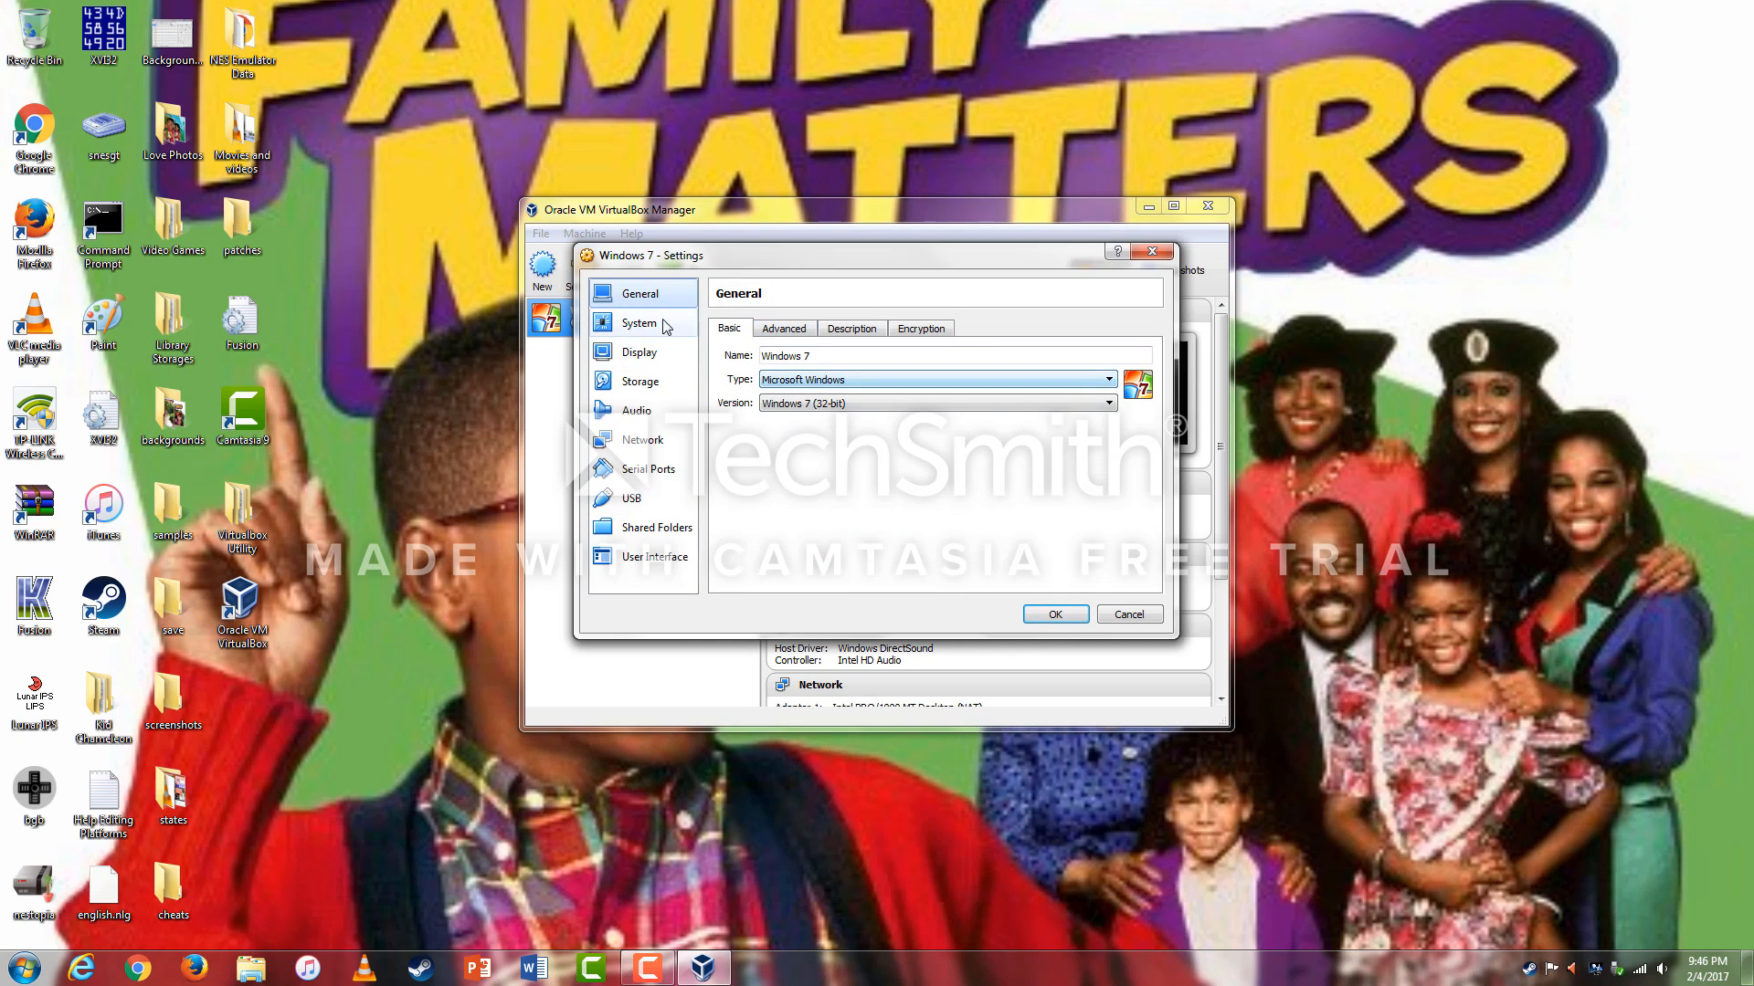
click(644, 329)
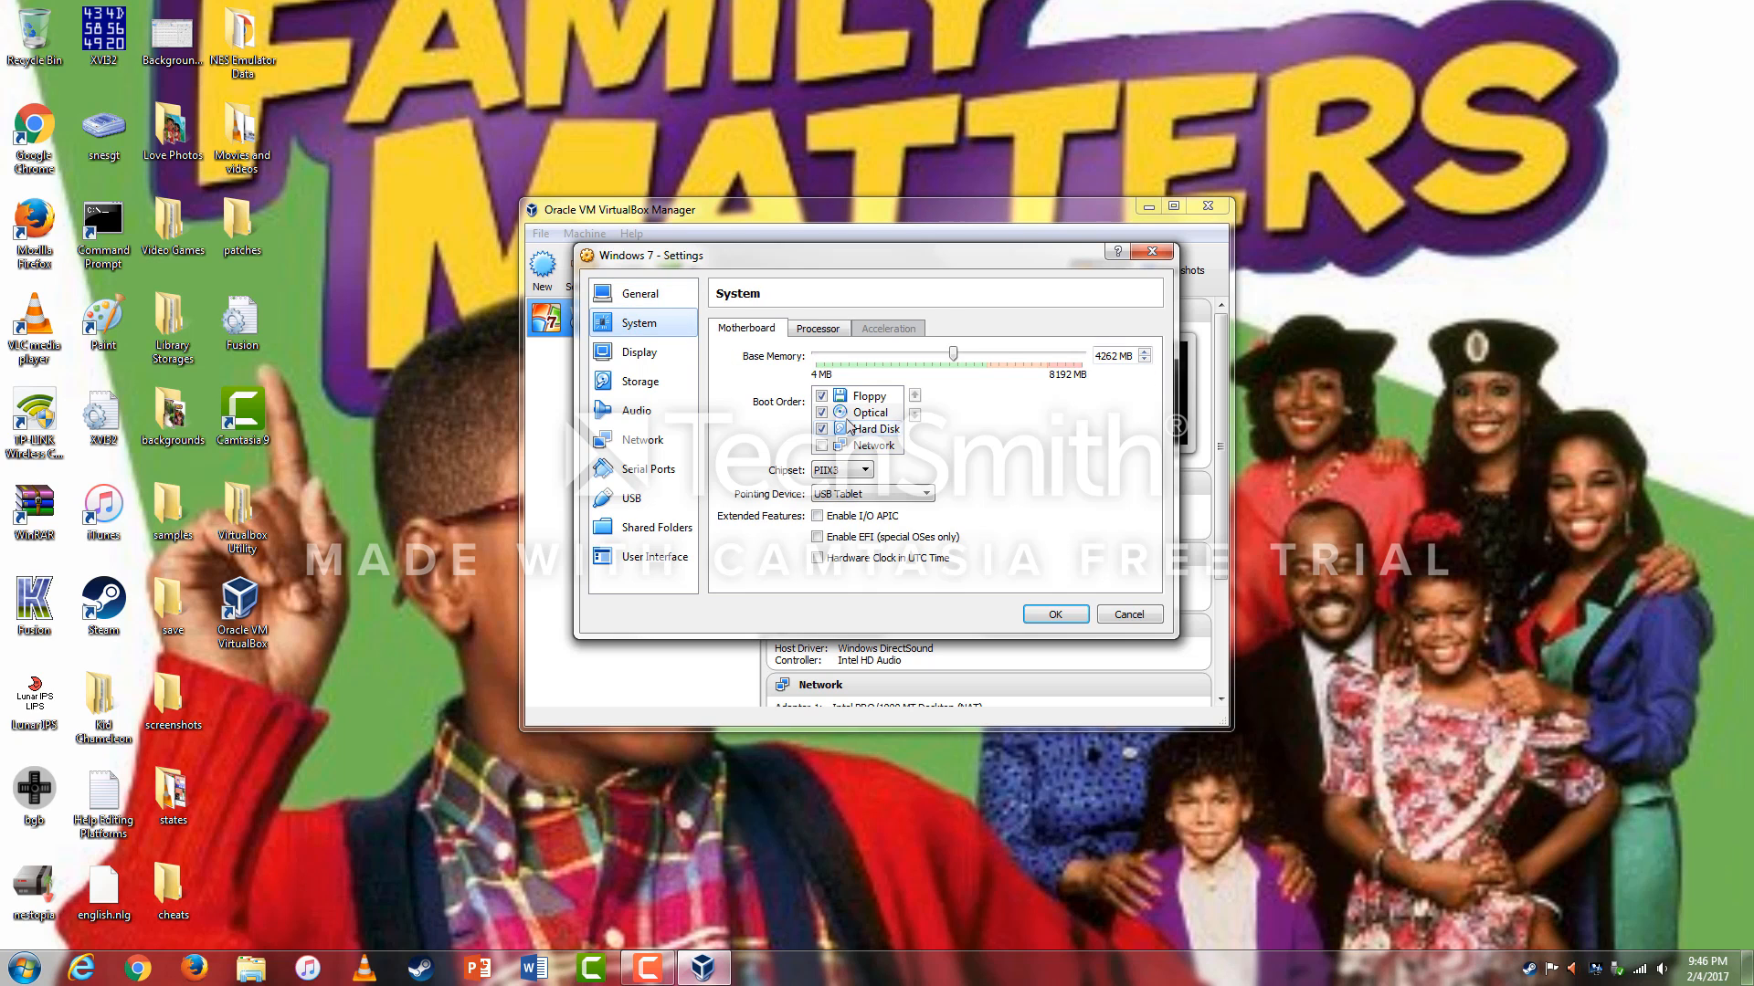
click(821, 396)
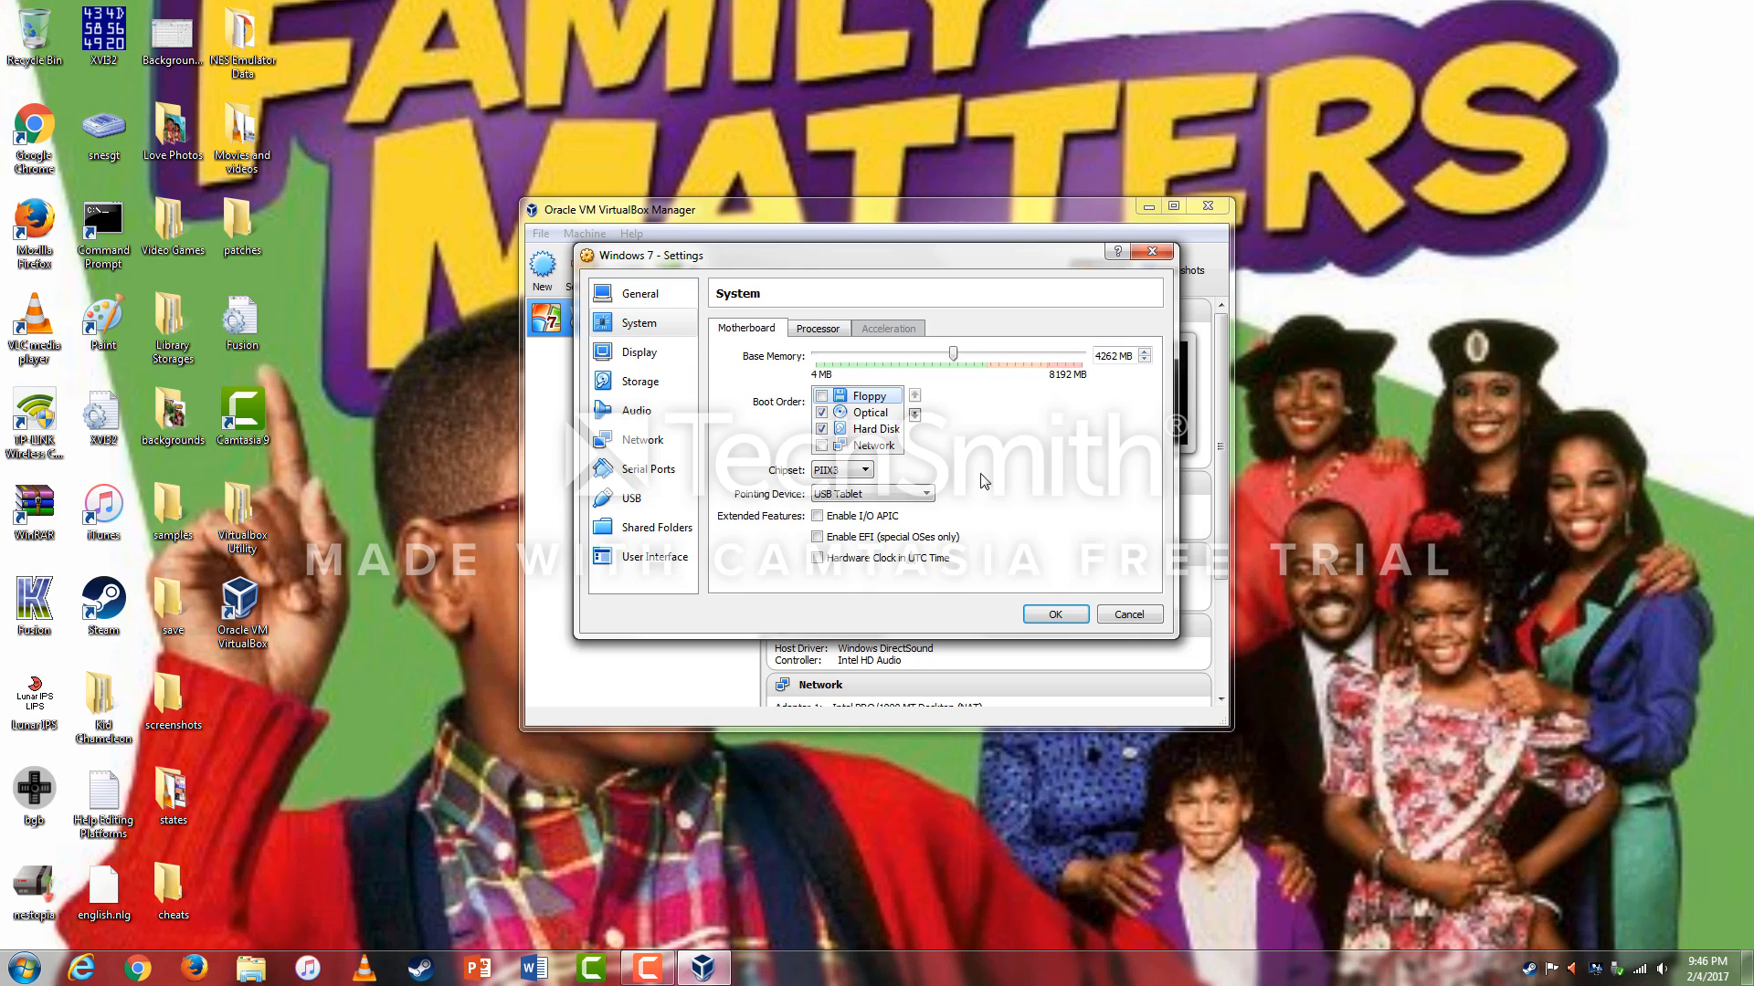
click(821, 445)
click(911, 417)
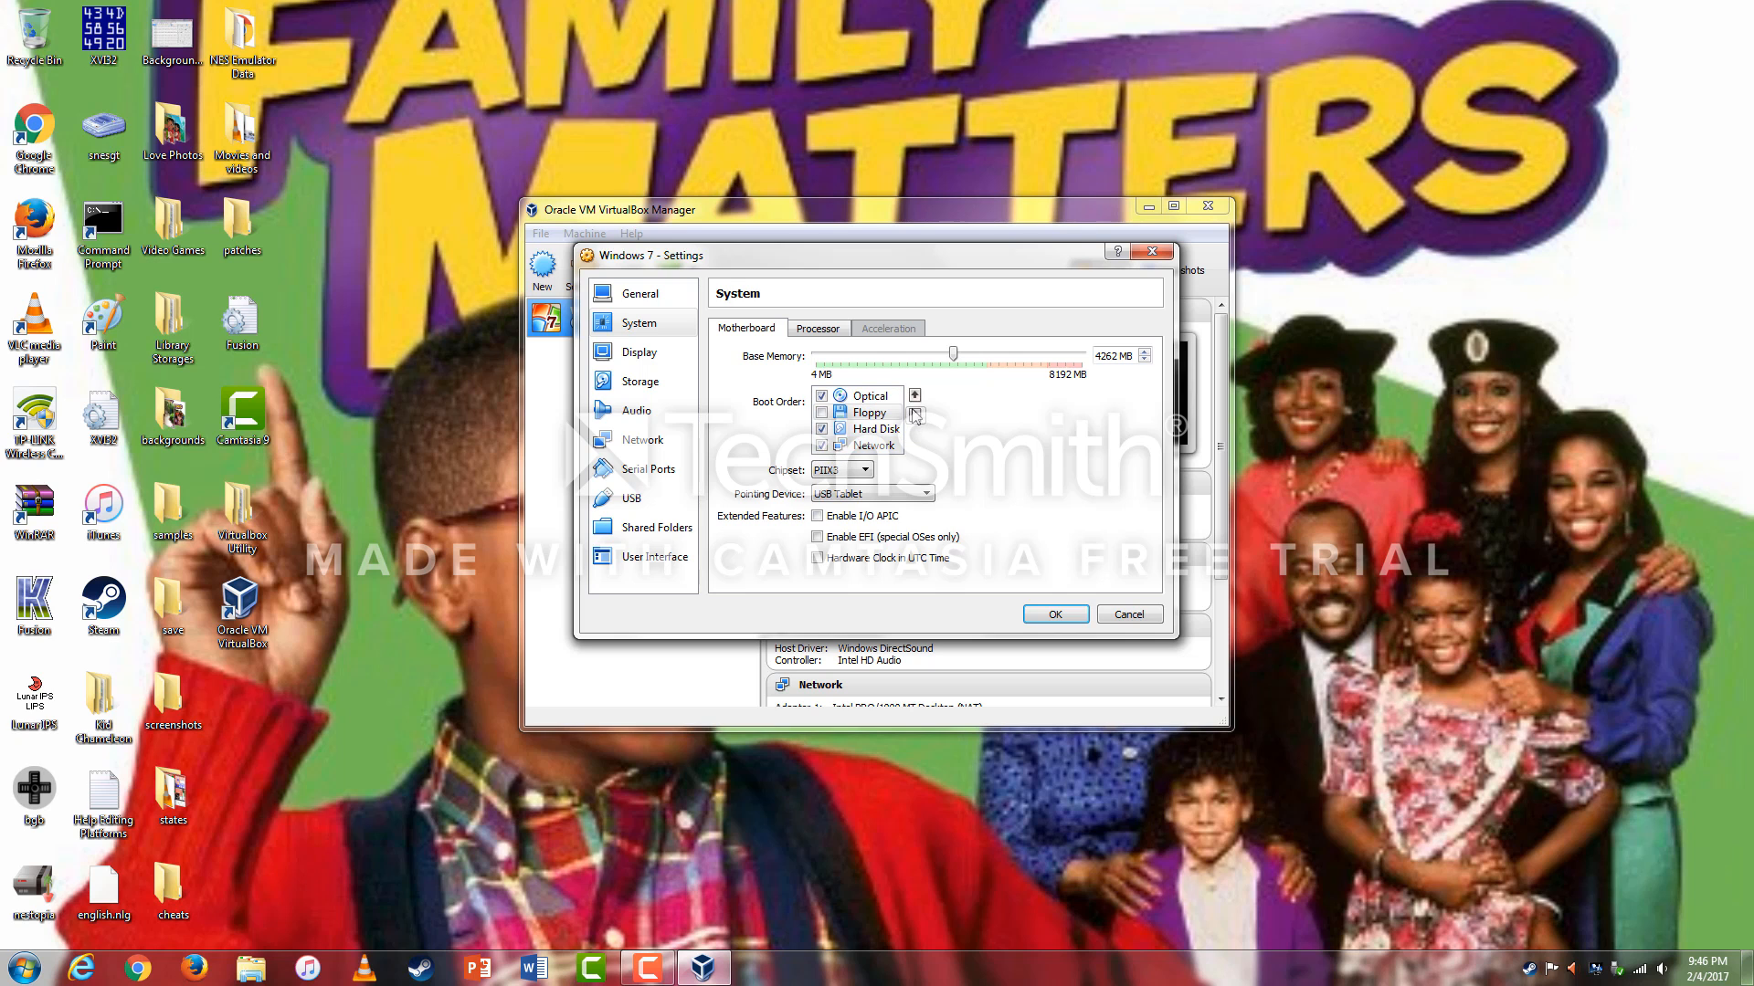
click(914, 395)
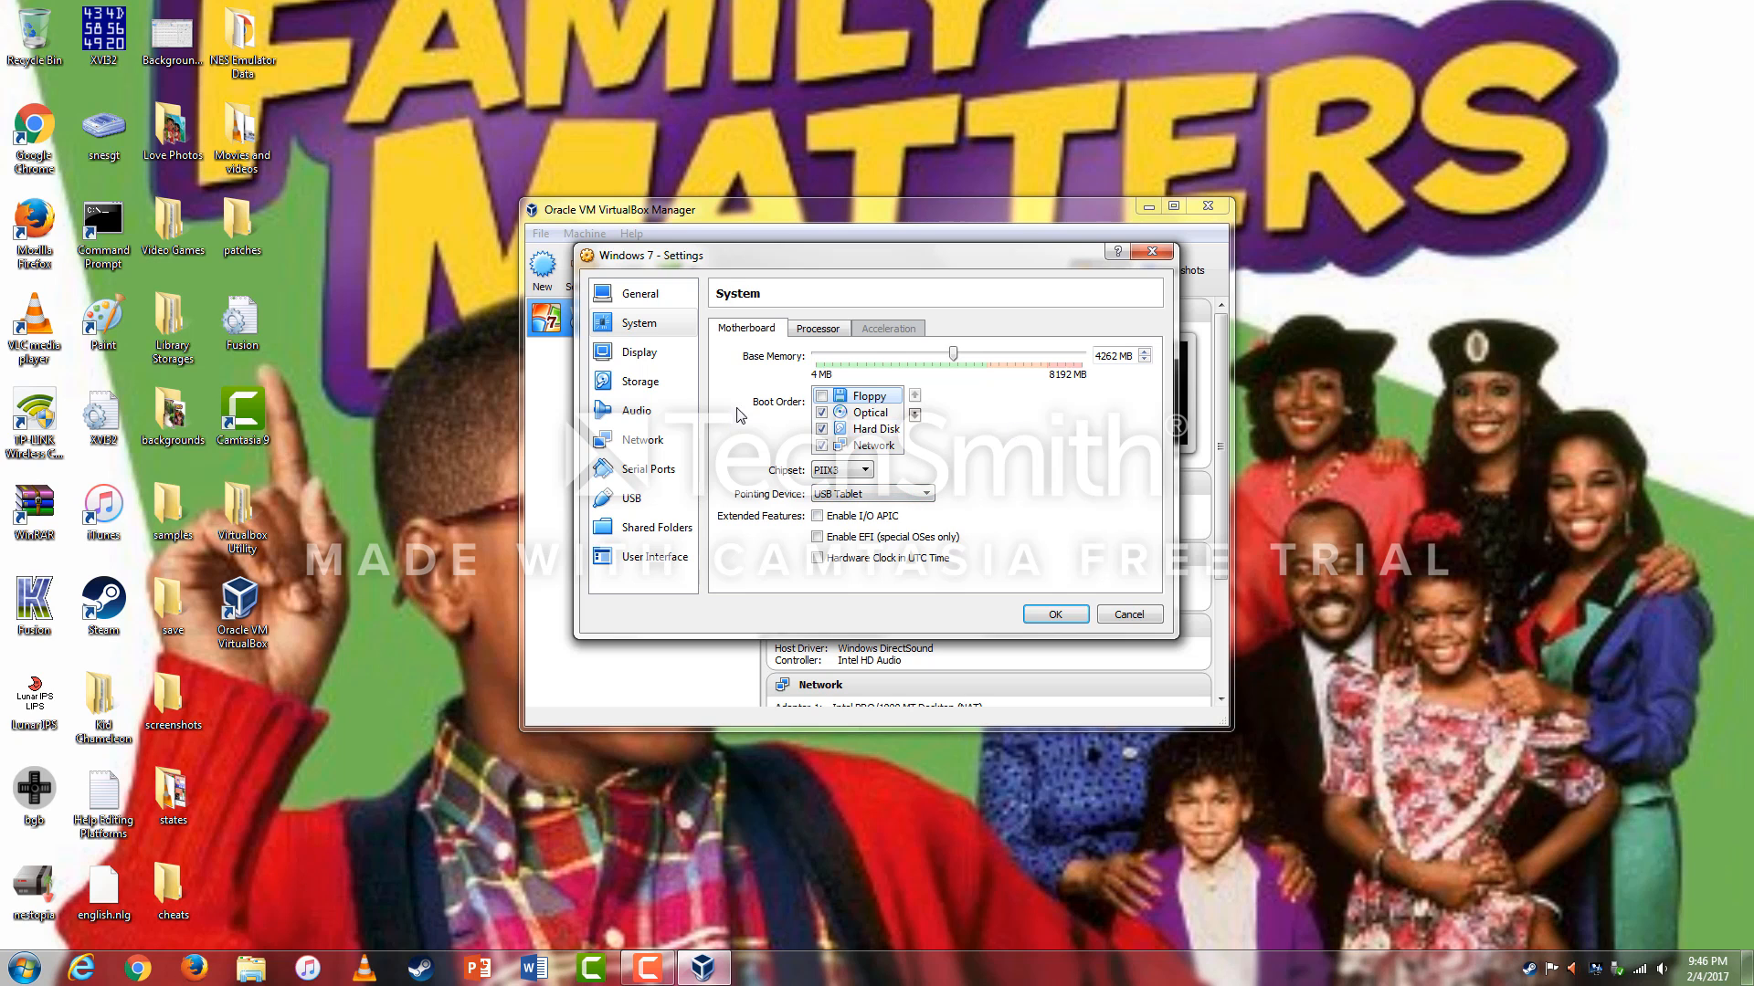
Check the Processor settings, leaving PAE/NX disabled.
click(822, 328)
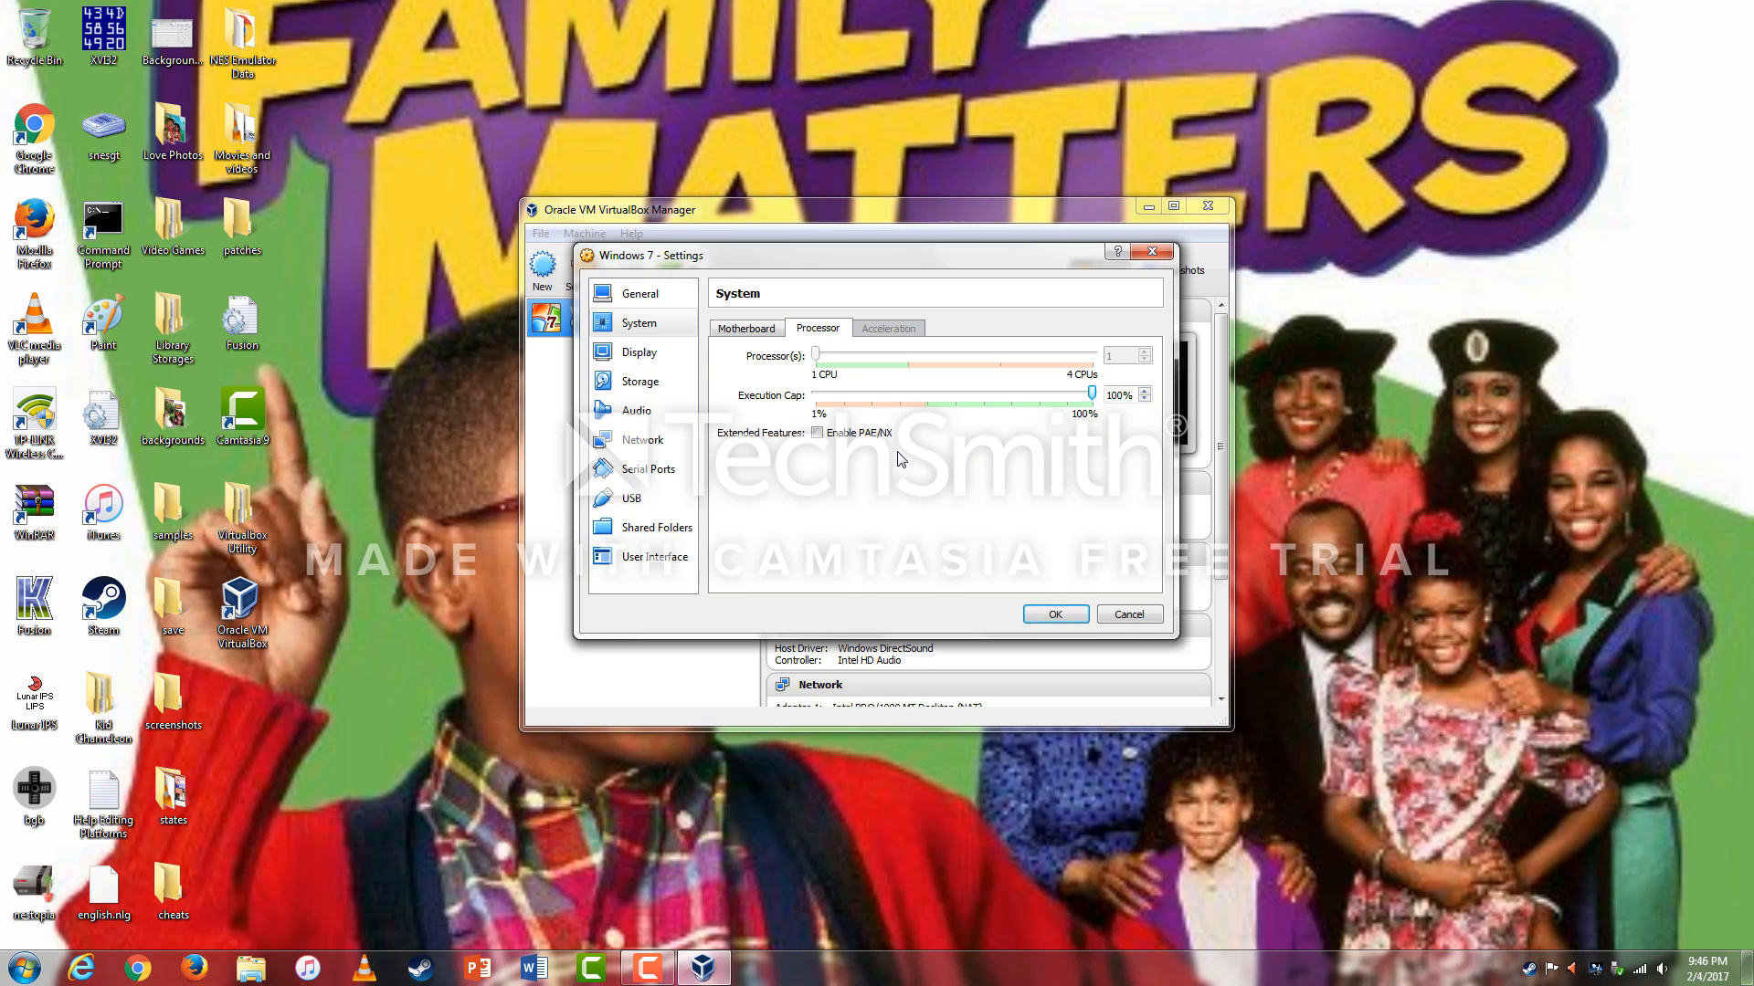
click(833, 435)
click(839, 435)
scroll(1096, 402, down, 2)
scroll(1099, 406, up, 2)
Set video memory to 128 MB and enable 3D acceleration on the Display page.
click(653, 356)
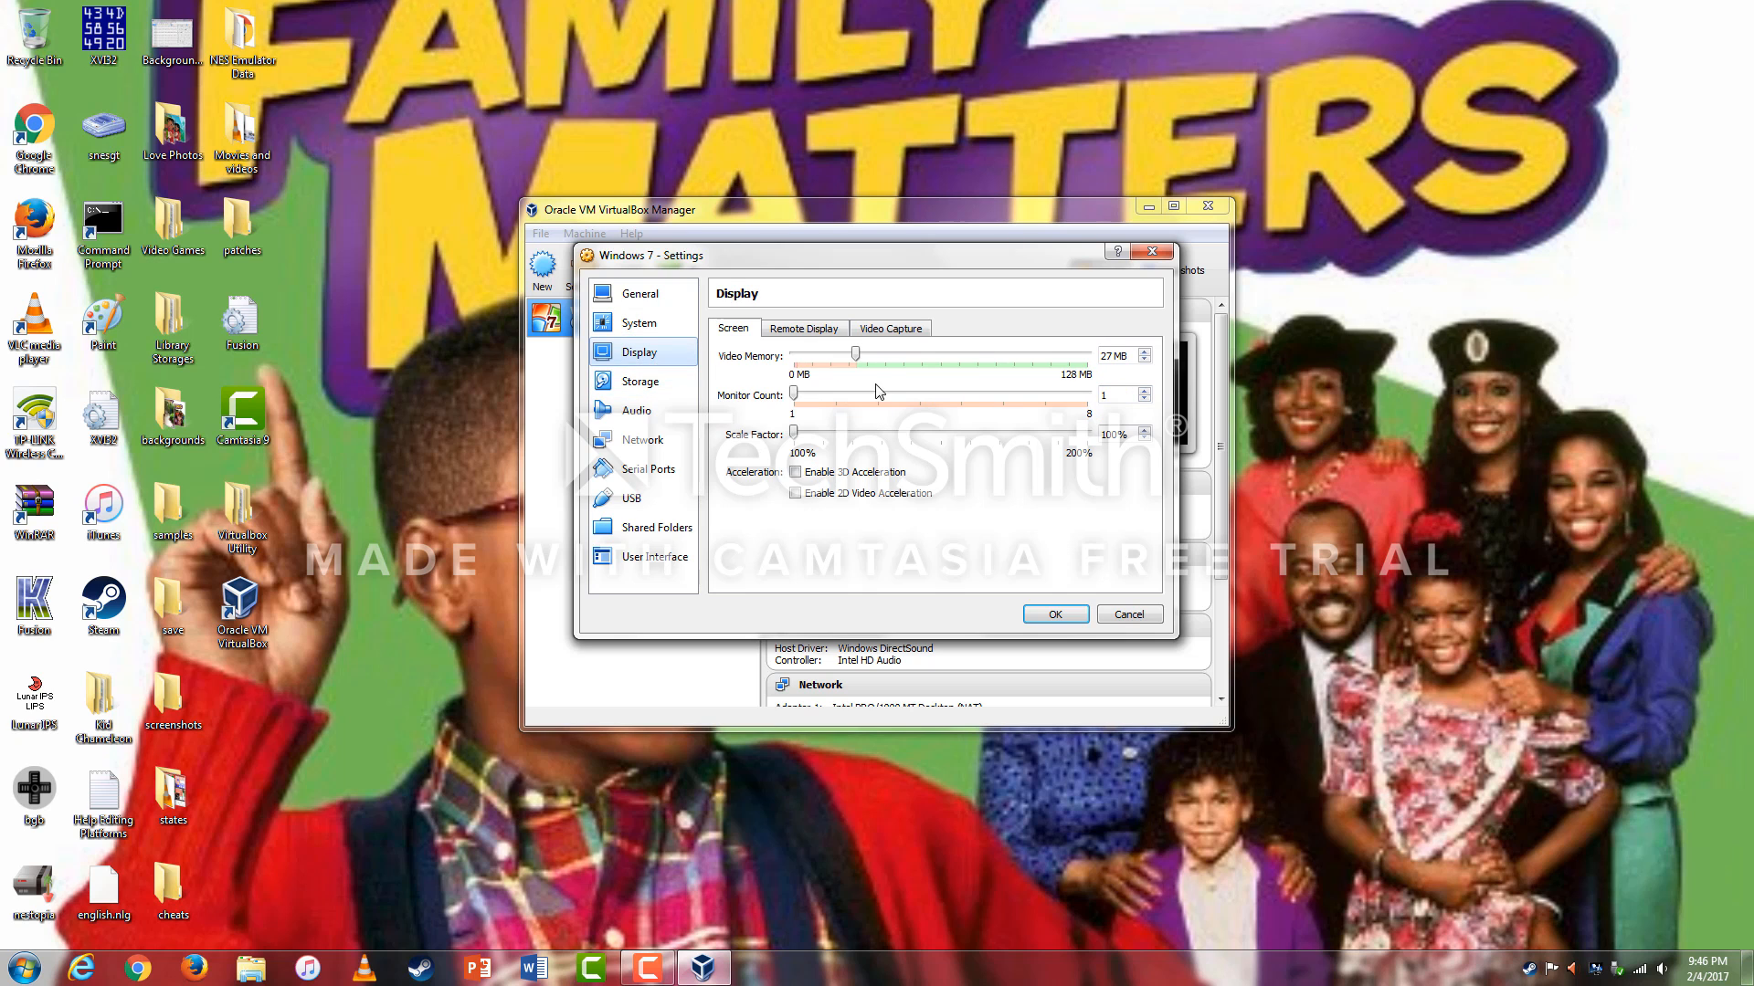
drag(857, 354, 1089, 358)
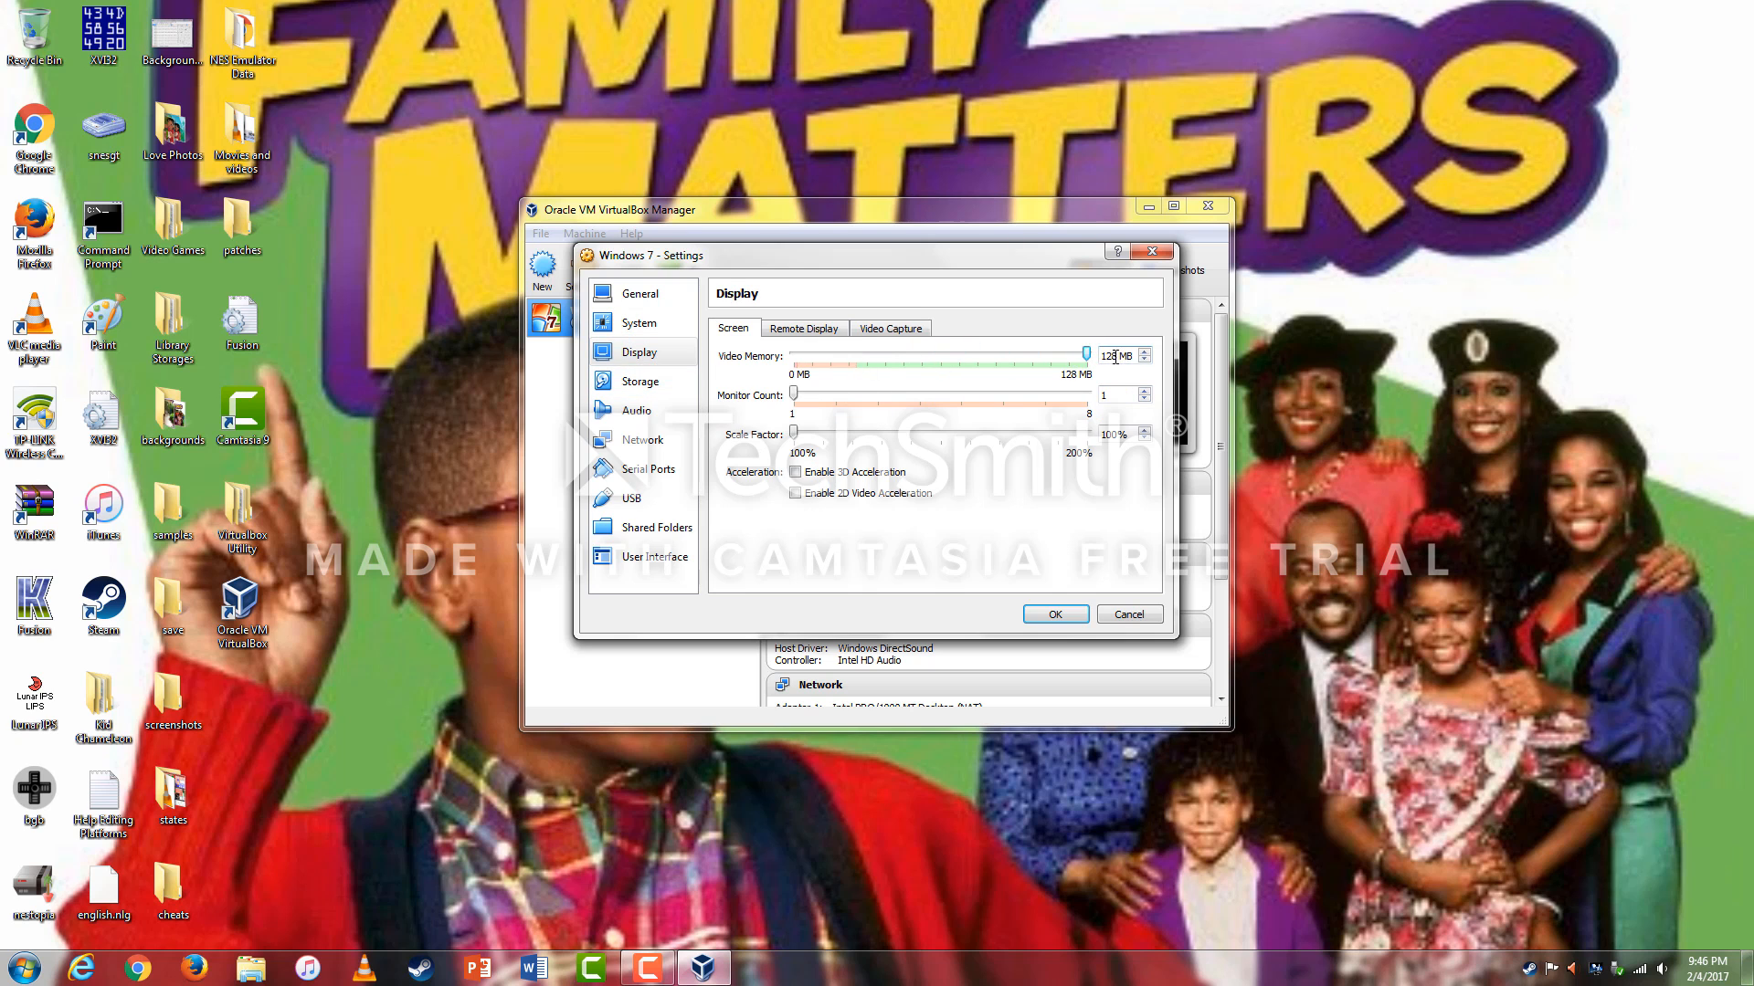
click(861, 473)
Load the Windows 7 32-bit Home Premium ISO from Desktop\Virtualbox Utility\ISOs into the empty optical drive.
click(644, 388)
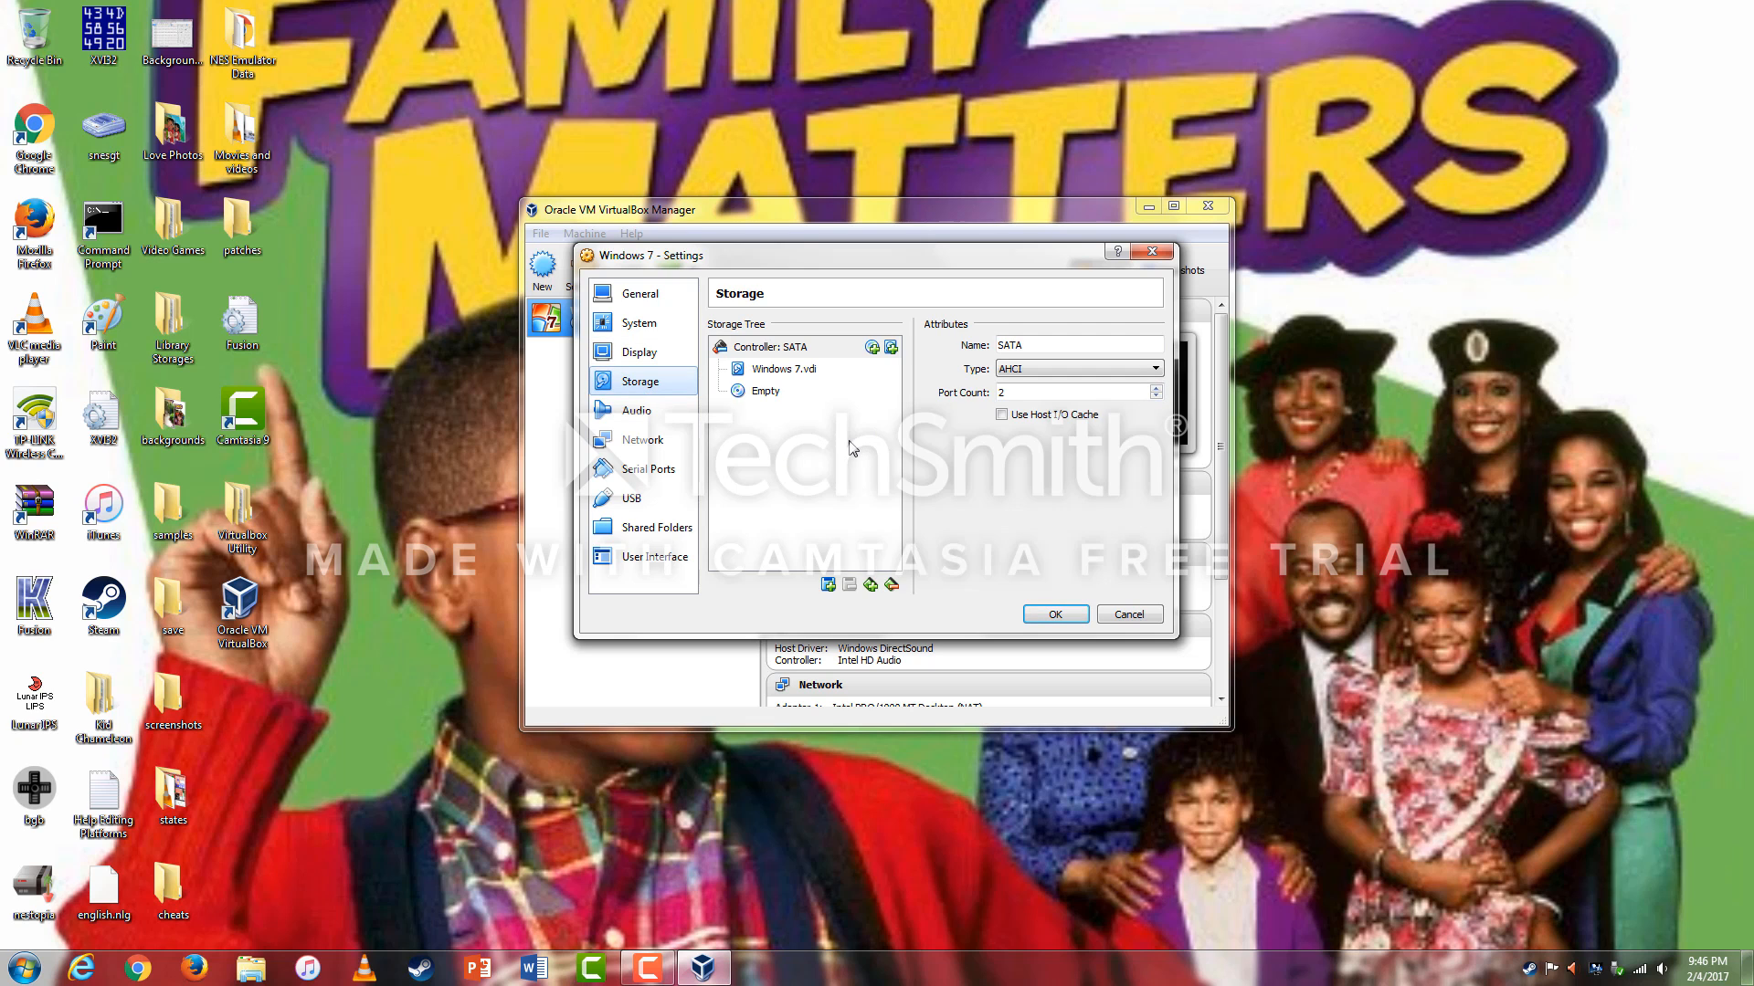
click(762, 394)
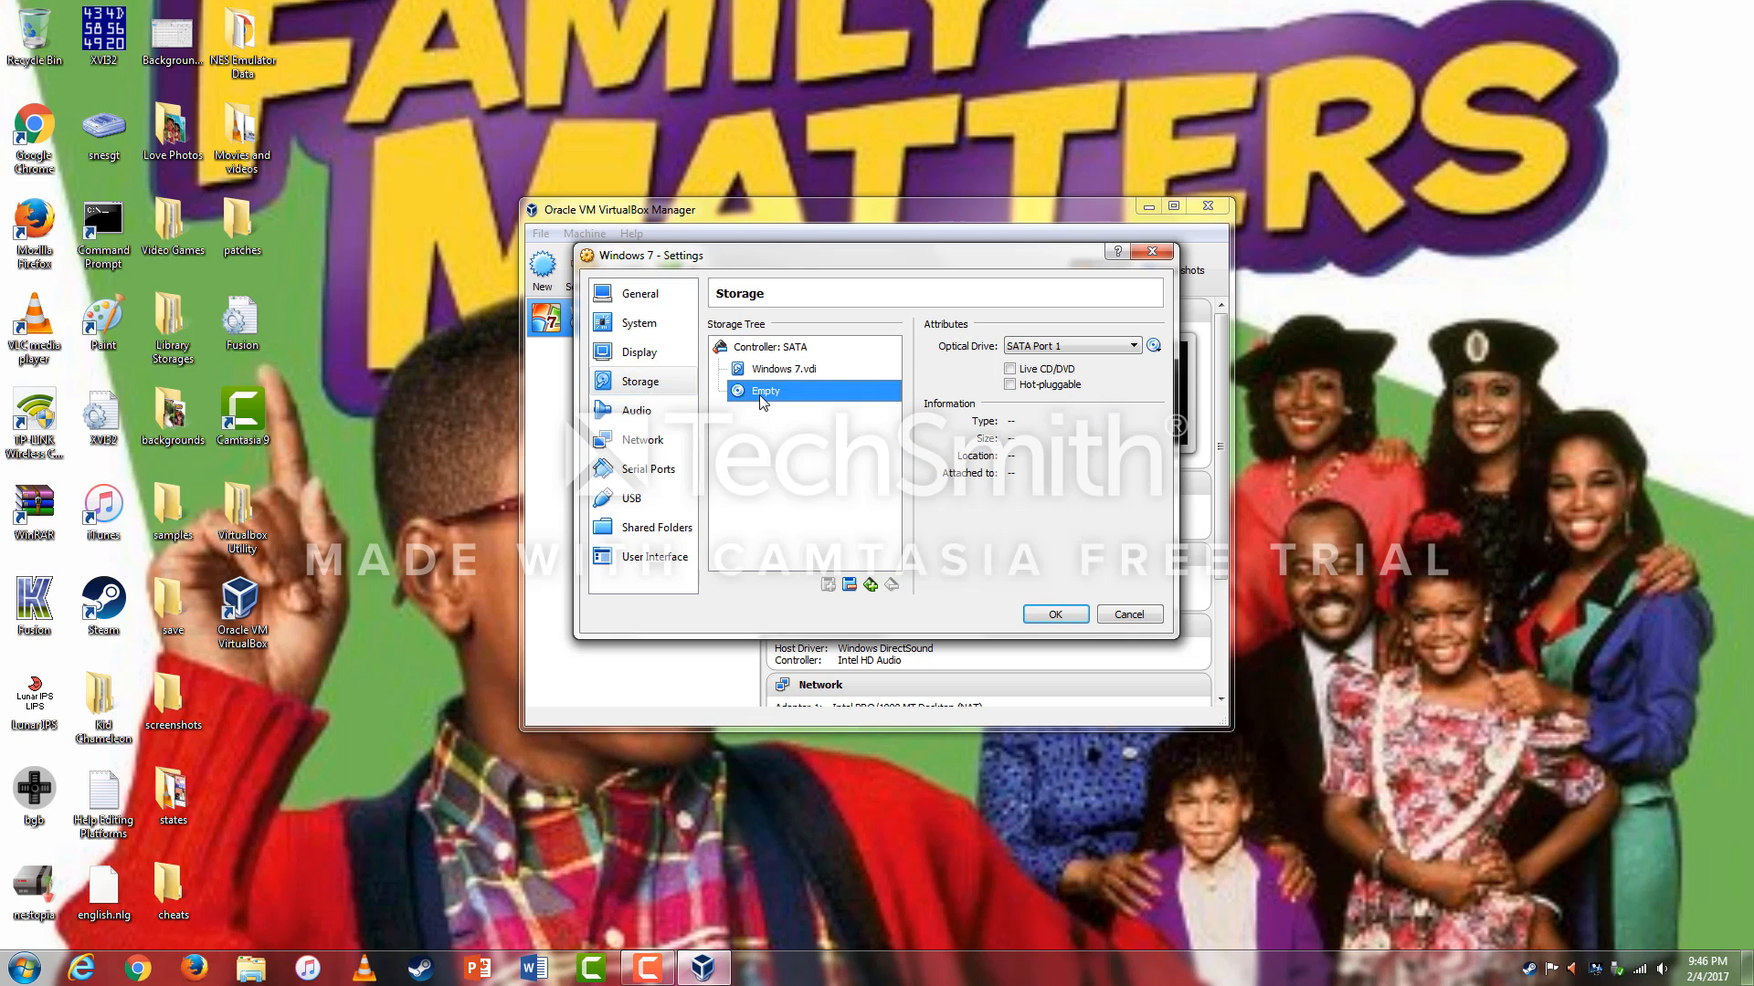
click(1154, 347)
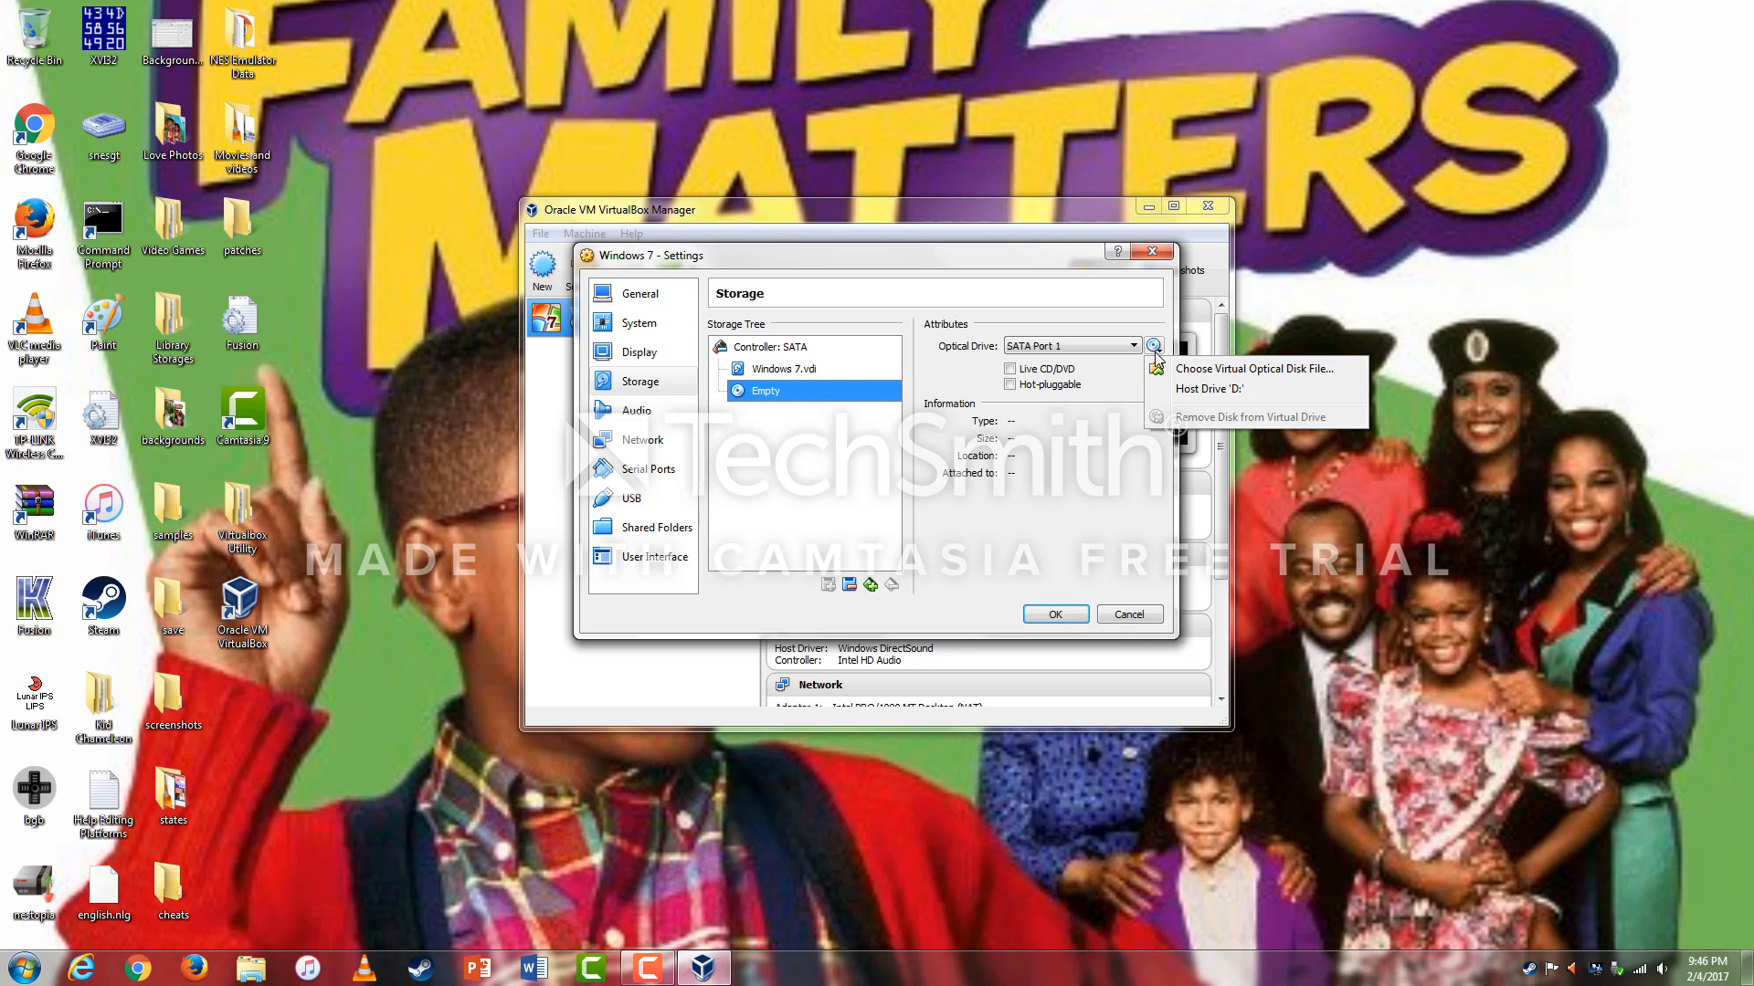
click(1165, 371)
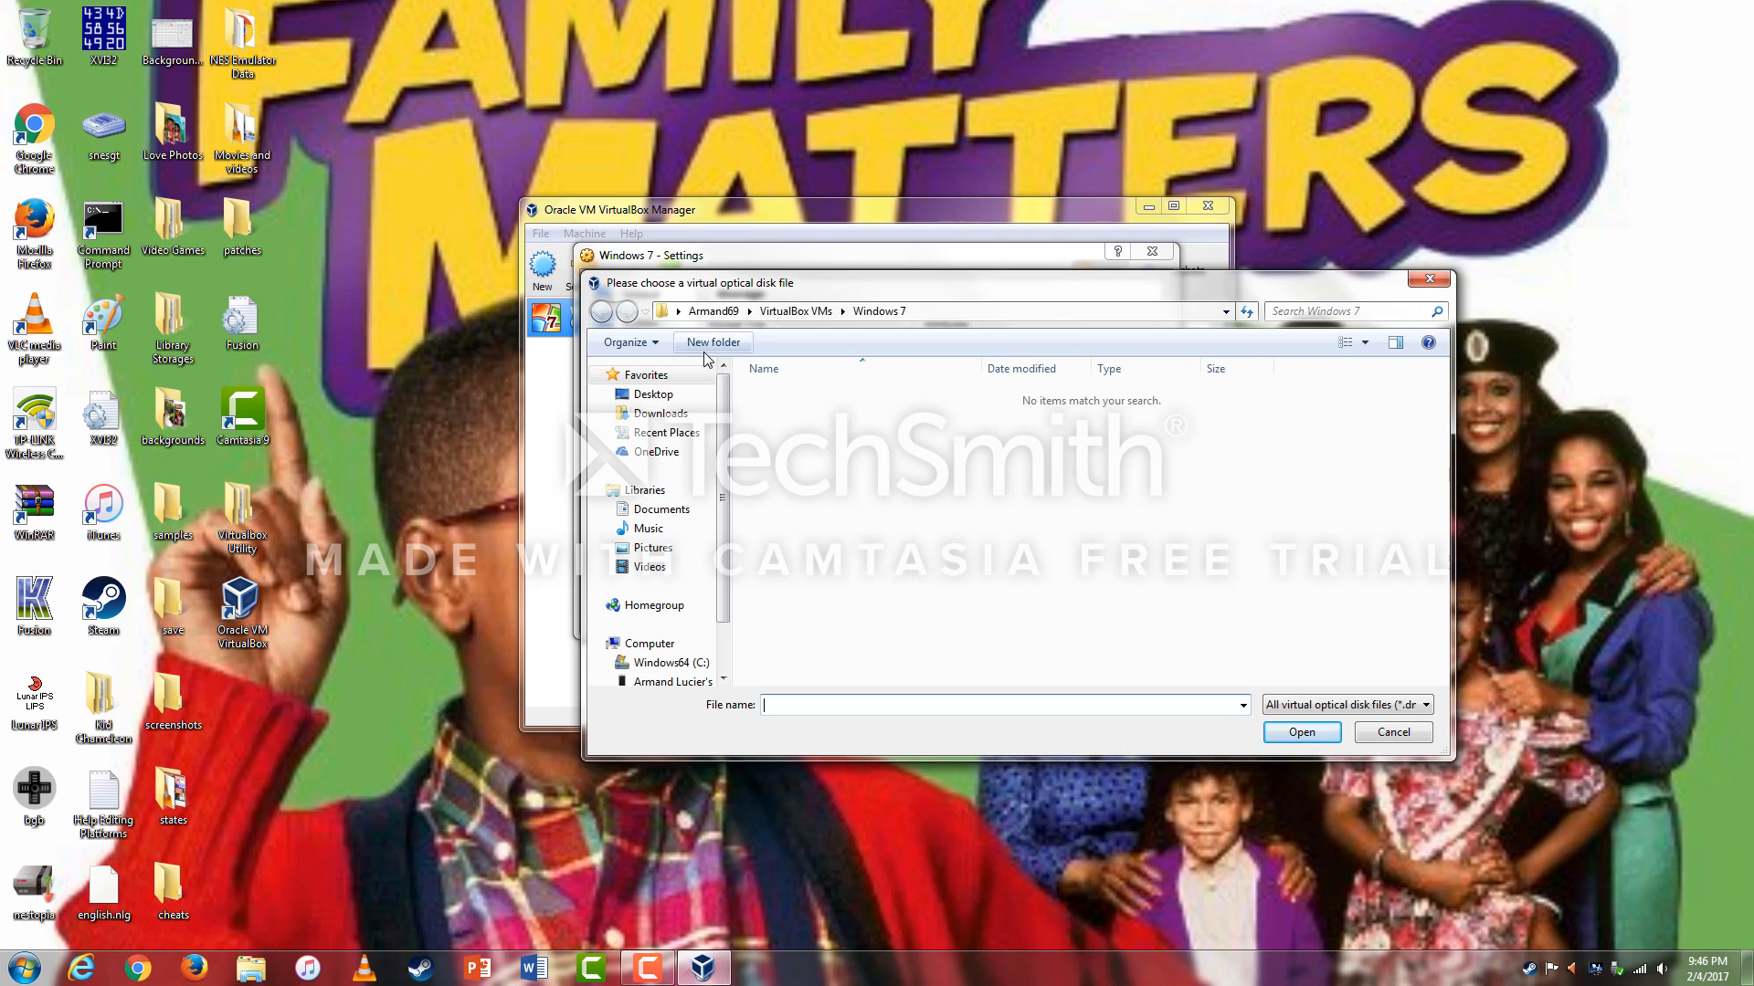
click(654, 396)
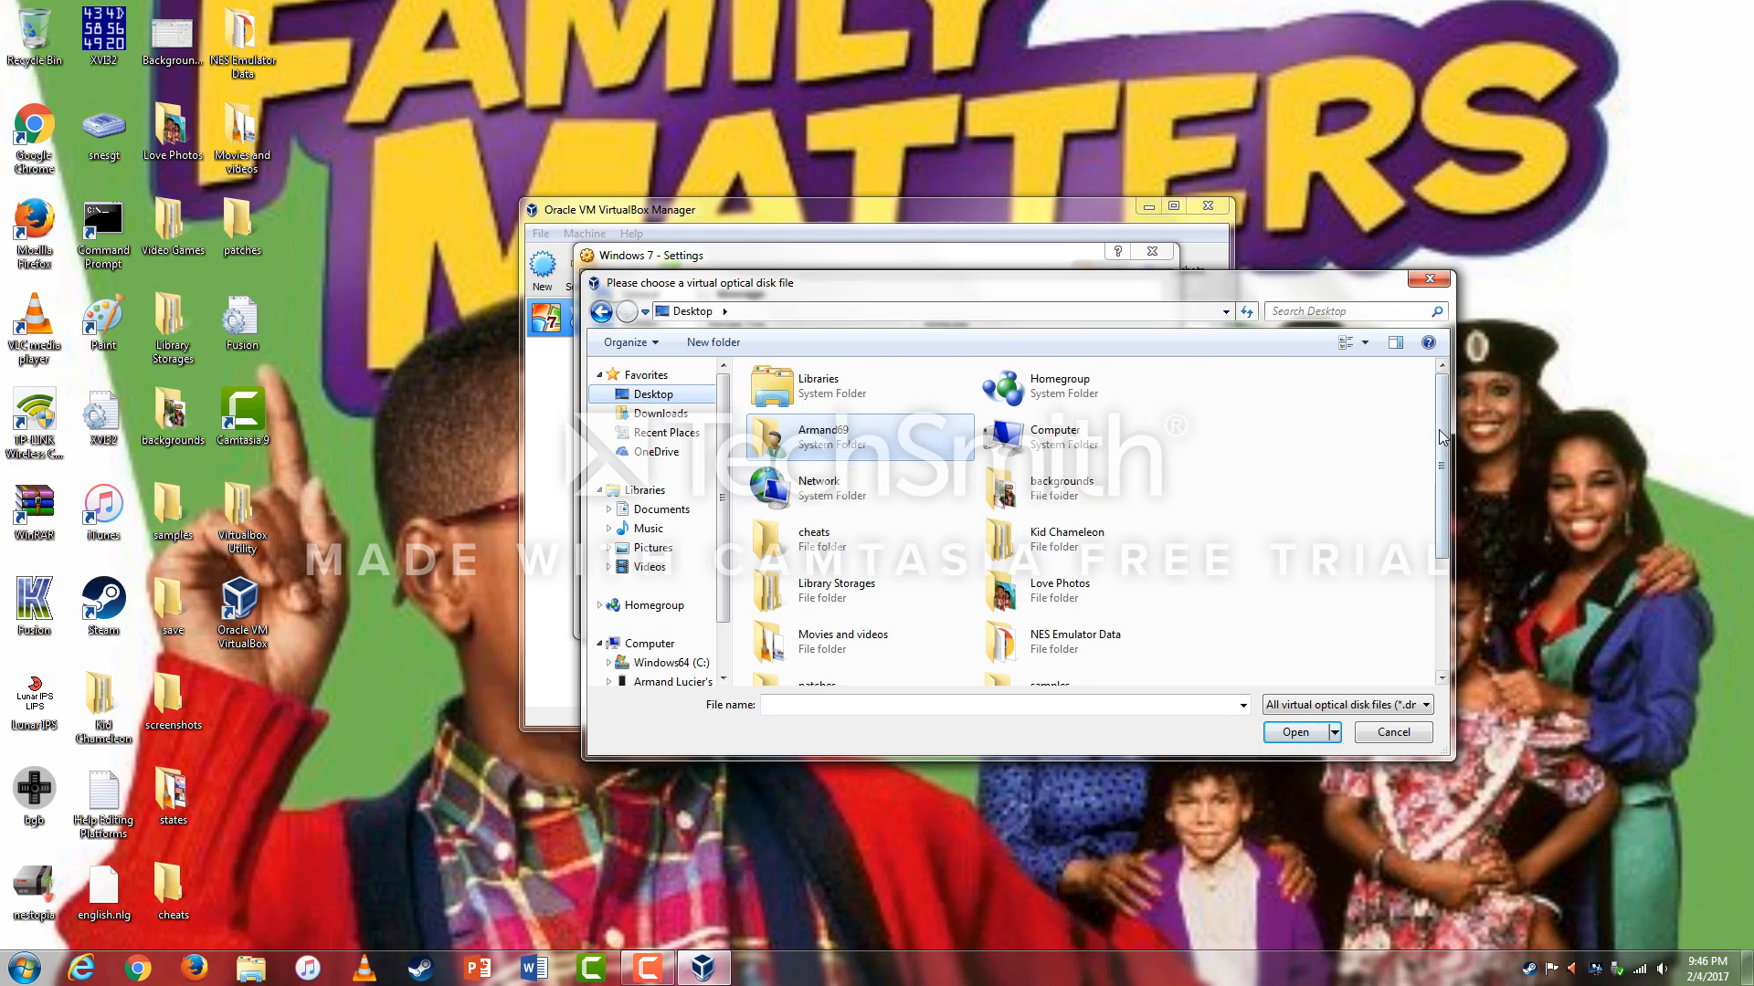
drag(1438, 430, 1476, 583)
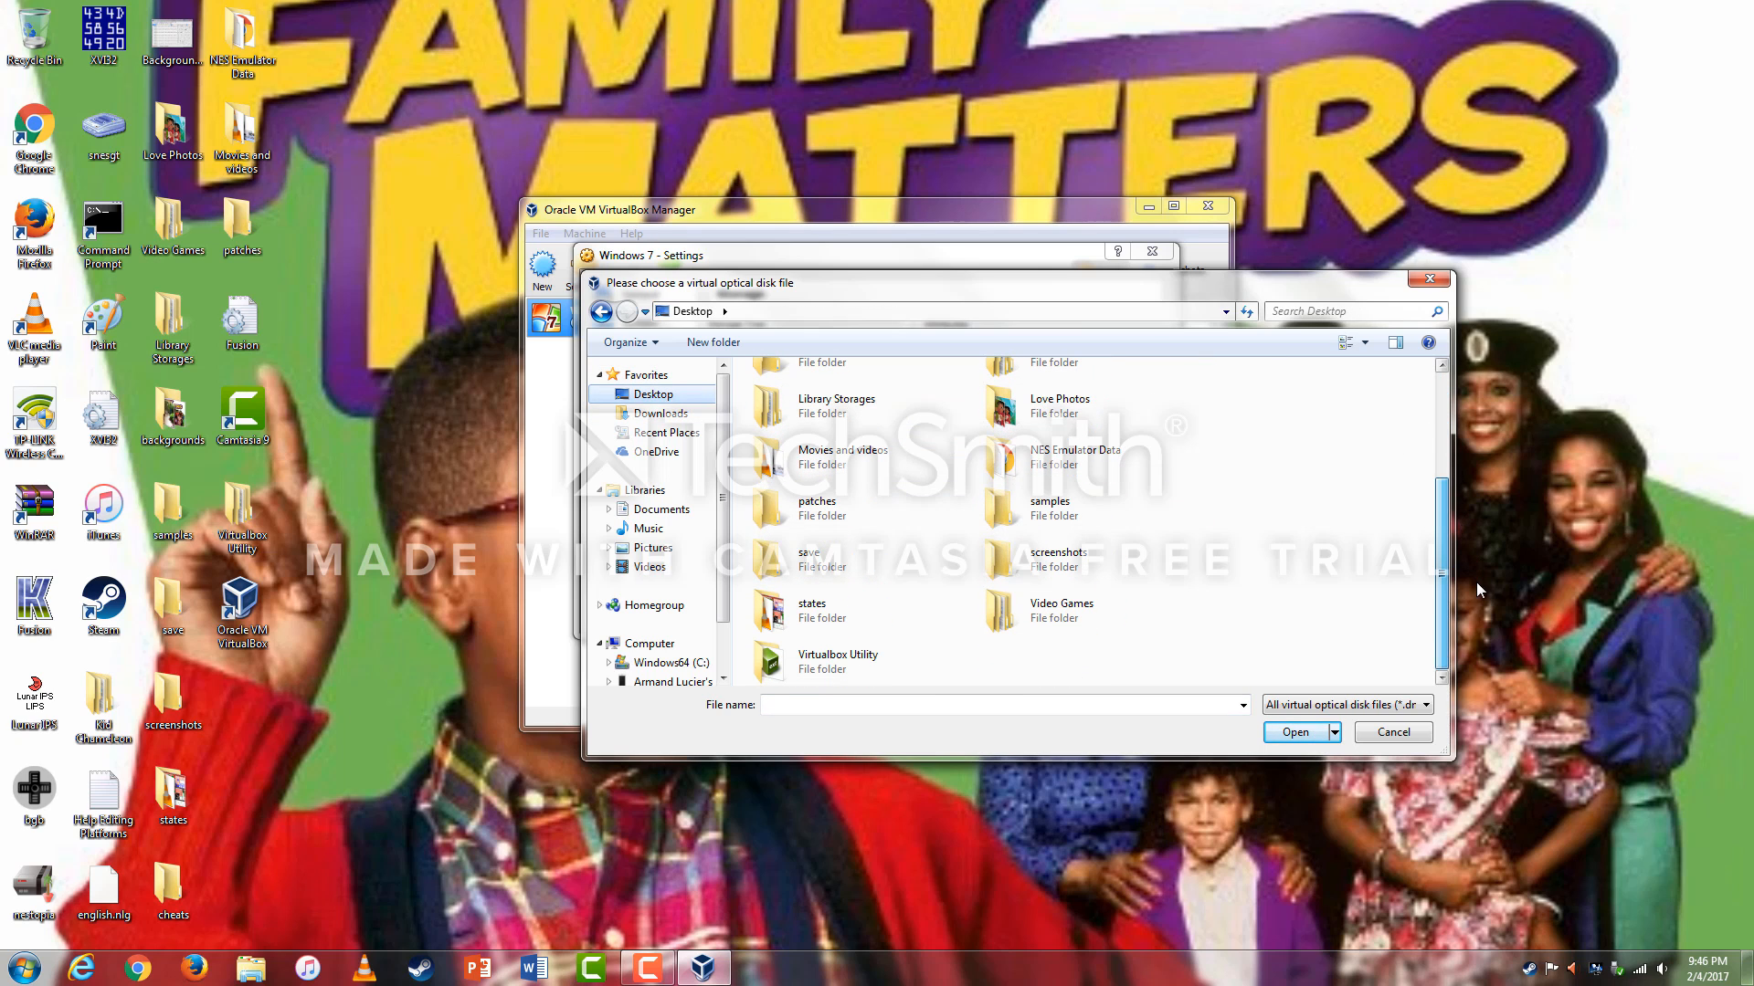
double_click(825, 665)
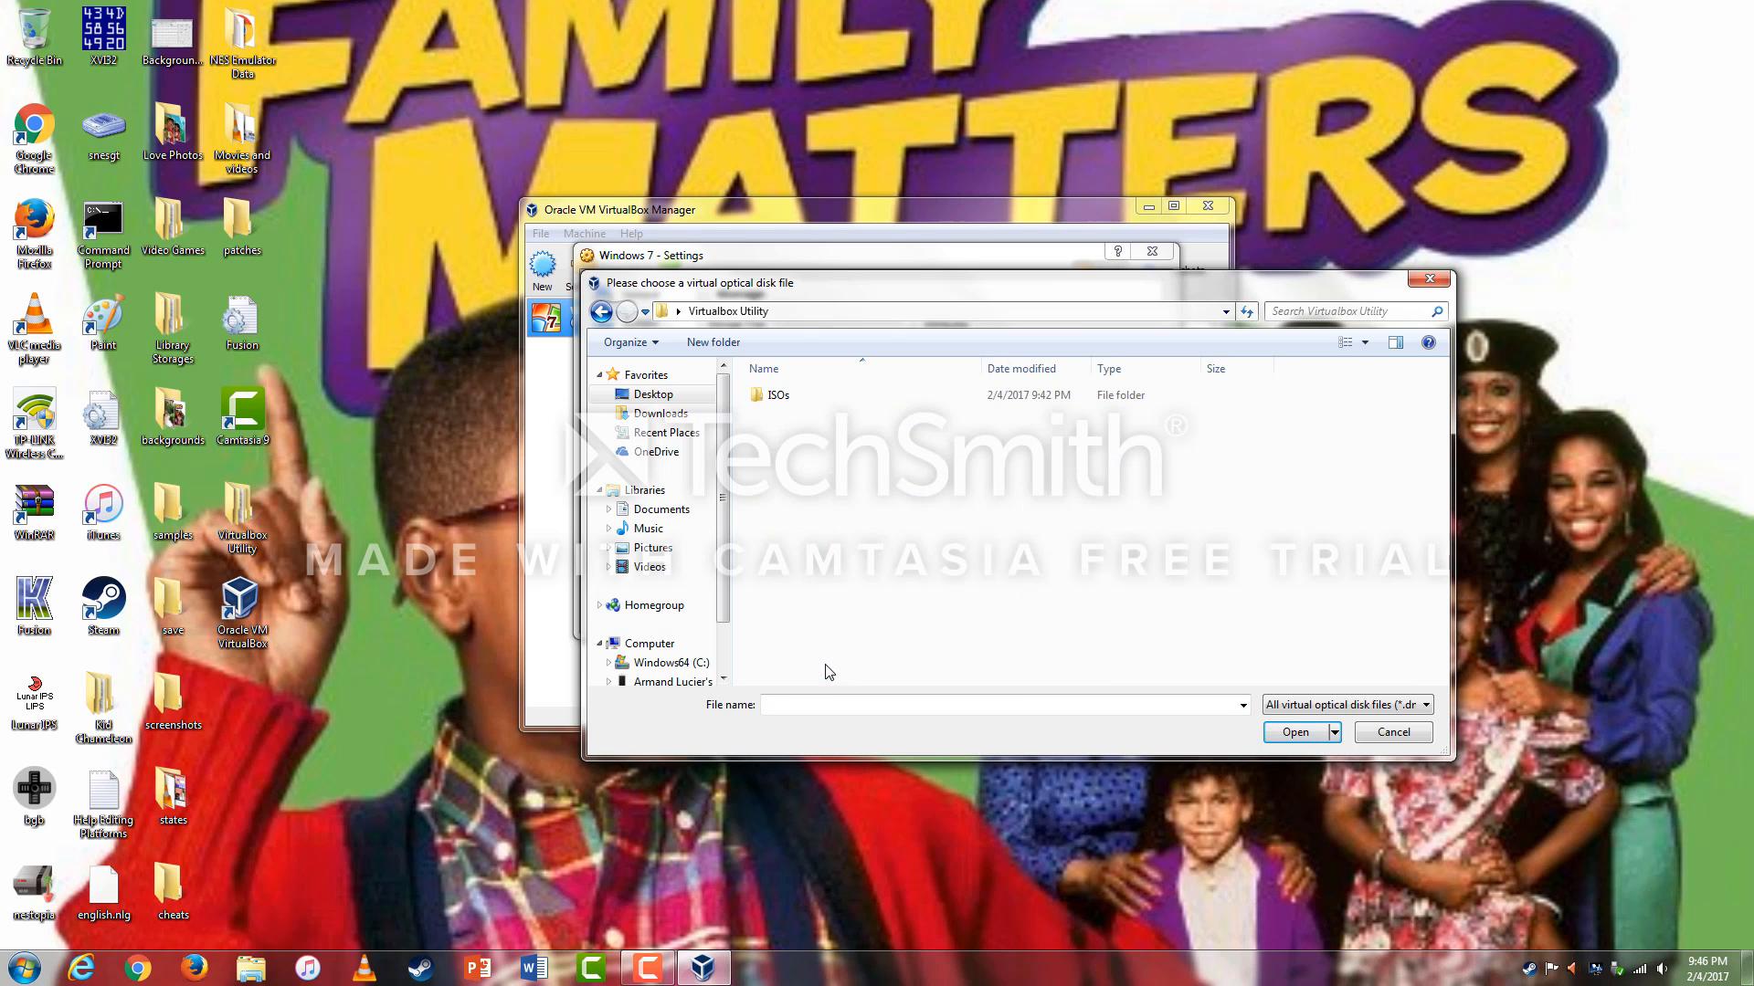
double_click(808, 400)
click(828, 399)
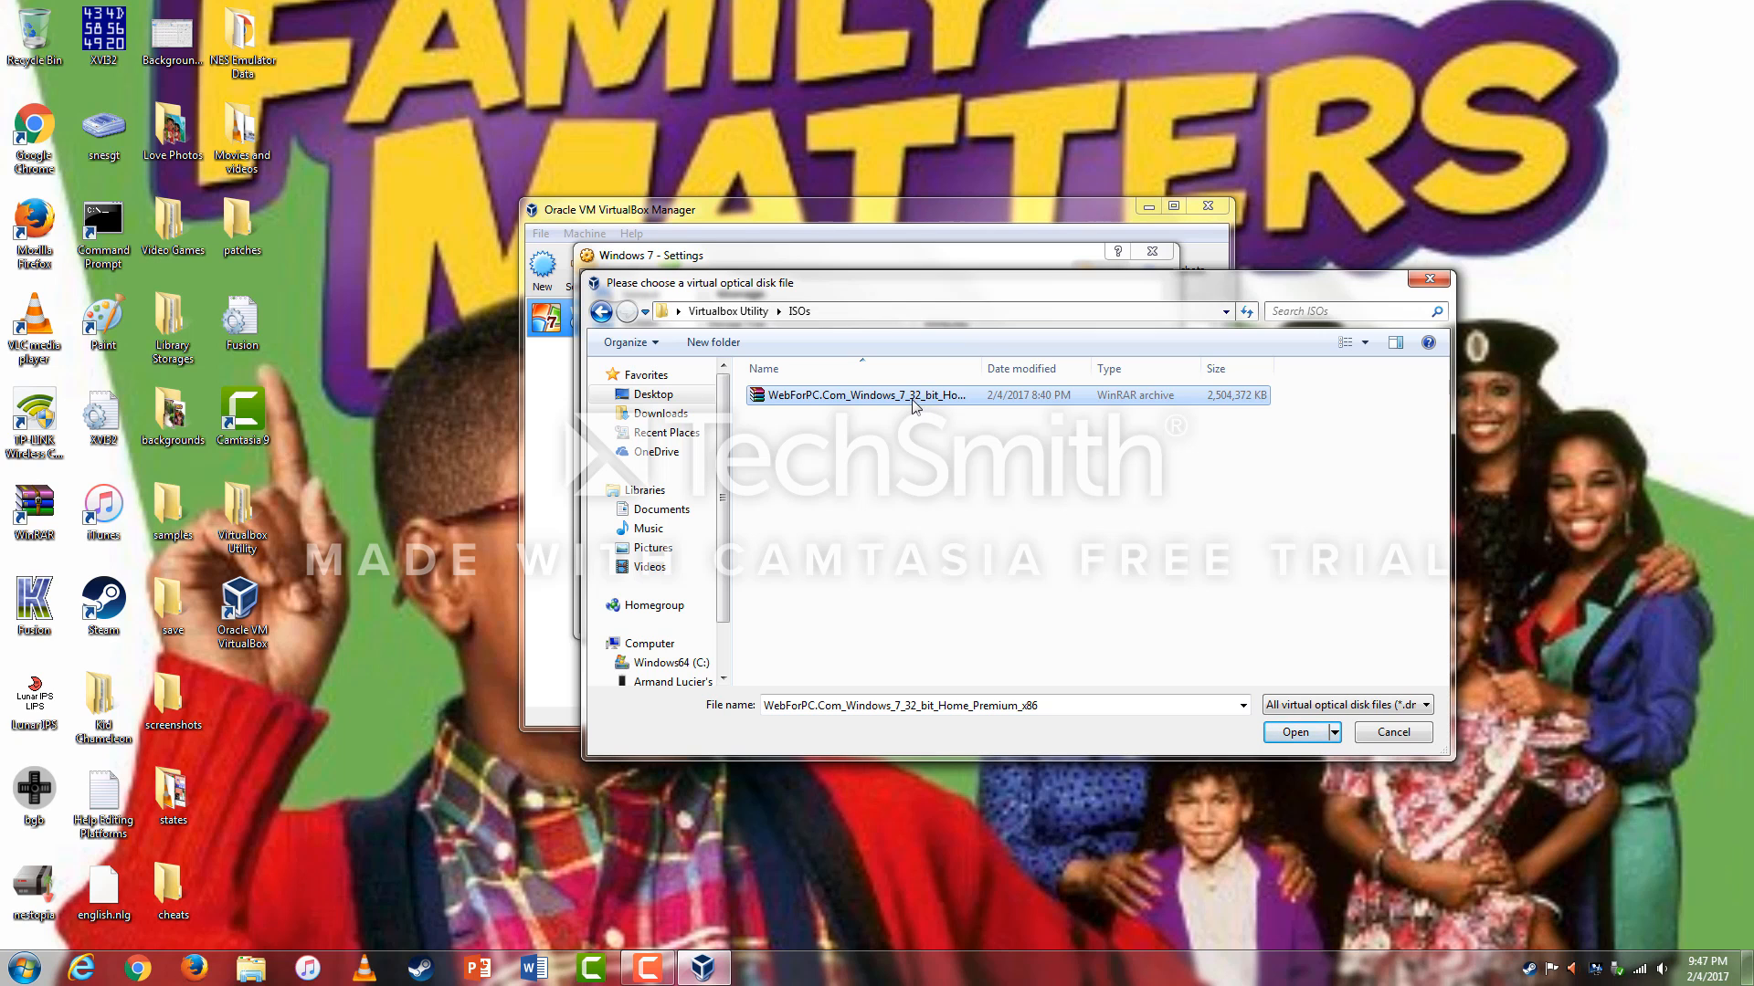
click(1294, 732)
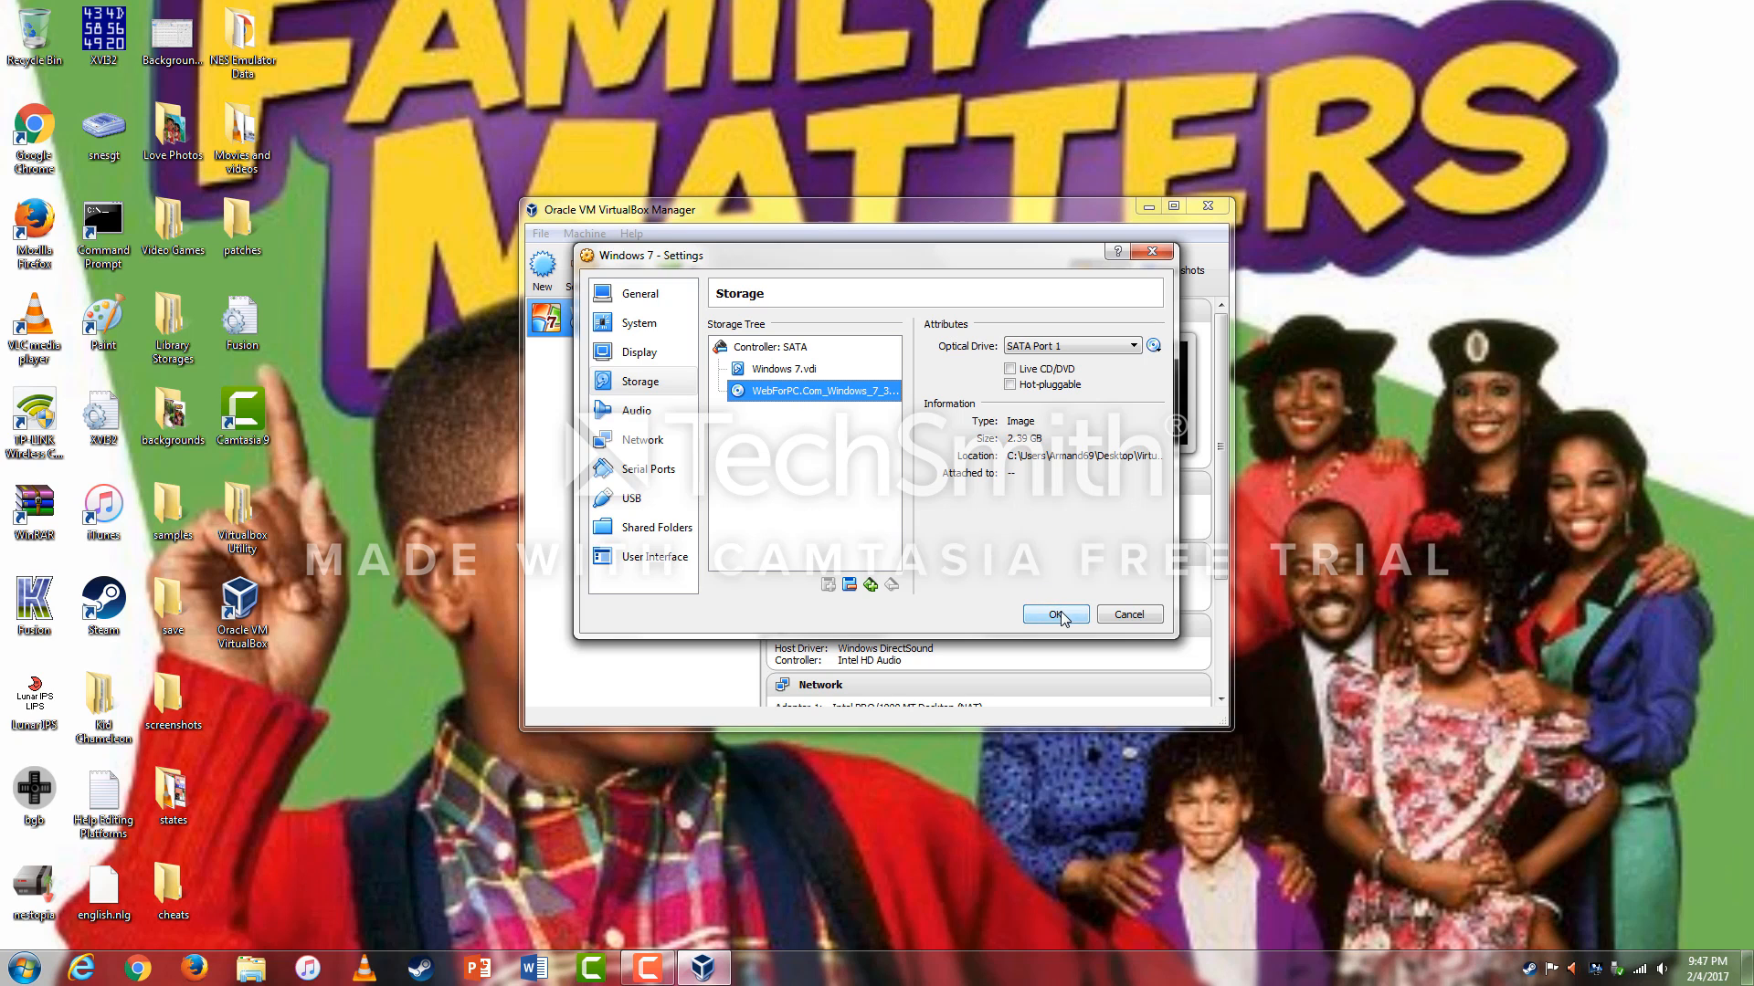
Review the Audio, Network and USB pages, then save the settings with OK.
click(637, 411)
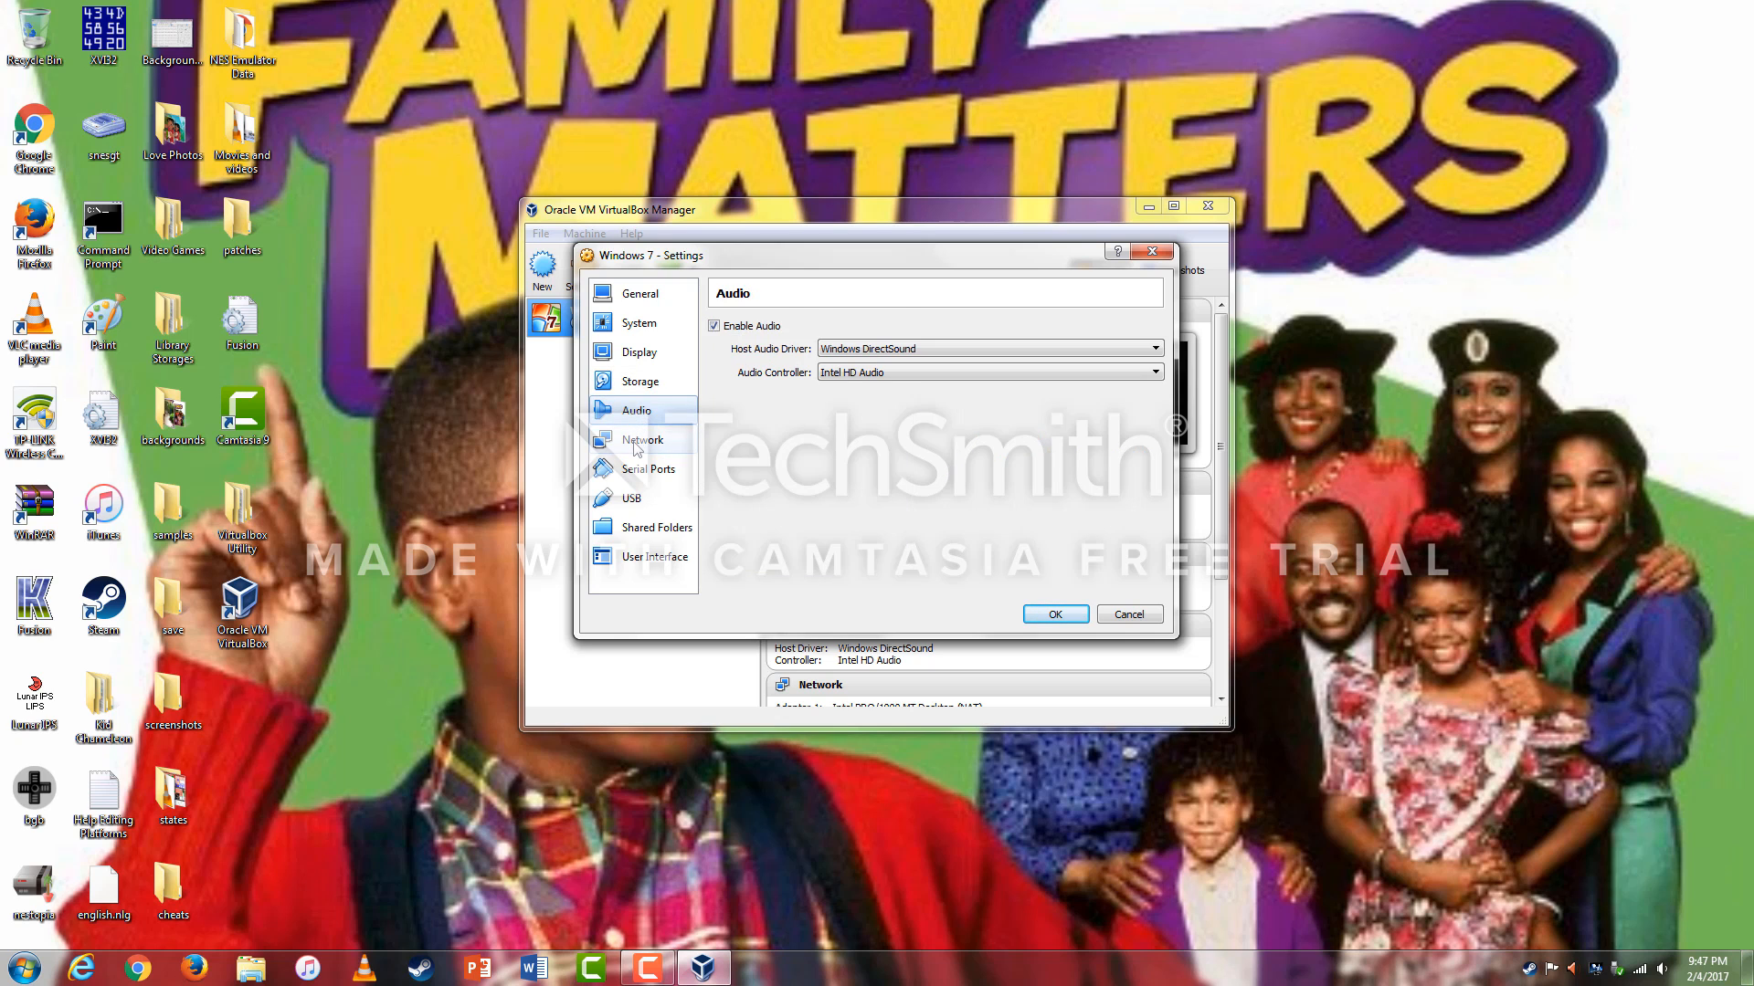
click(637, 448)
click(646, 501)
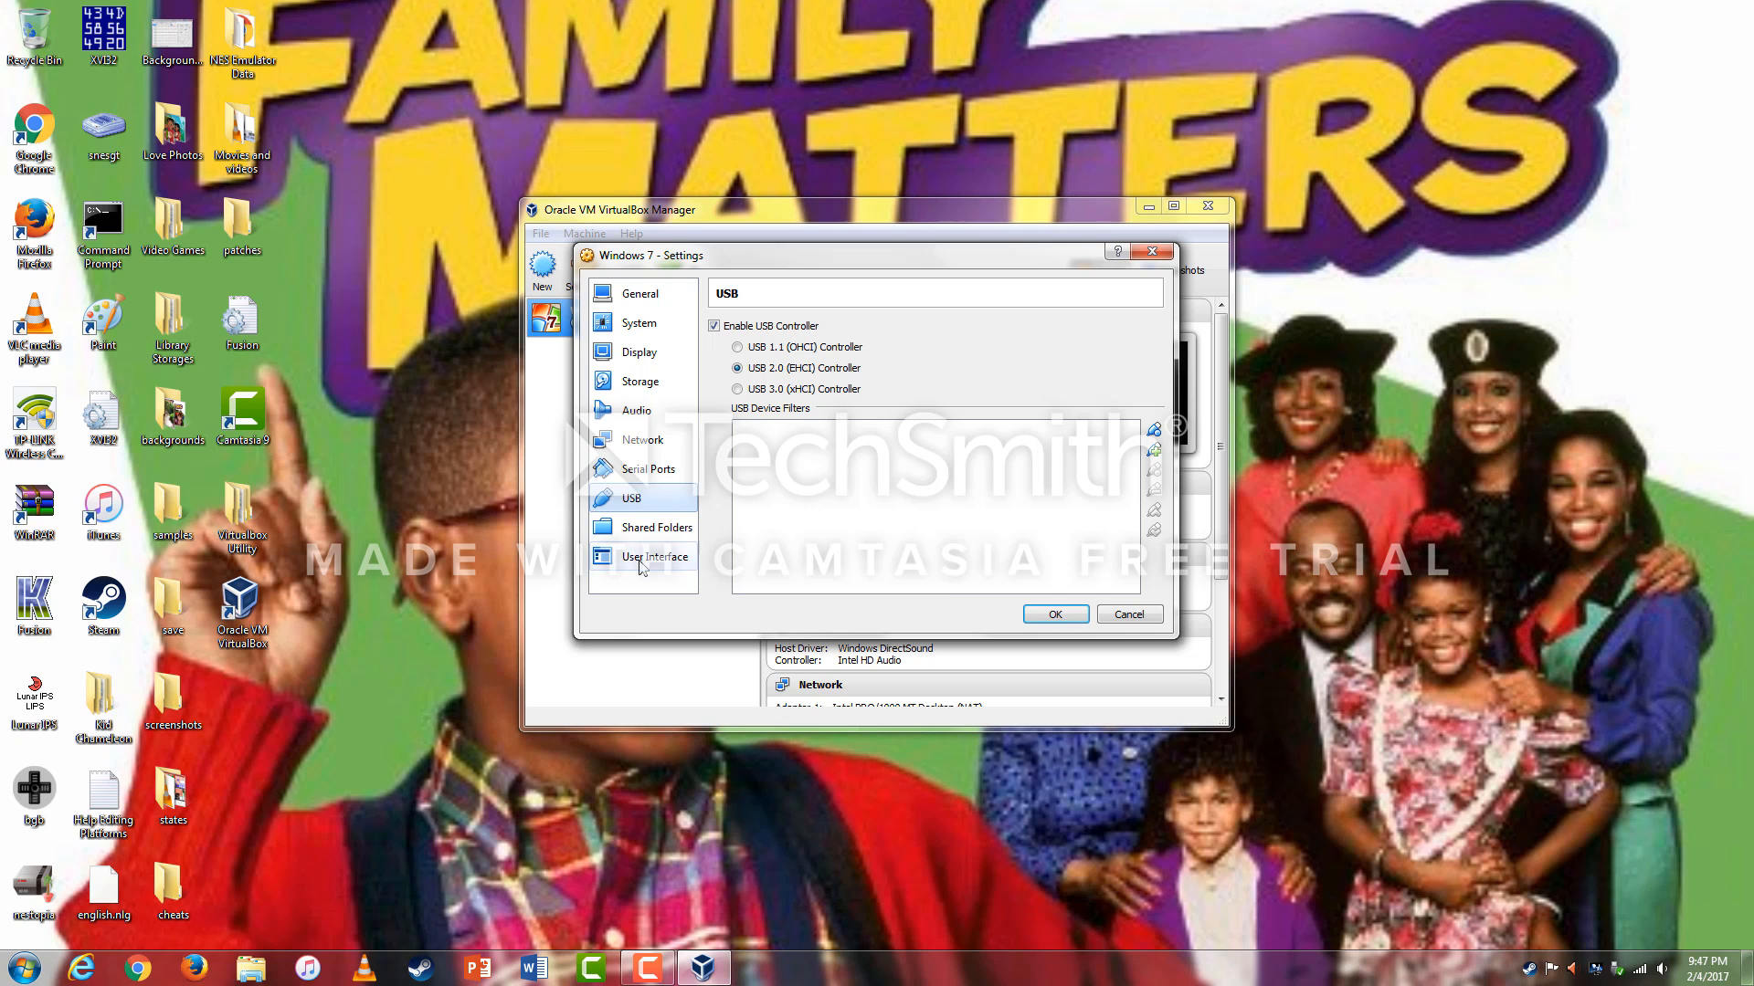
click(1052, 617)
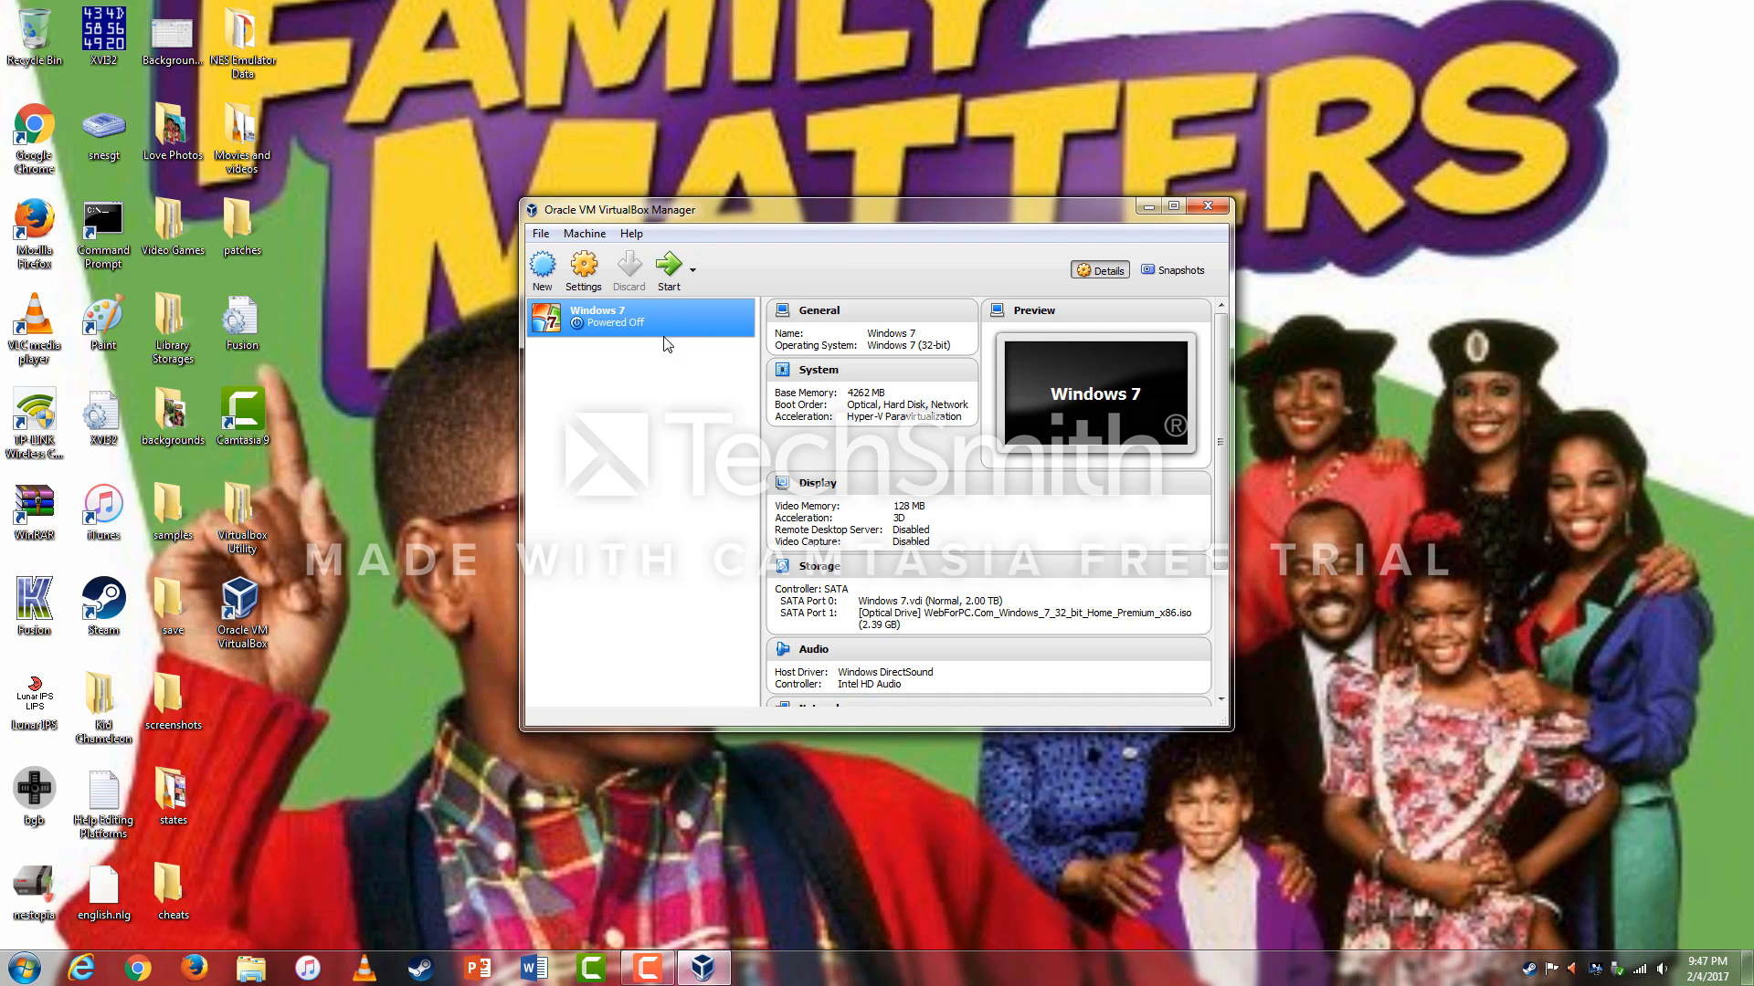
Start the Windows 7 VM, read the VT-x error details, and launch it again.
click(669, 266)
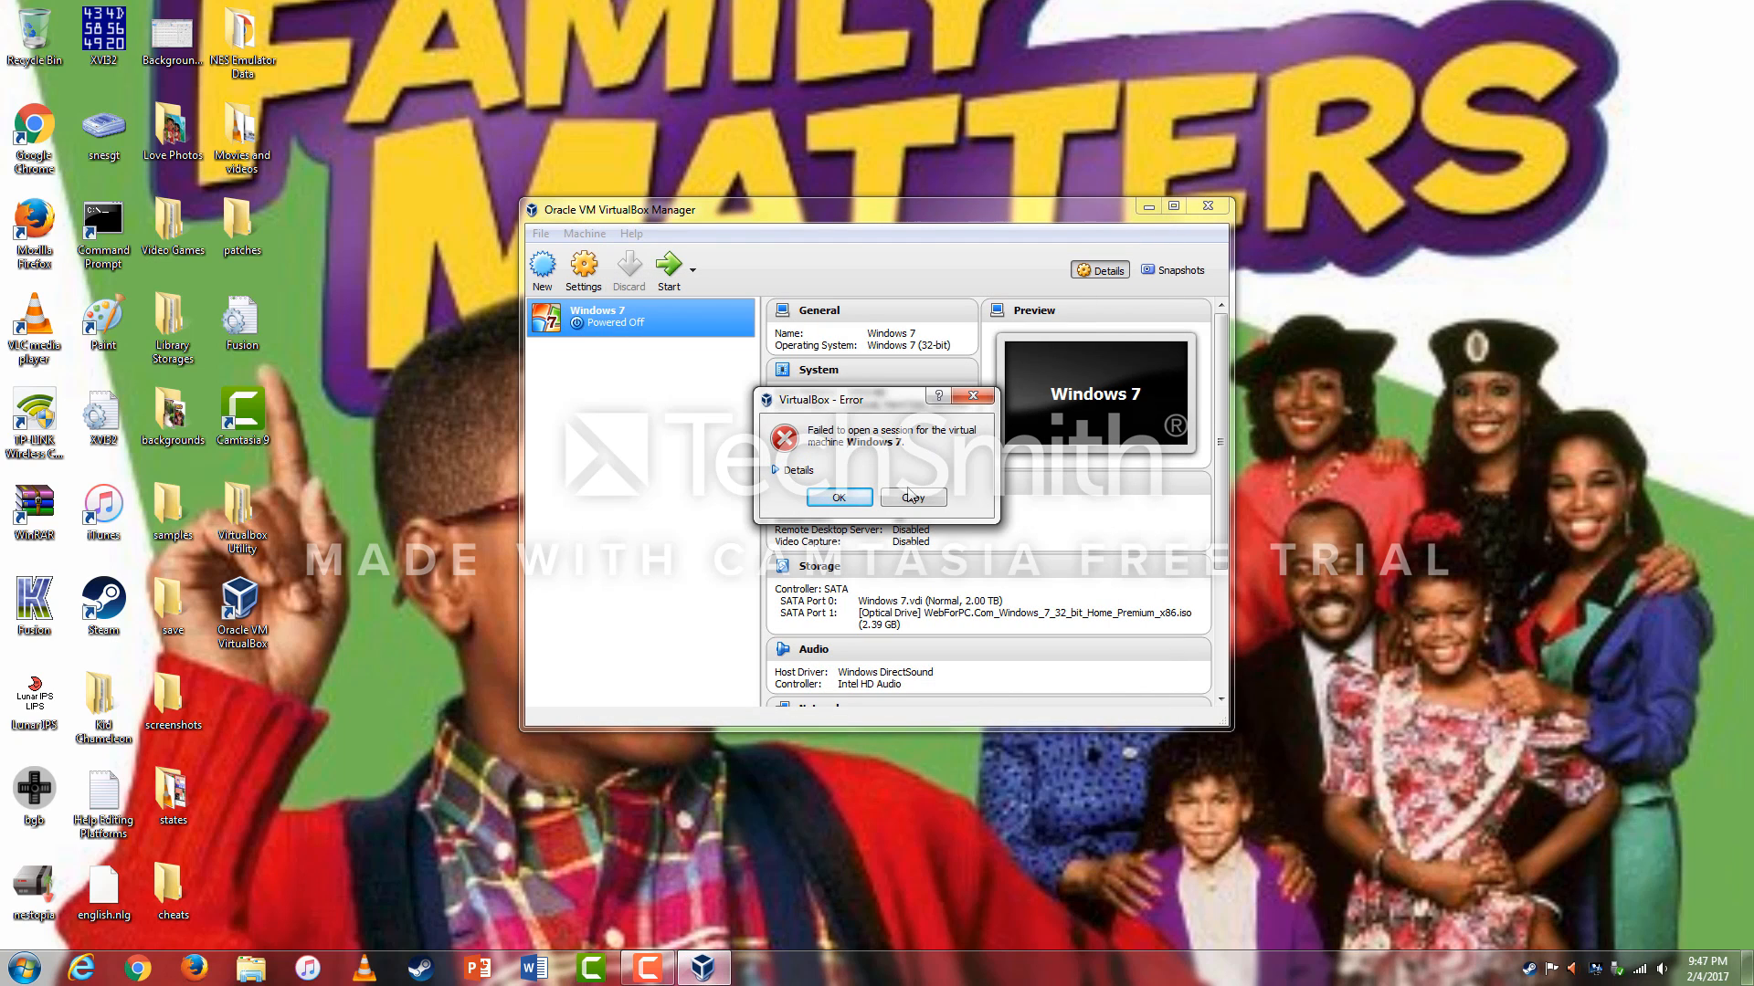
click(796, 471)
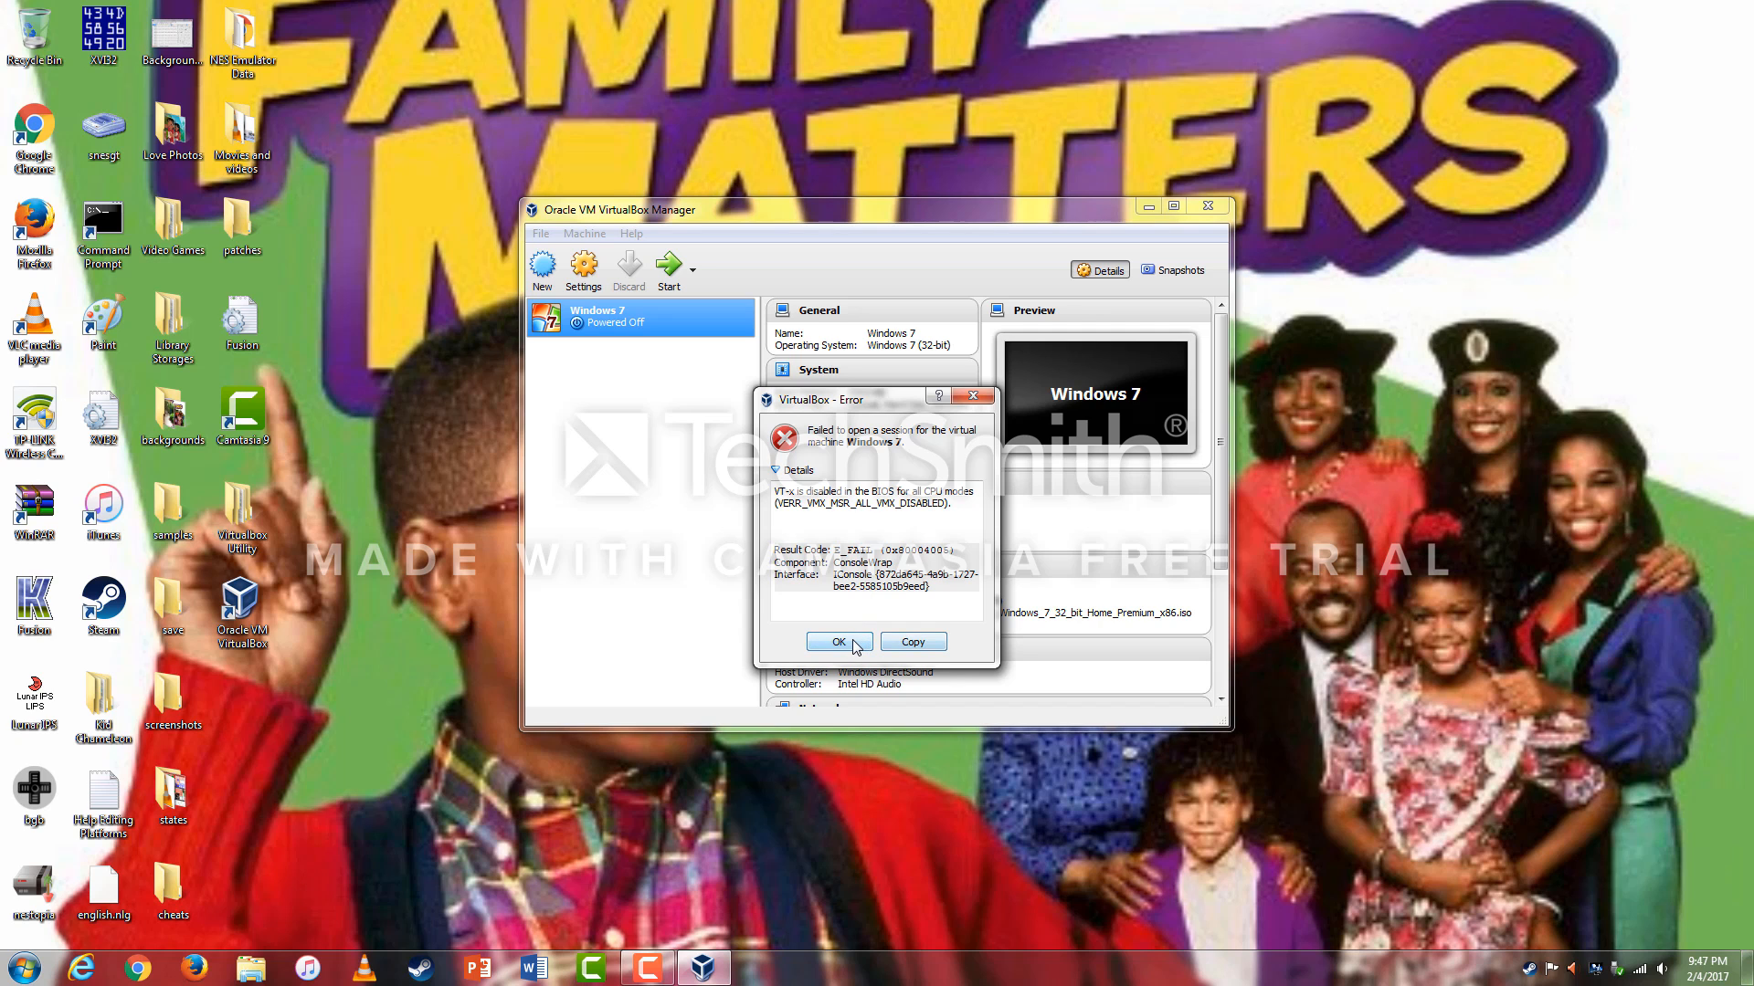
click(648, 967)
click(1662, 906)
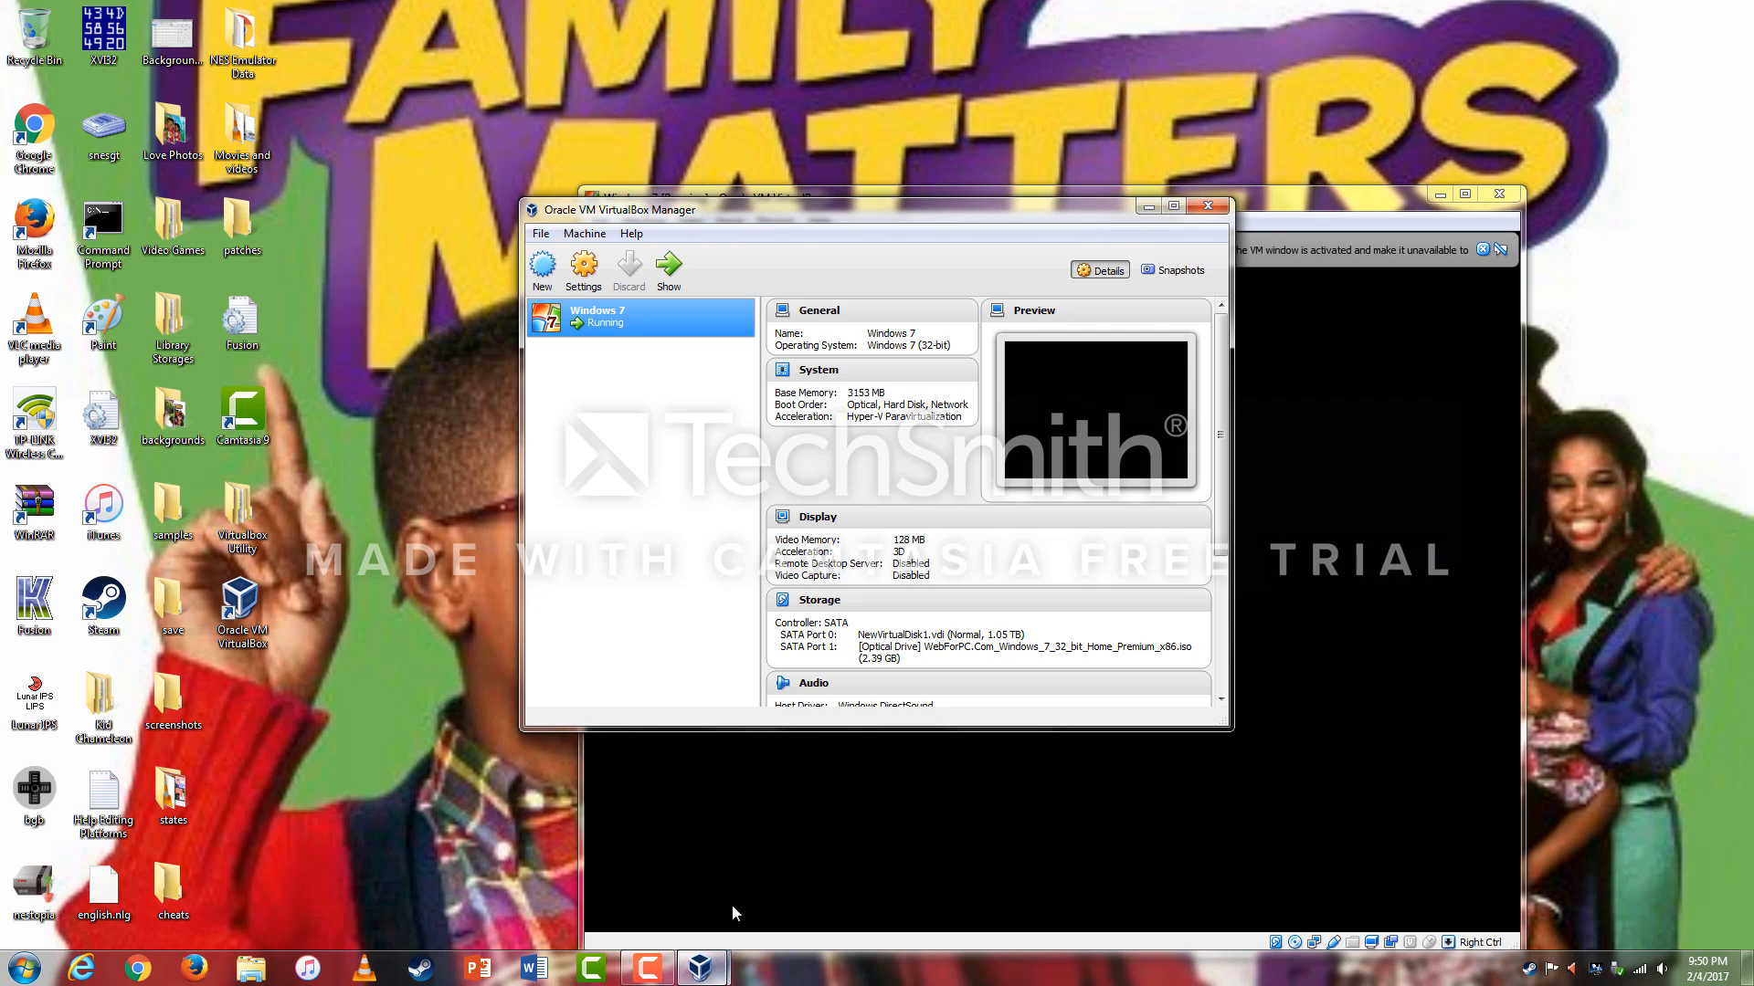
Bring the VM window forward, dismiss the keyboard capture notice, keep English/US defaults and choose Install now.
click(1337, 191)
drag(1337, 192, 1155, 89)
click(1308, 147)
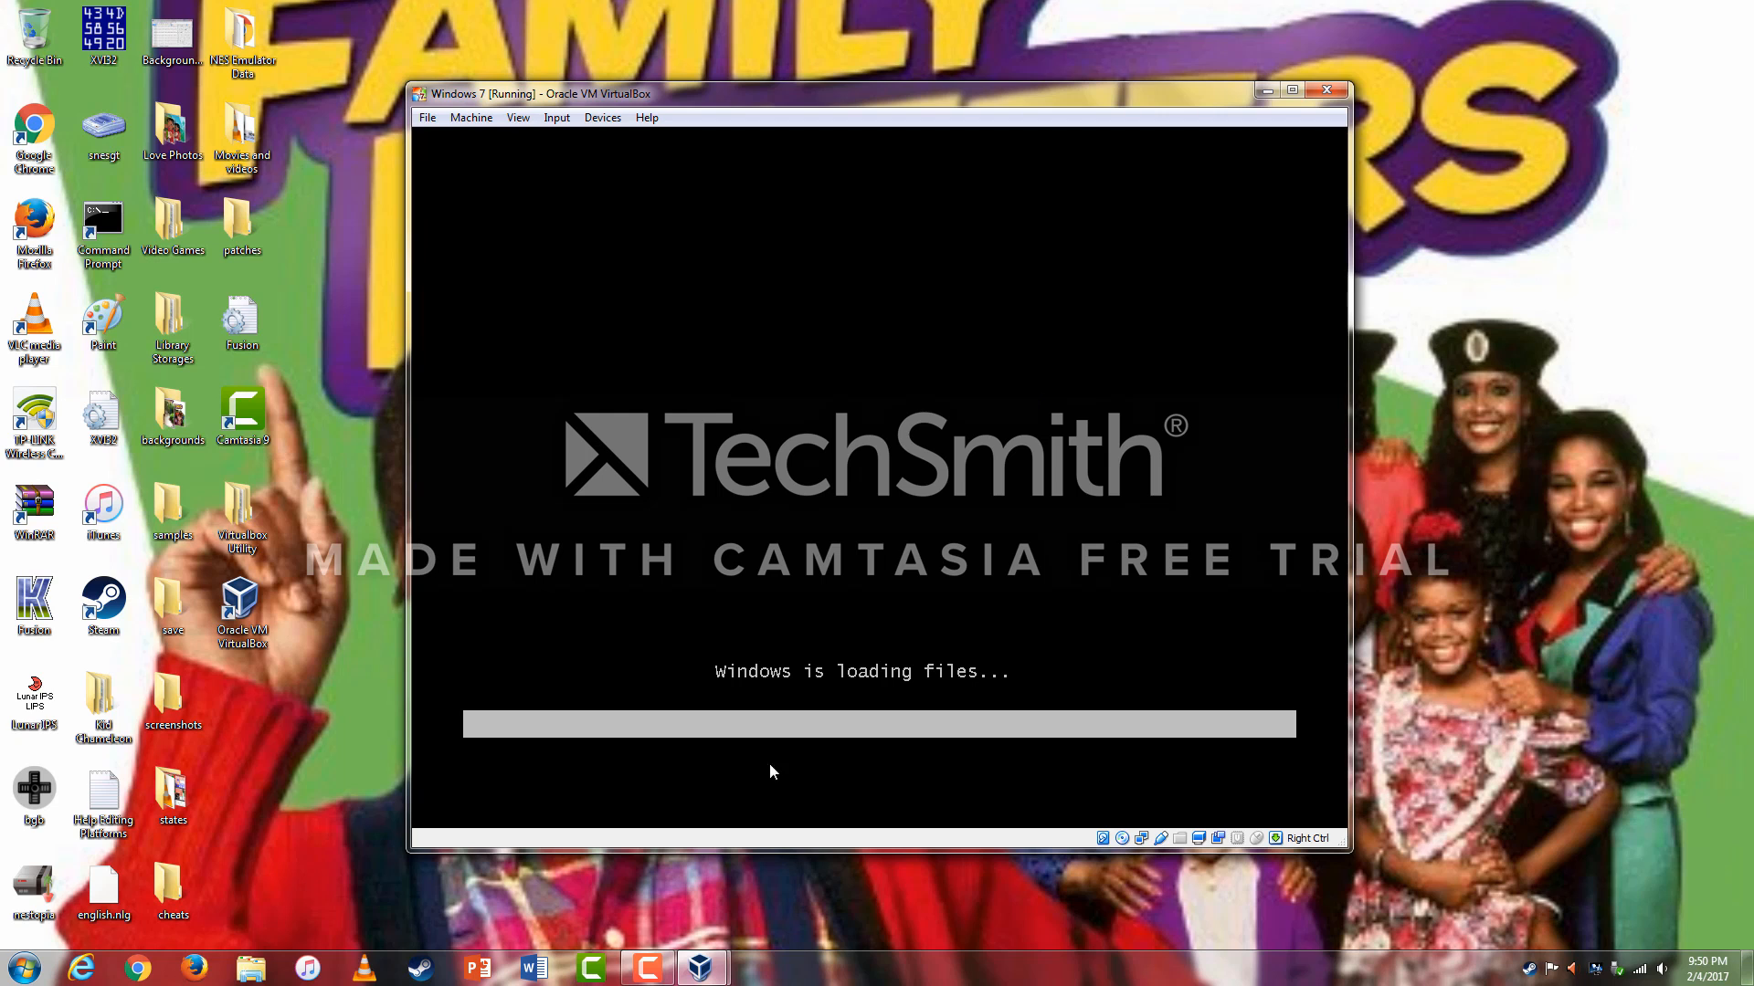
mouse_move(645, 973)
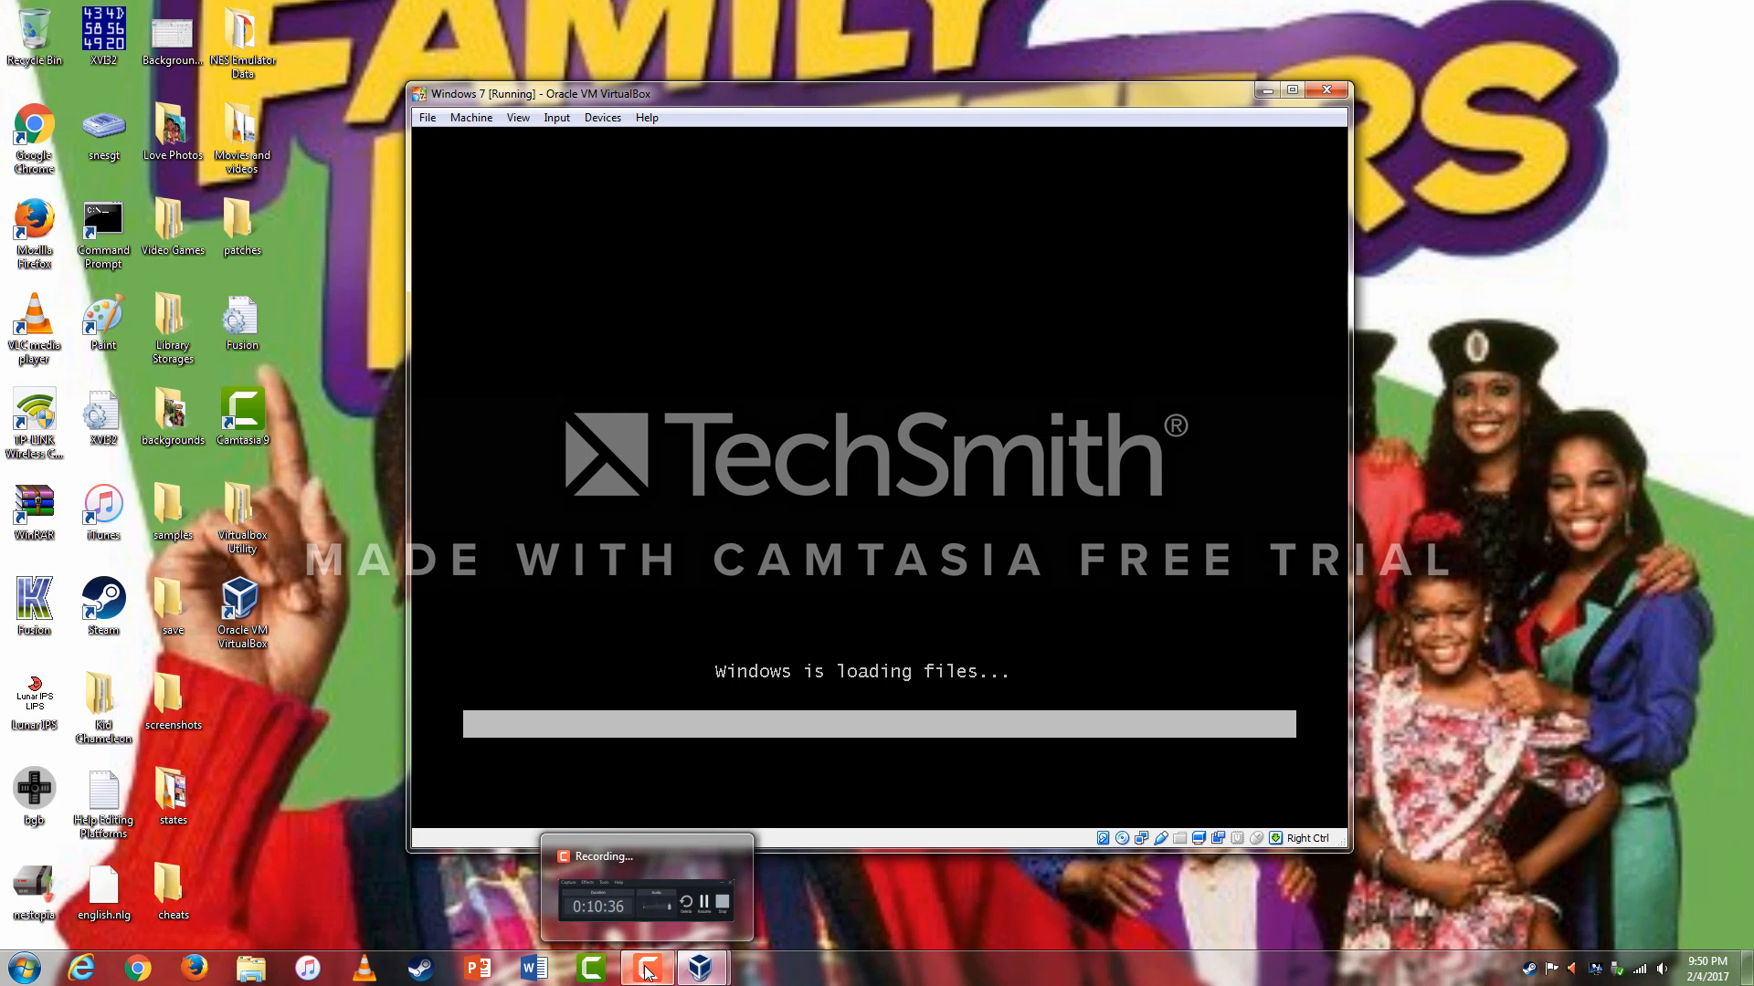
click(646, 971)
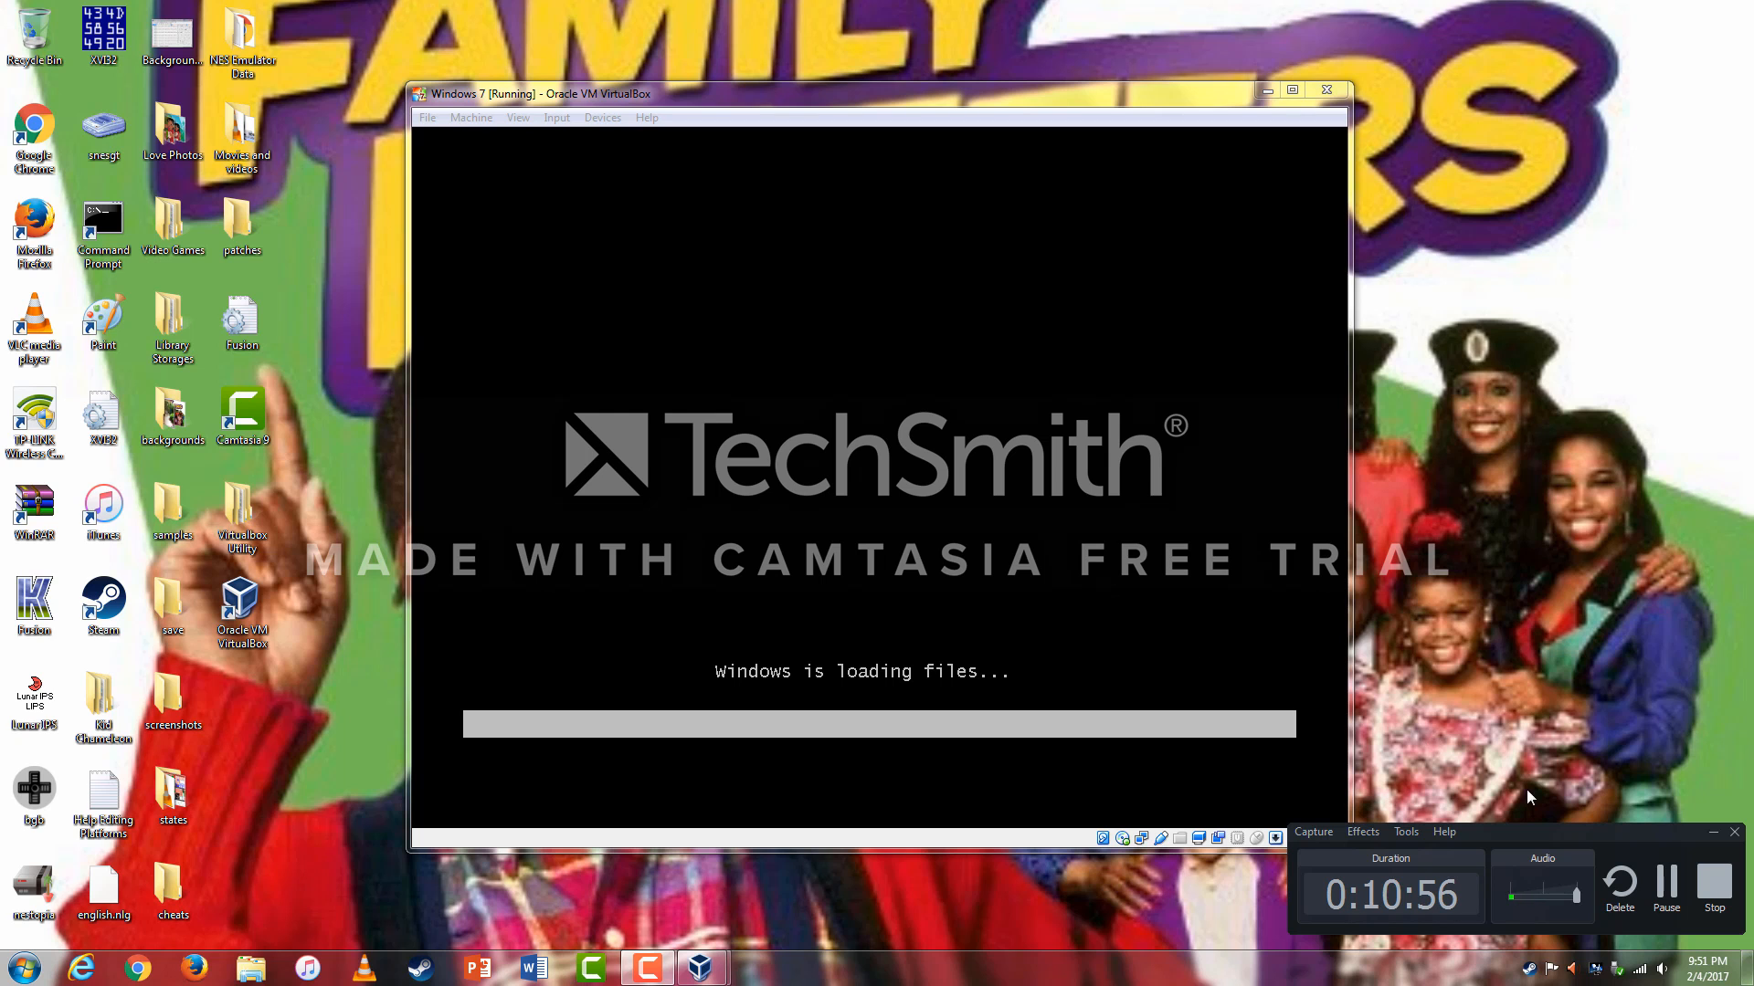
click(1662, 888)
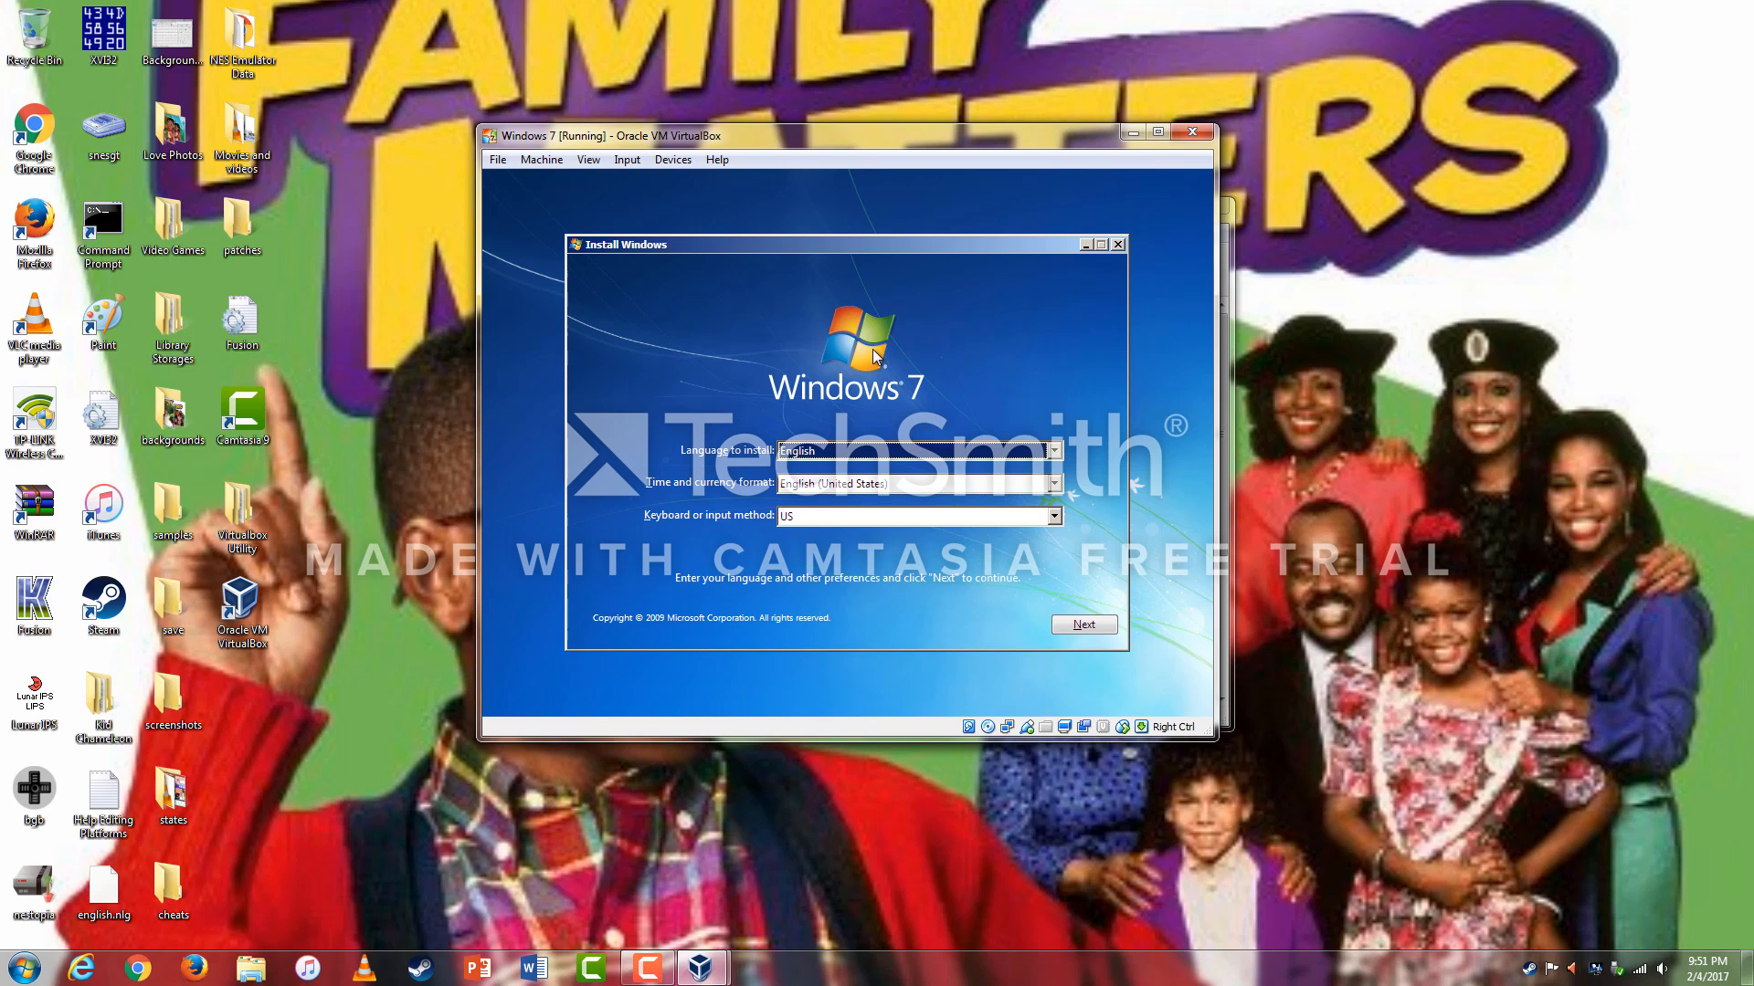
click(1102, 625)
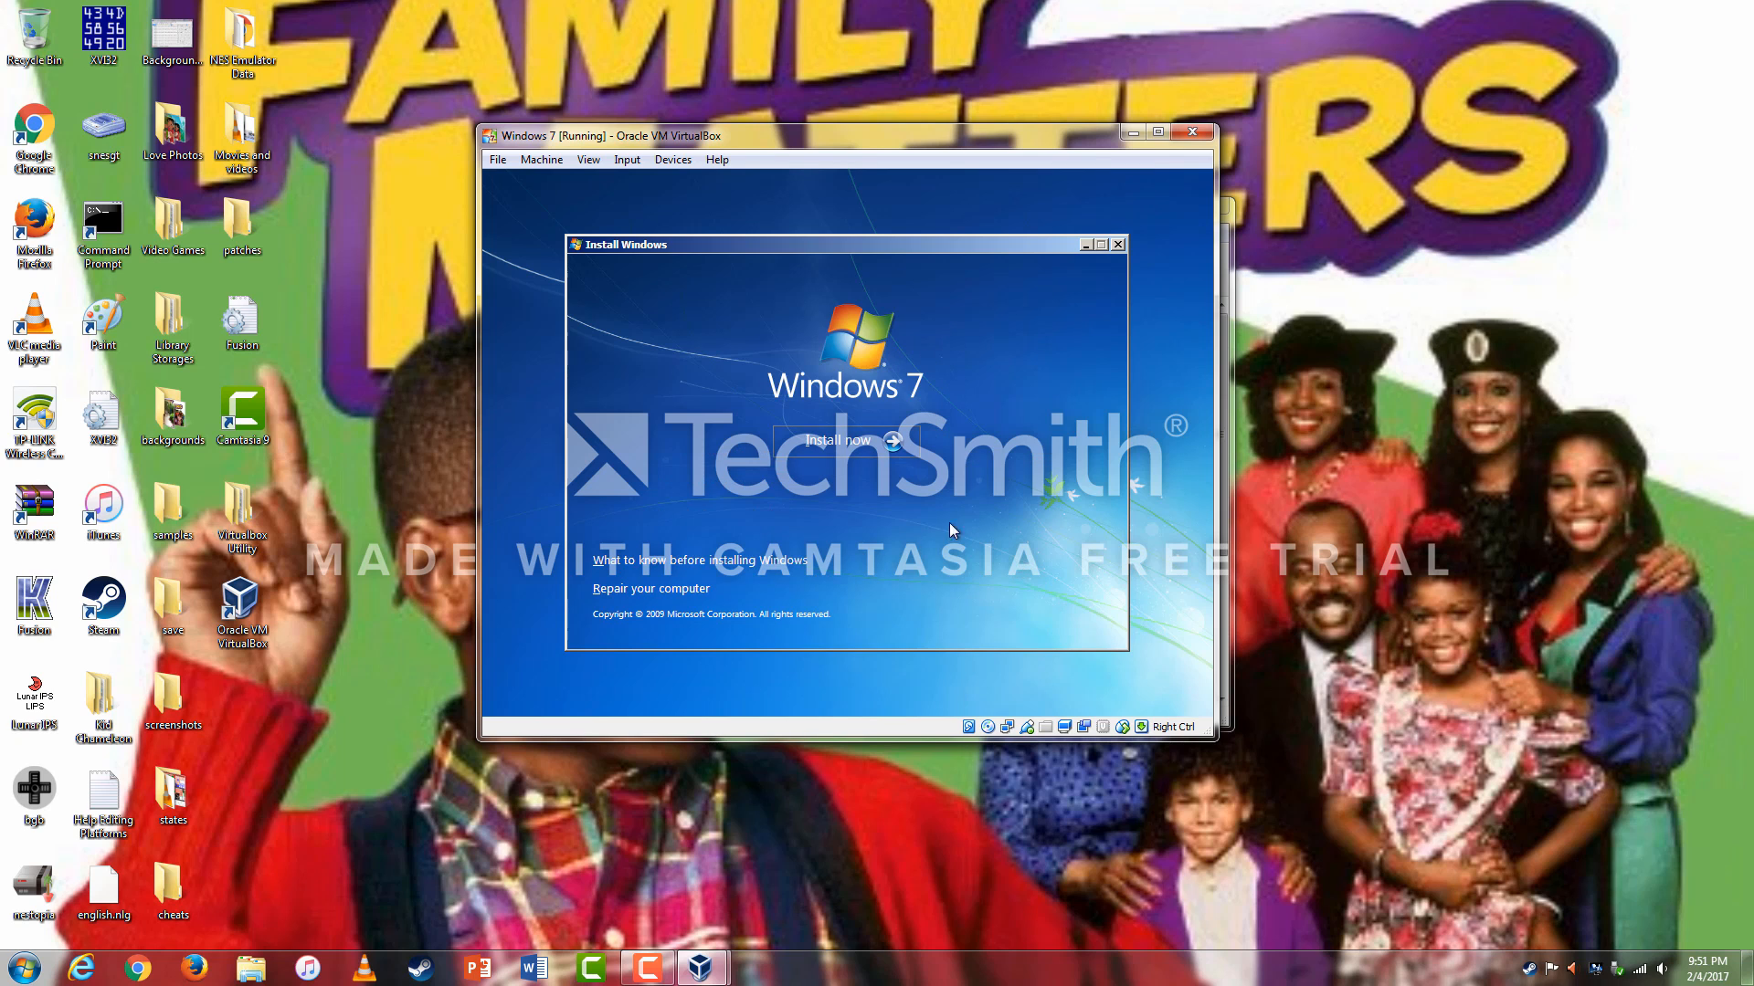
click(893, 442)
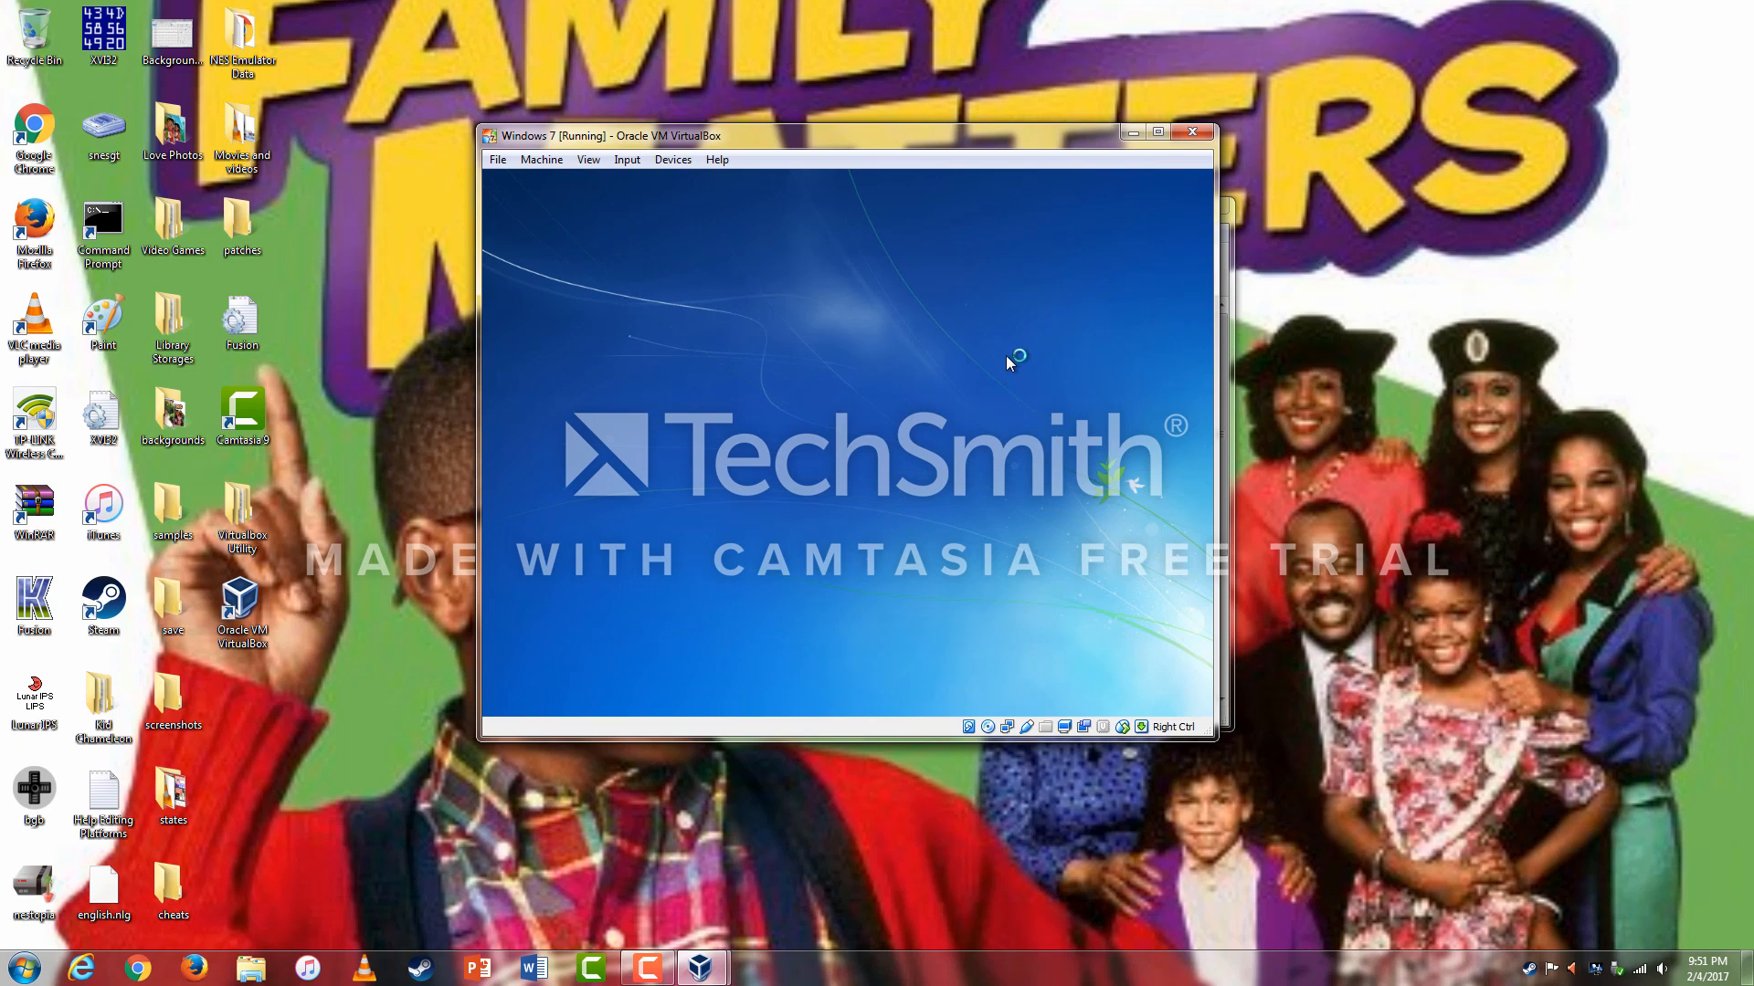
Accept the Windows 7 license and run a Custom (advanced) install onto Disk 0 Unallocated Space.
click(647, 968)
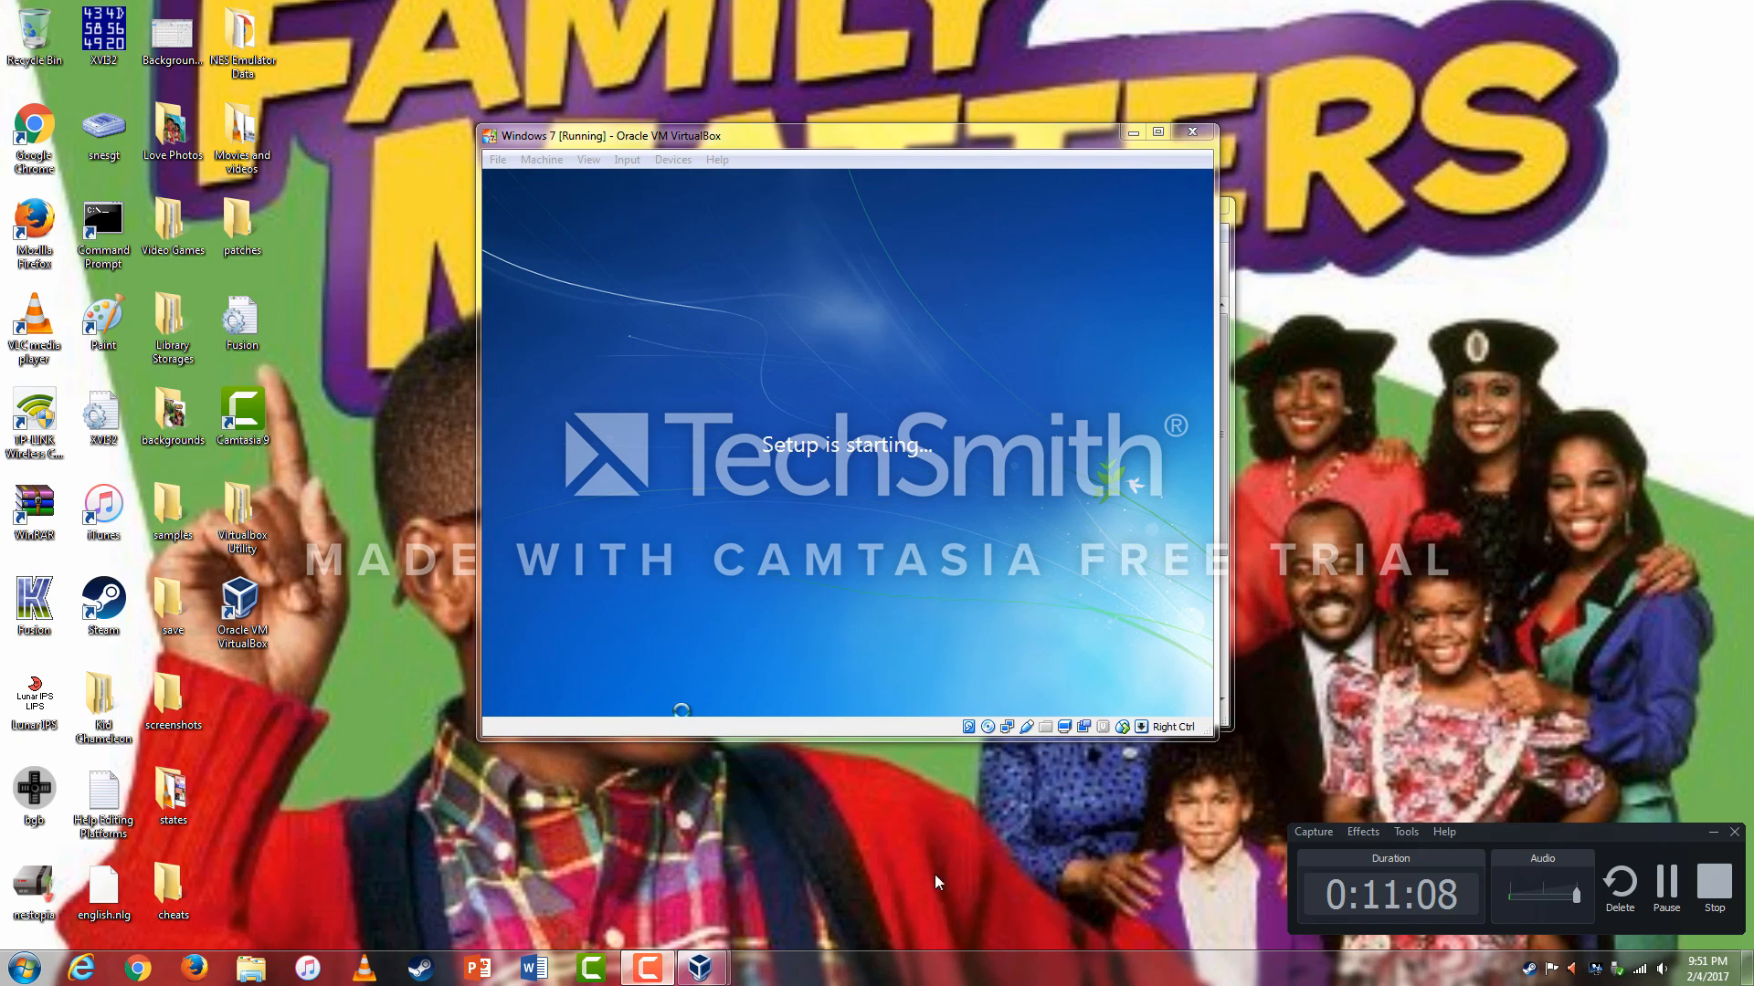
click(1673, 891)
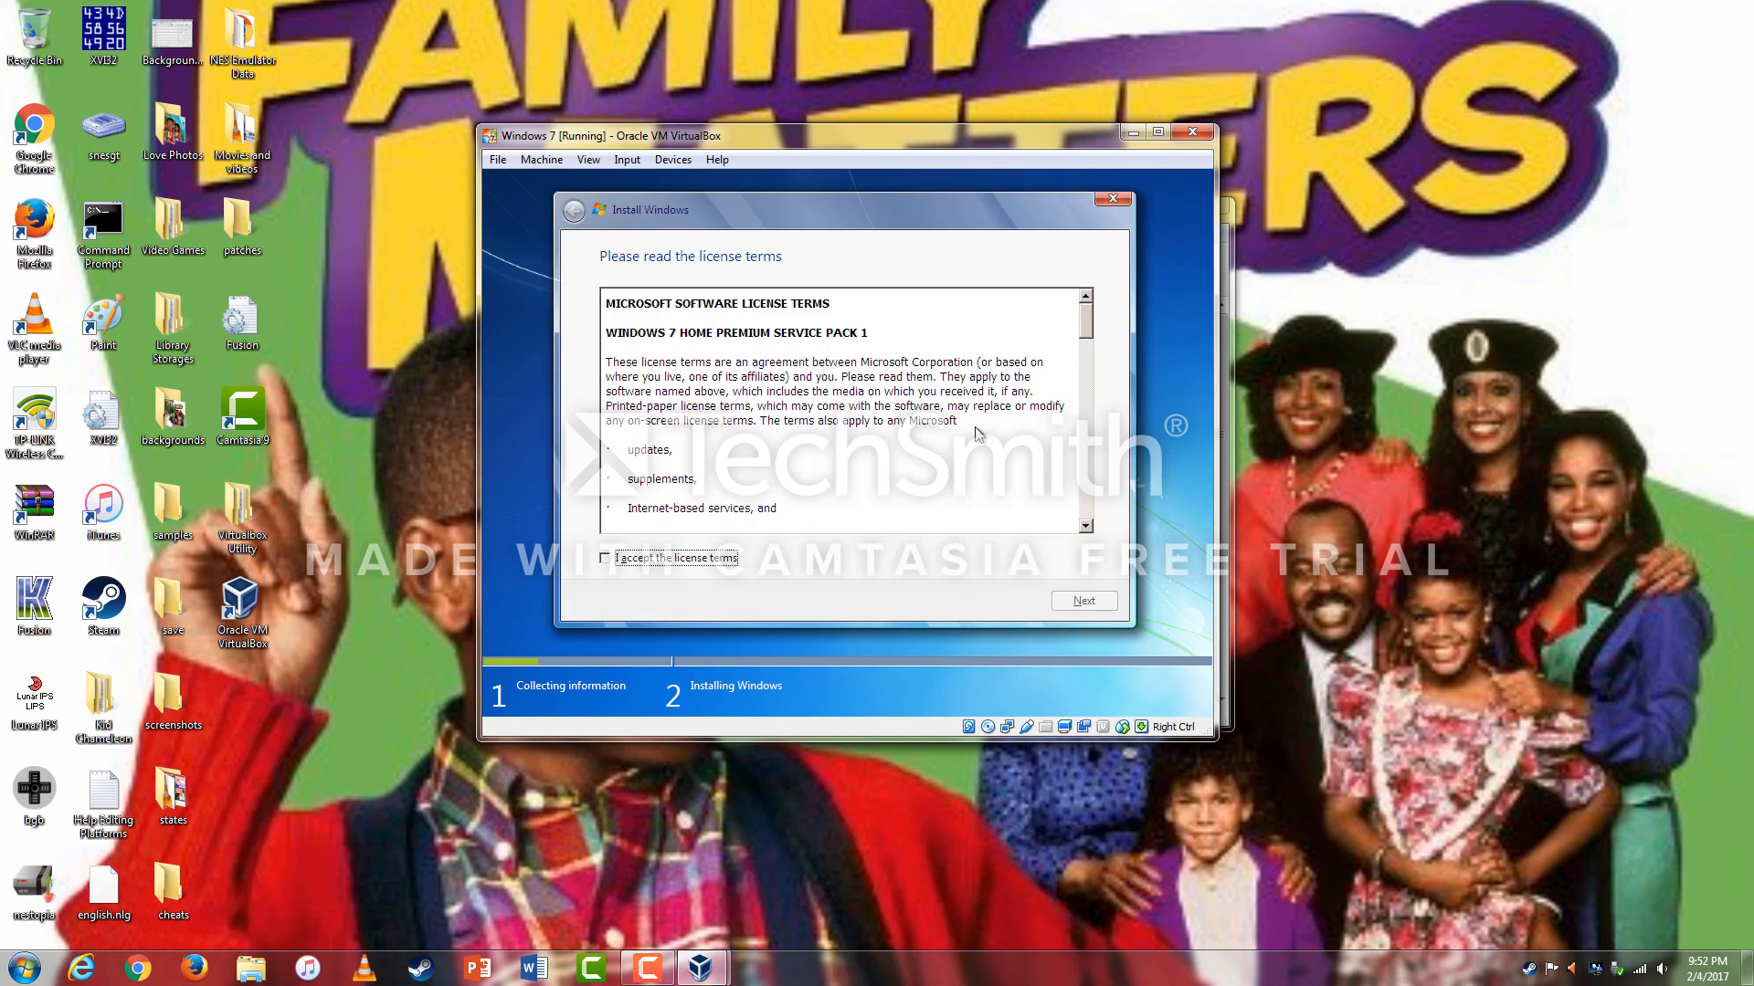
click(697, 567)
click(1078, 601)
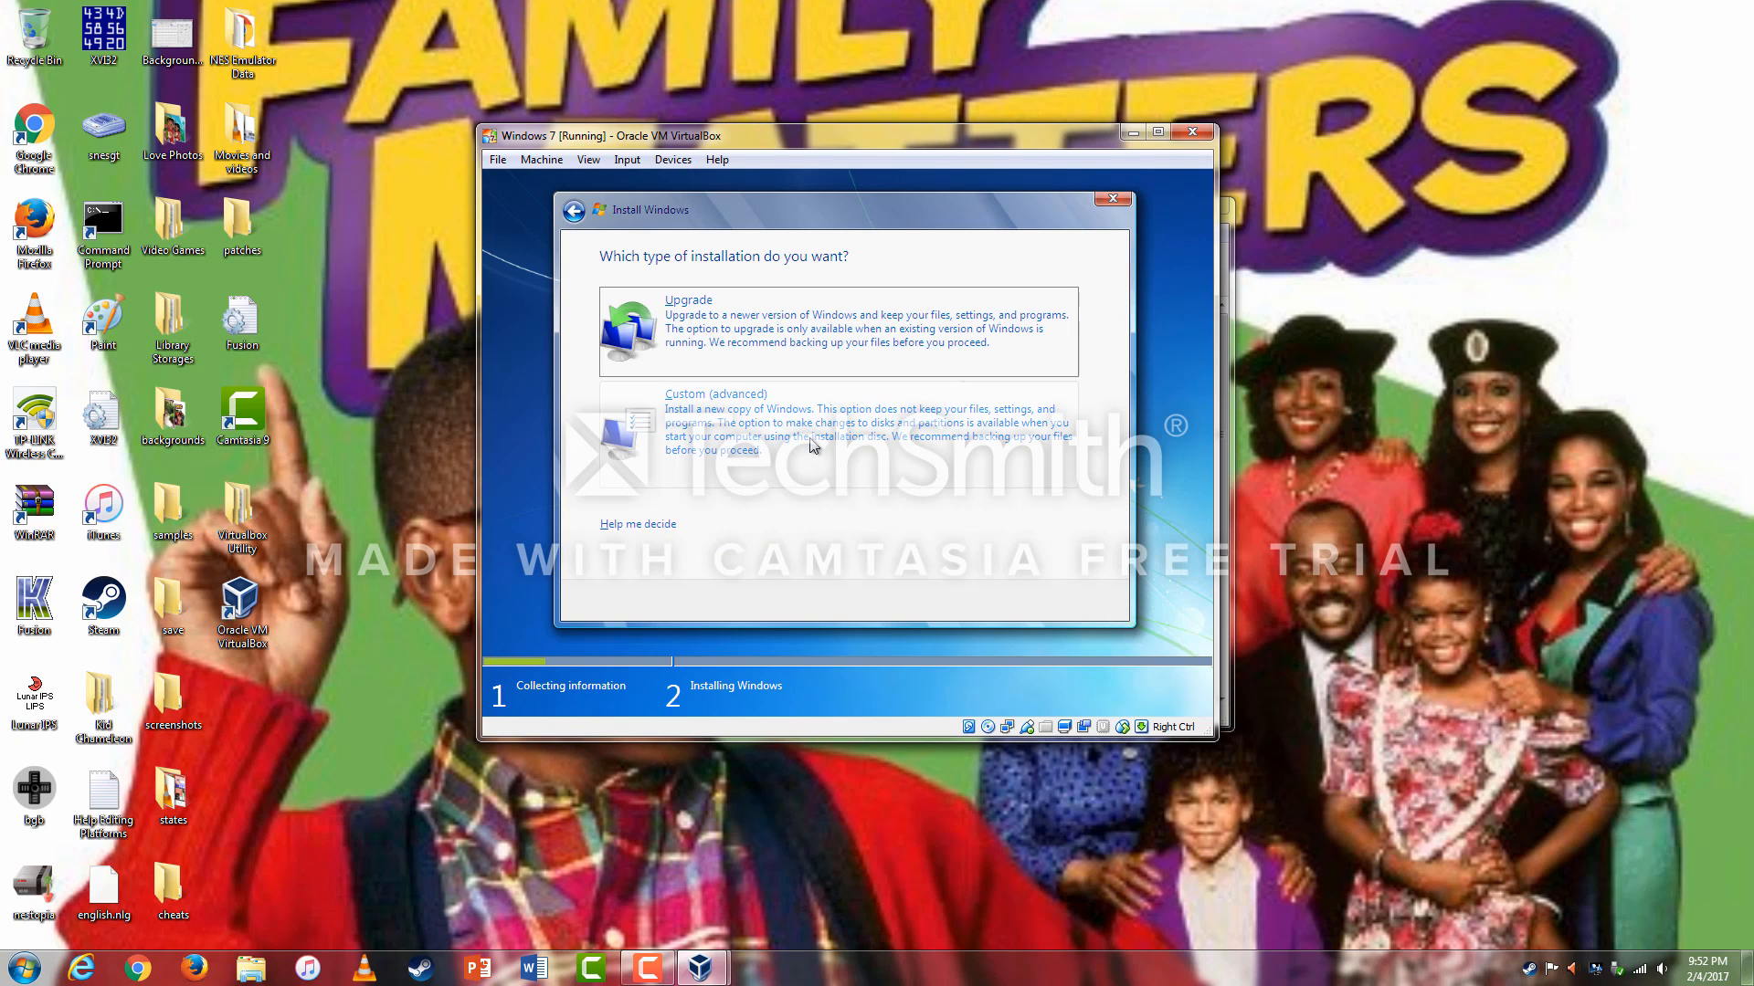
click(716, 394)
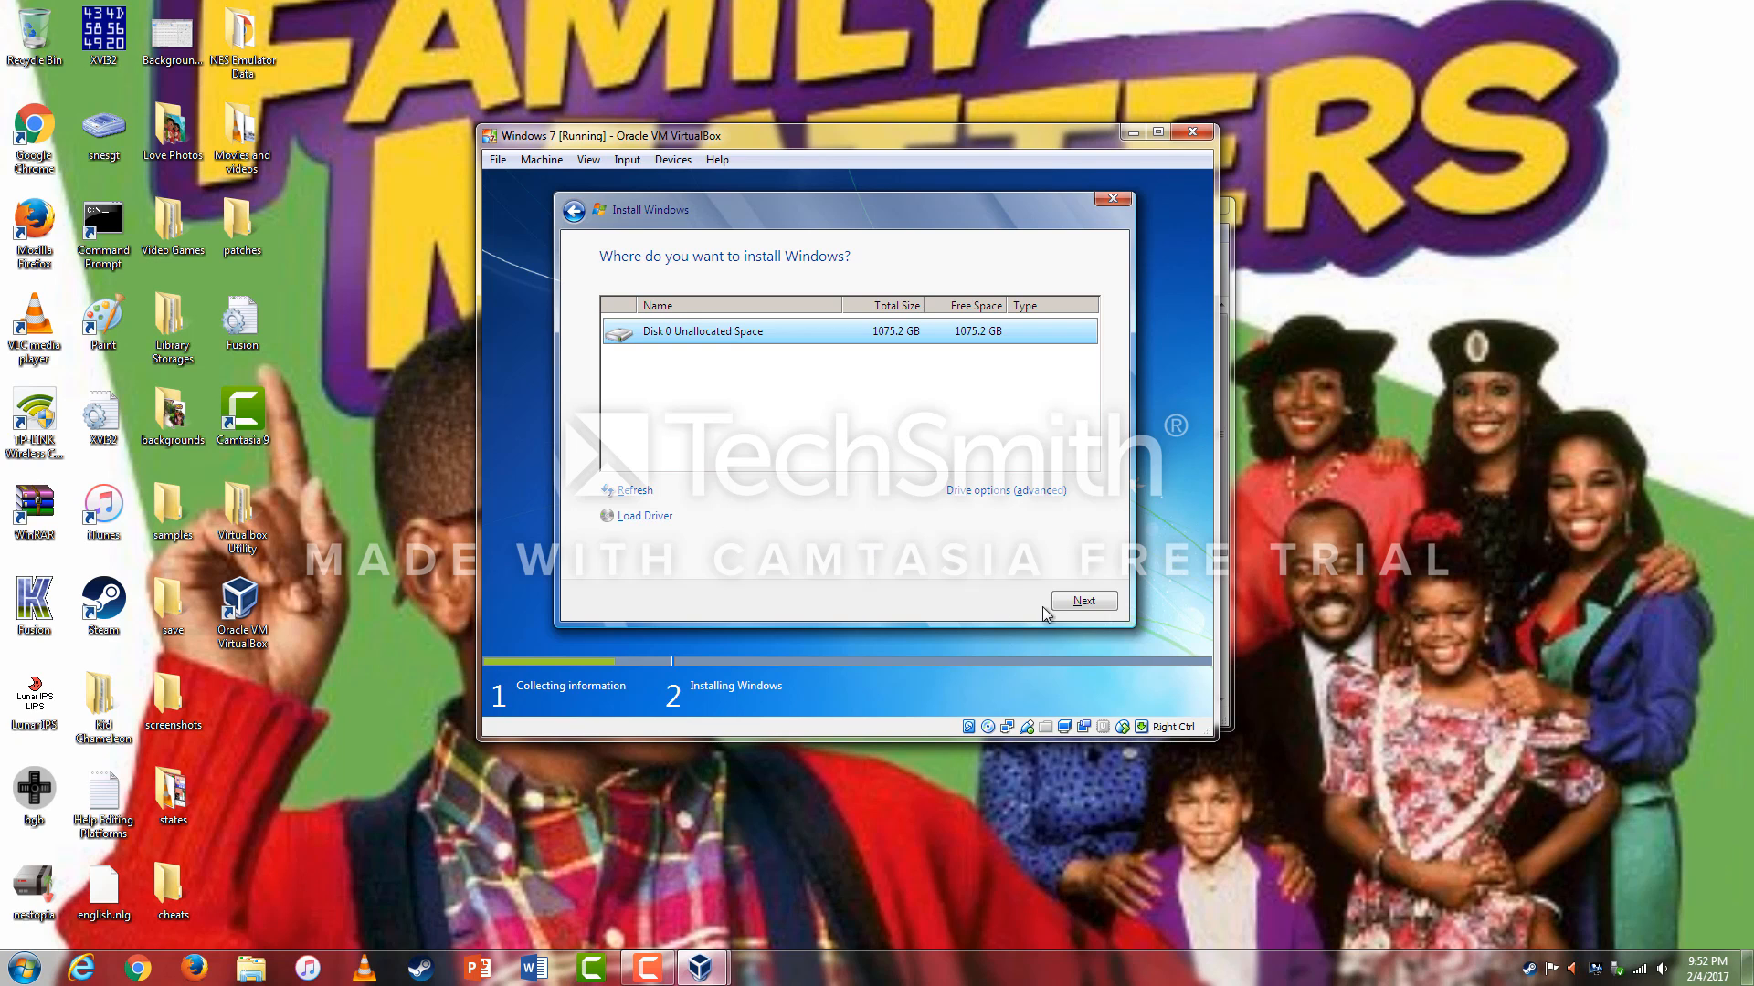
click(1081, 604)
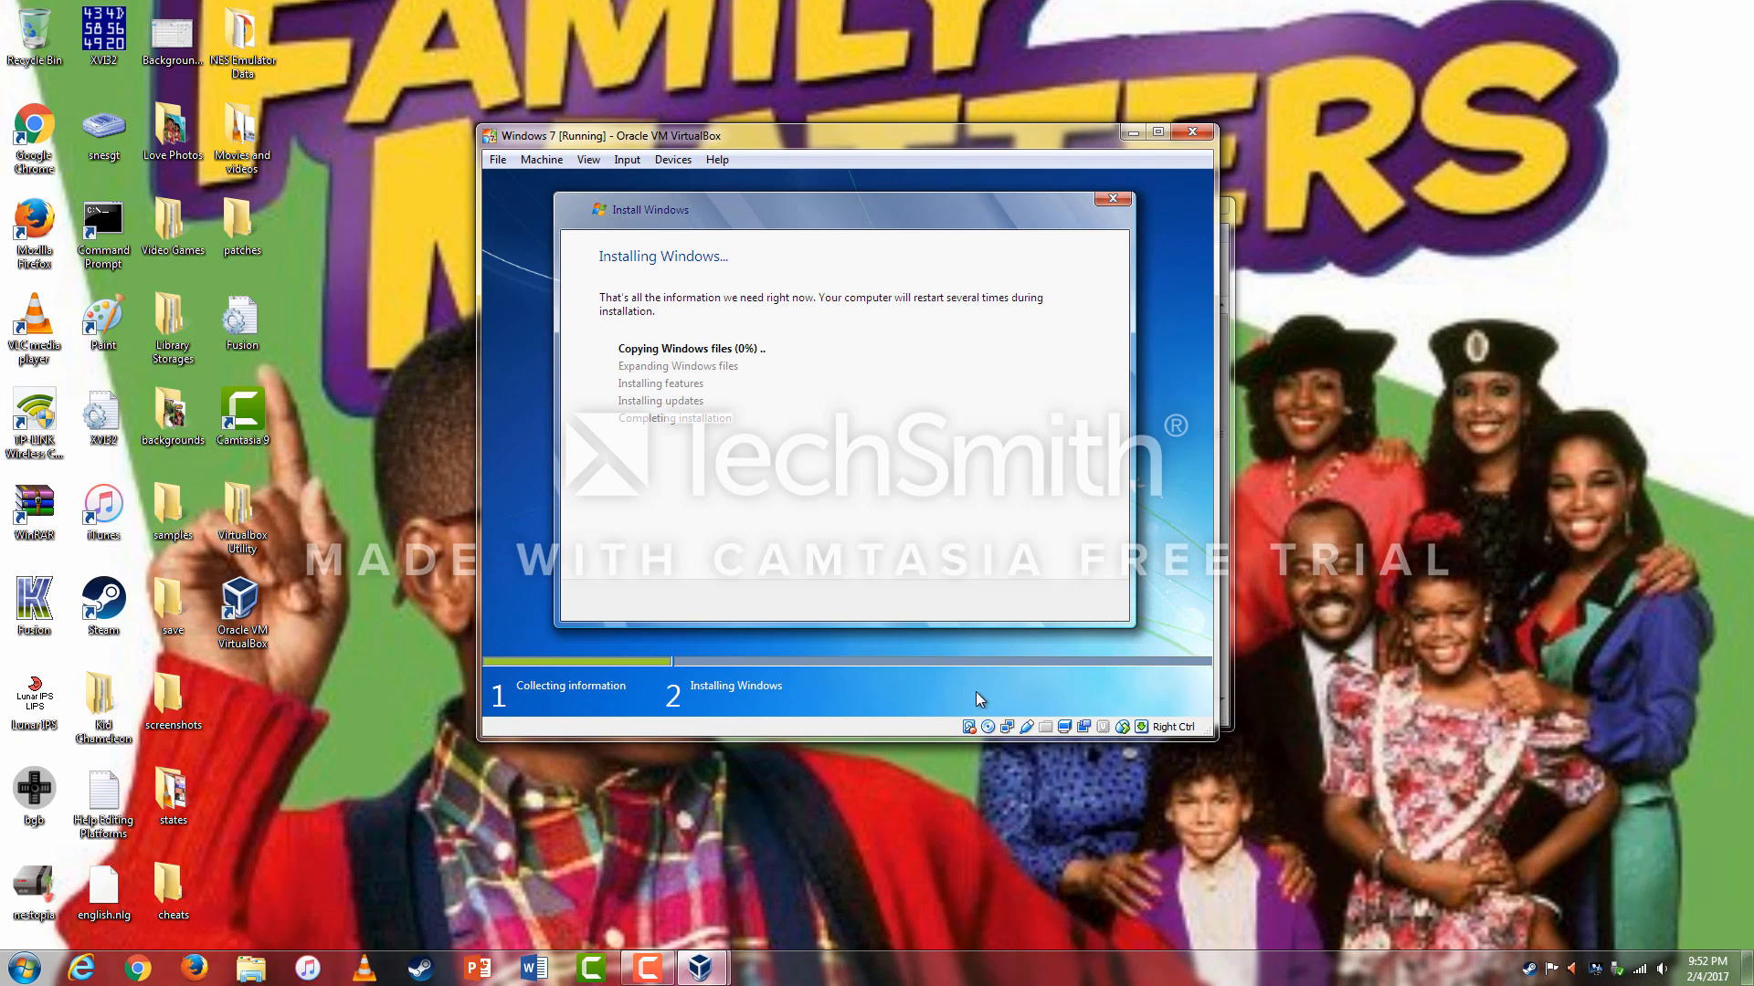
Enter the user name for the new Windows 7 account and continue.
click(647, 967)
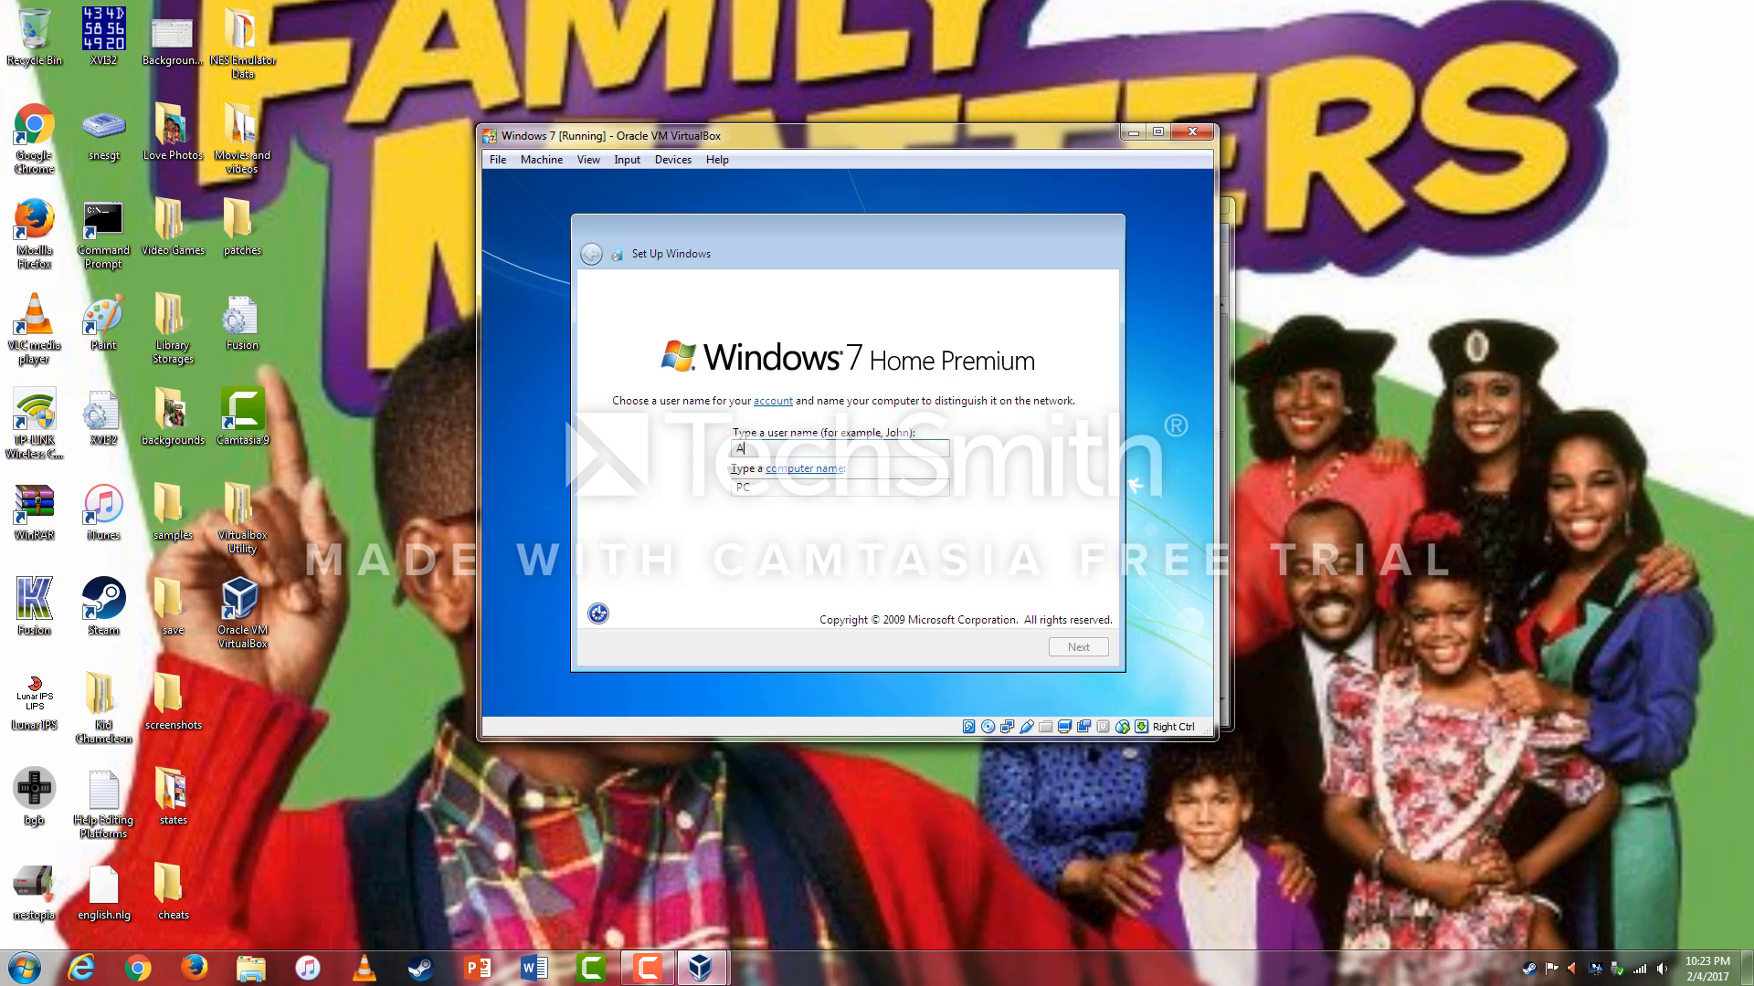
text(rmand69)
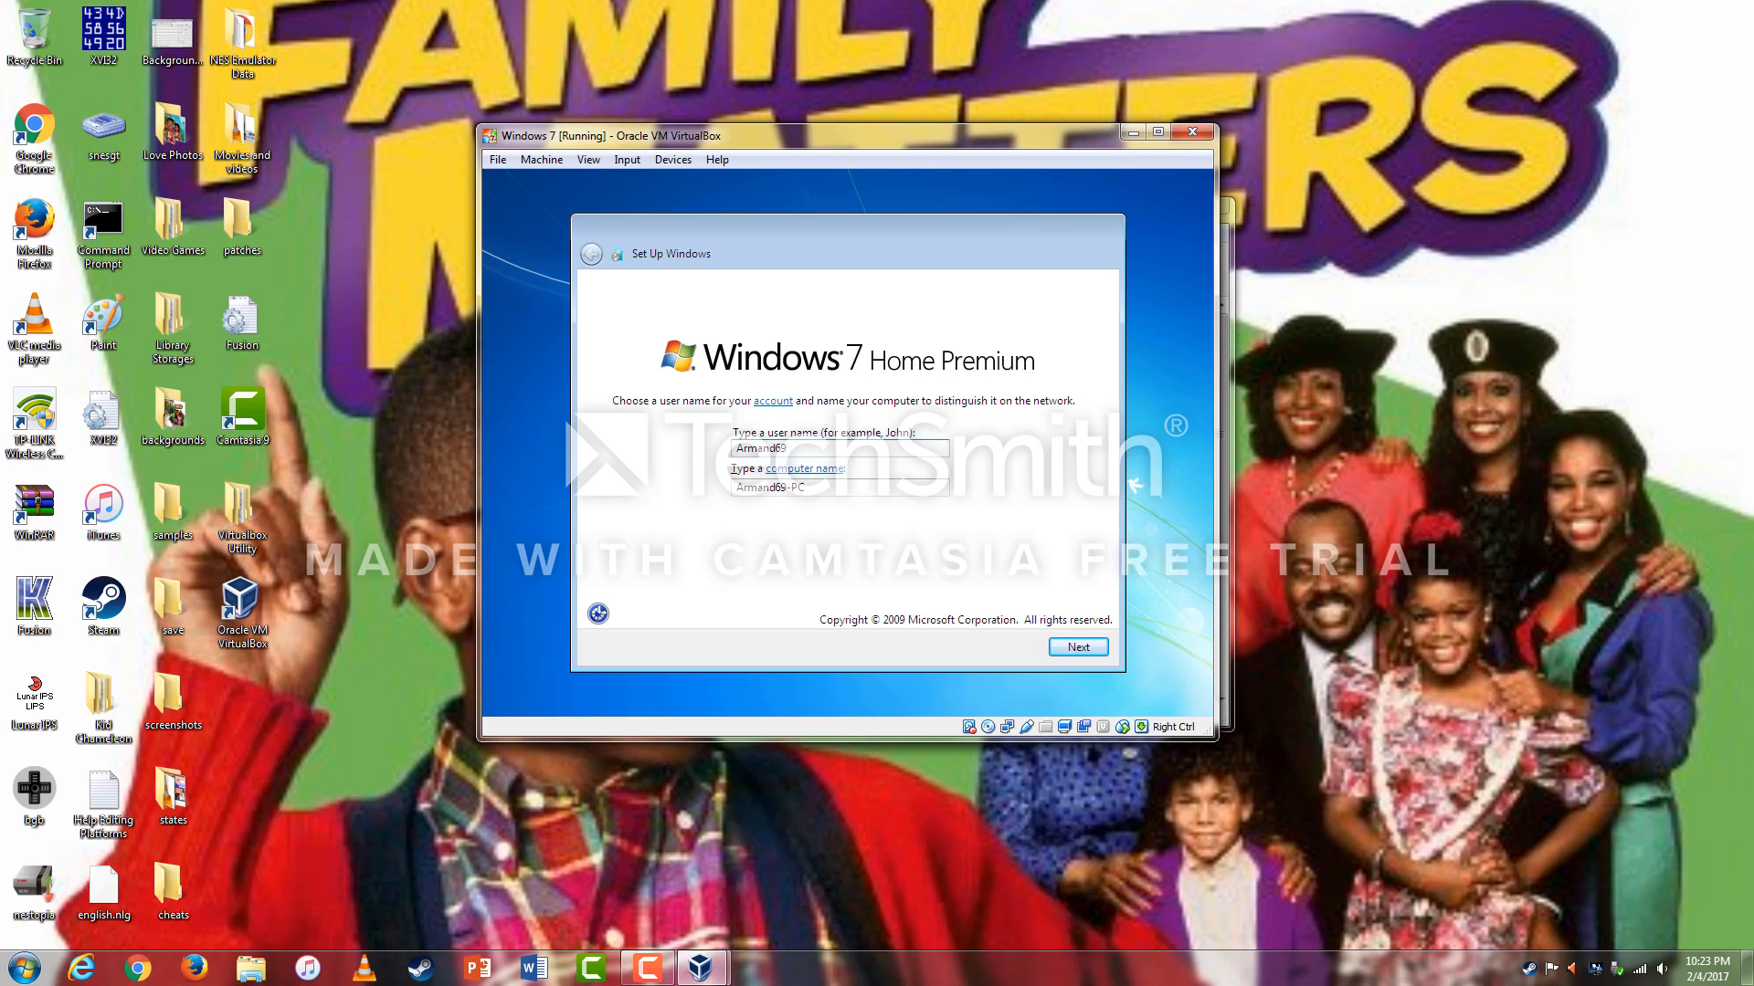
key(Return)
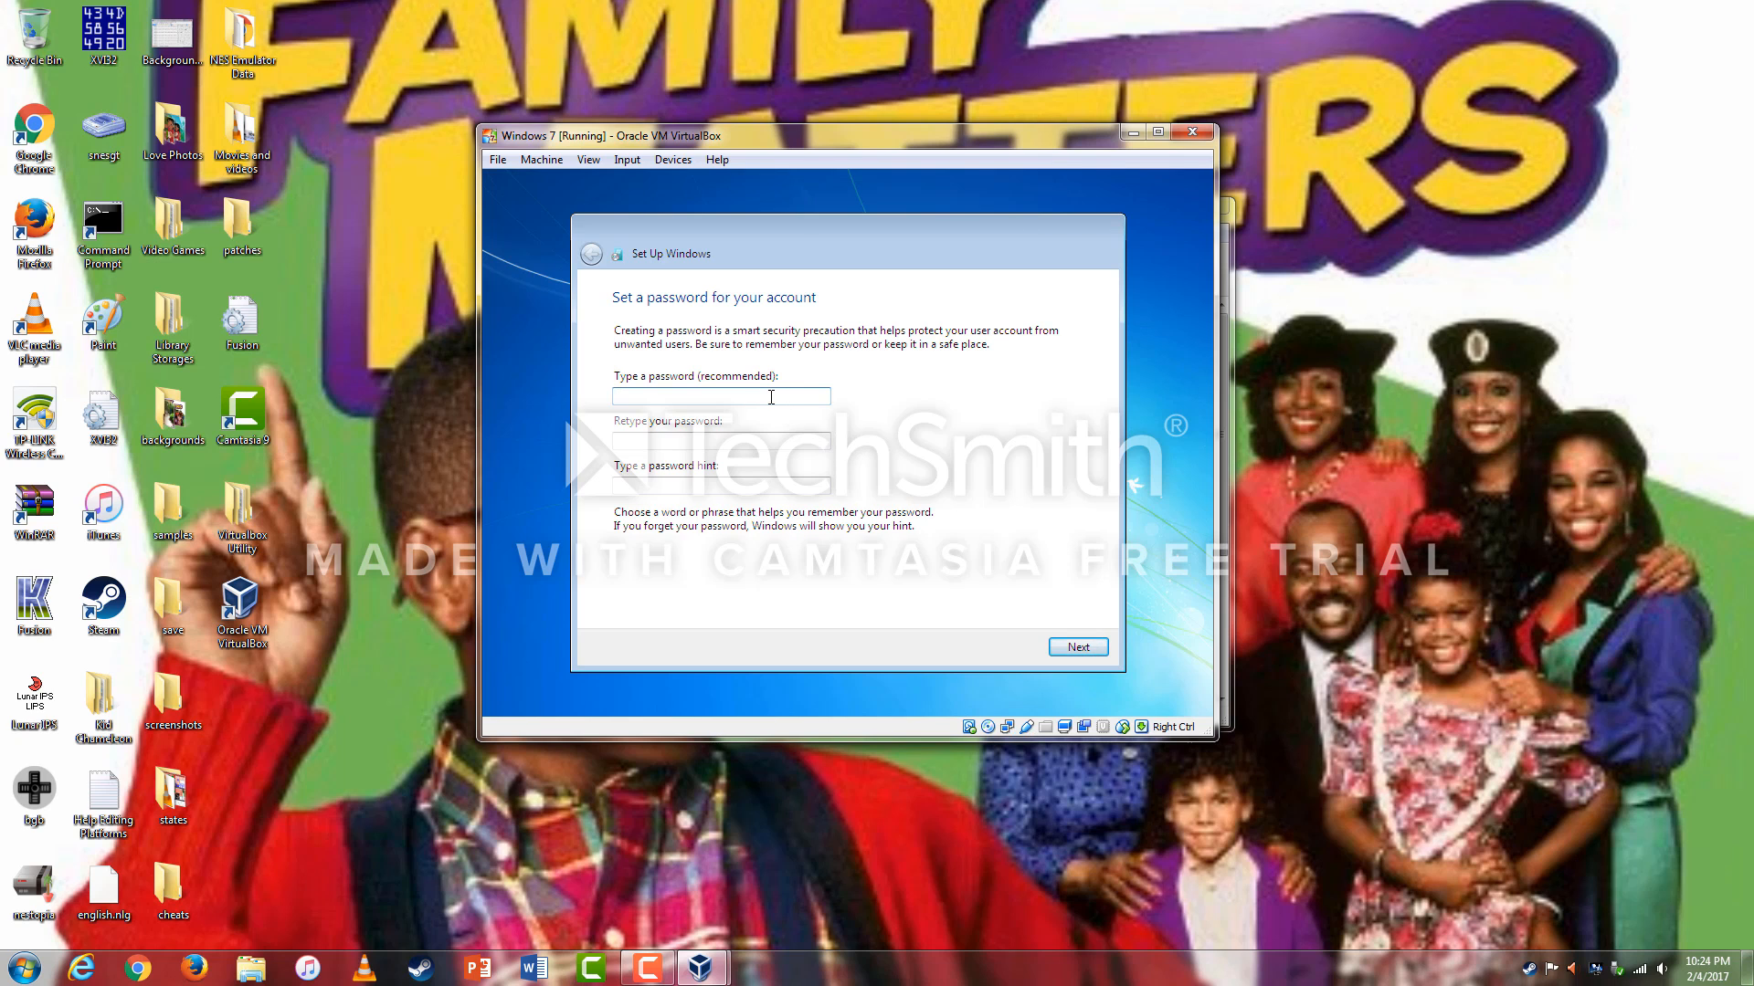
Set the account password, retype it, add a password hint, and proceed to the product key page.
text(12)
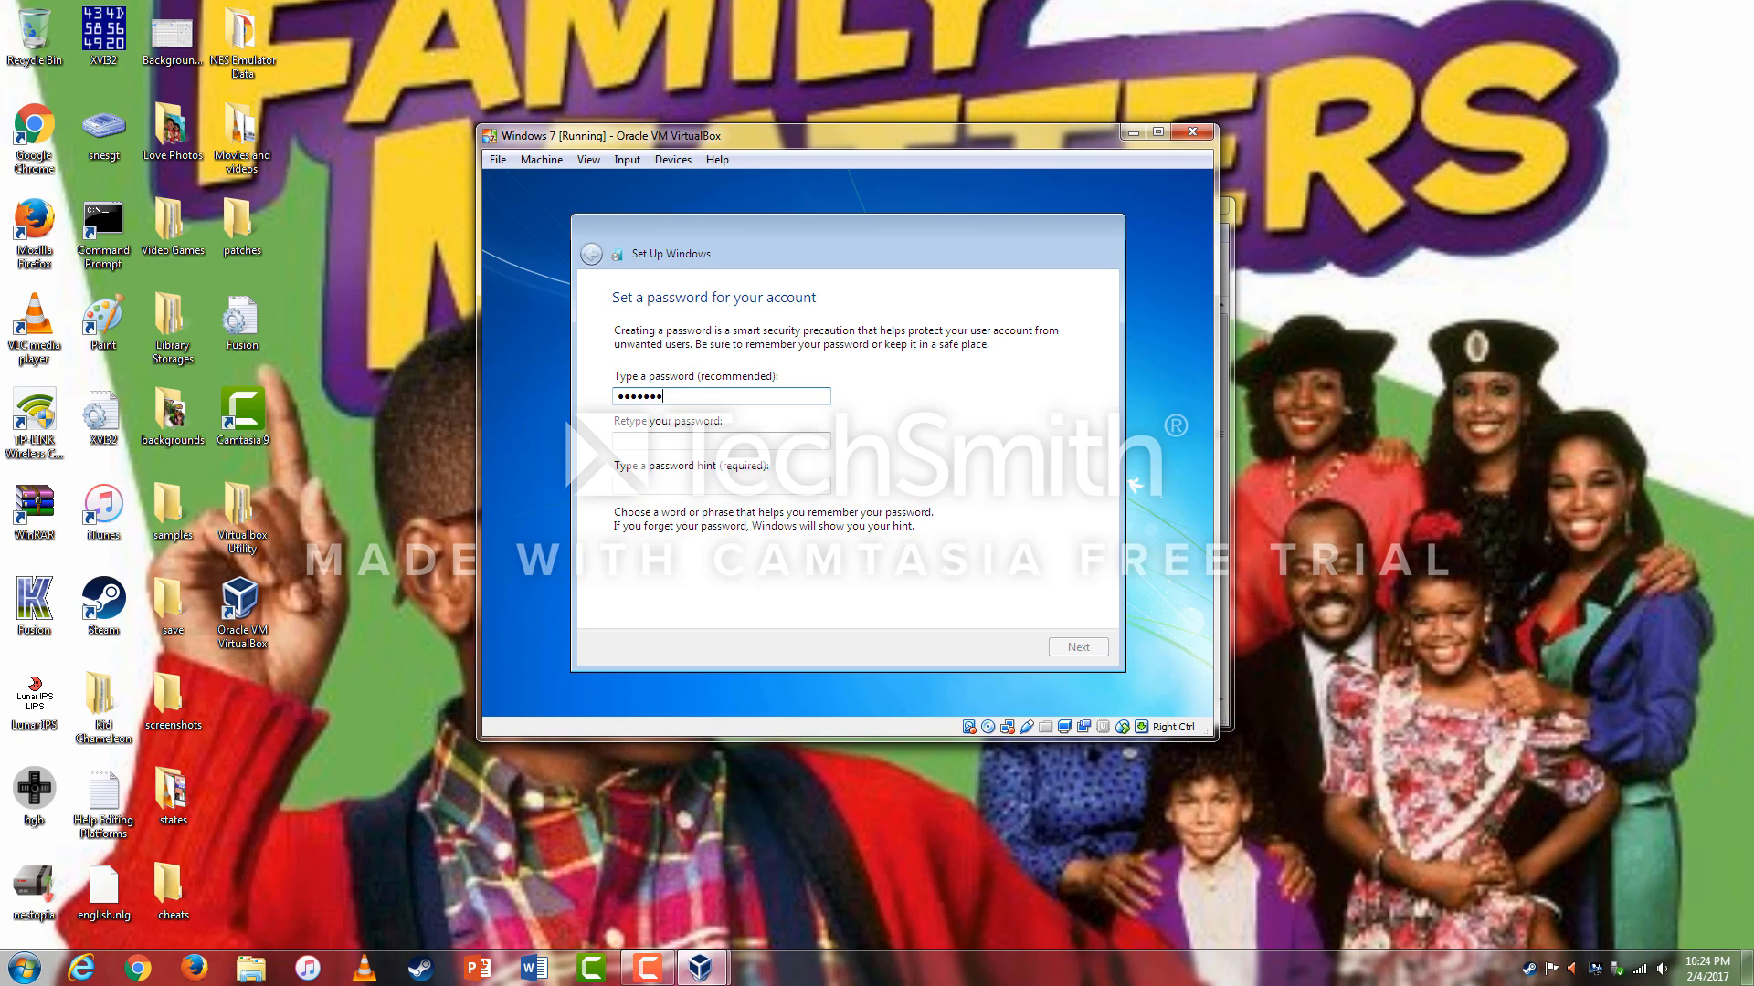
click(760, 439)
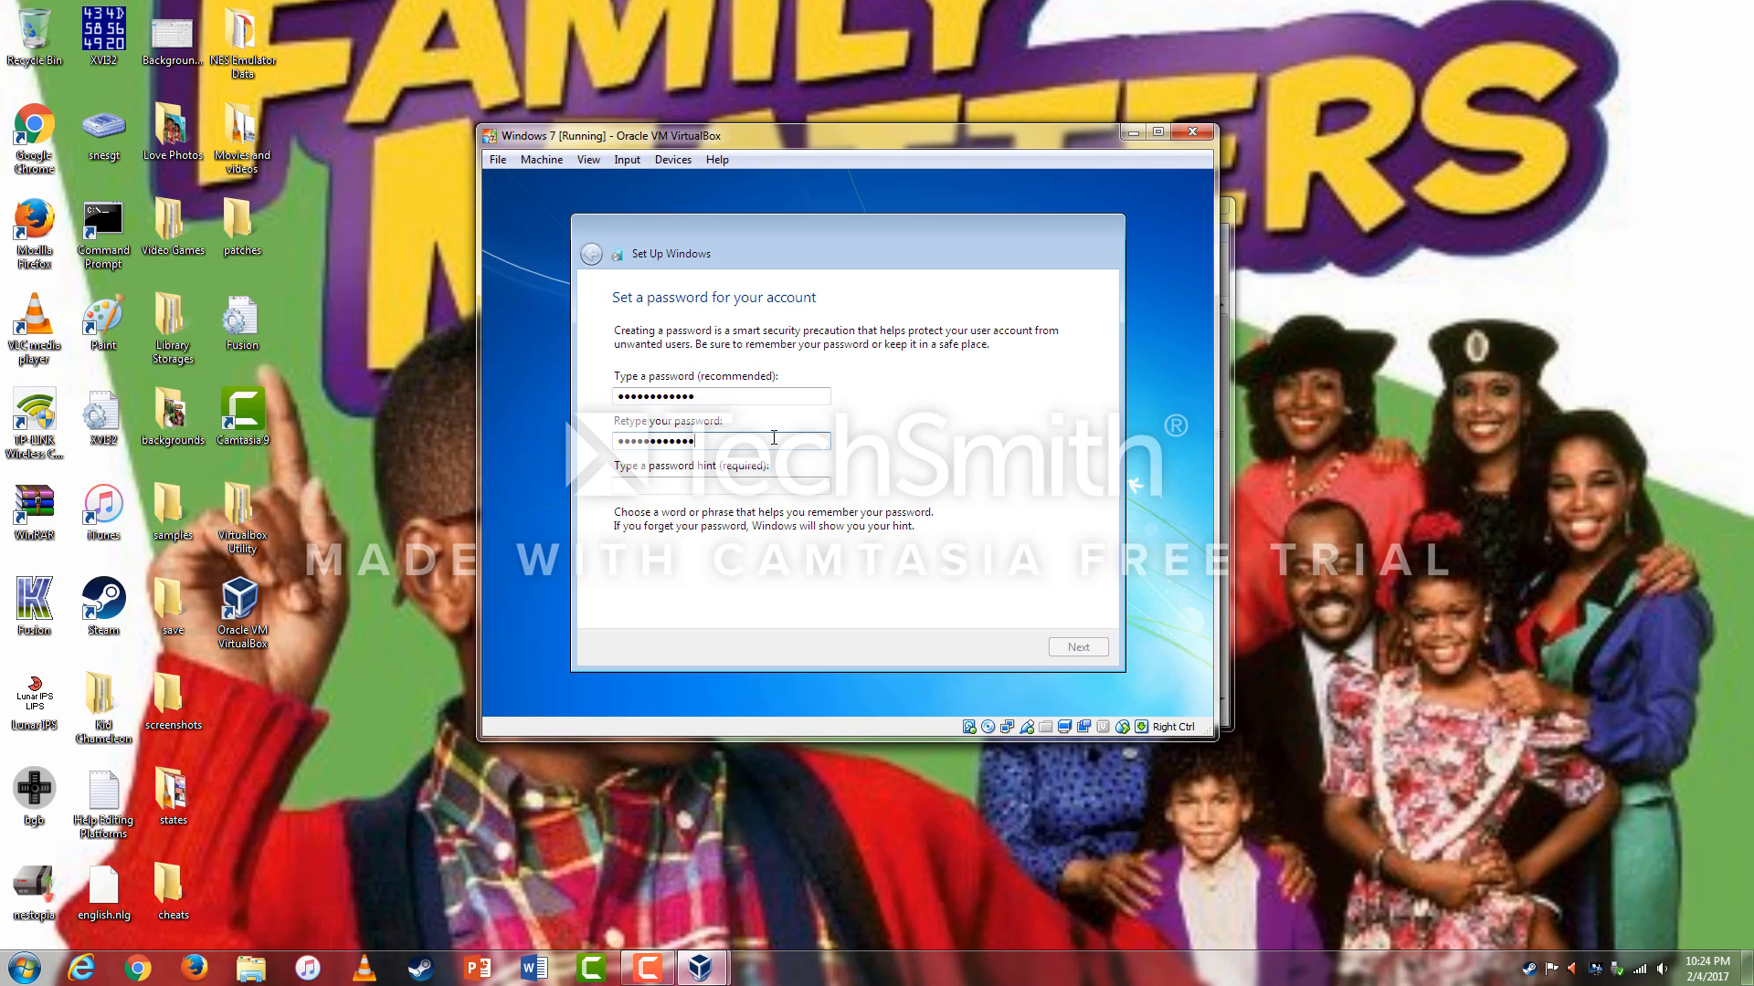
click(775, 492)
text(movies)
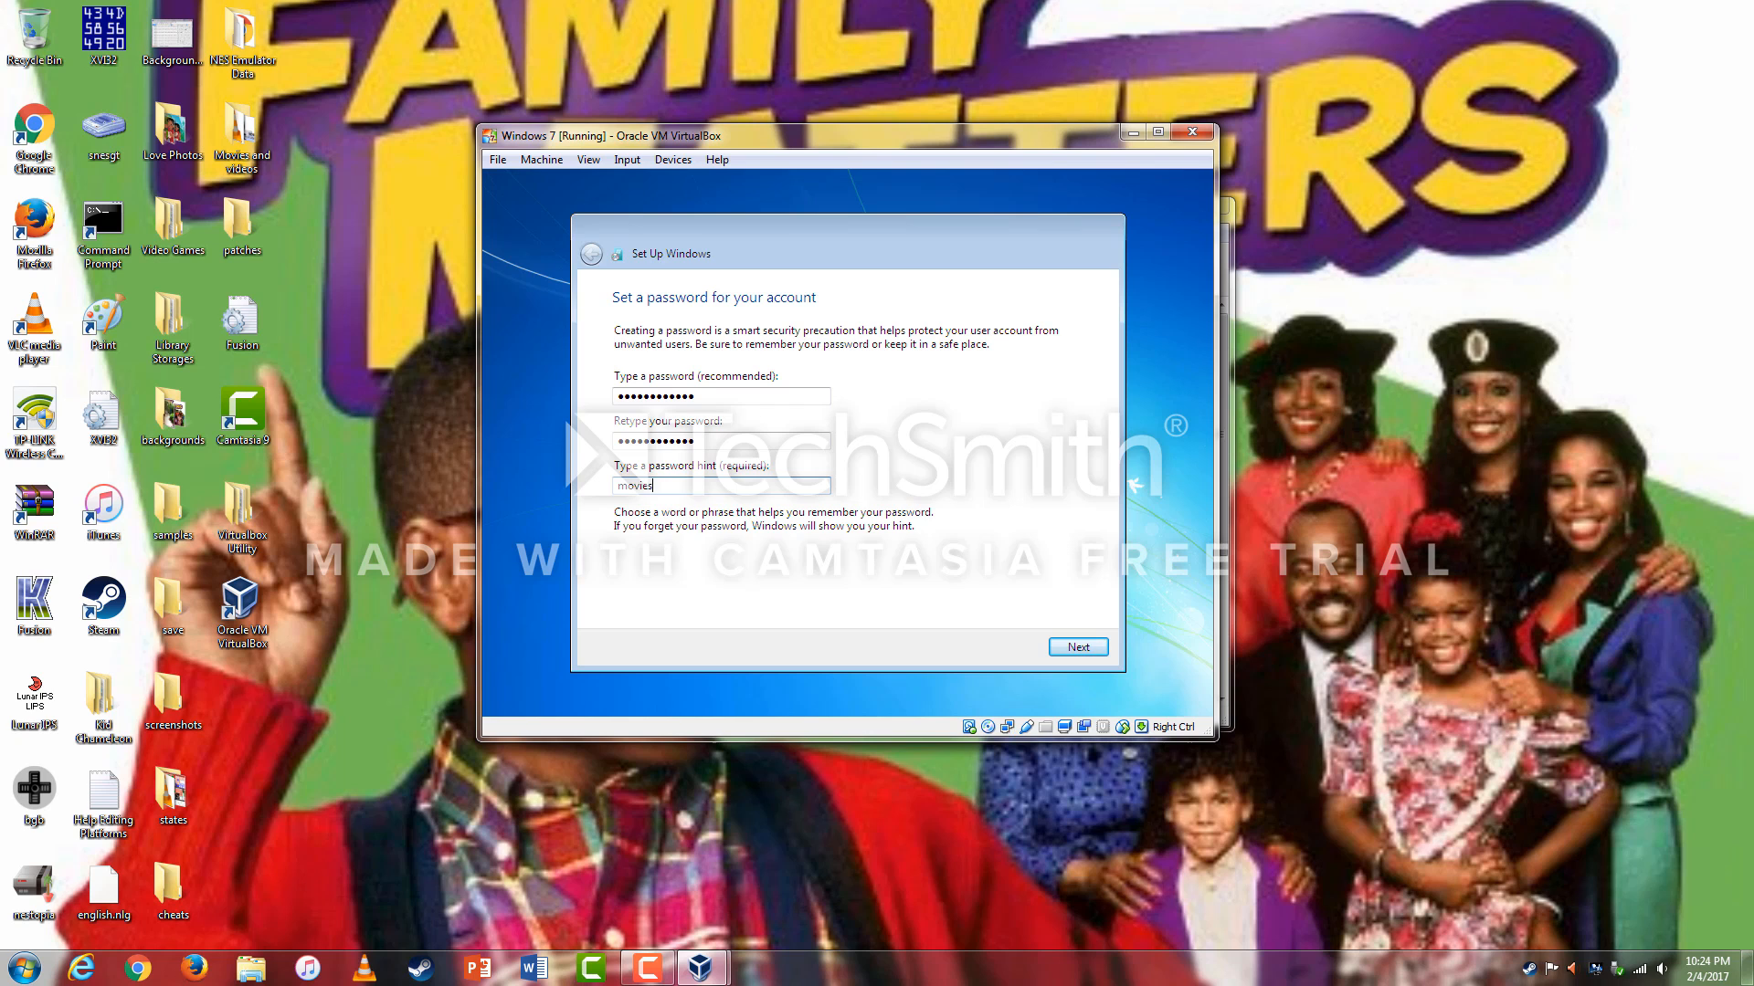
click(1062, 646)
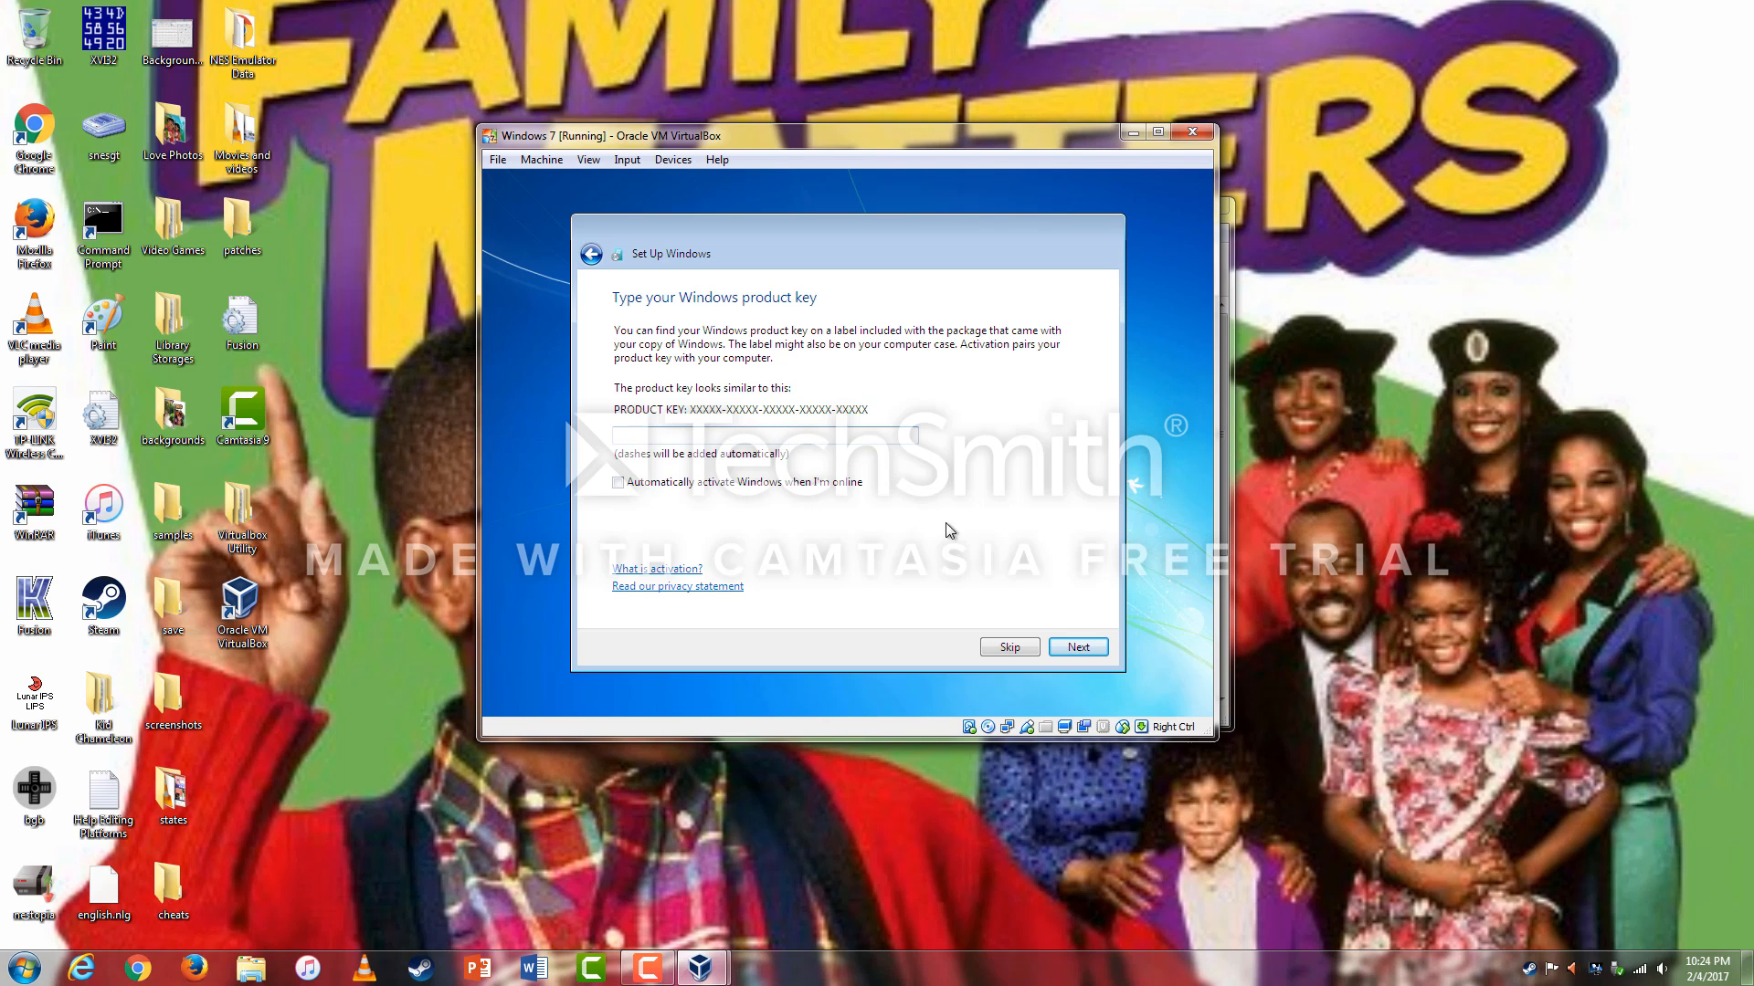
Skip the product key, use recommended update settings, and set the time zone to (UTC-05:00) Eastern Time.
click(1079, 646)
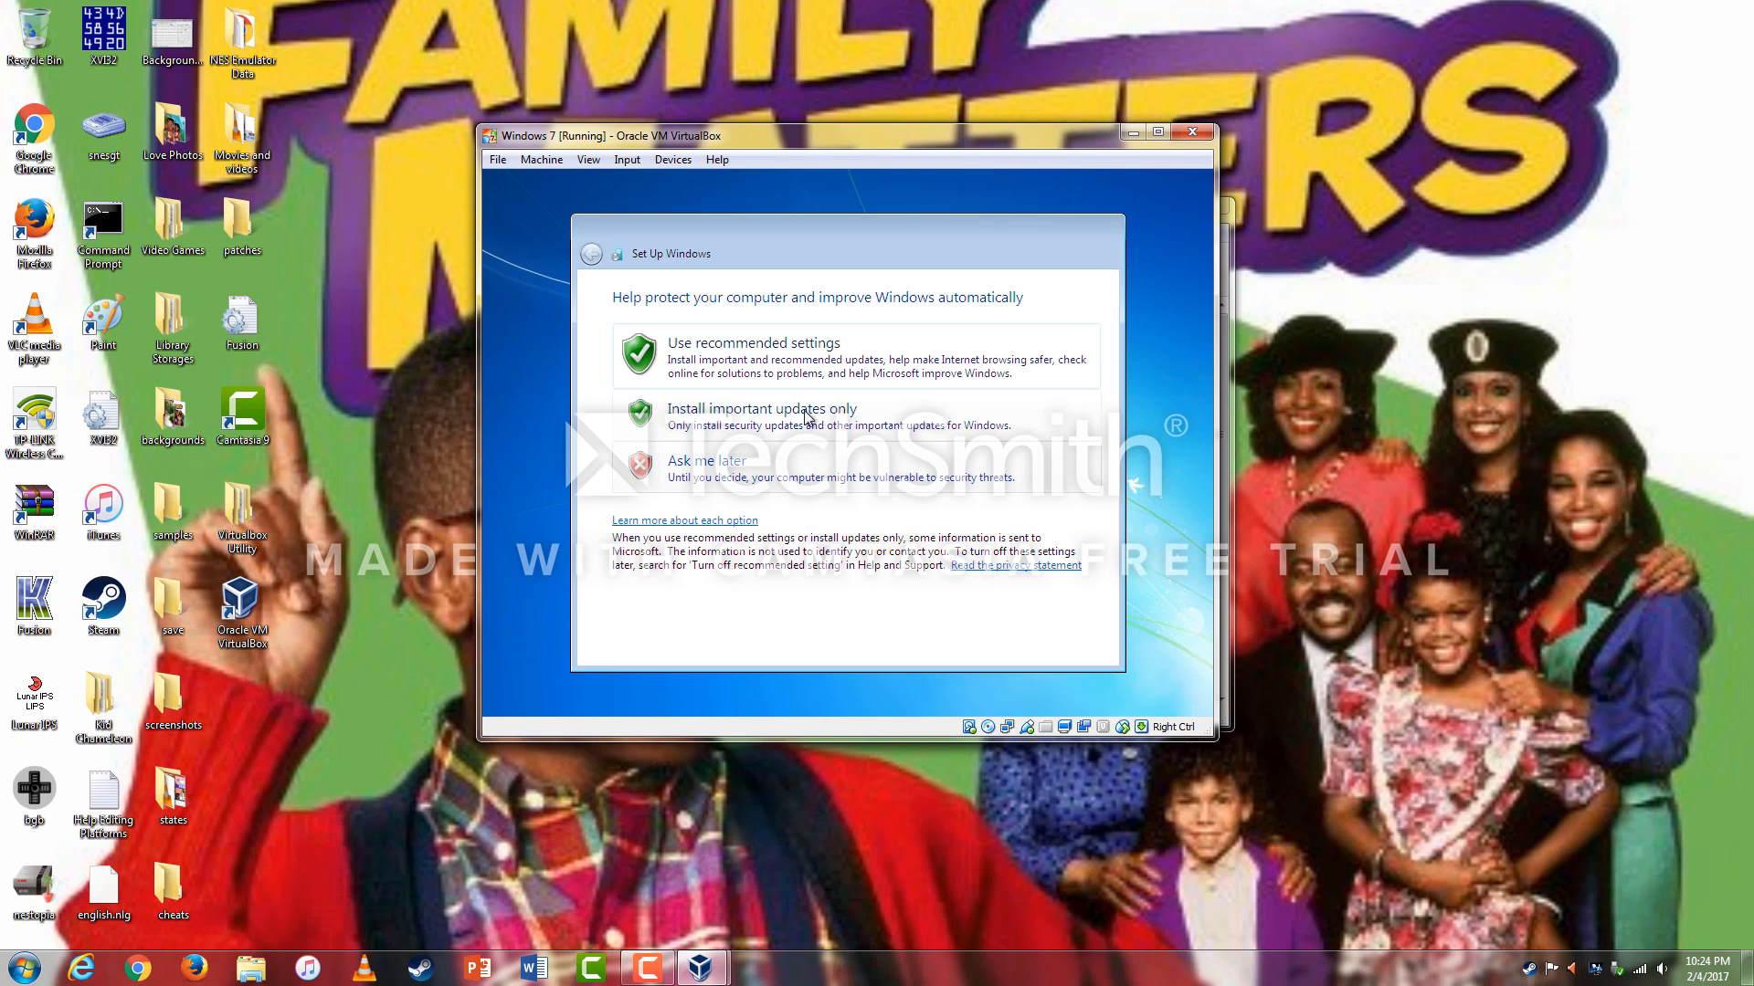
click(791, 356)
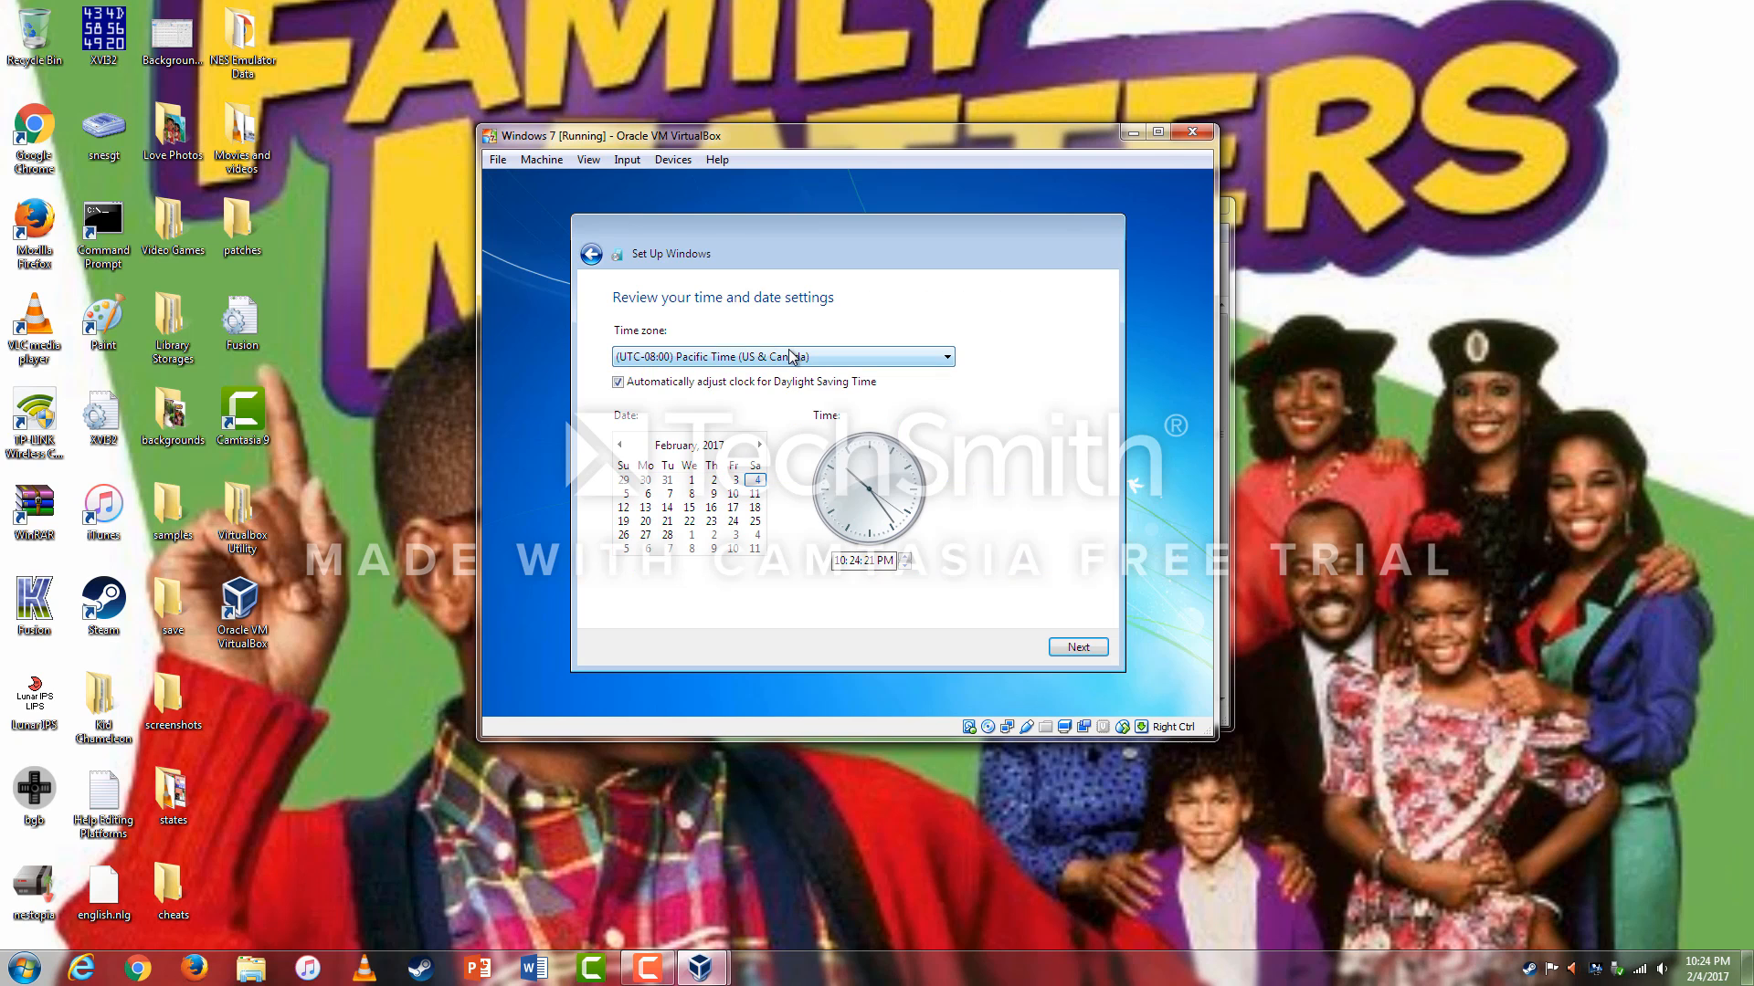
click(790, 356)
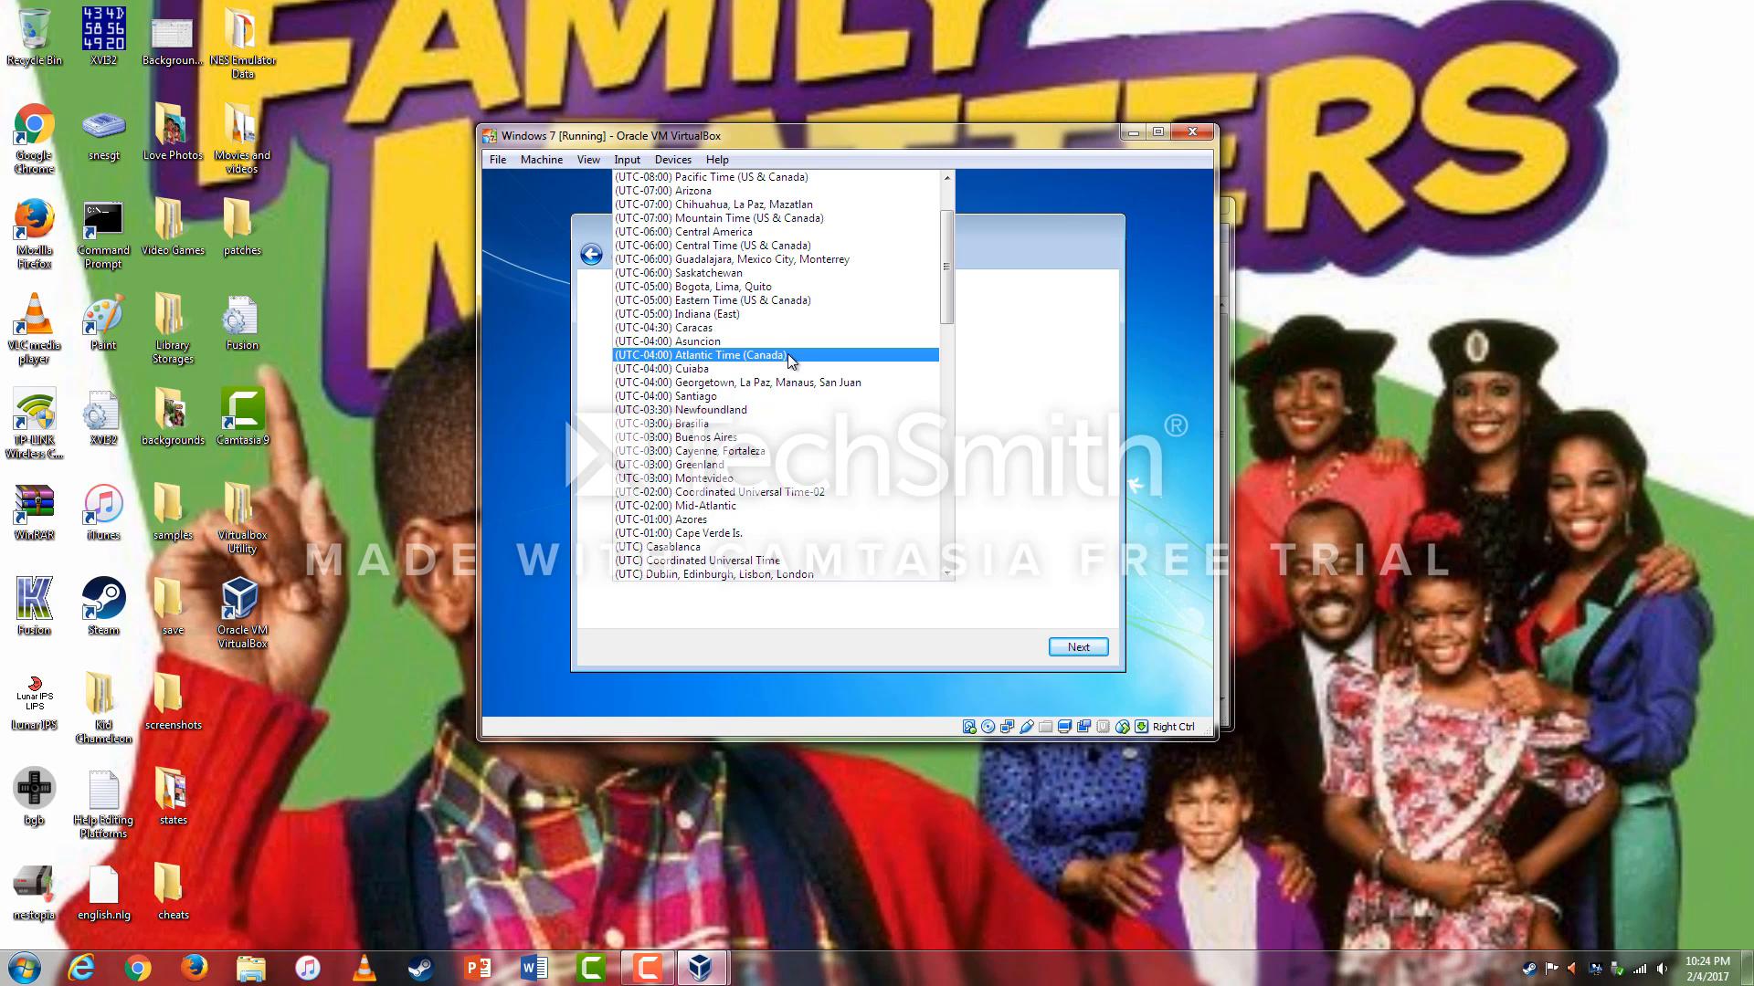
click(750, 301)
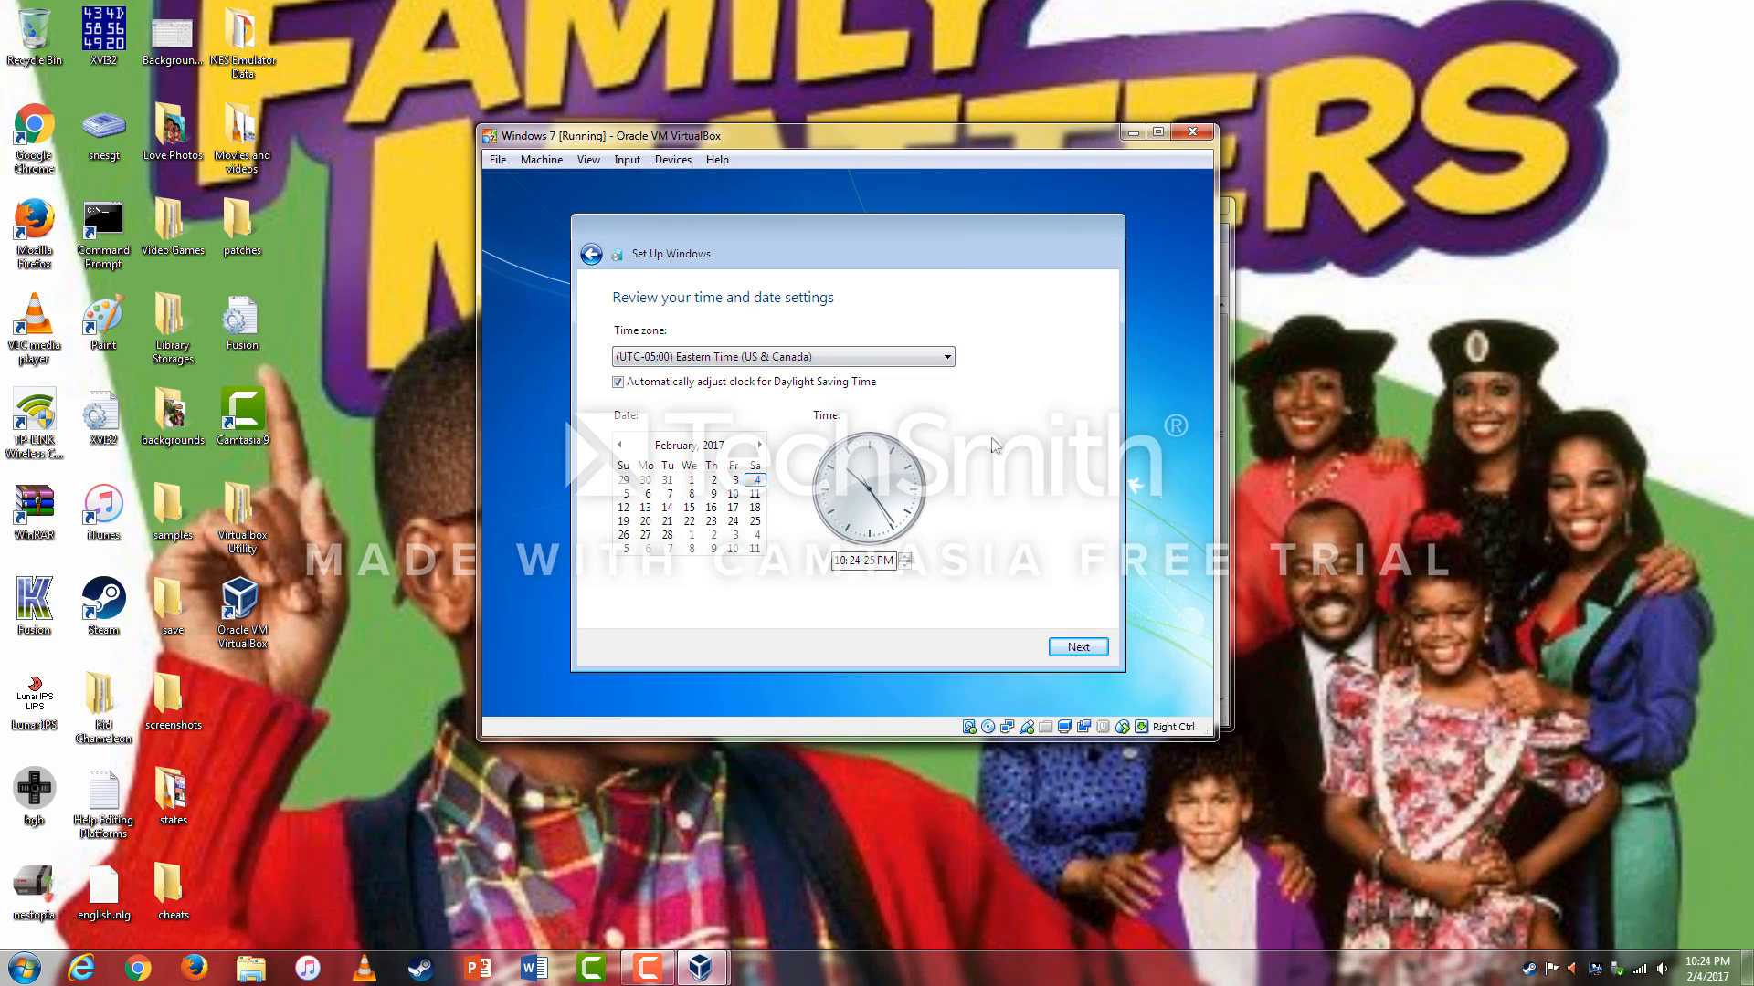
click(1075, 645)
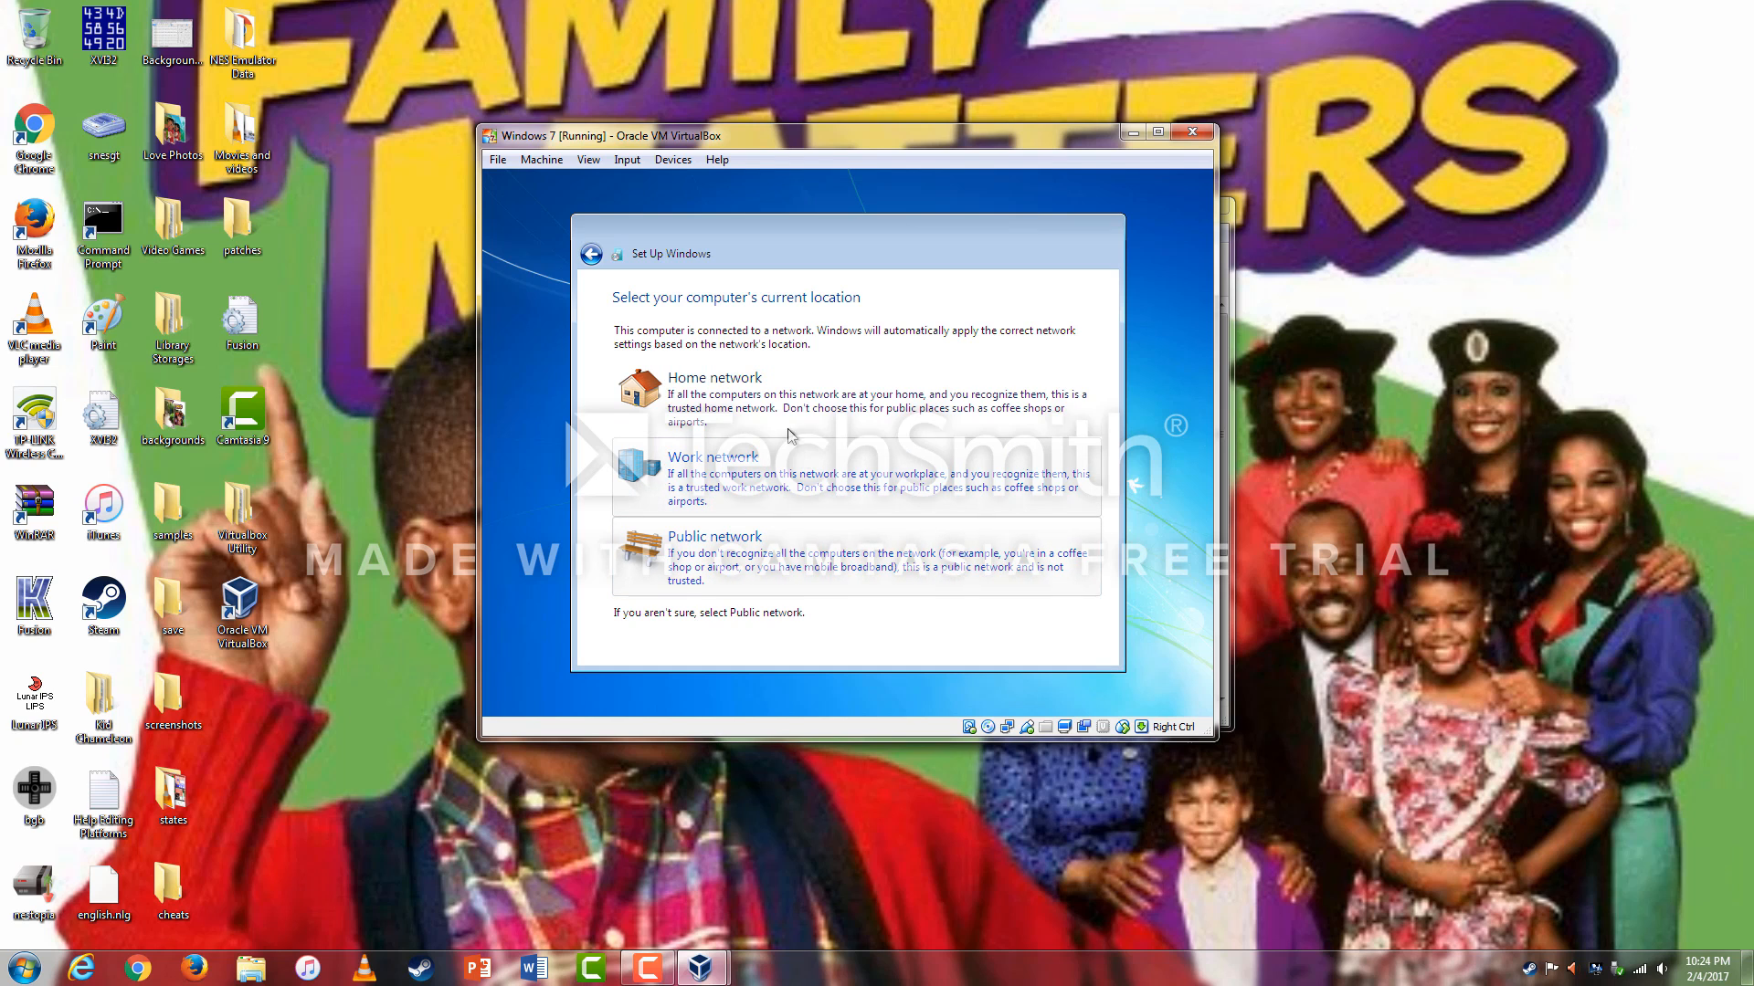
Choose Home network as the network location to reach the Windows 7 desktop.
click(773, 391)
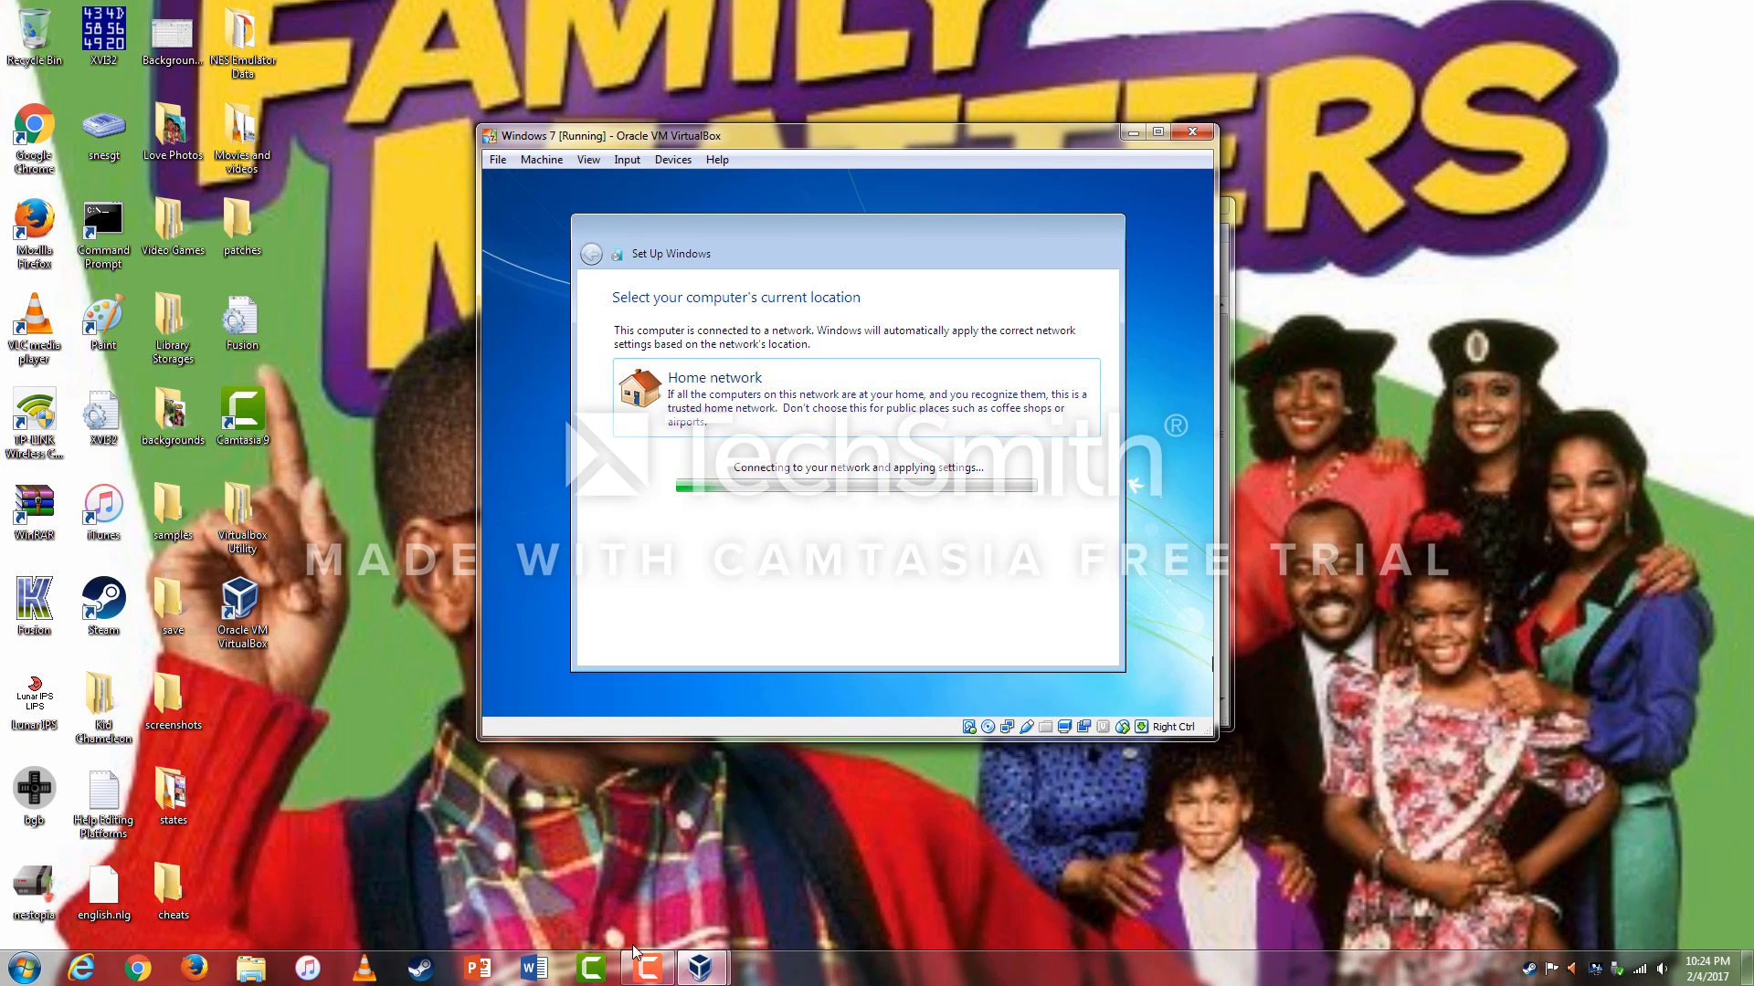
click(654, 975)
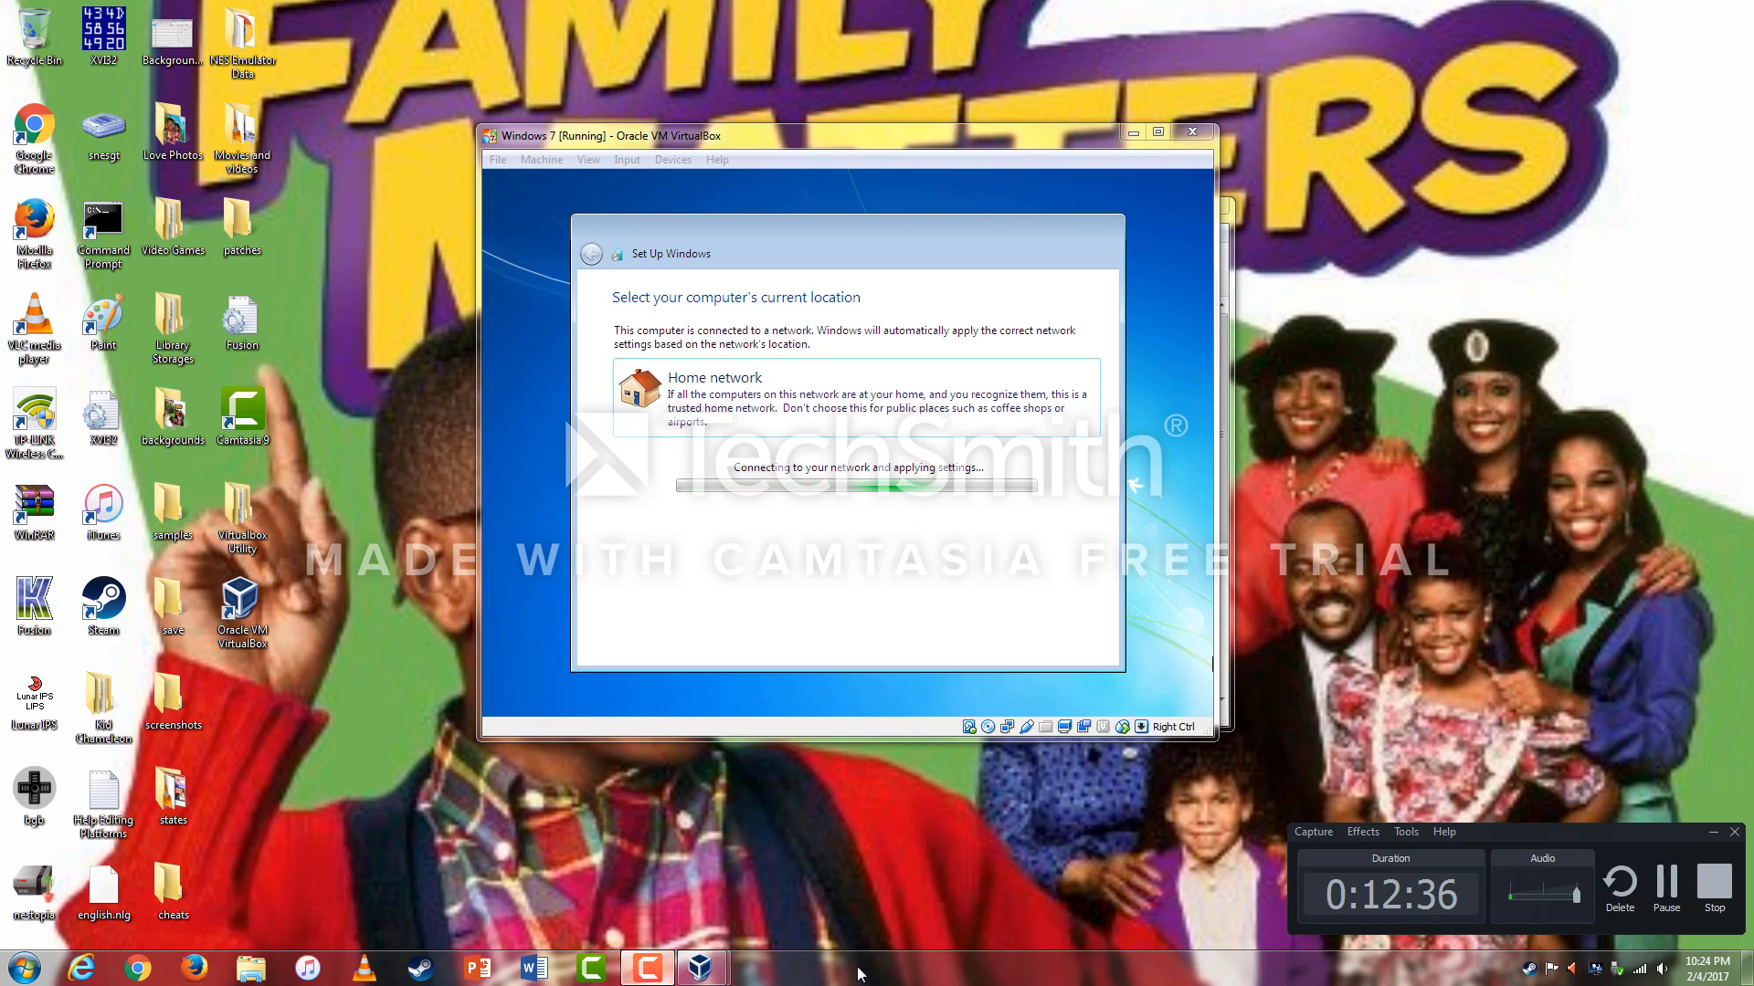
click(1664, 884)
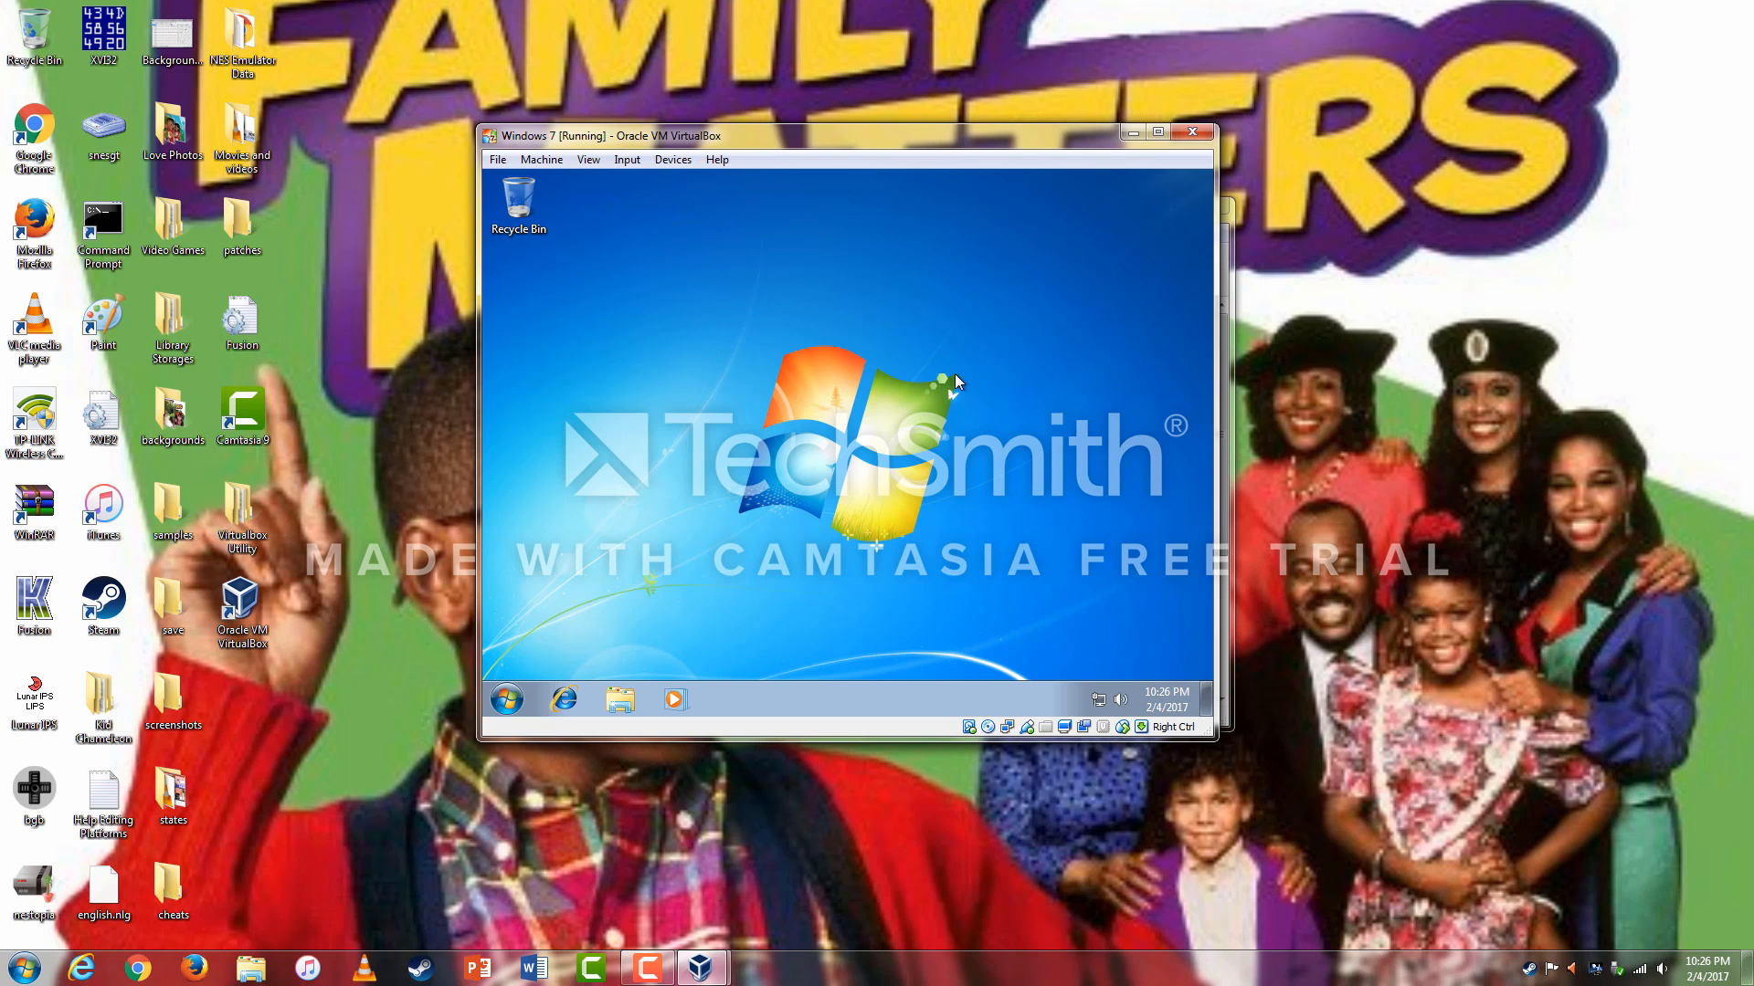
Insert the Guest Additions CD image via Devices and run VBoxWindowsAdditions.exe from AutoPlay.
click(671, 160)
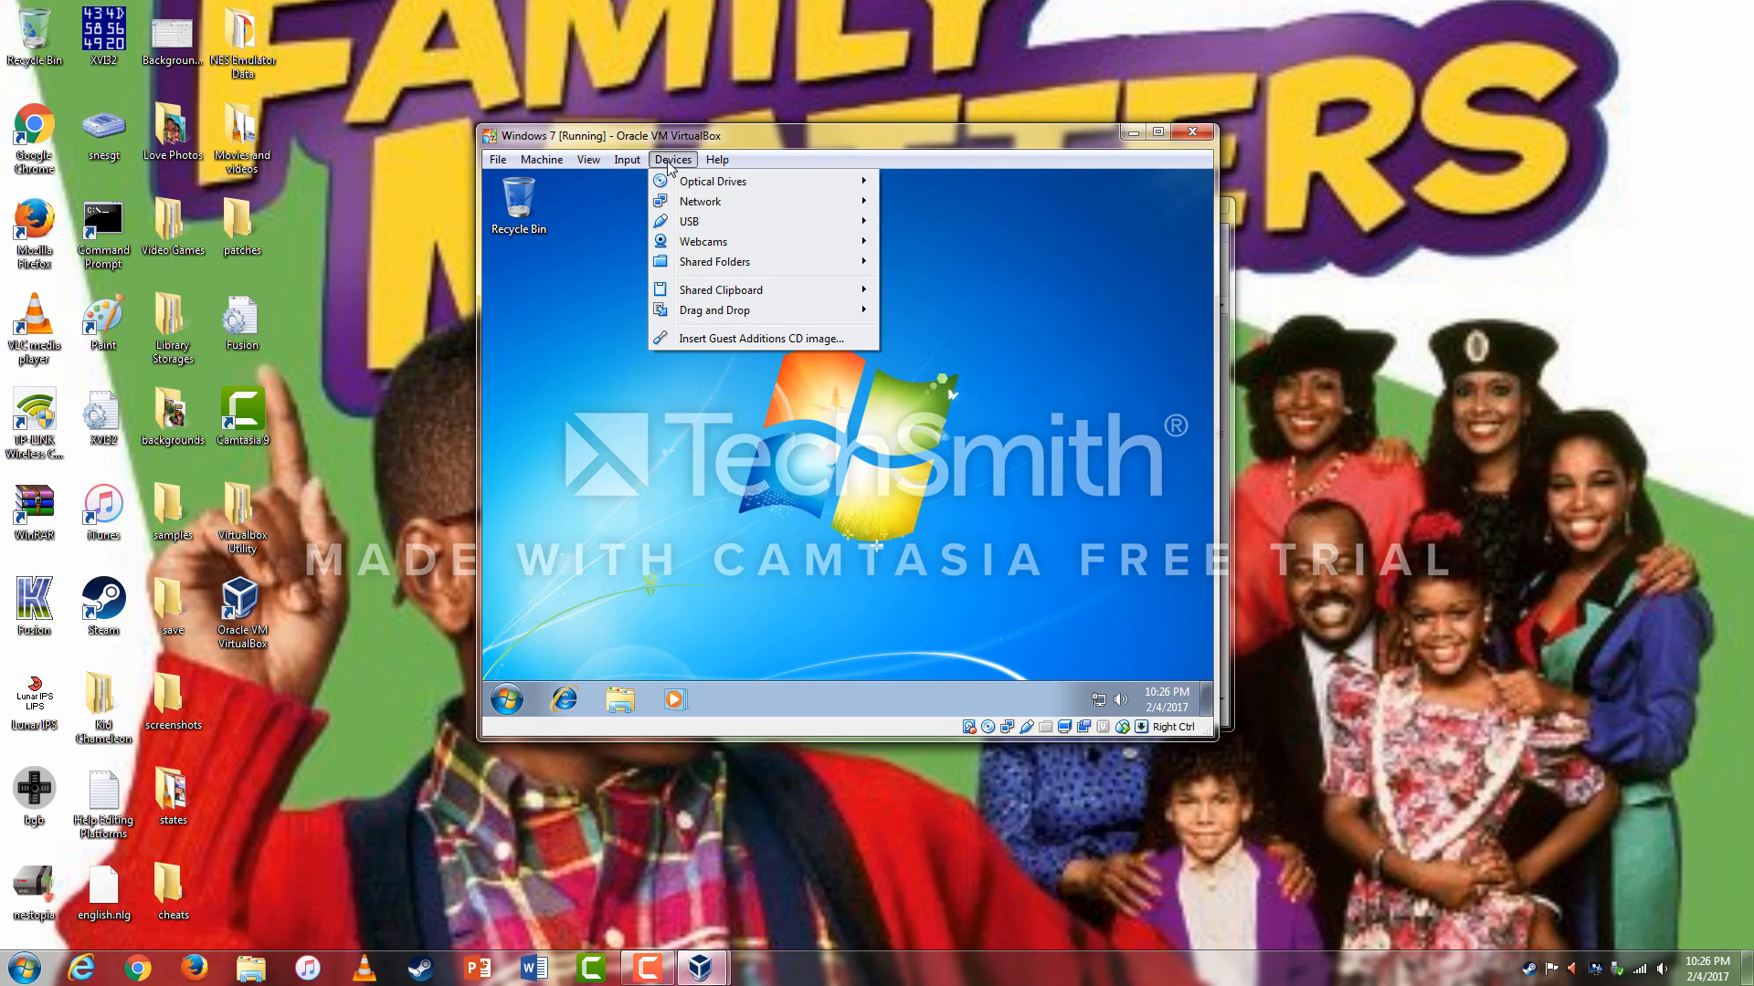
click(697, 339)
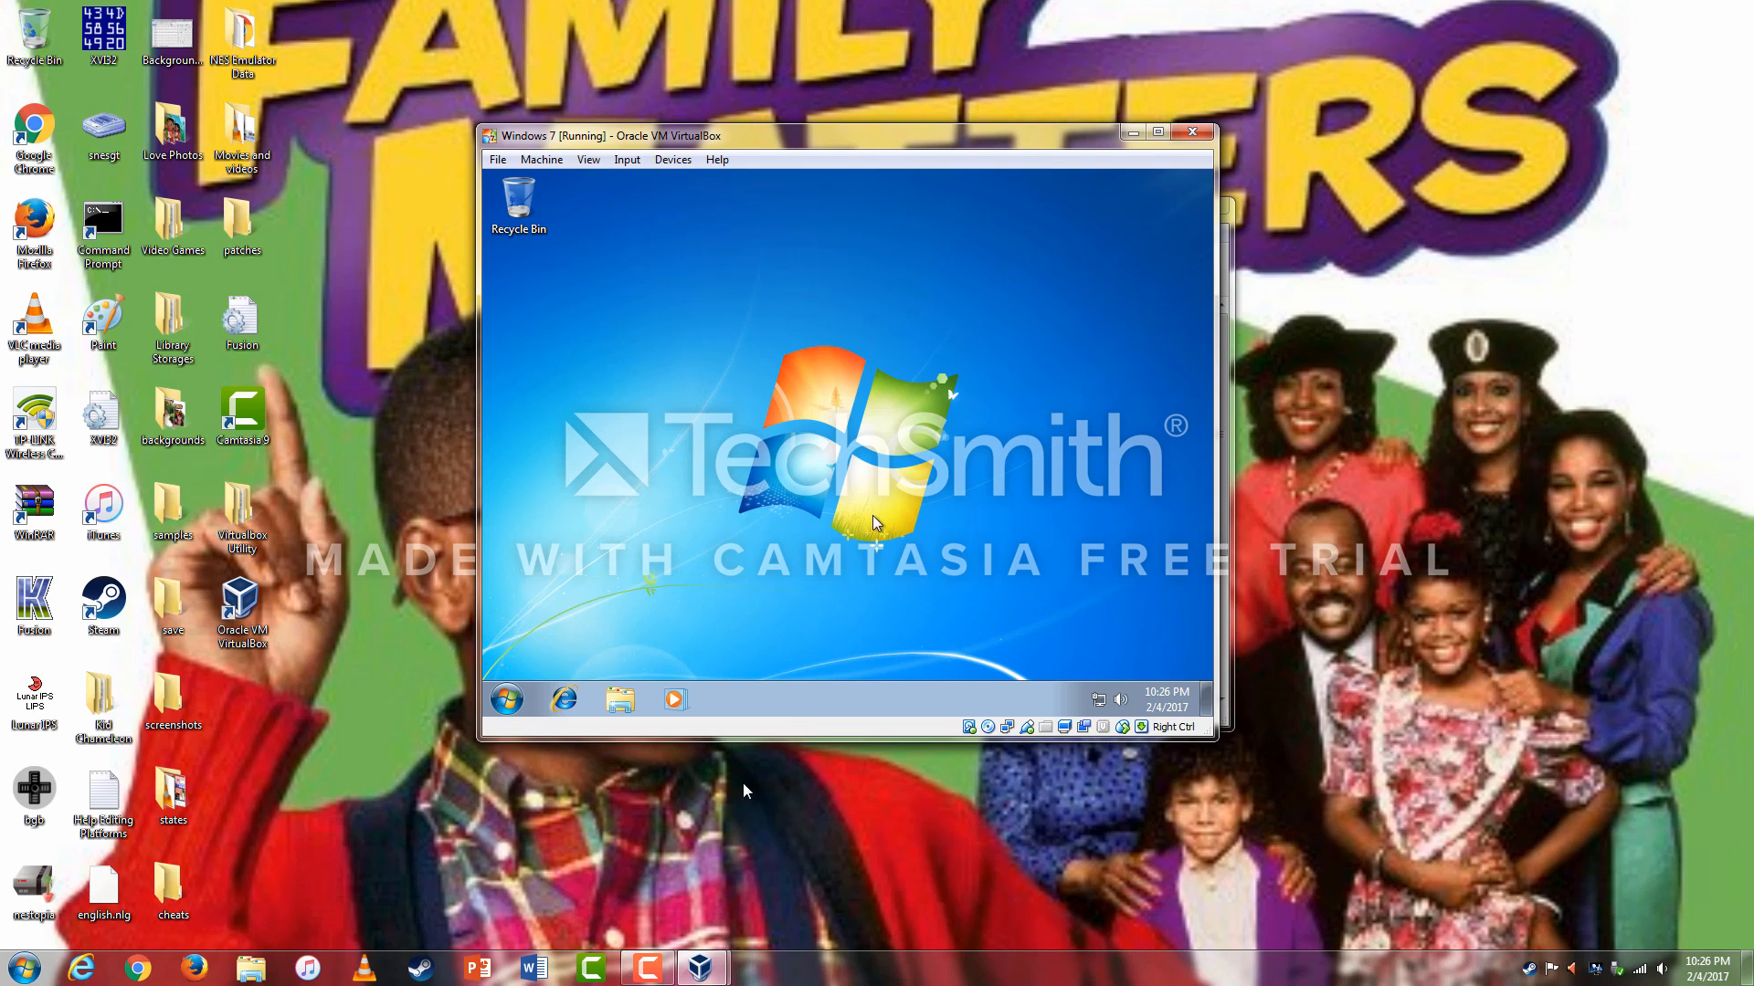
click(647, 968)
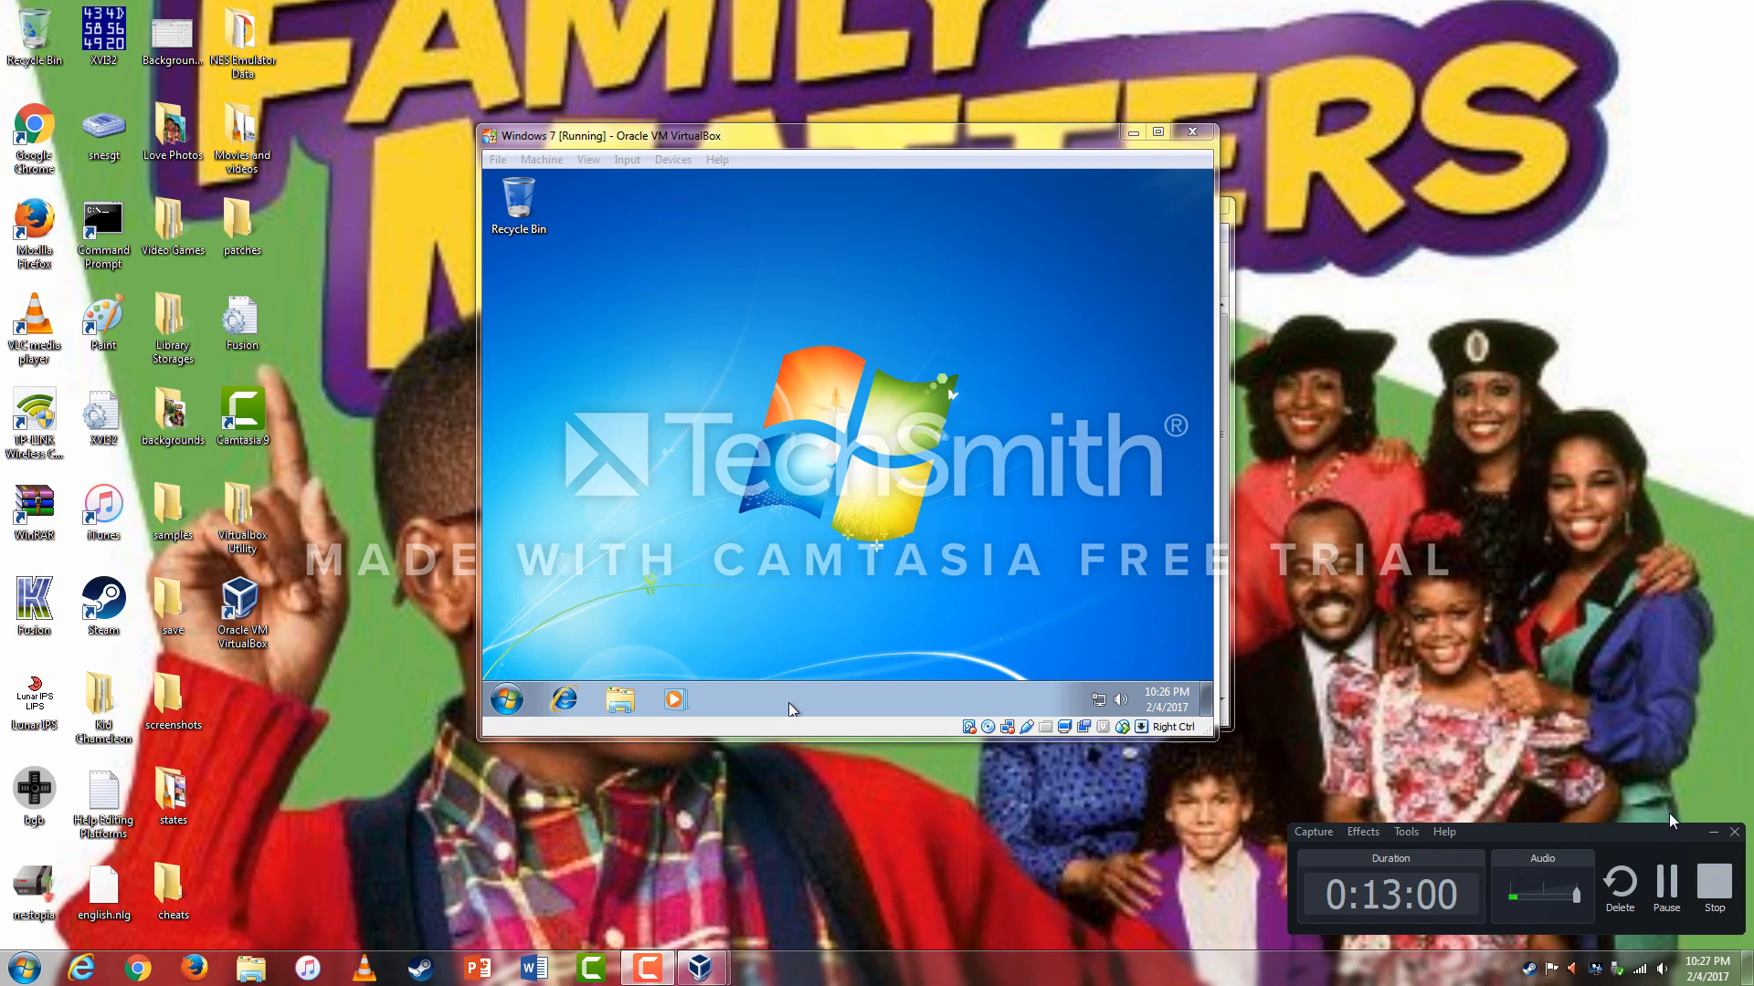
click(1667, 882)
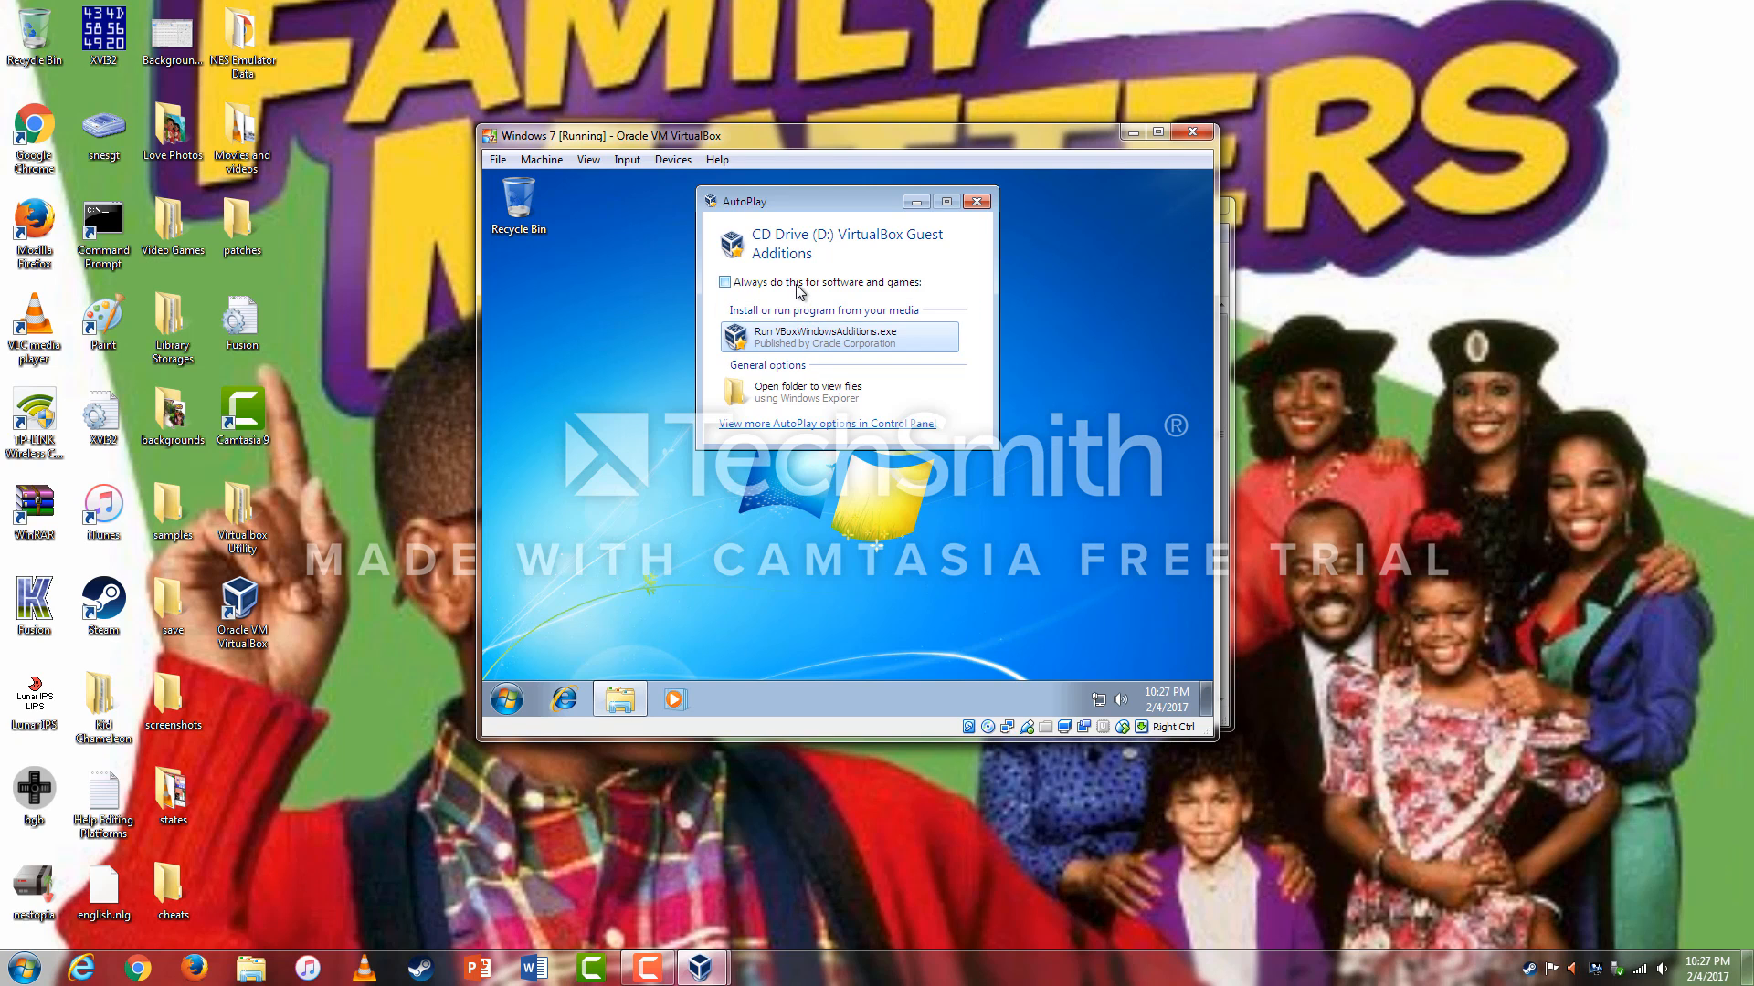
click(803, 336)
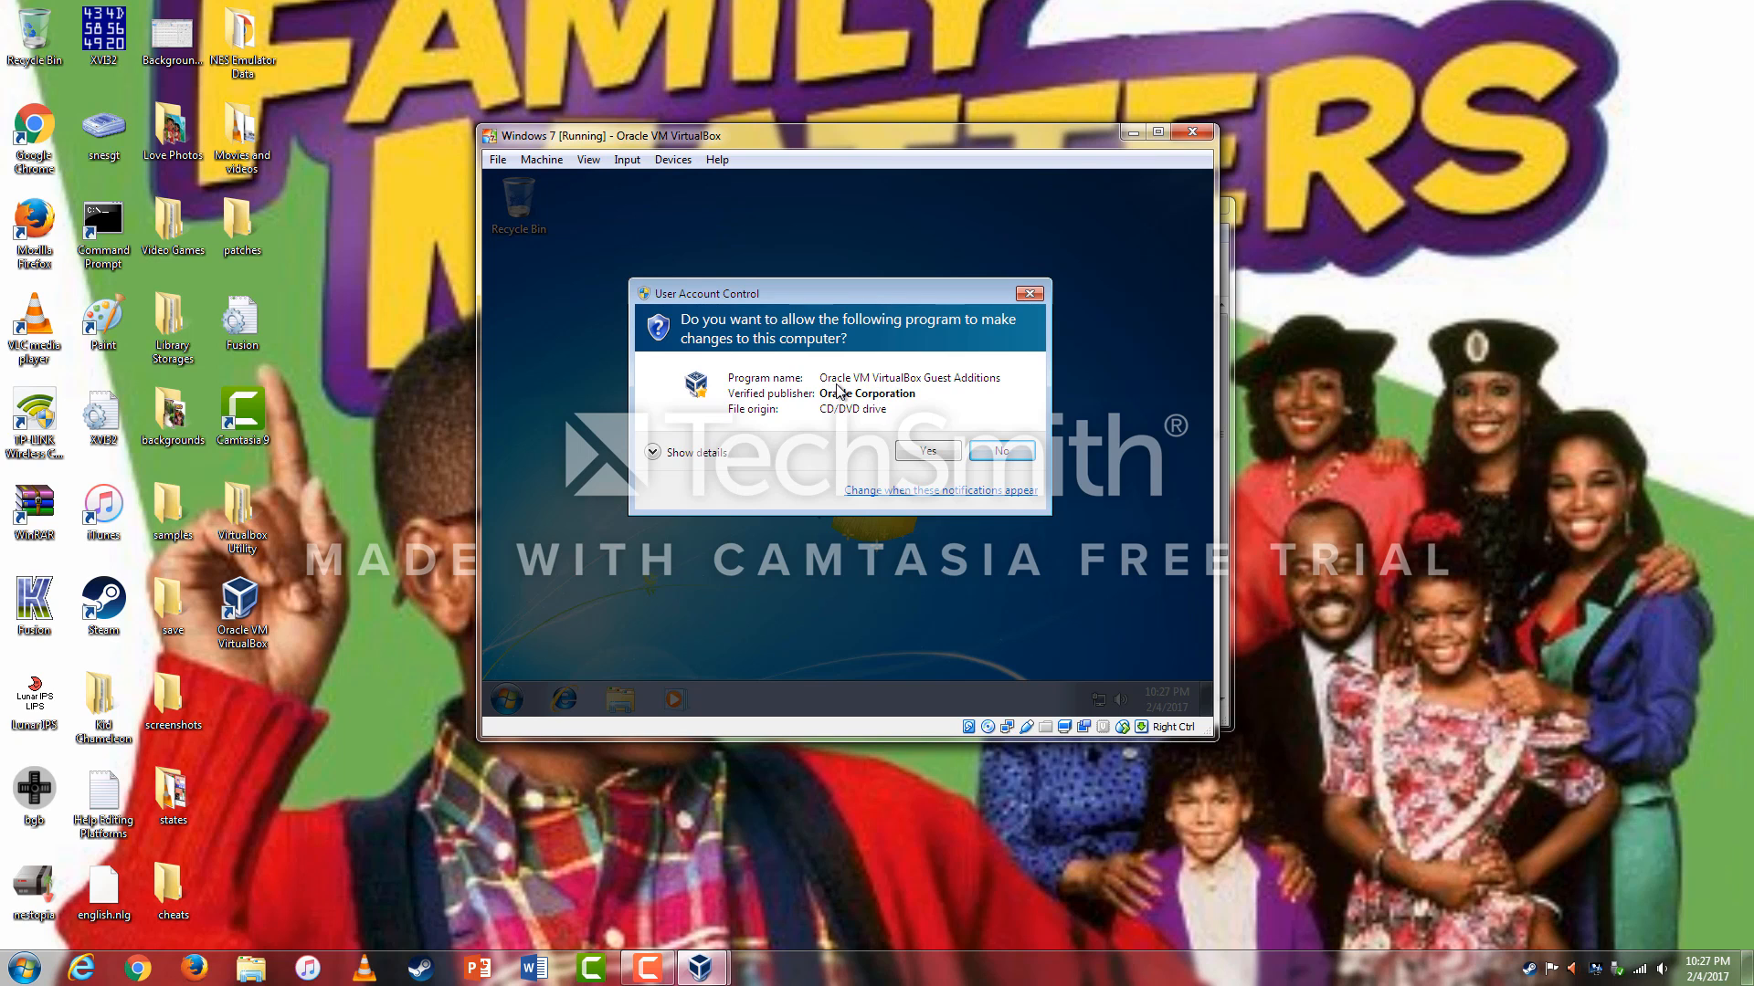
Allow the Guest Additions installer and install with the default folder and components.
click(916, 451)
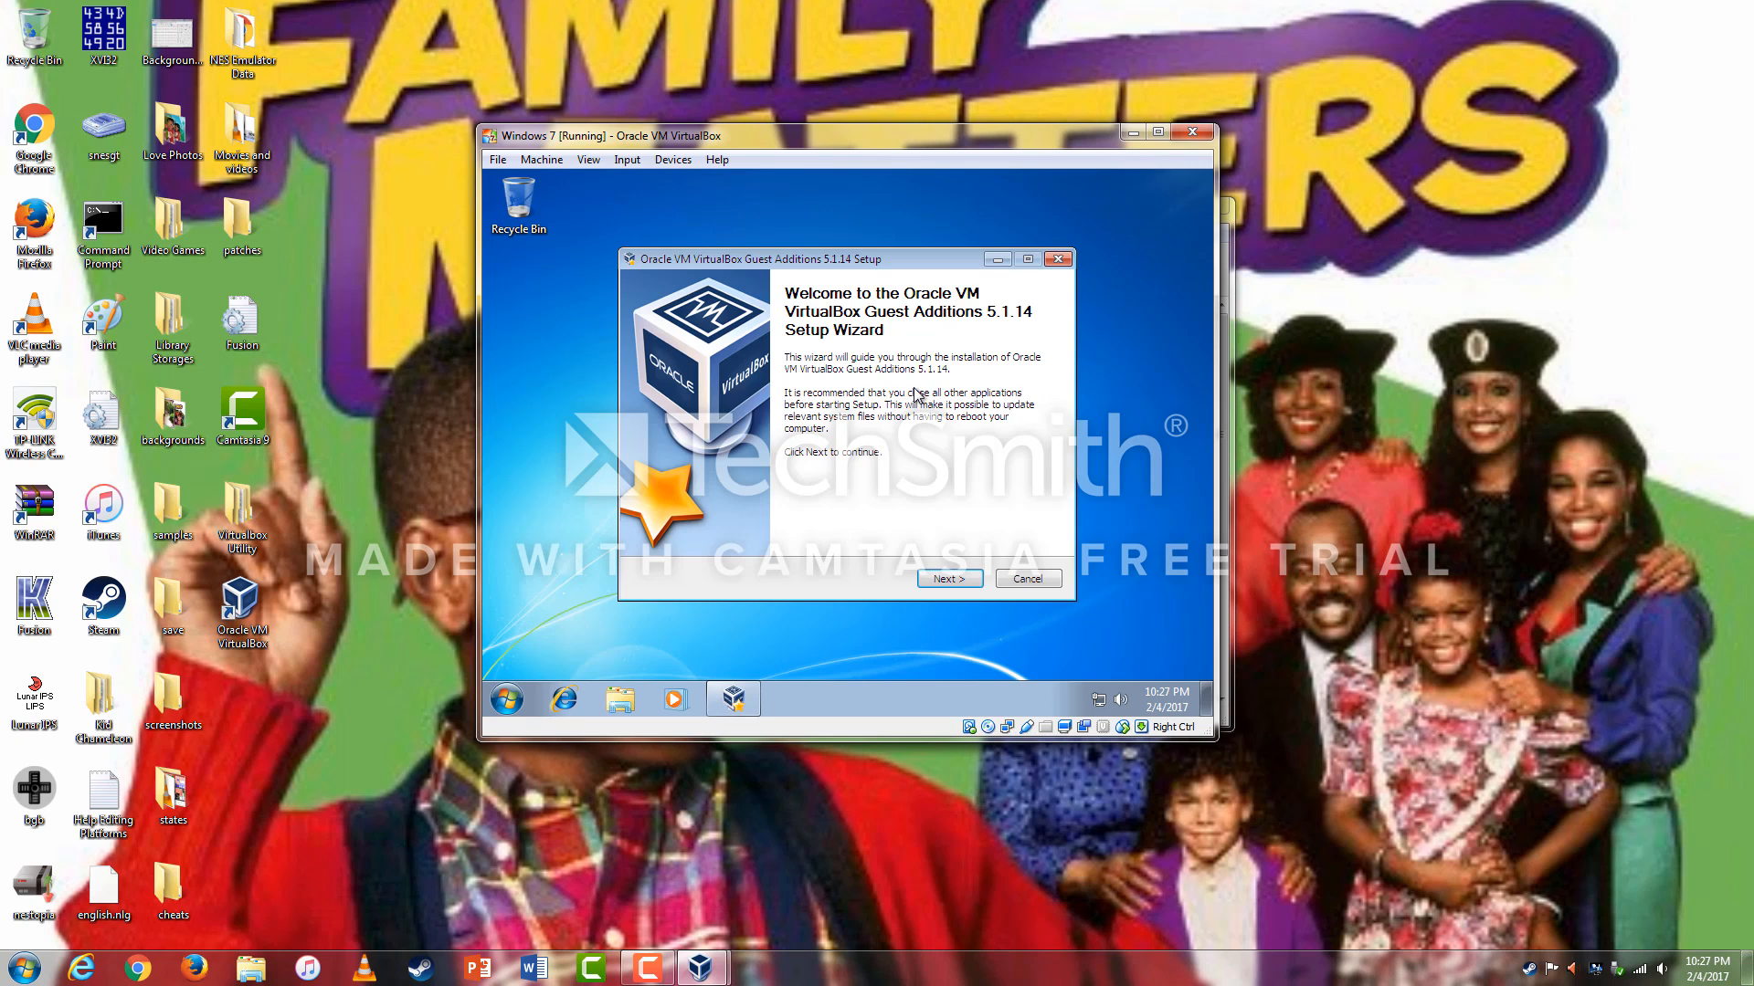
click(954, 581)
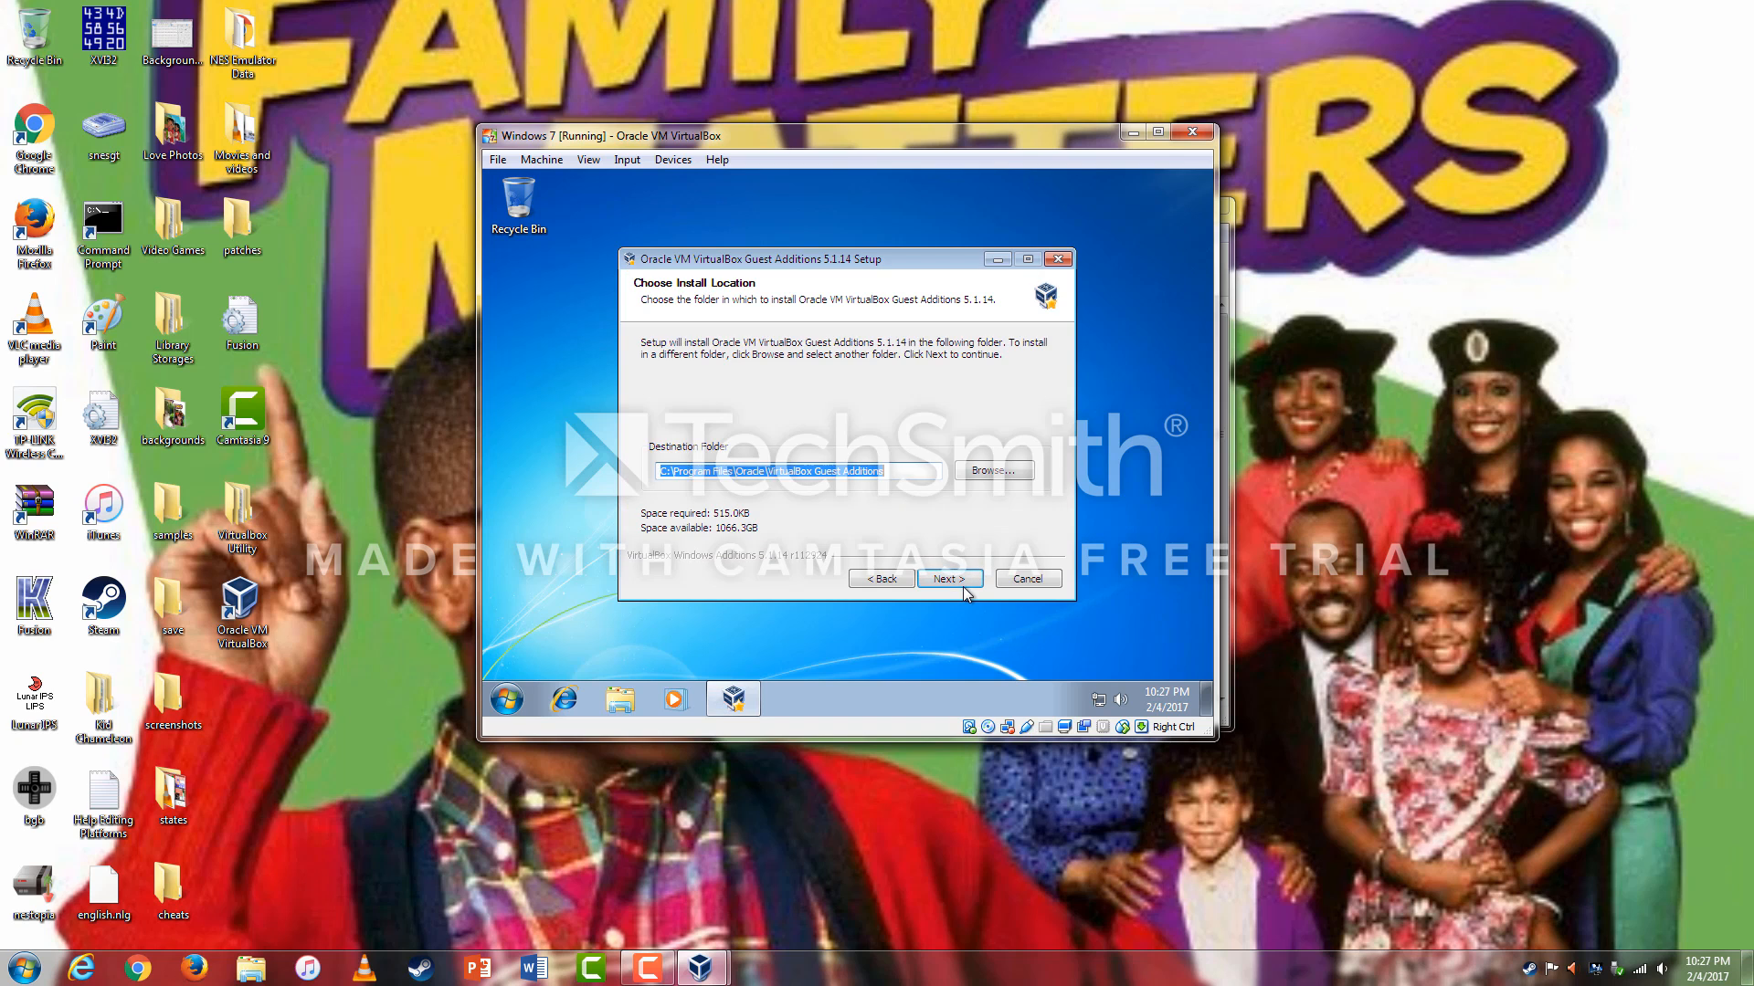
click(956, 581)
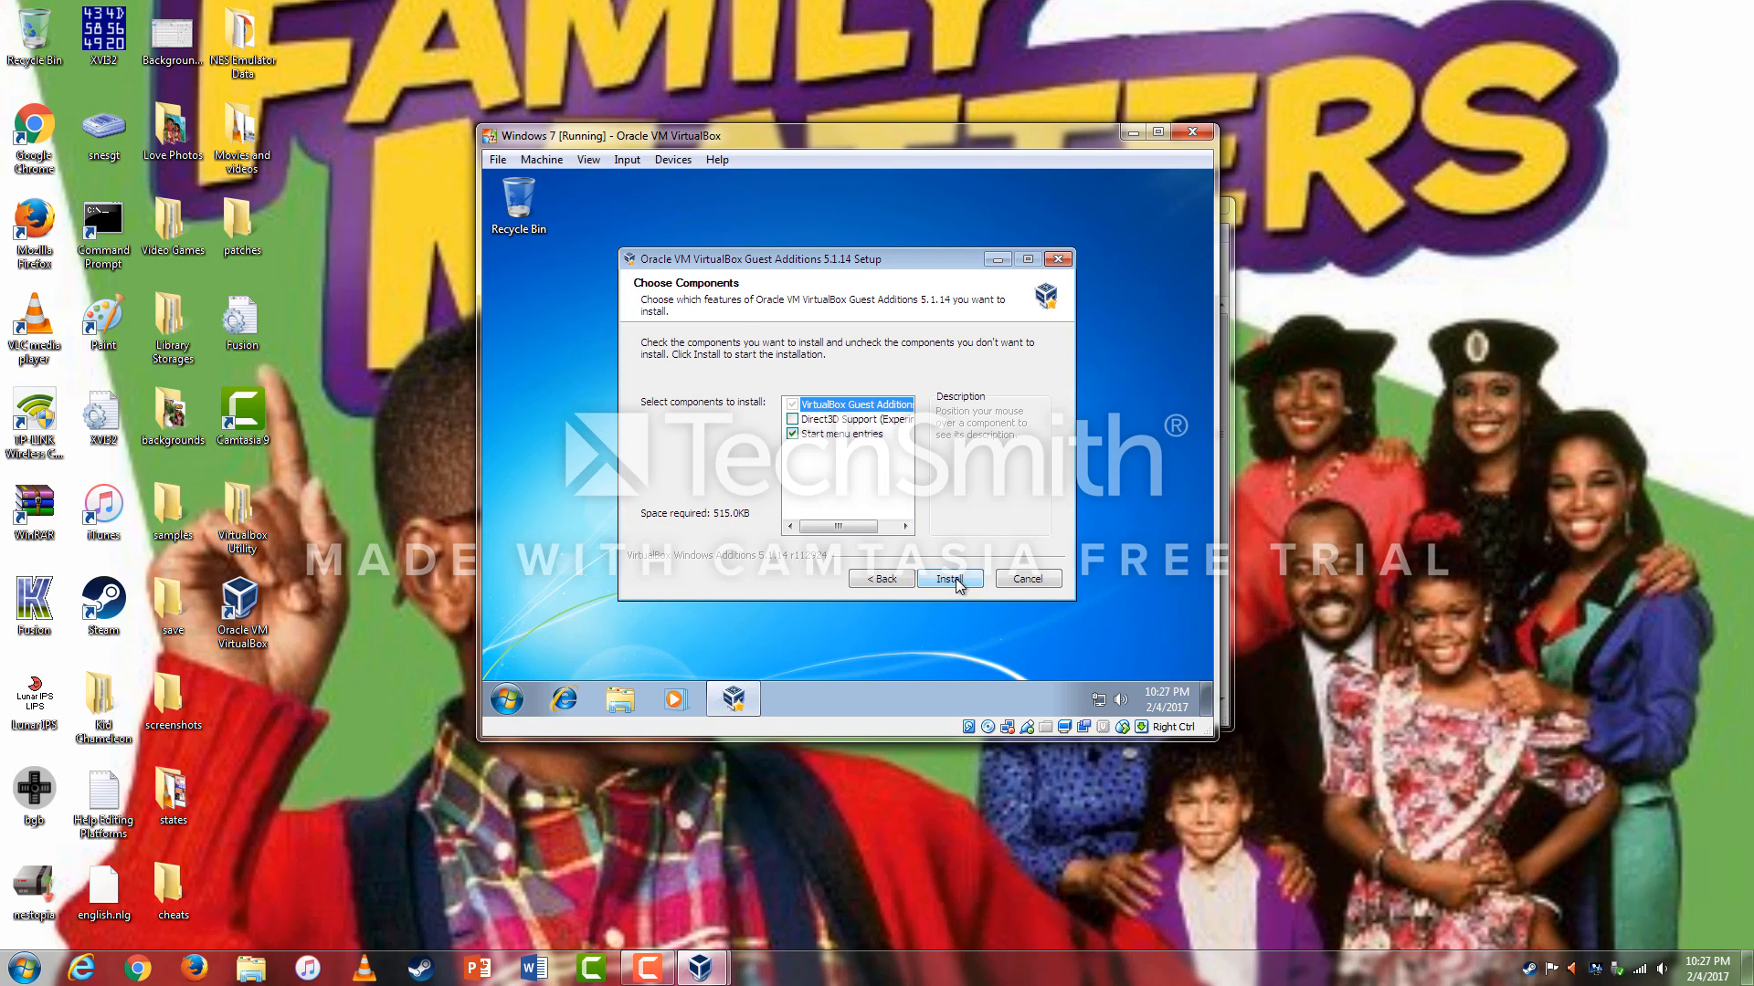
click(849, 420)
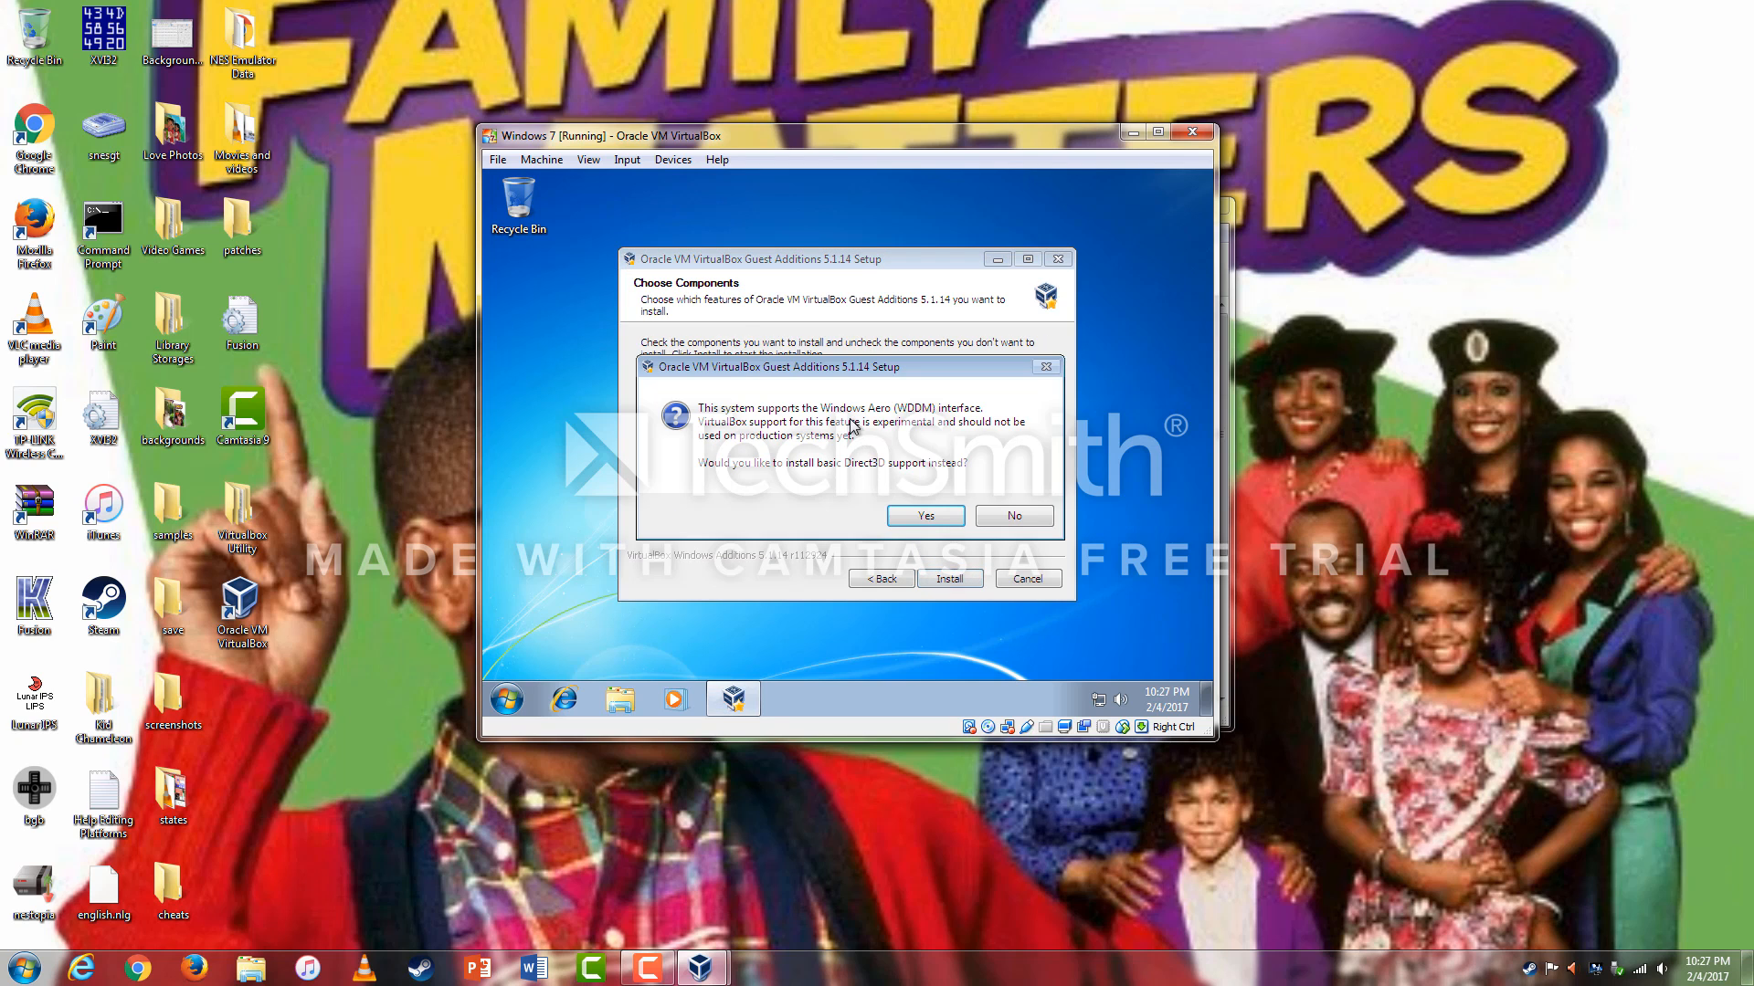
Keep full Direct3D support, approve the Oracle drivers, and finish with Reboot now.
click(1006, 518)
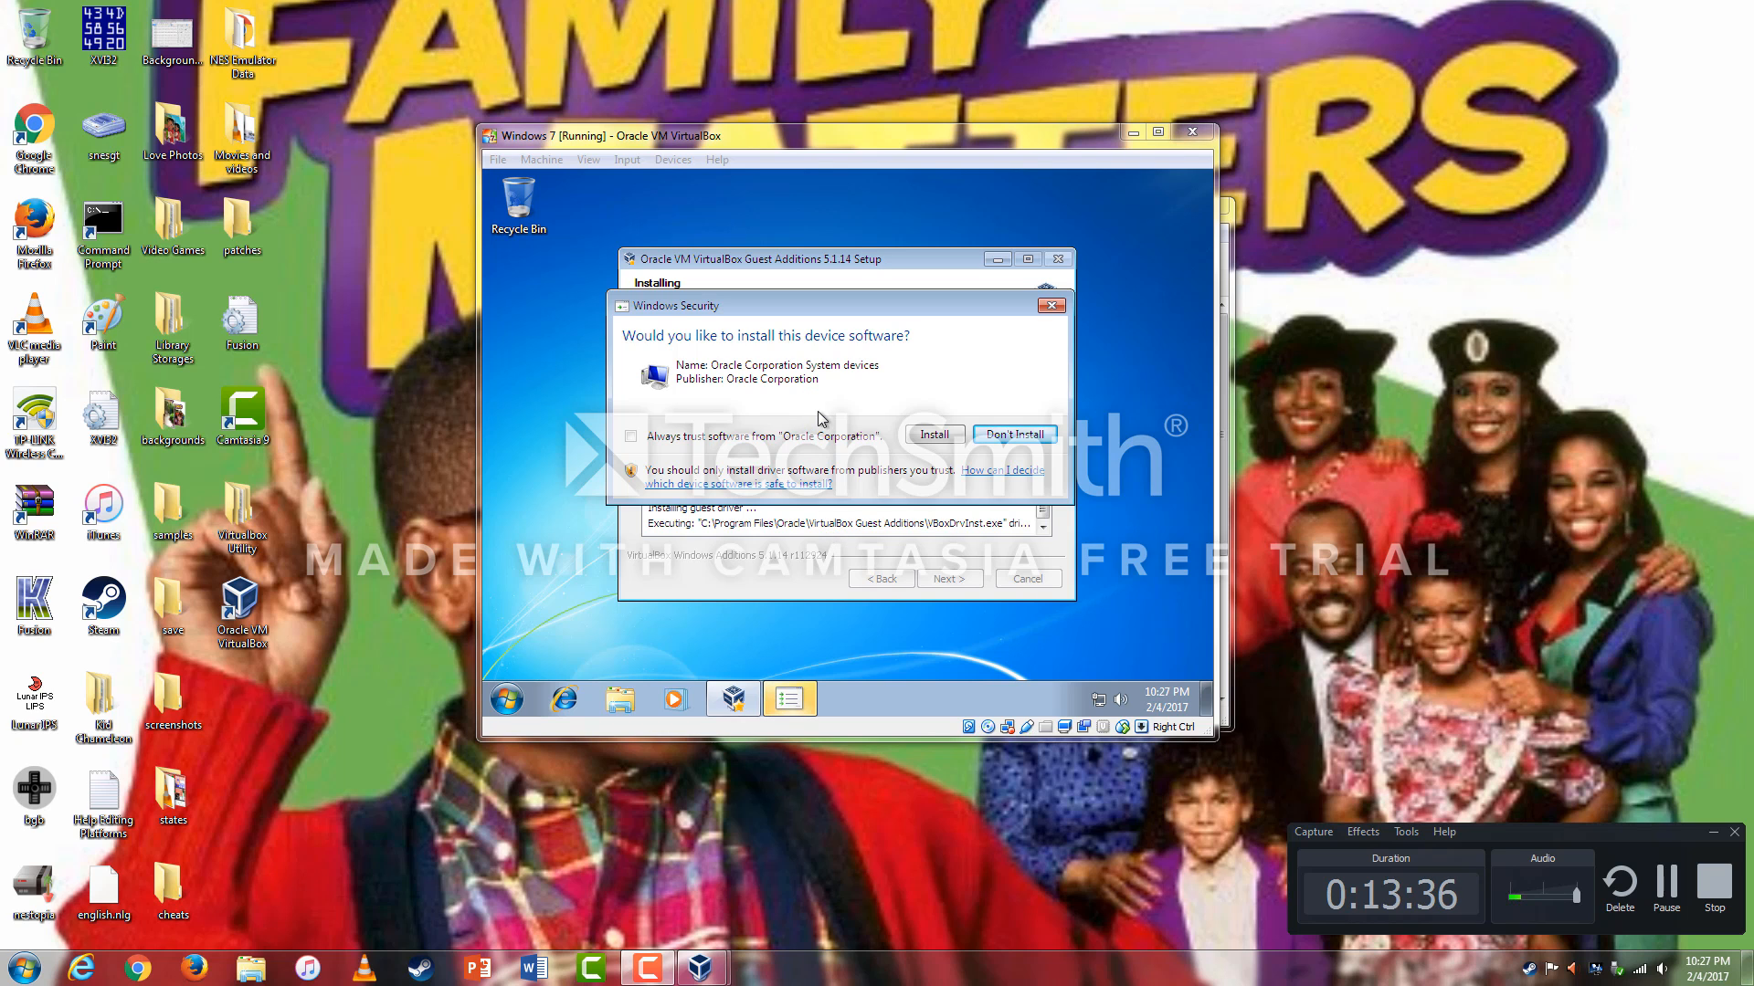
click(851, 375)
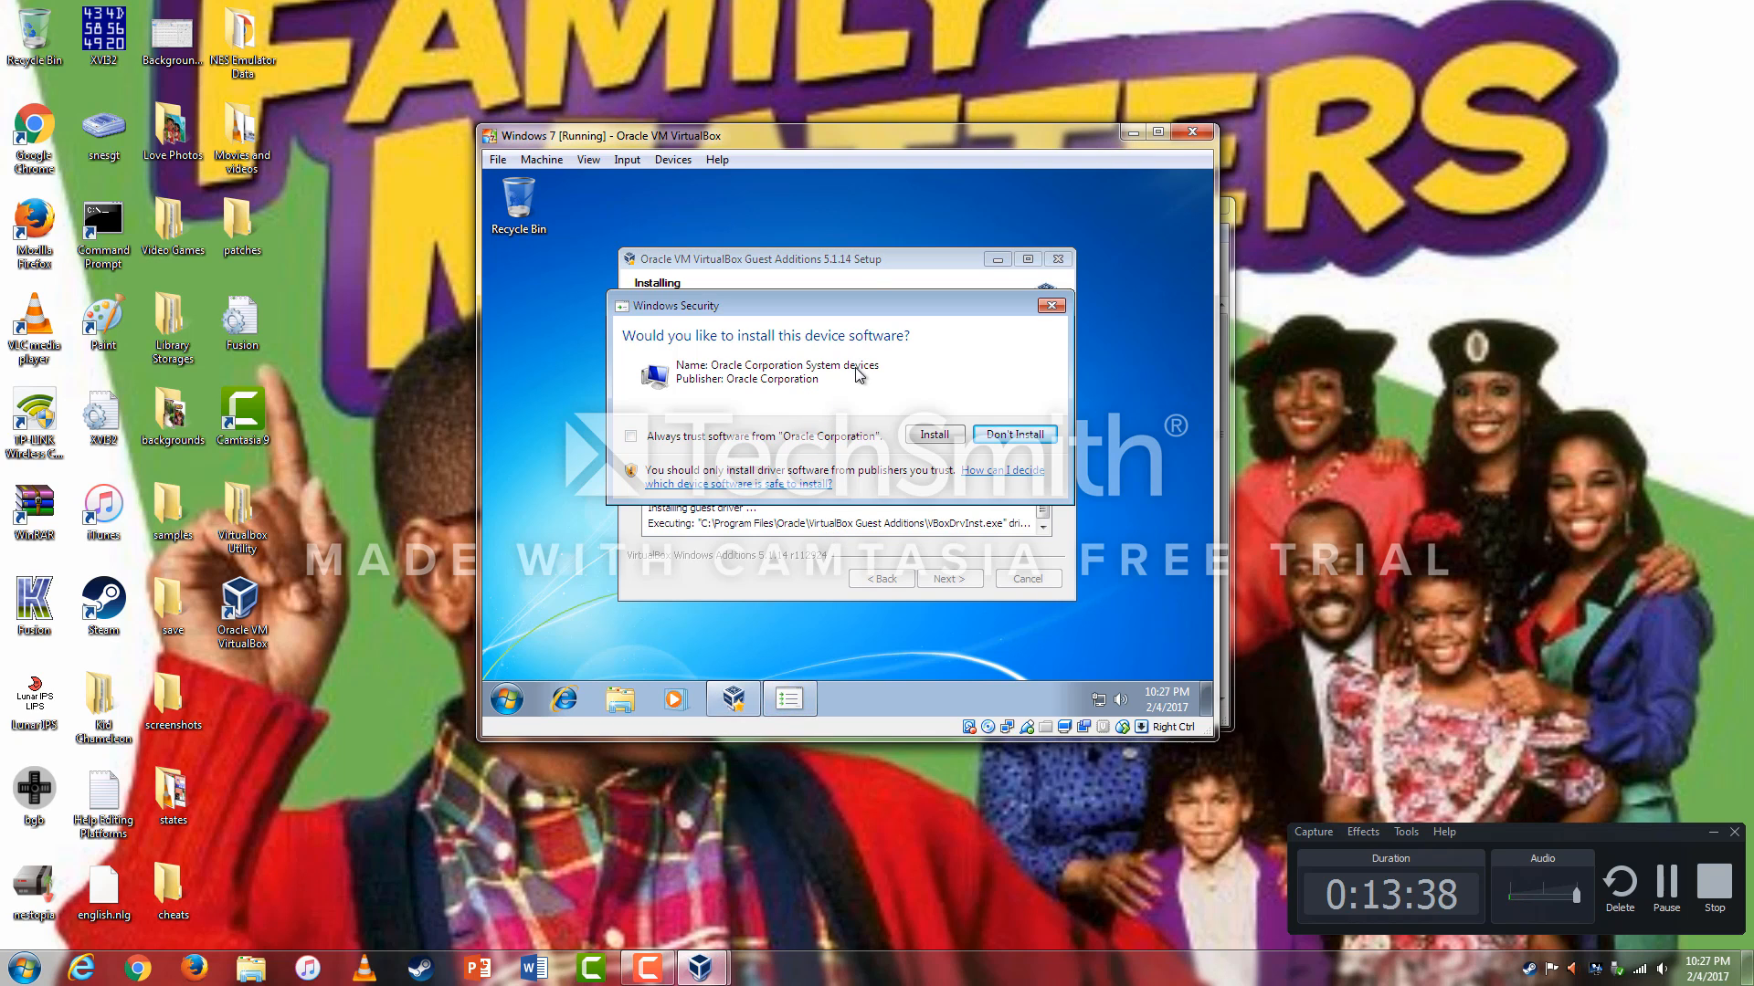
click(927, 437)
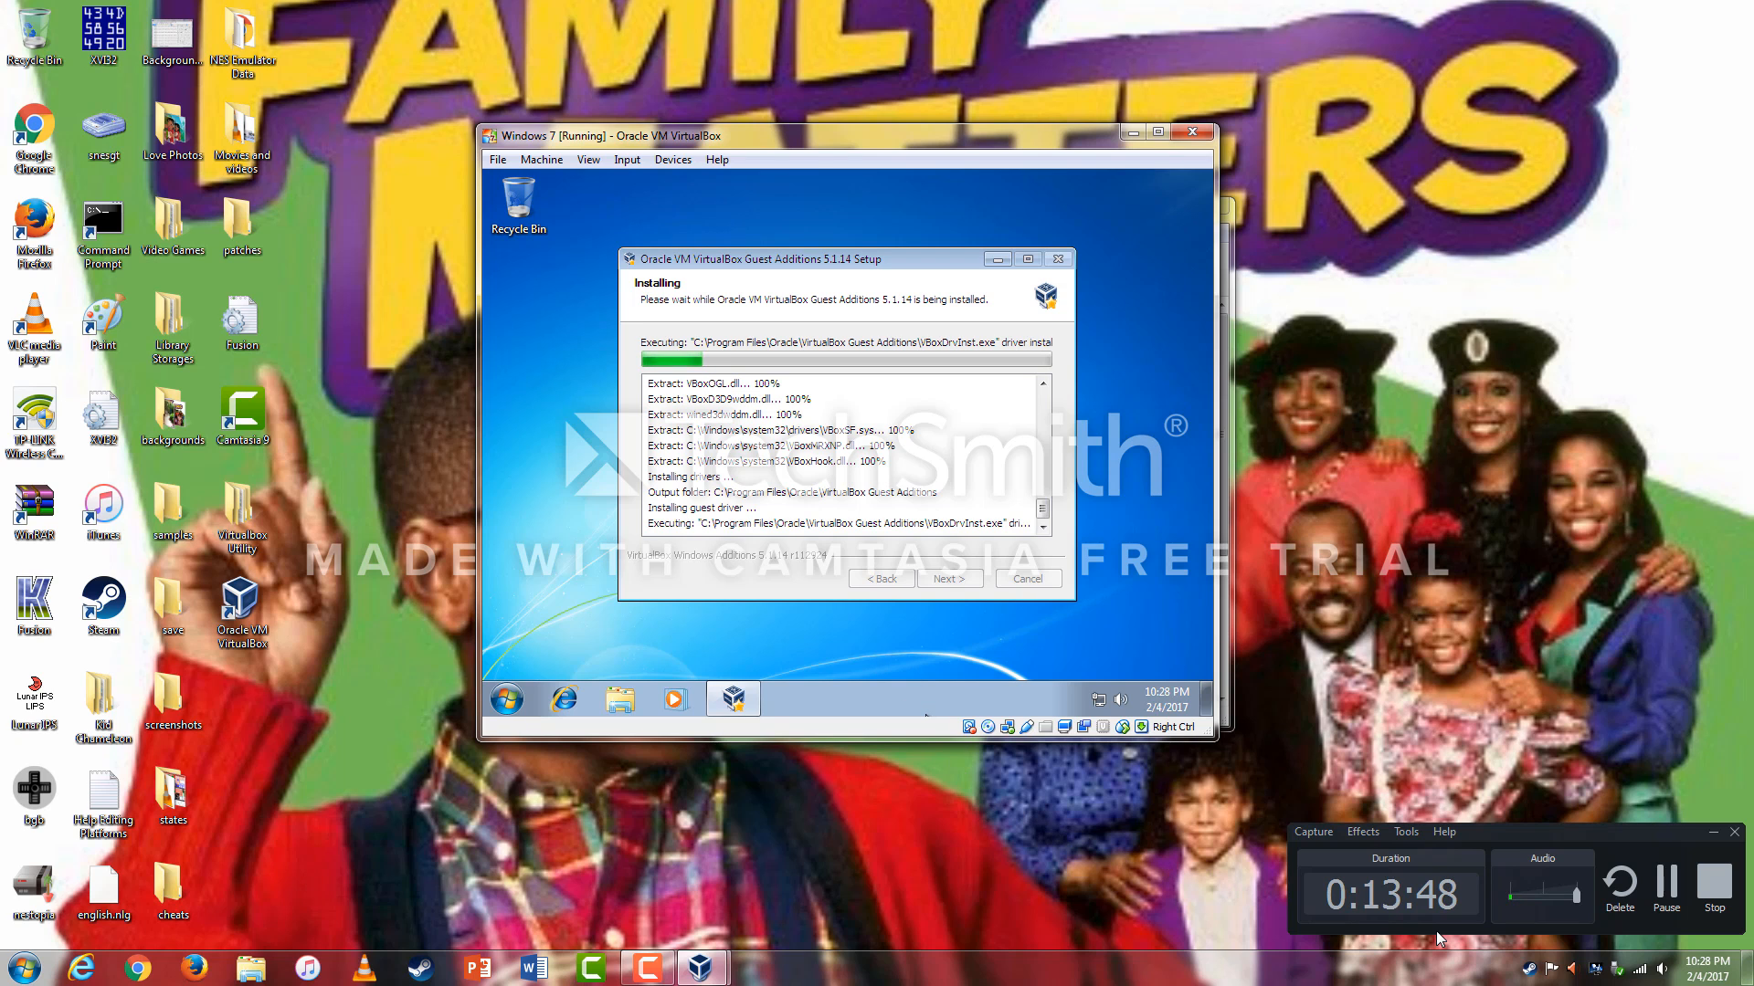
click(1665, 900)
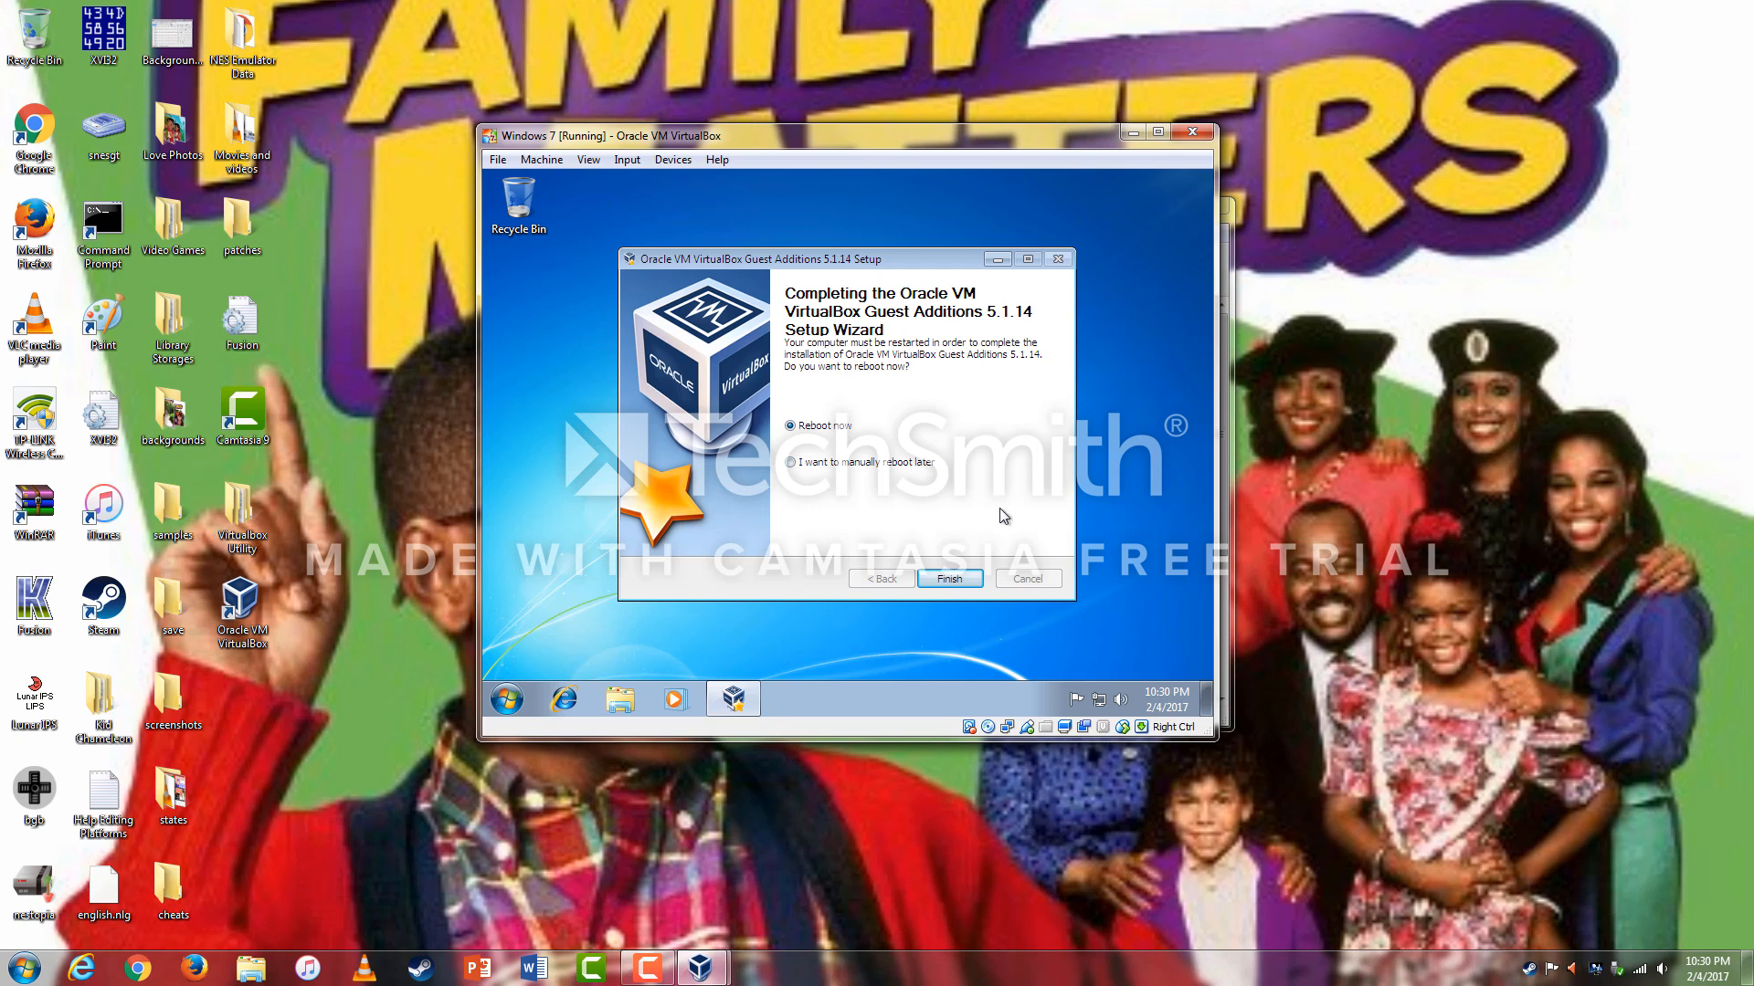
click(950, 579)
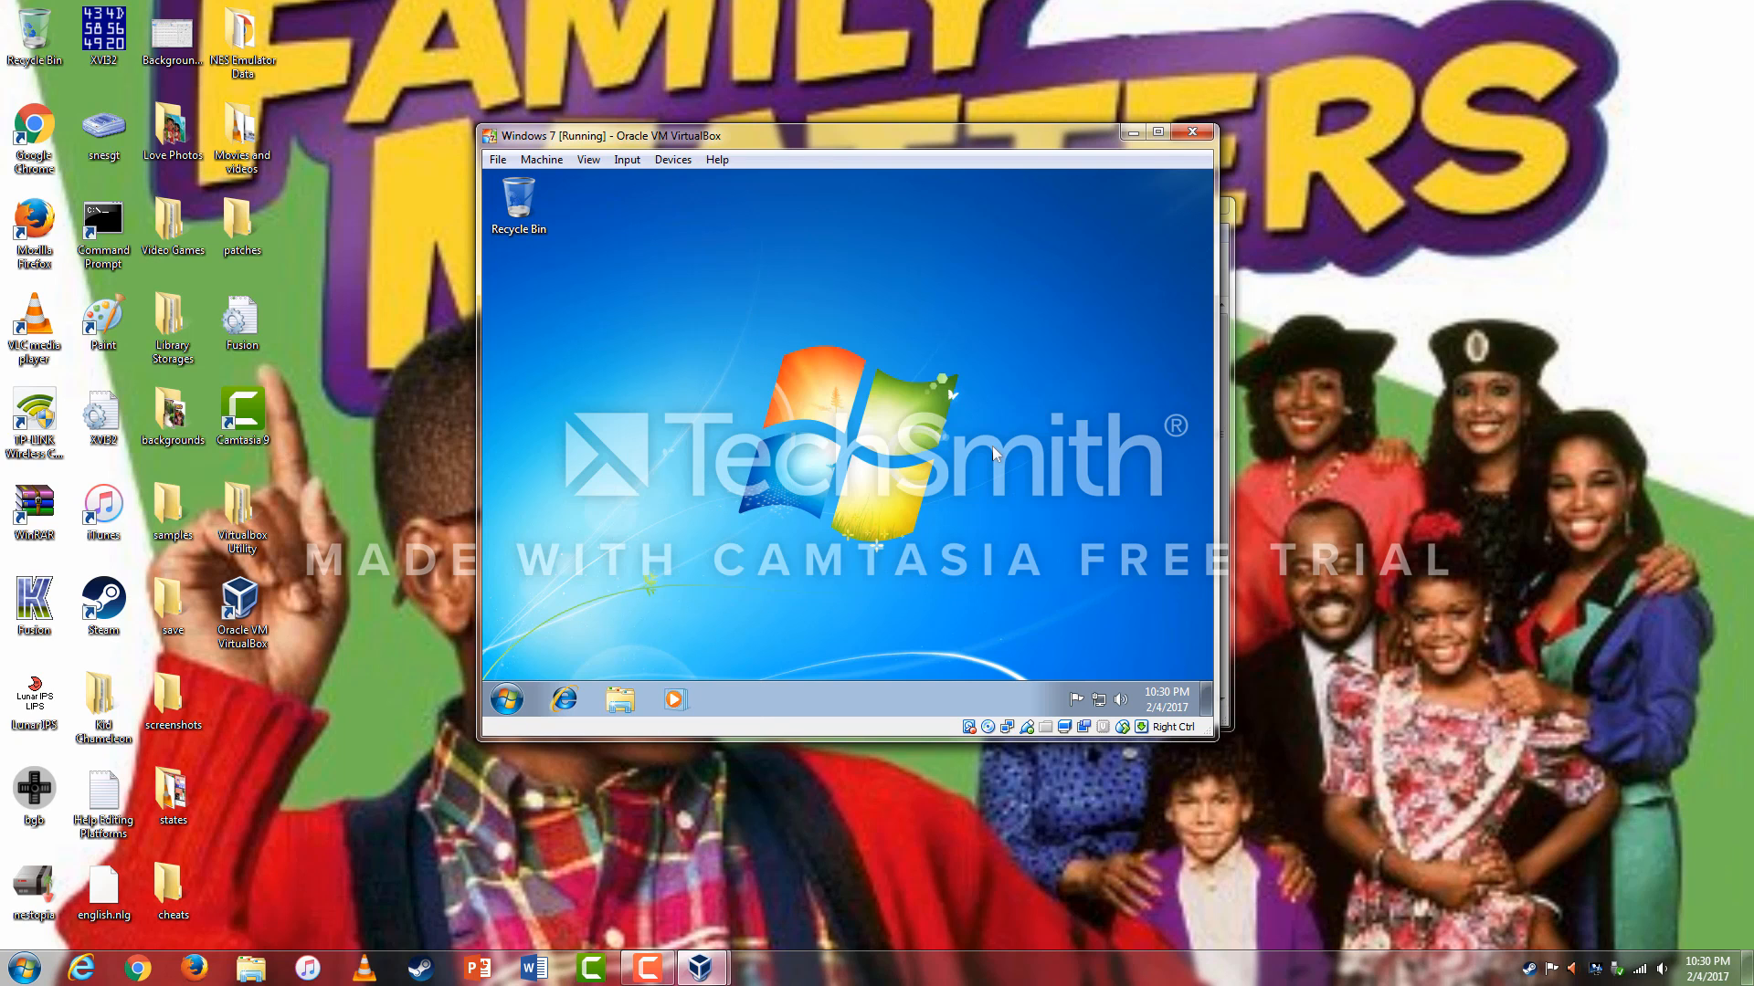